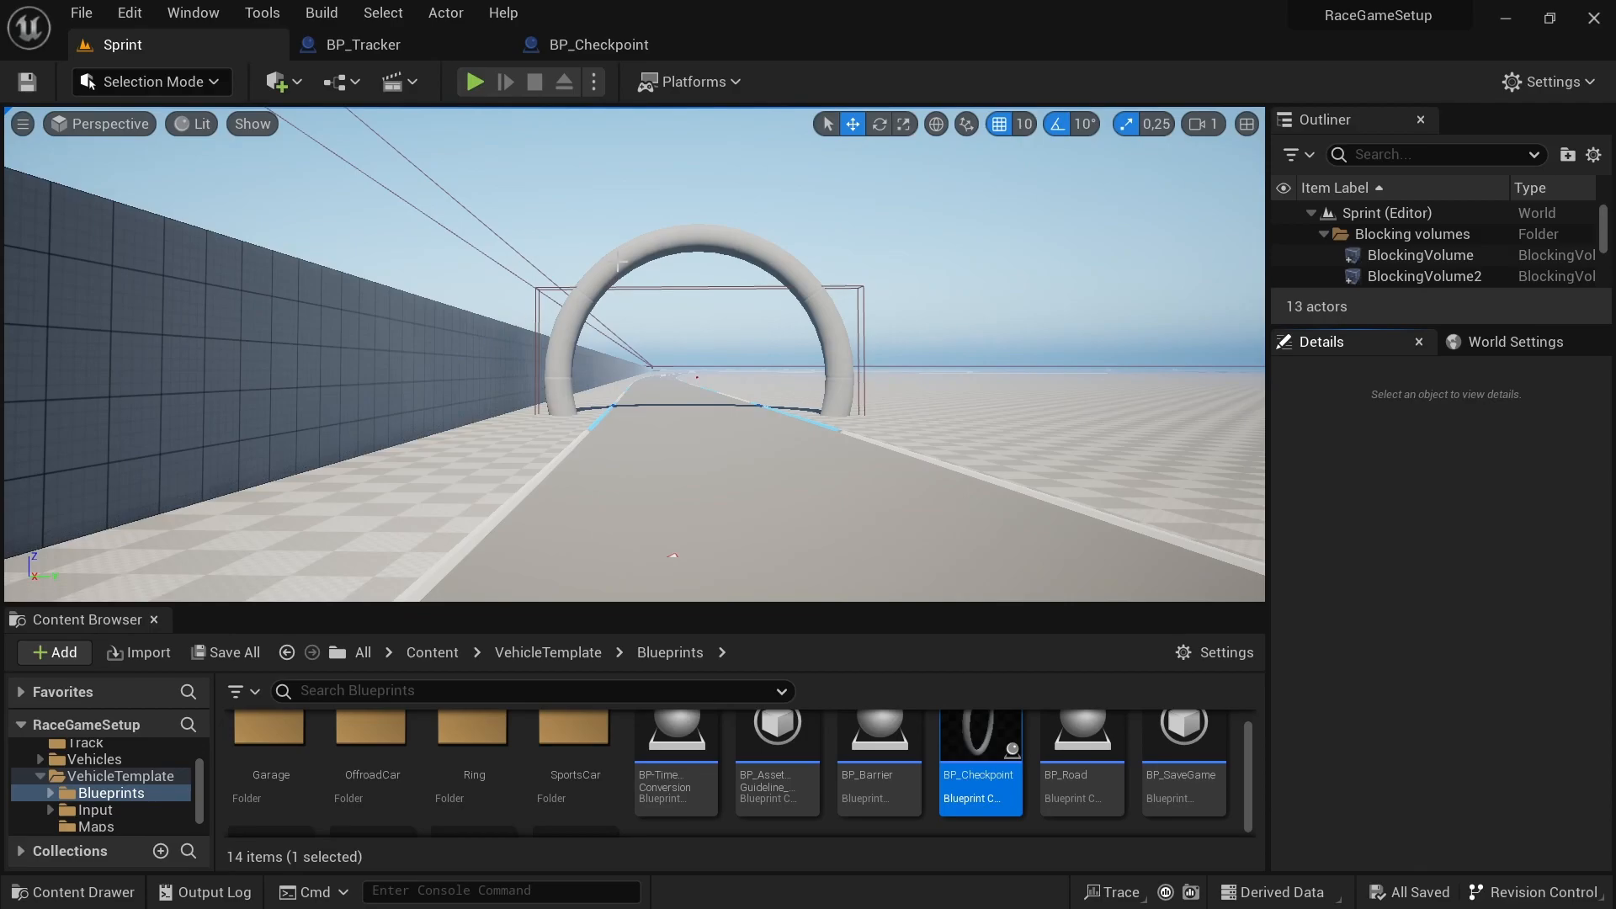
Turn off Generate Overlap Events on the trigger component of BP_Checkpoint.
left_click(621, 47)
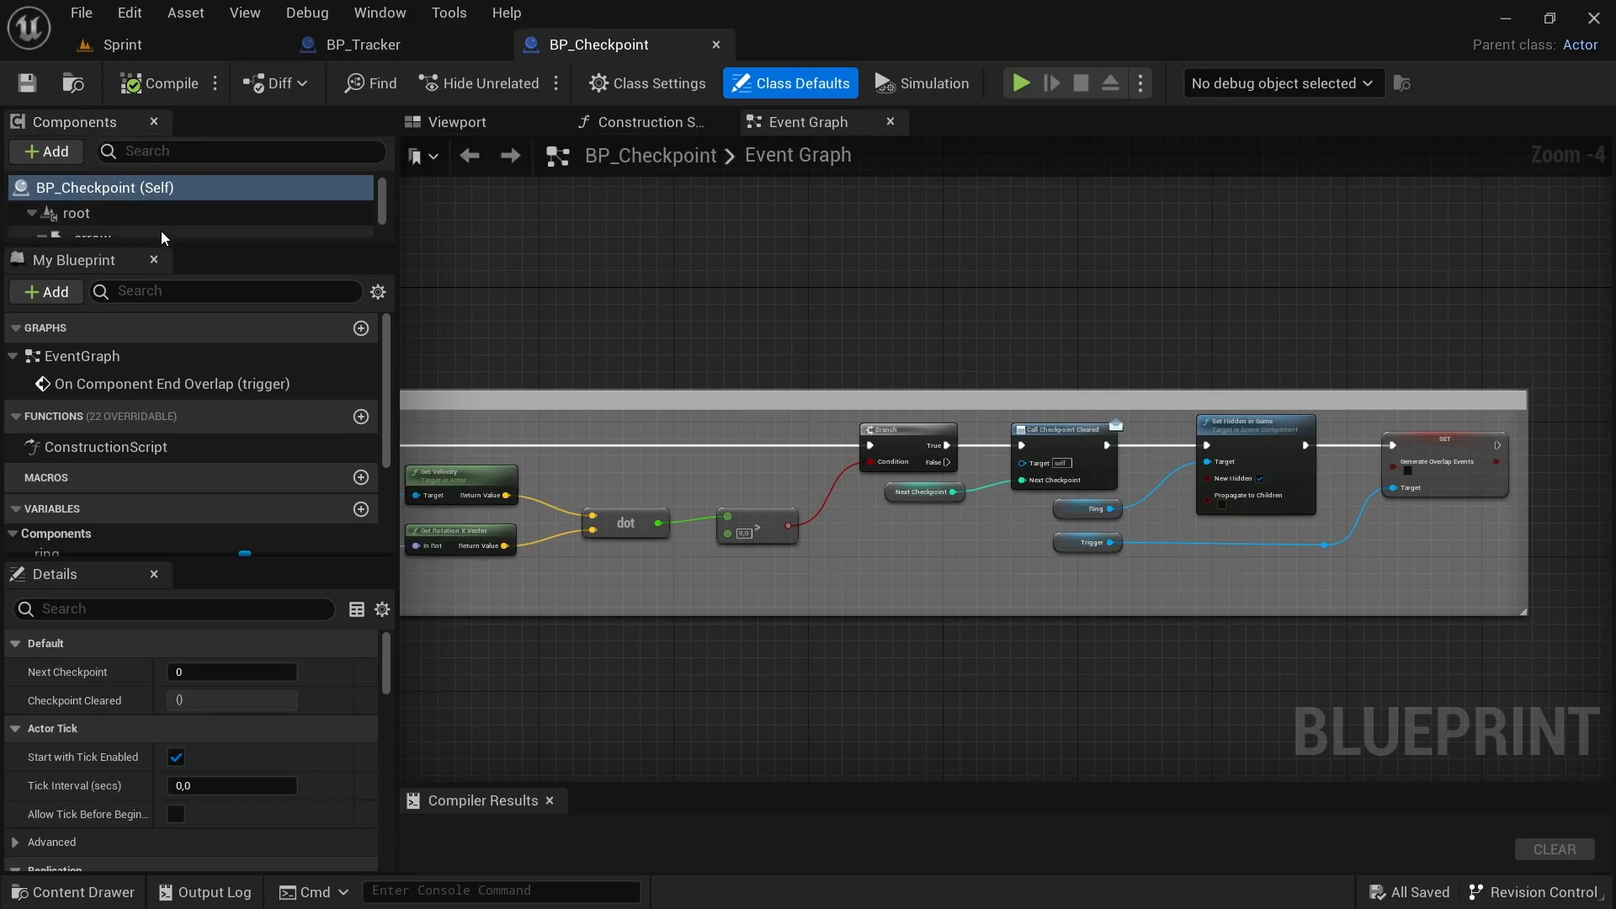
scroll(109, 210, "down", 3)
left_click(105, 226)
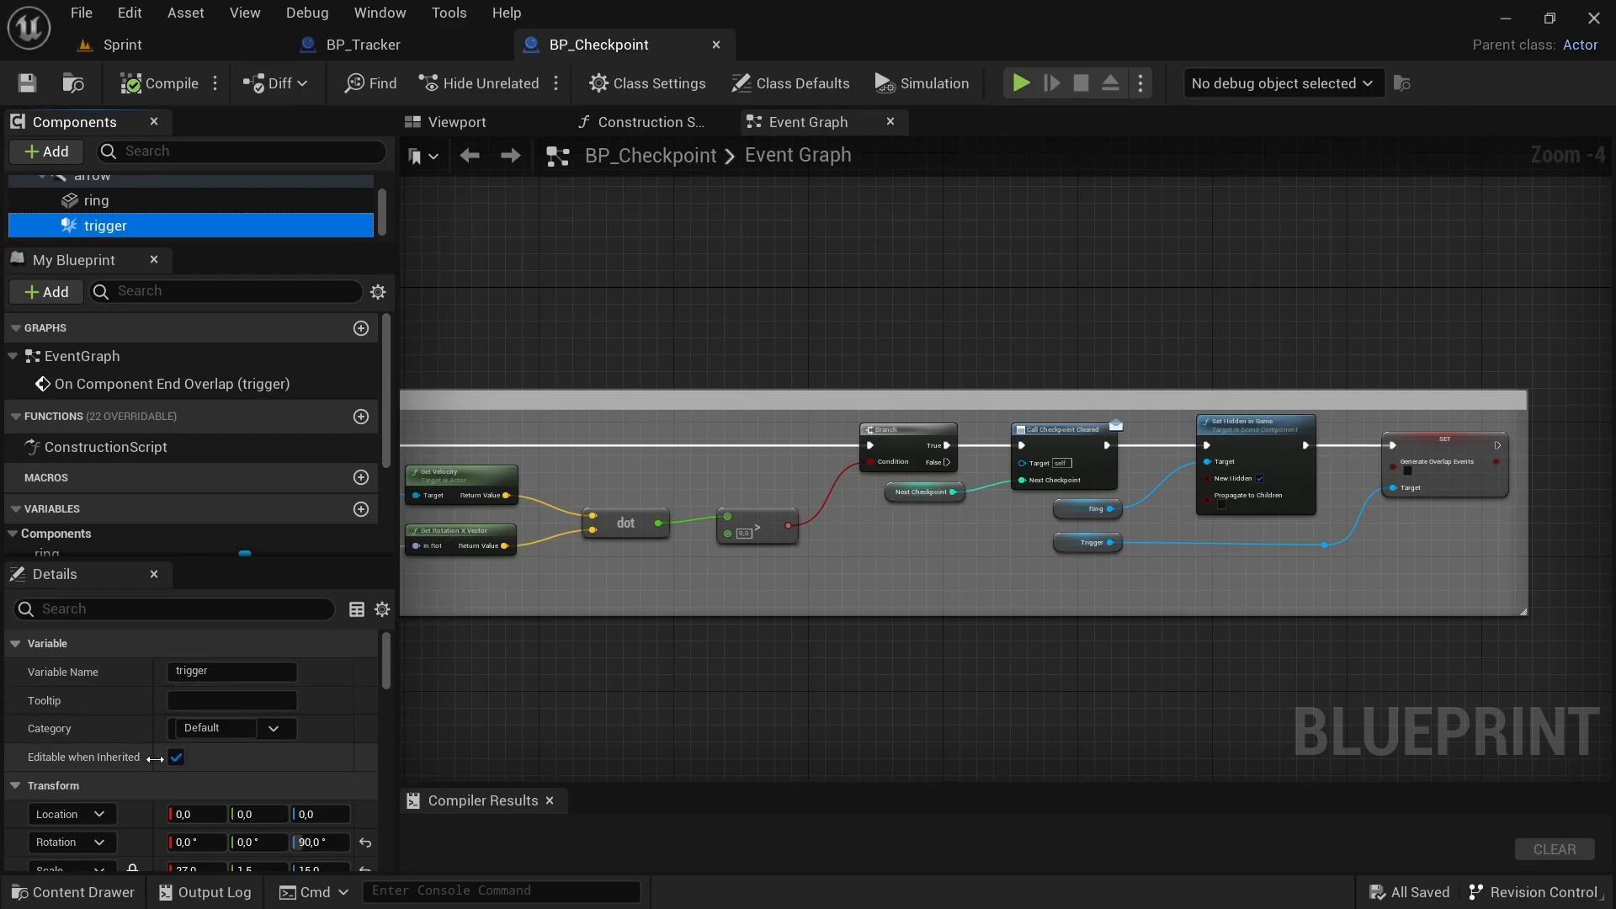
scroll(155, 760, "down", 10)
scroll(155, 760, "down", 10)
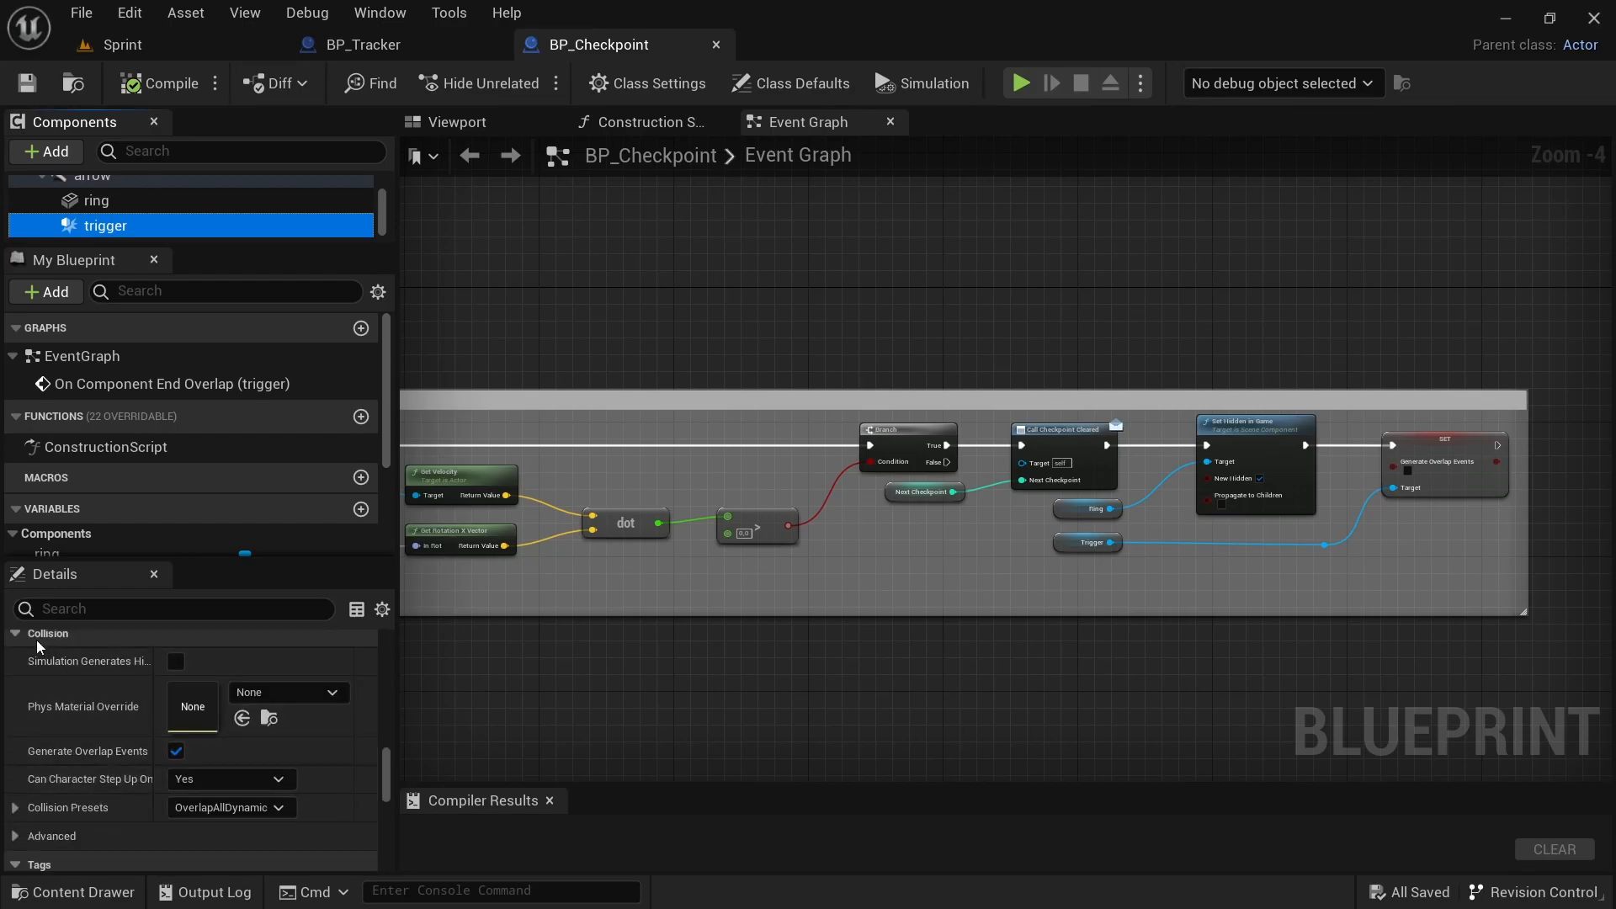
scroll(33, 640, "up", 1)
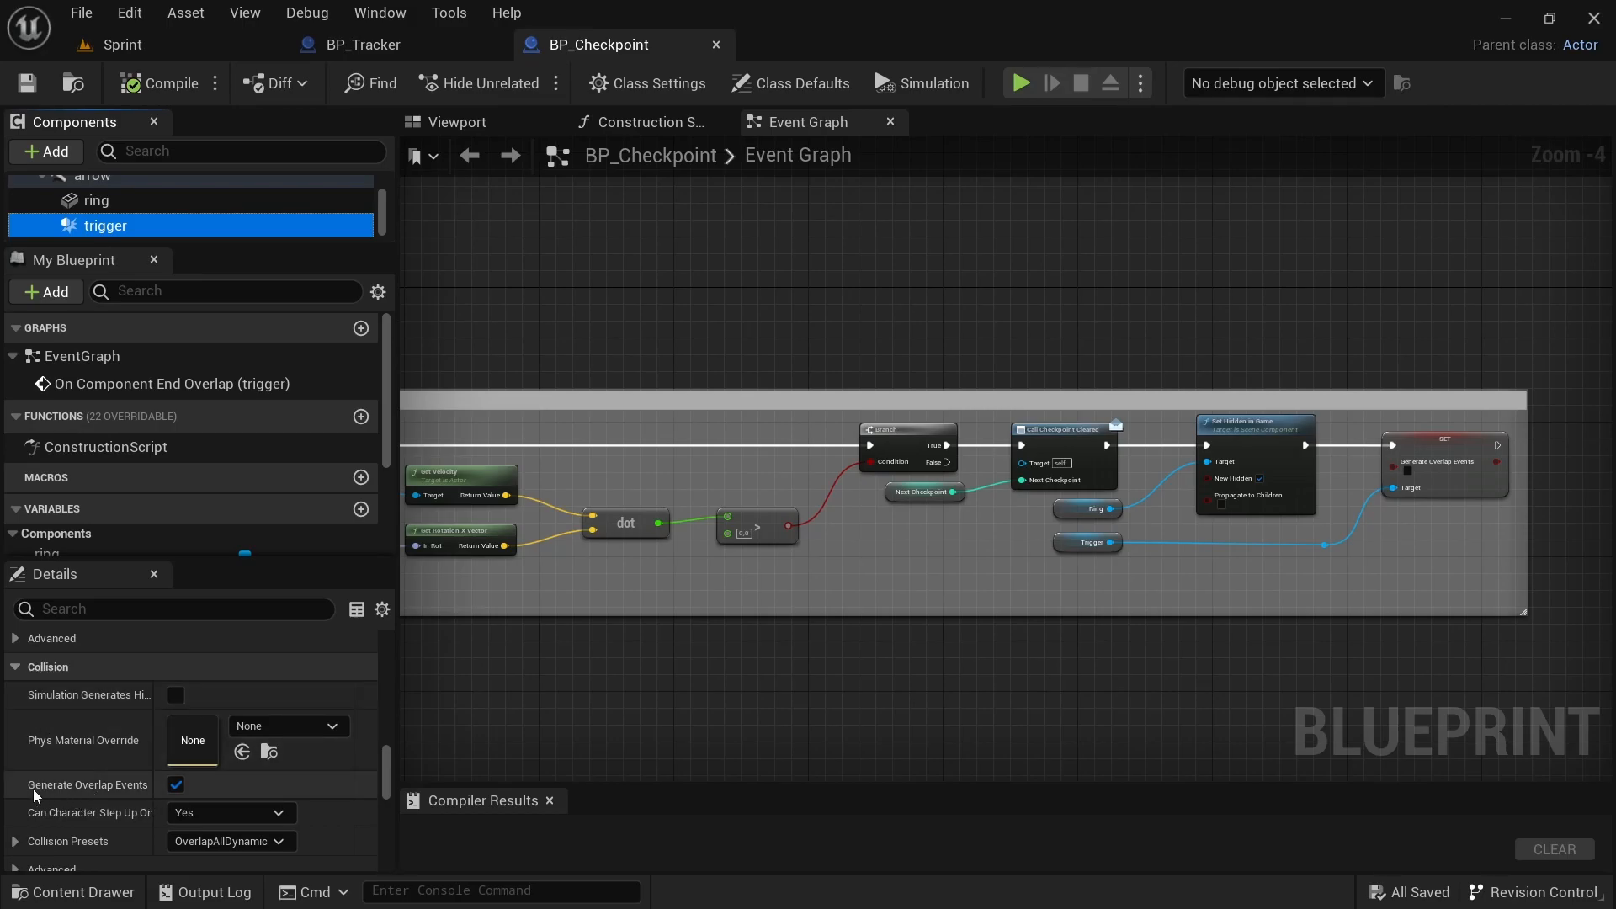
left_click(173, 785)
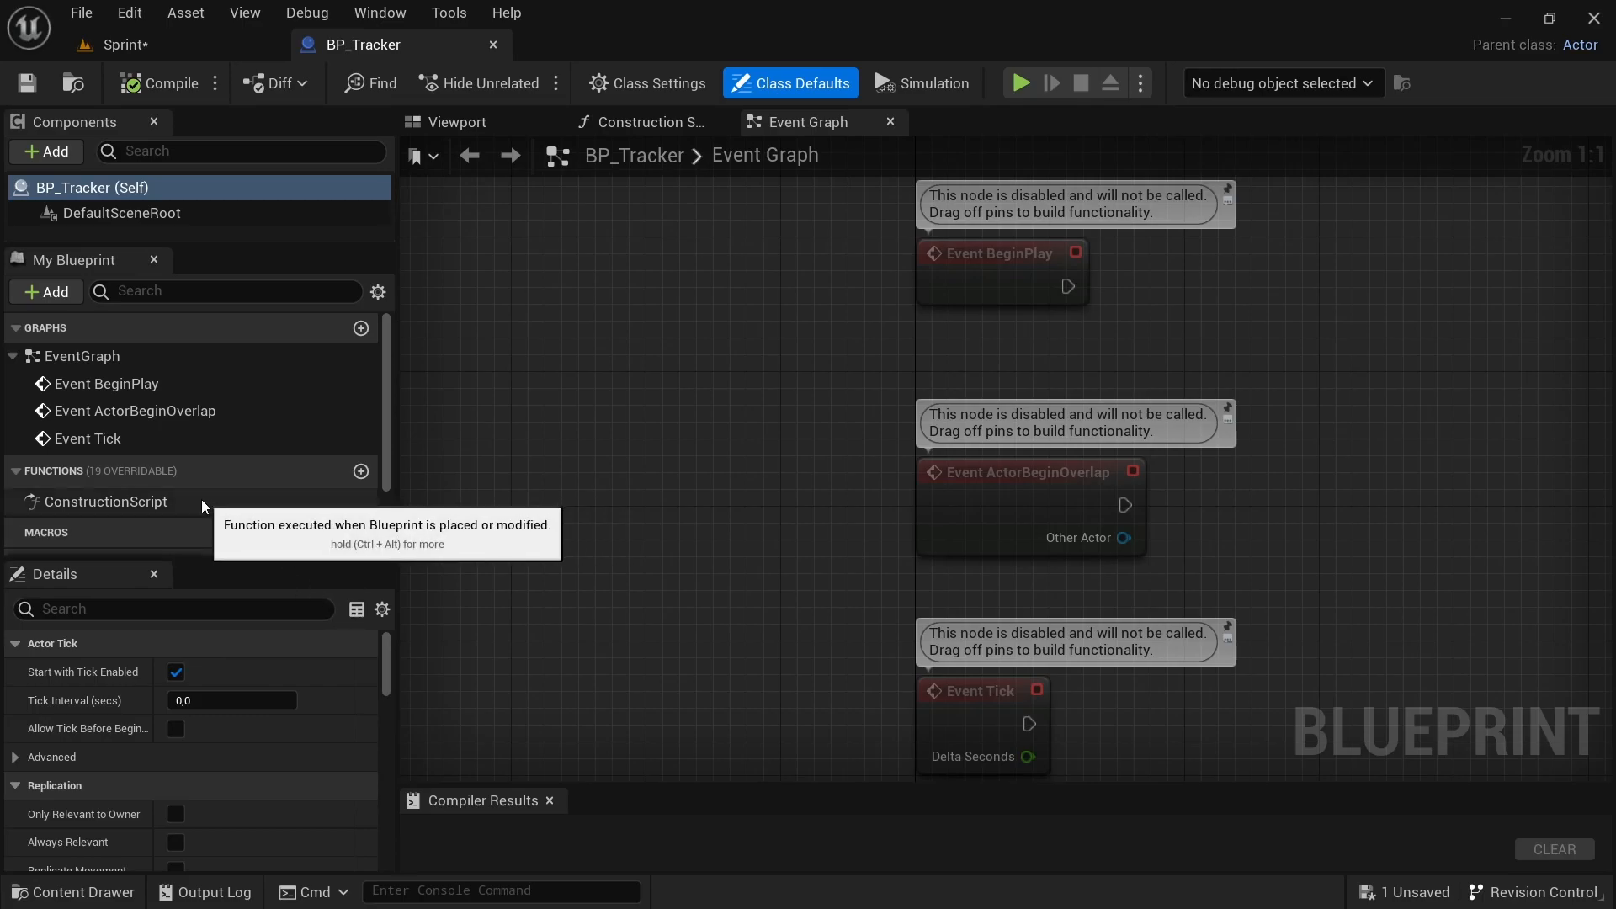
Create an Integer variable named Max Laps in BP_Tracker.
scroll(210, 482, "down", 2)
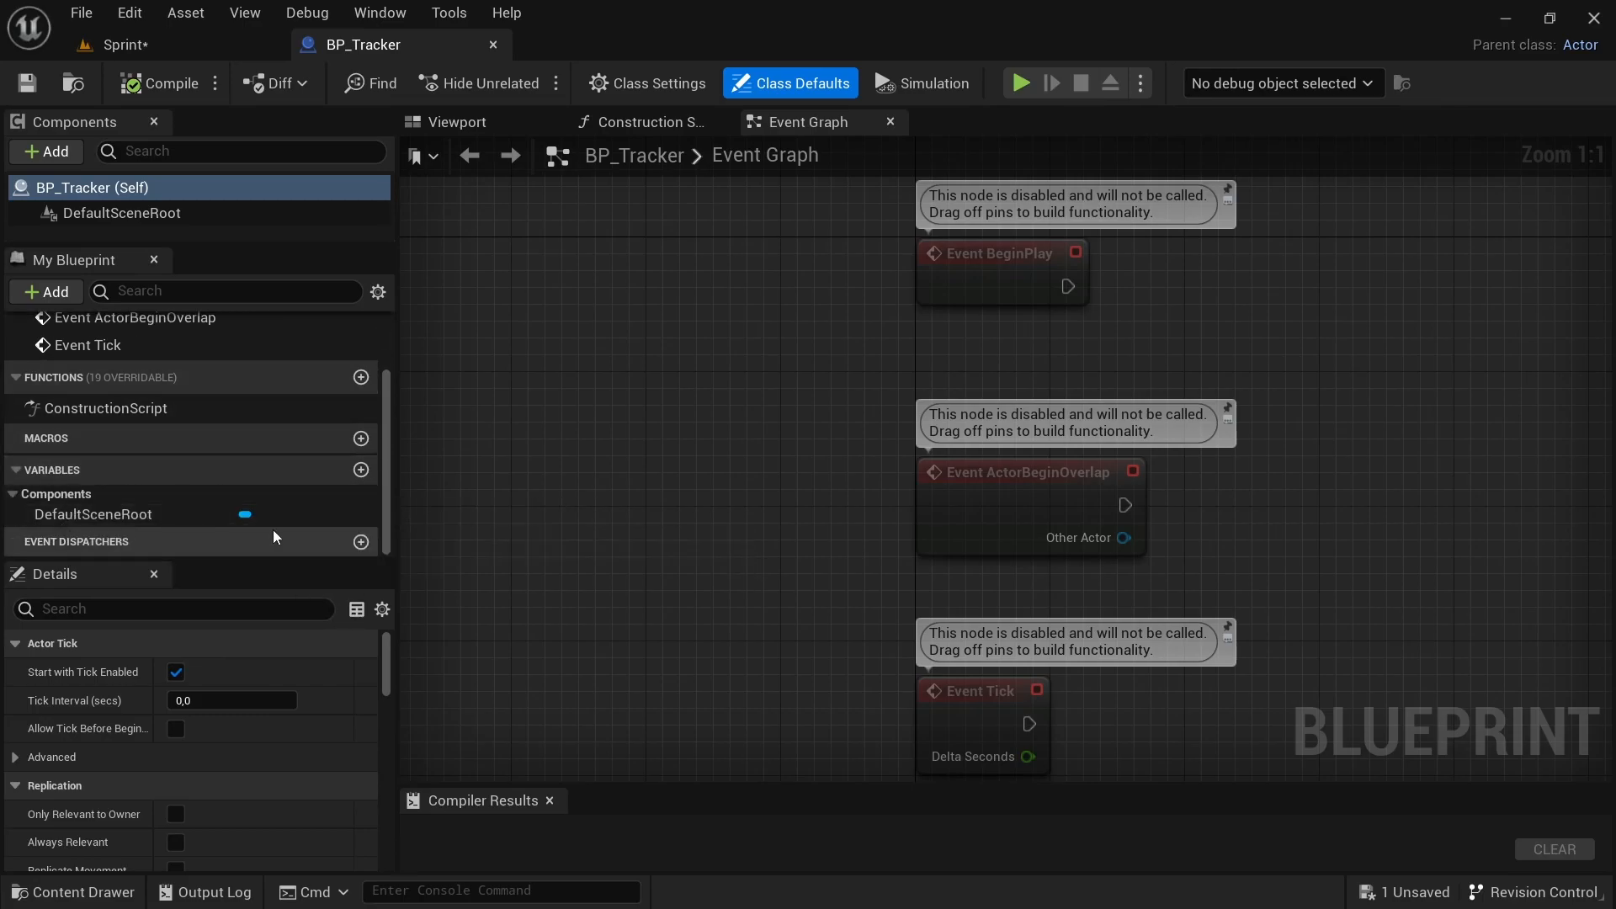
left_click(362, 471)
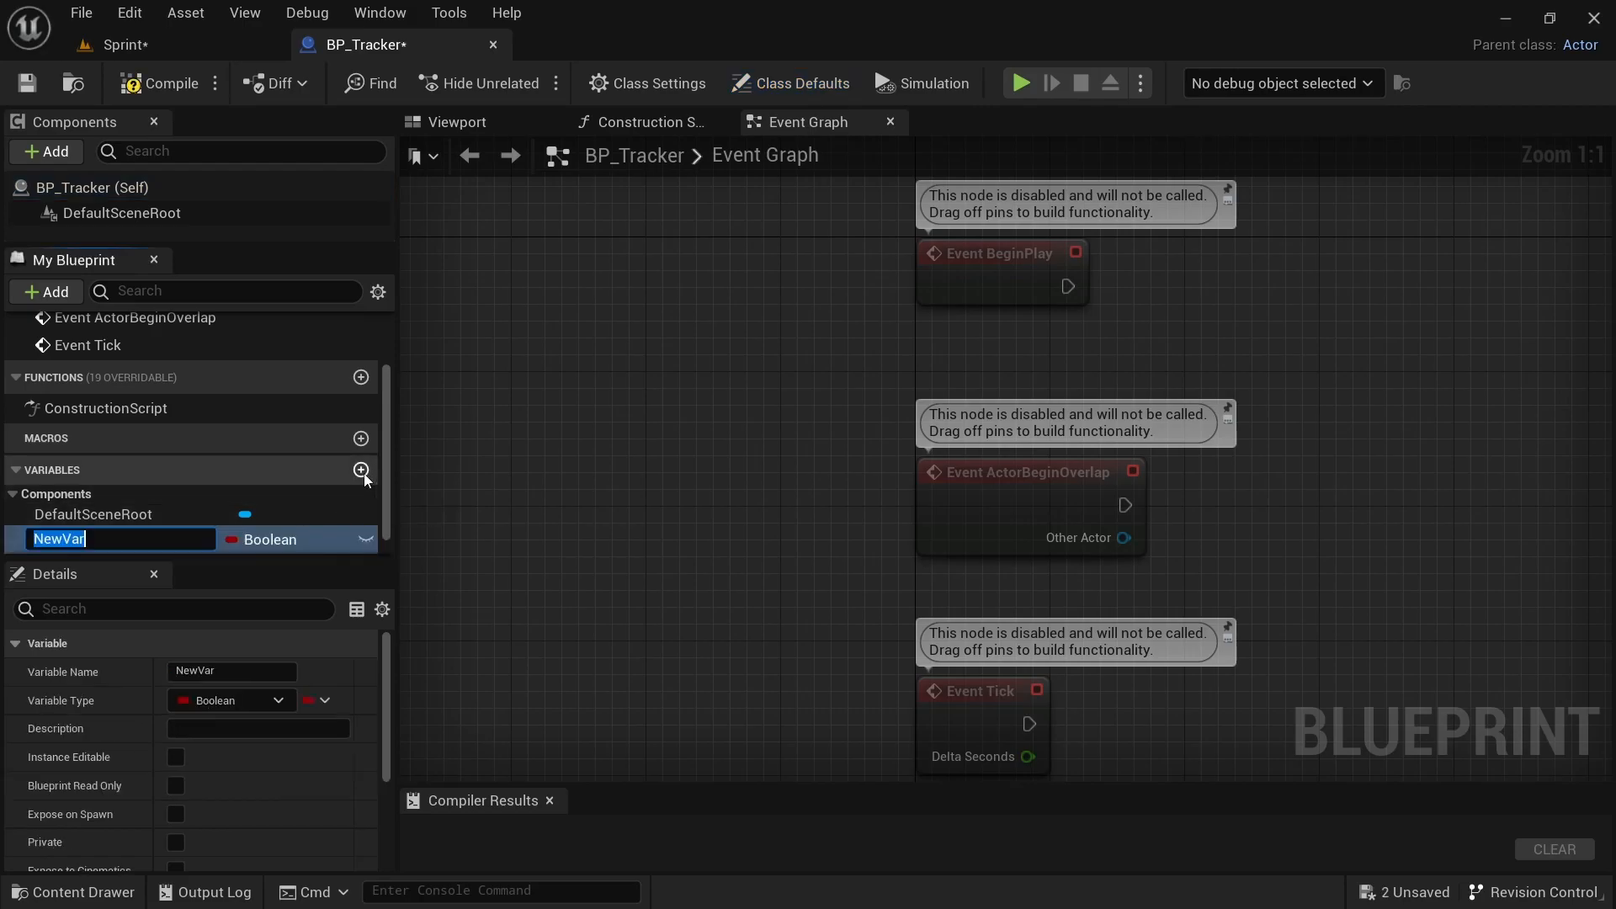
type("Max Laps")
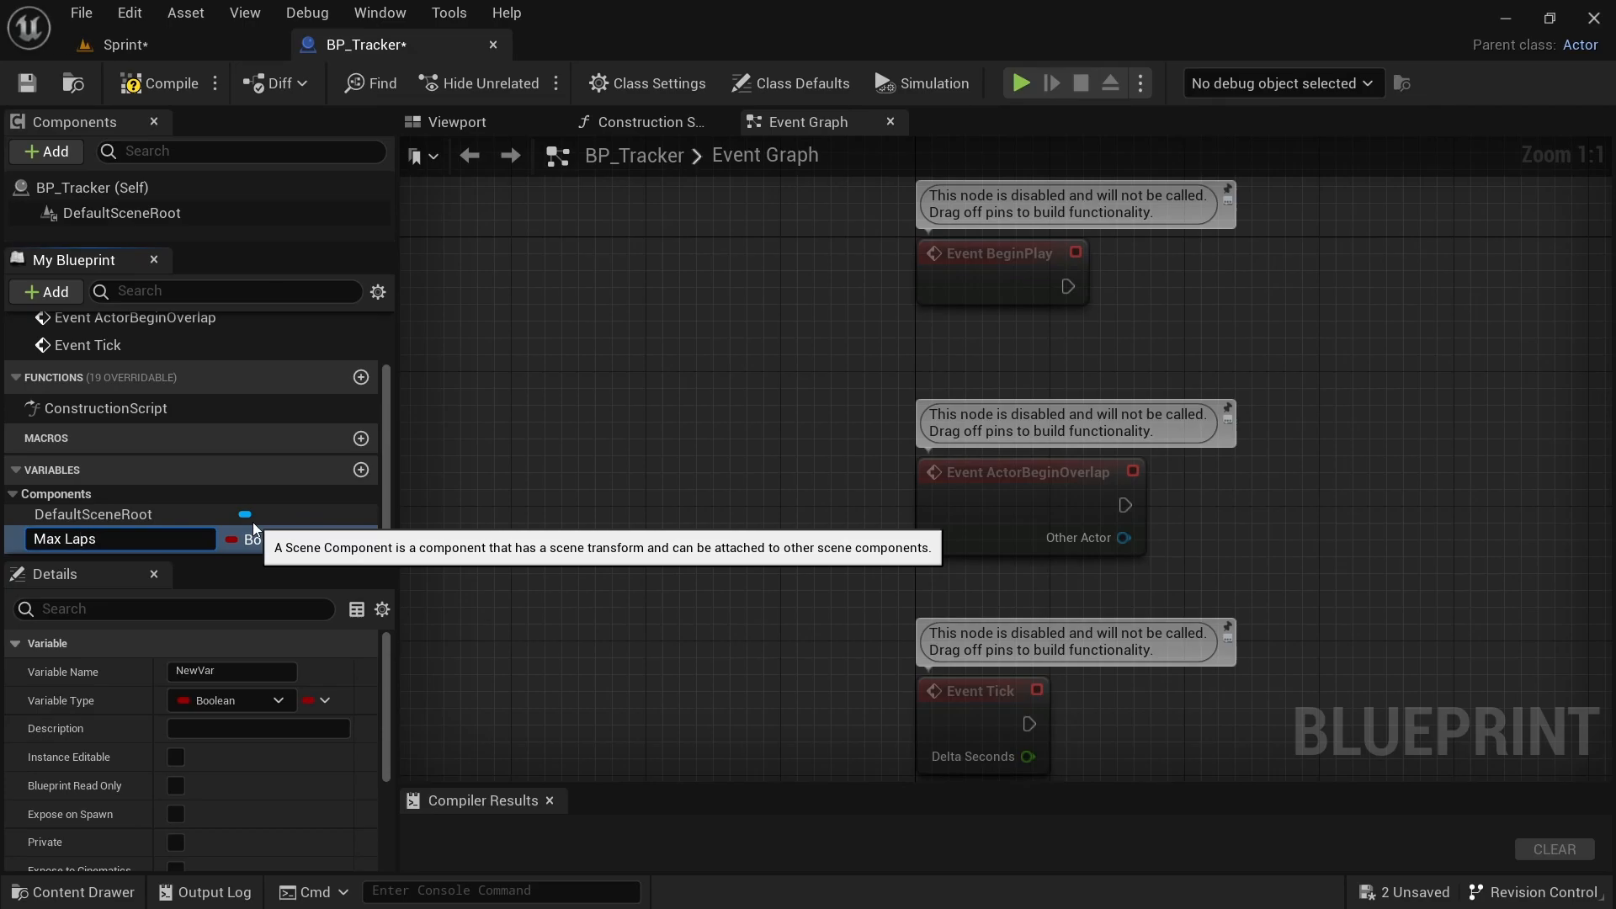
key("Return")
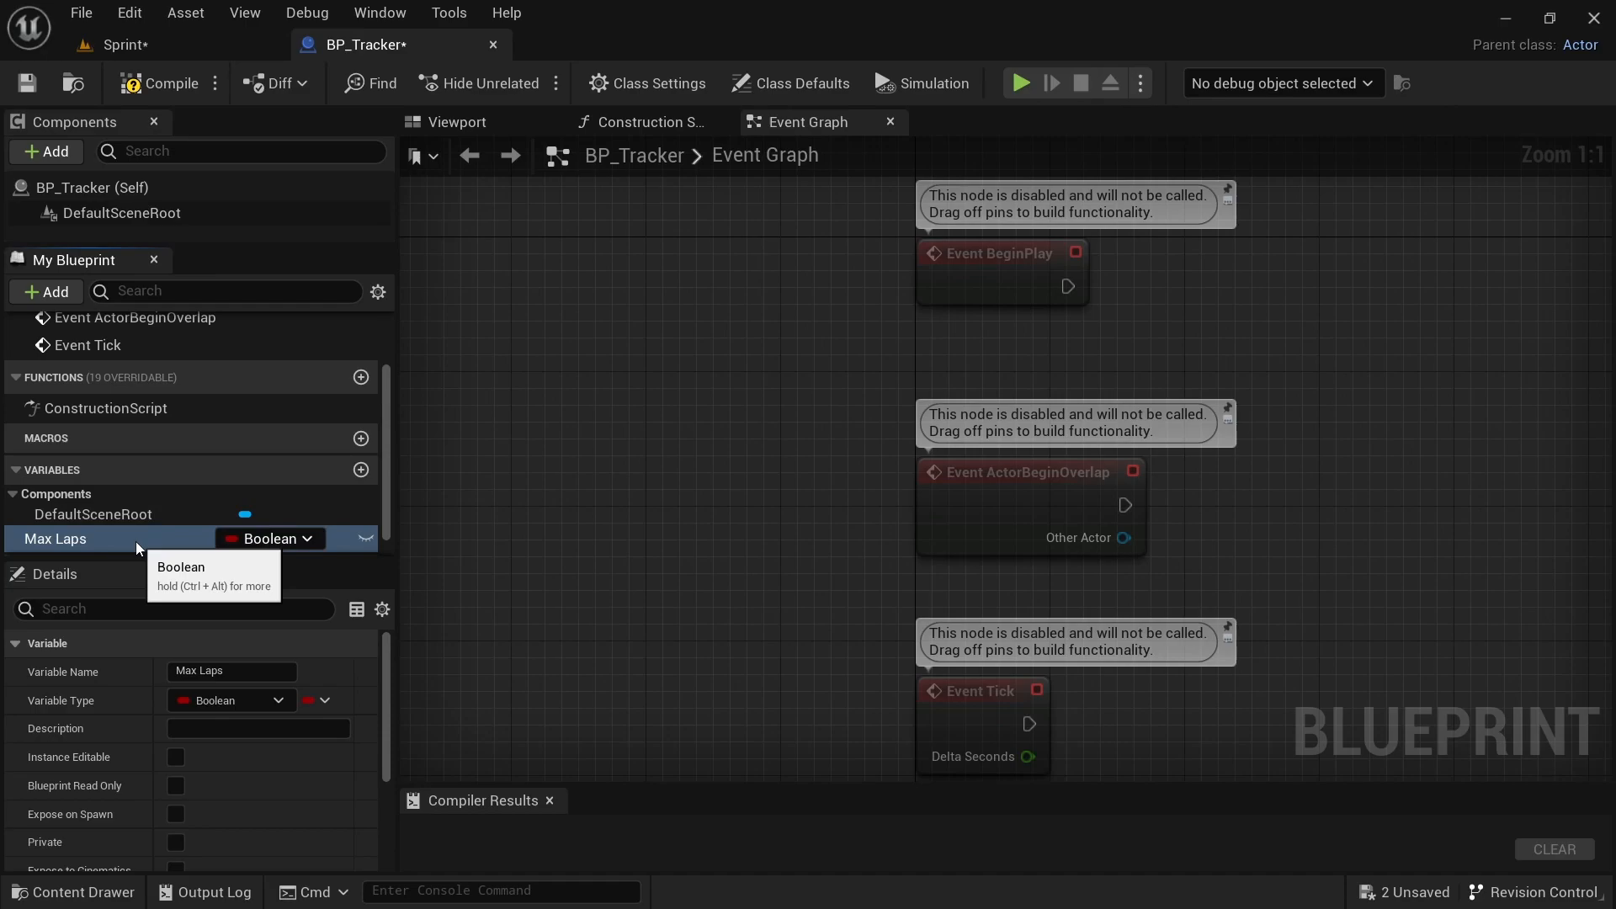
left_click(291, 540)
left_click(293, 134)
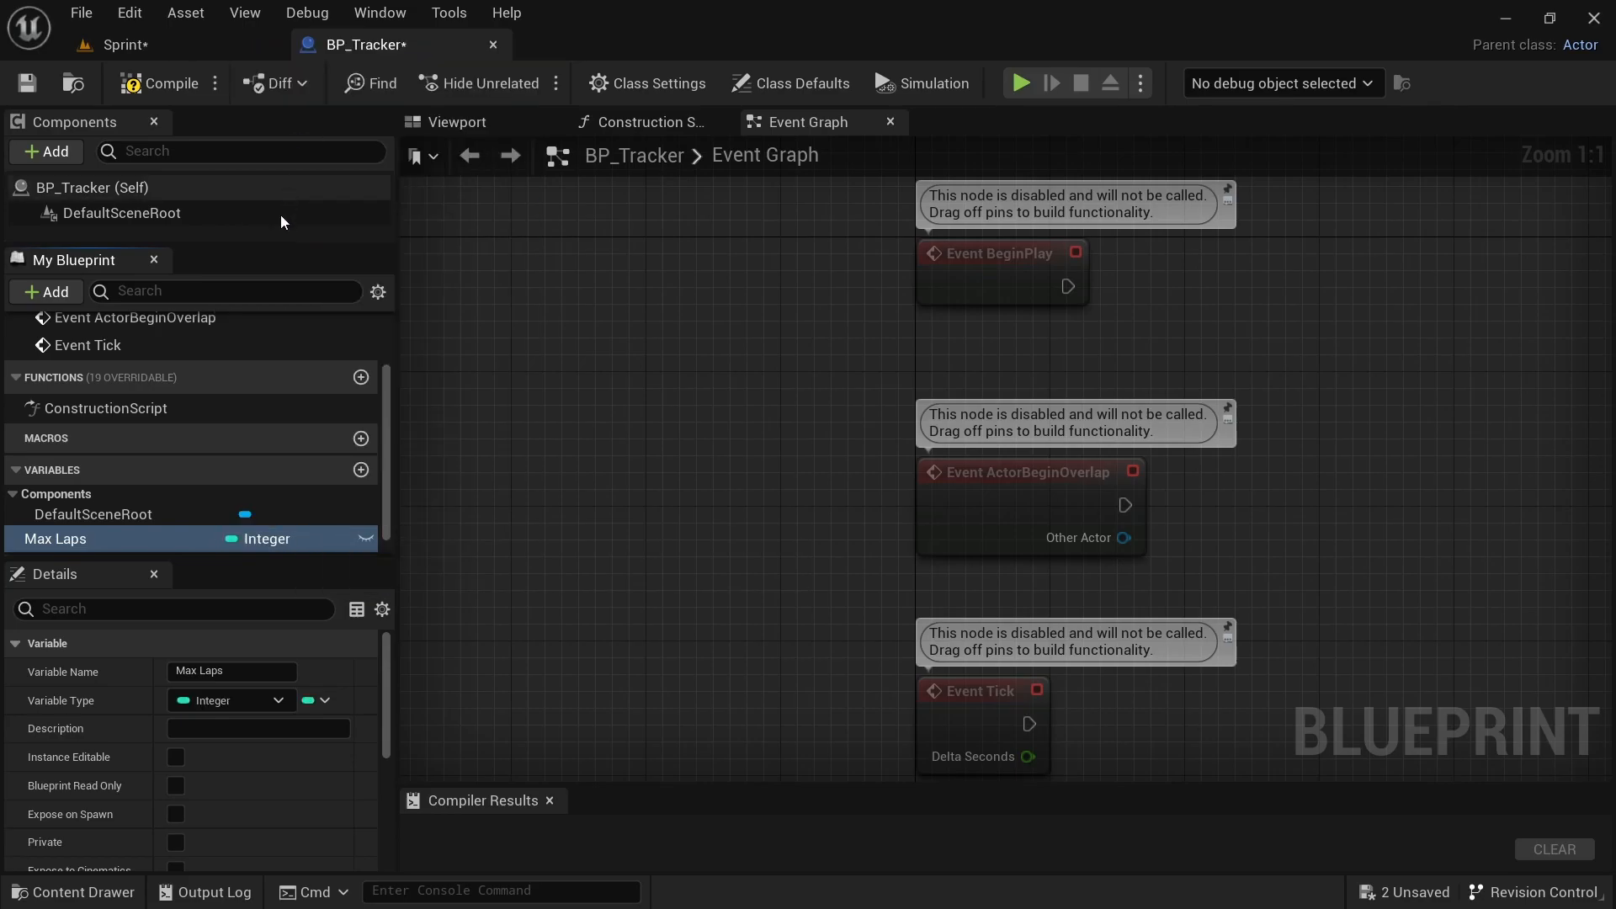
Assign the Max Laps variable to a new category named Custom Settings.
scroll(136, 805, "down", 2)
scroll(136, 810, "down", 2)
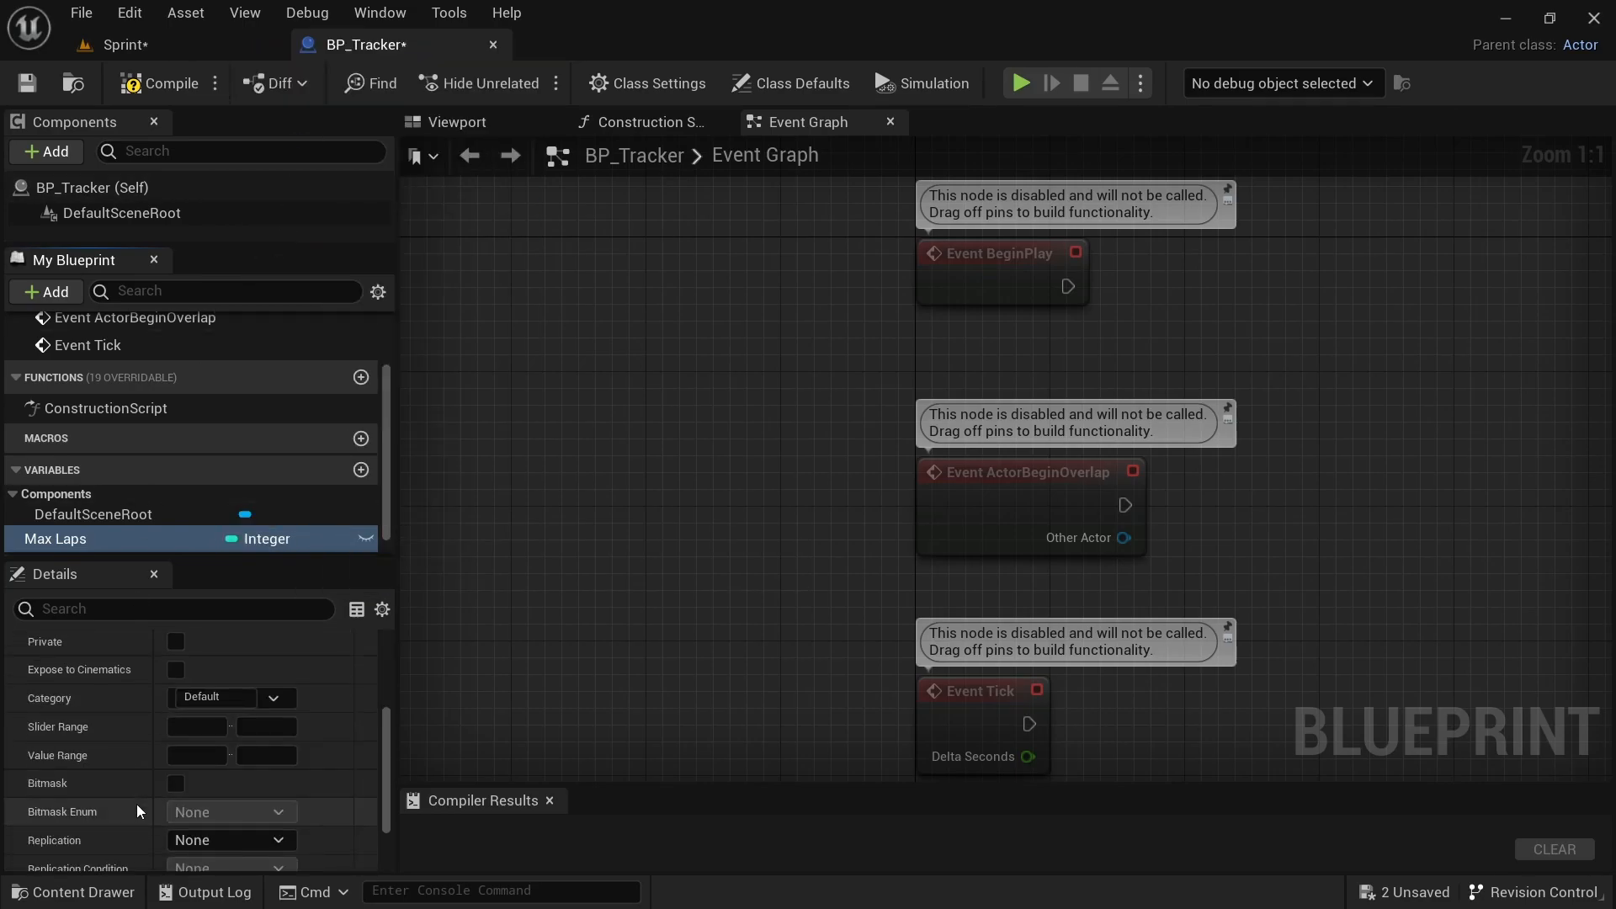
scroll(99, 808, "down", 2)
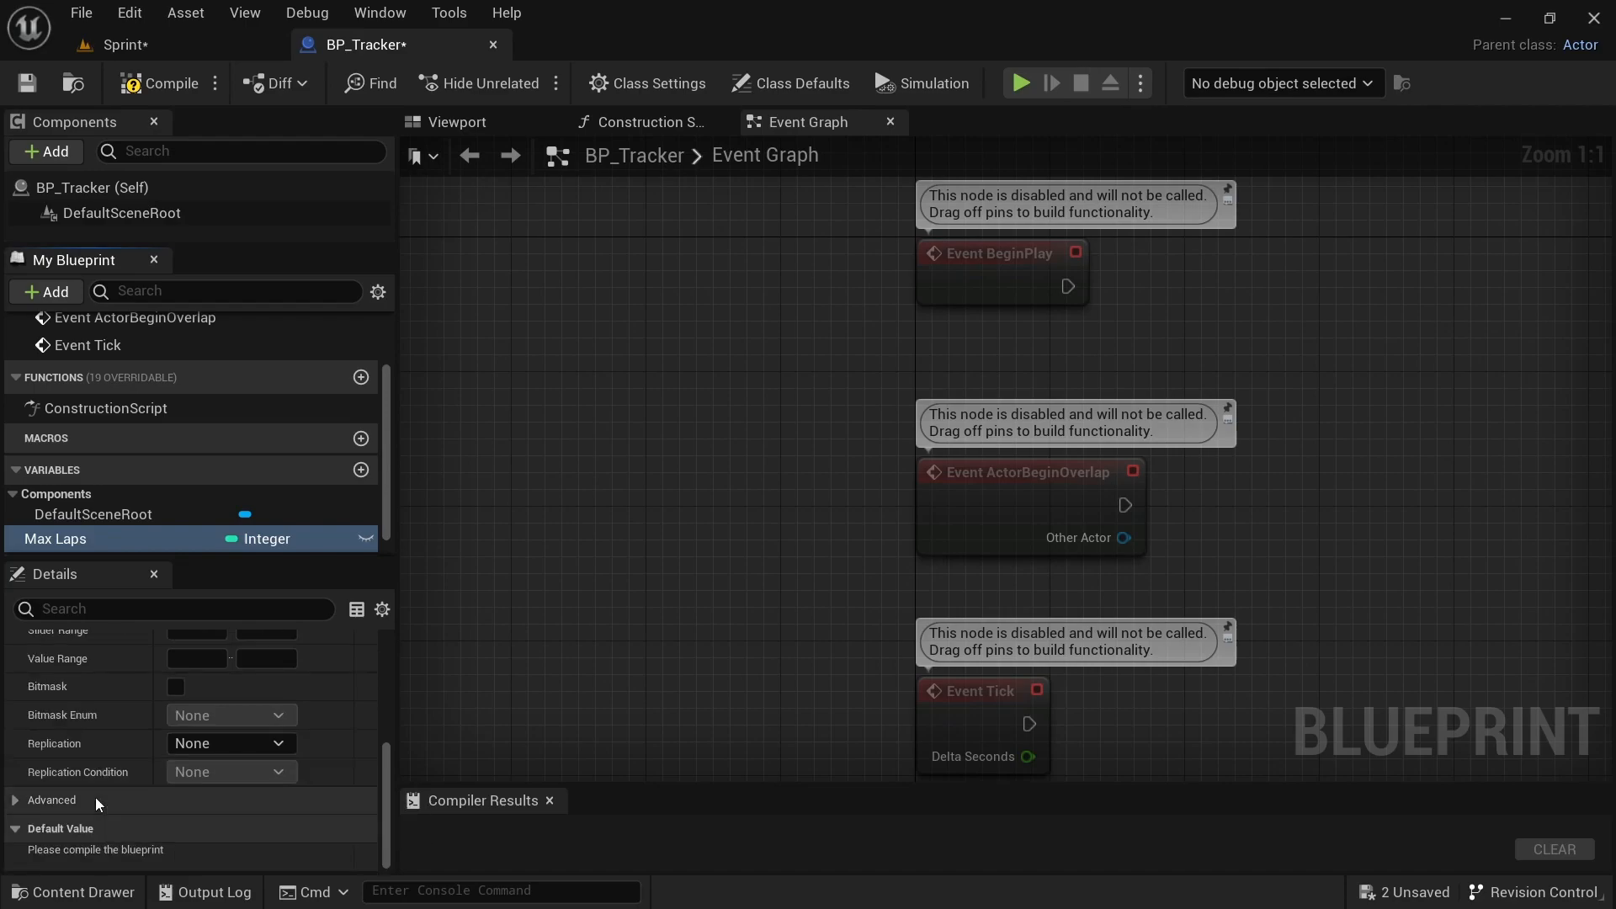
scroll(95, 796, "up", 3)
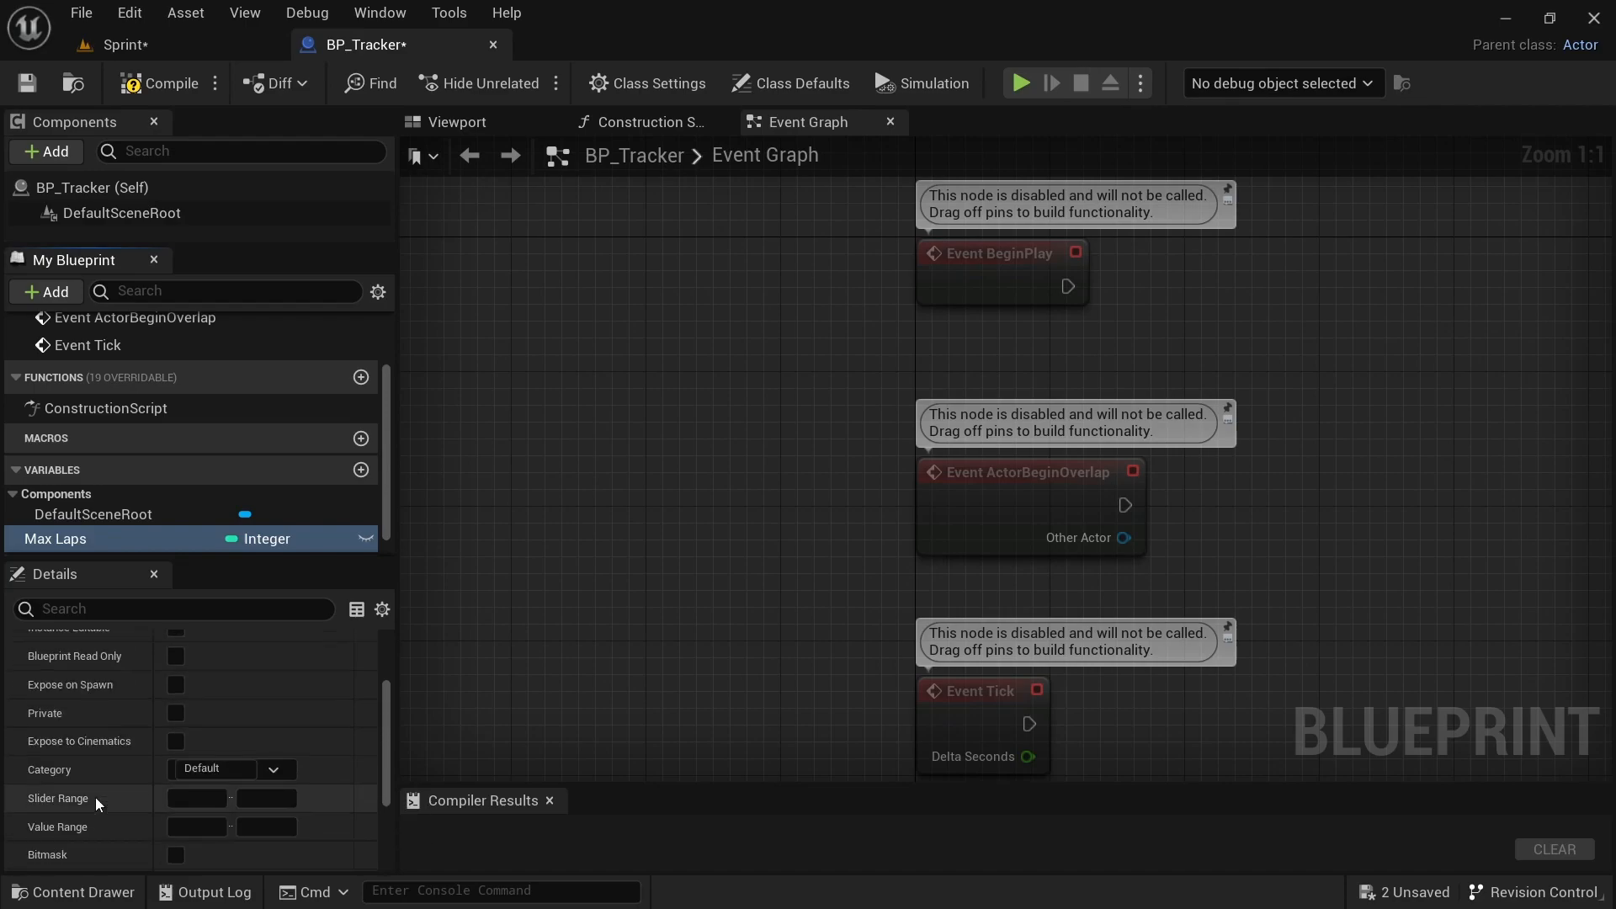
left_click(232, 770)
type("Custom Settings")
key("Return")
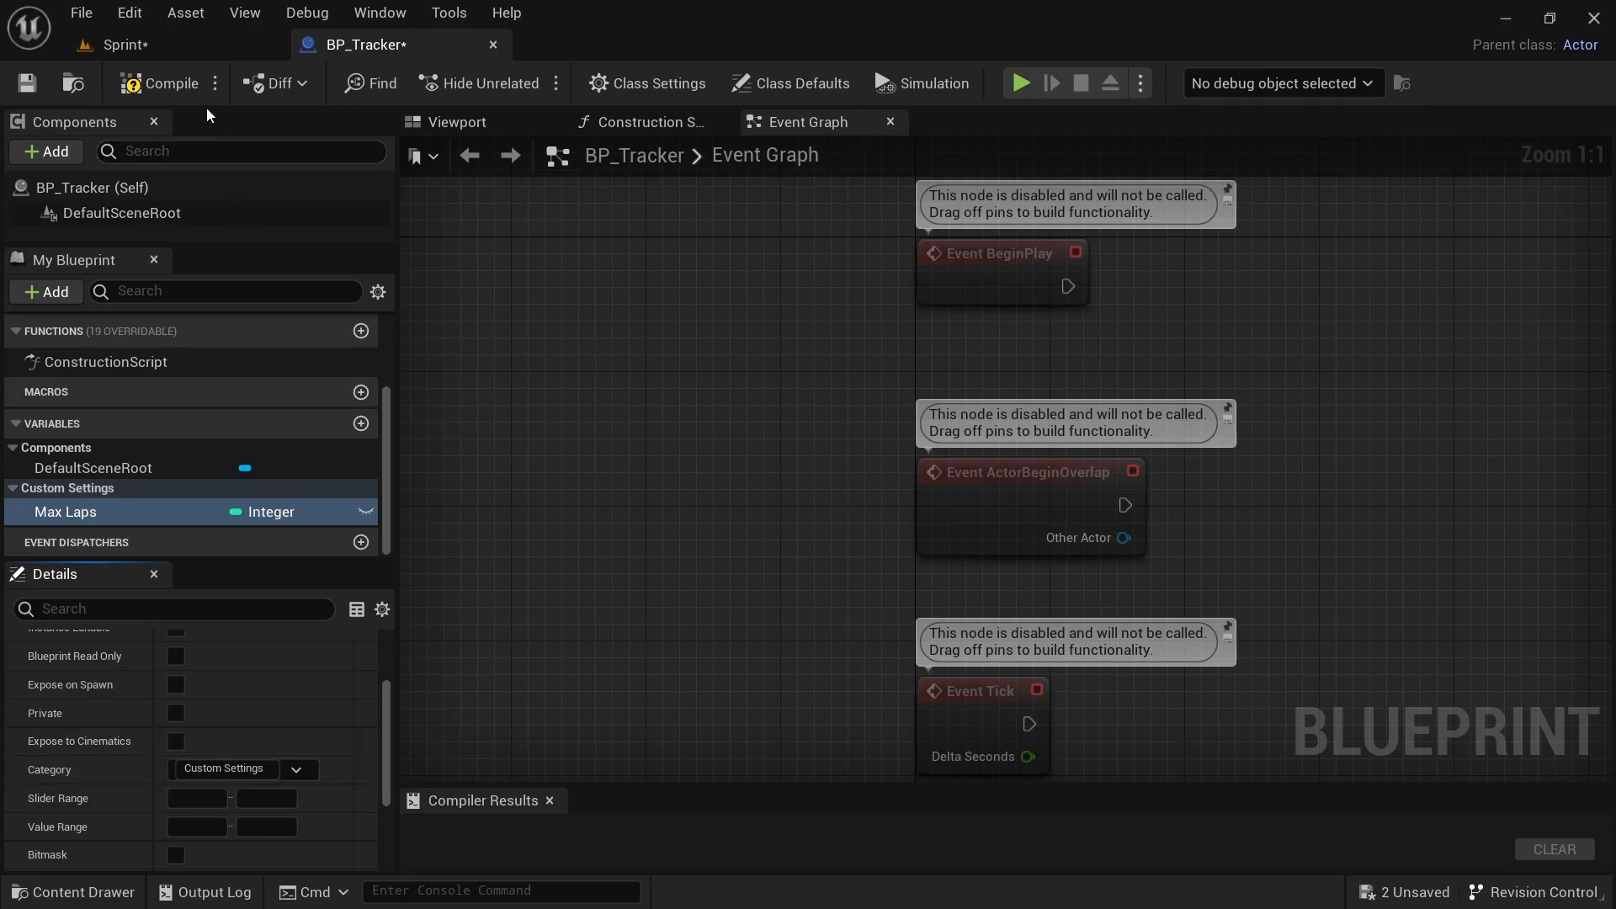
Make the Max Laps variable in BP_Tracker instance editable.
left_click(185, 47)
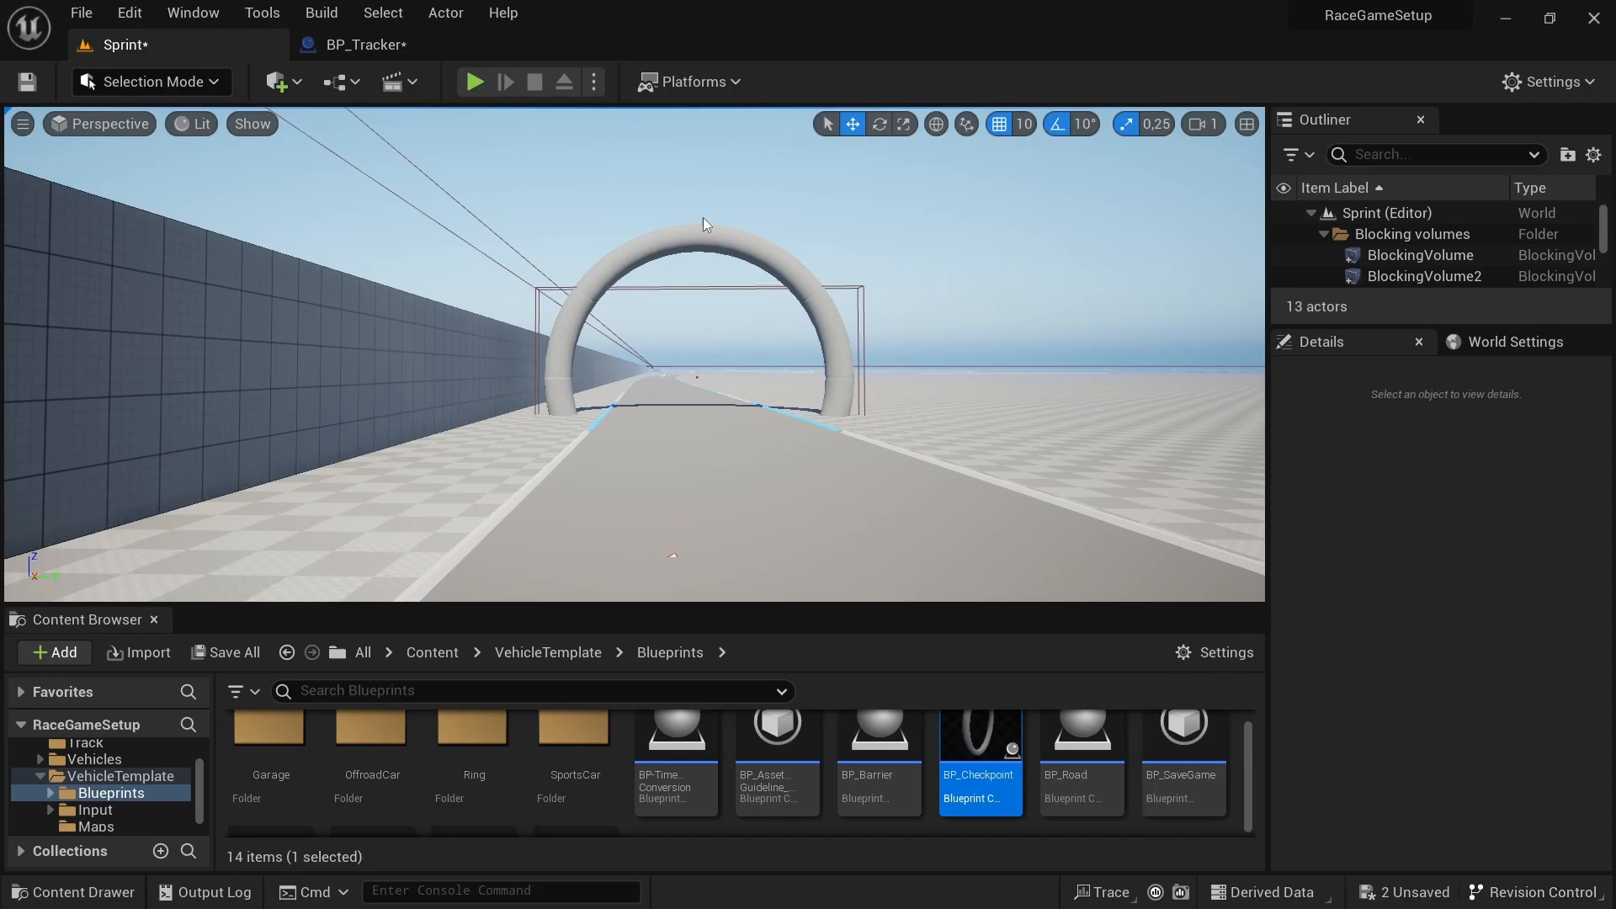
left_click(401, 44)
left_click(364, 511)
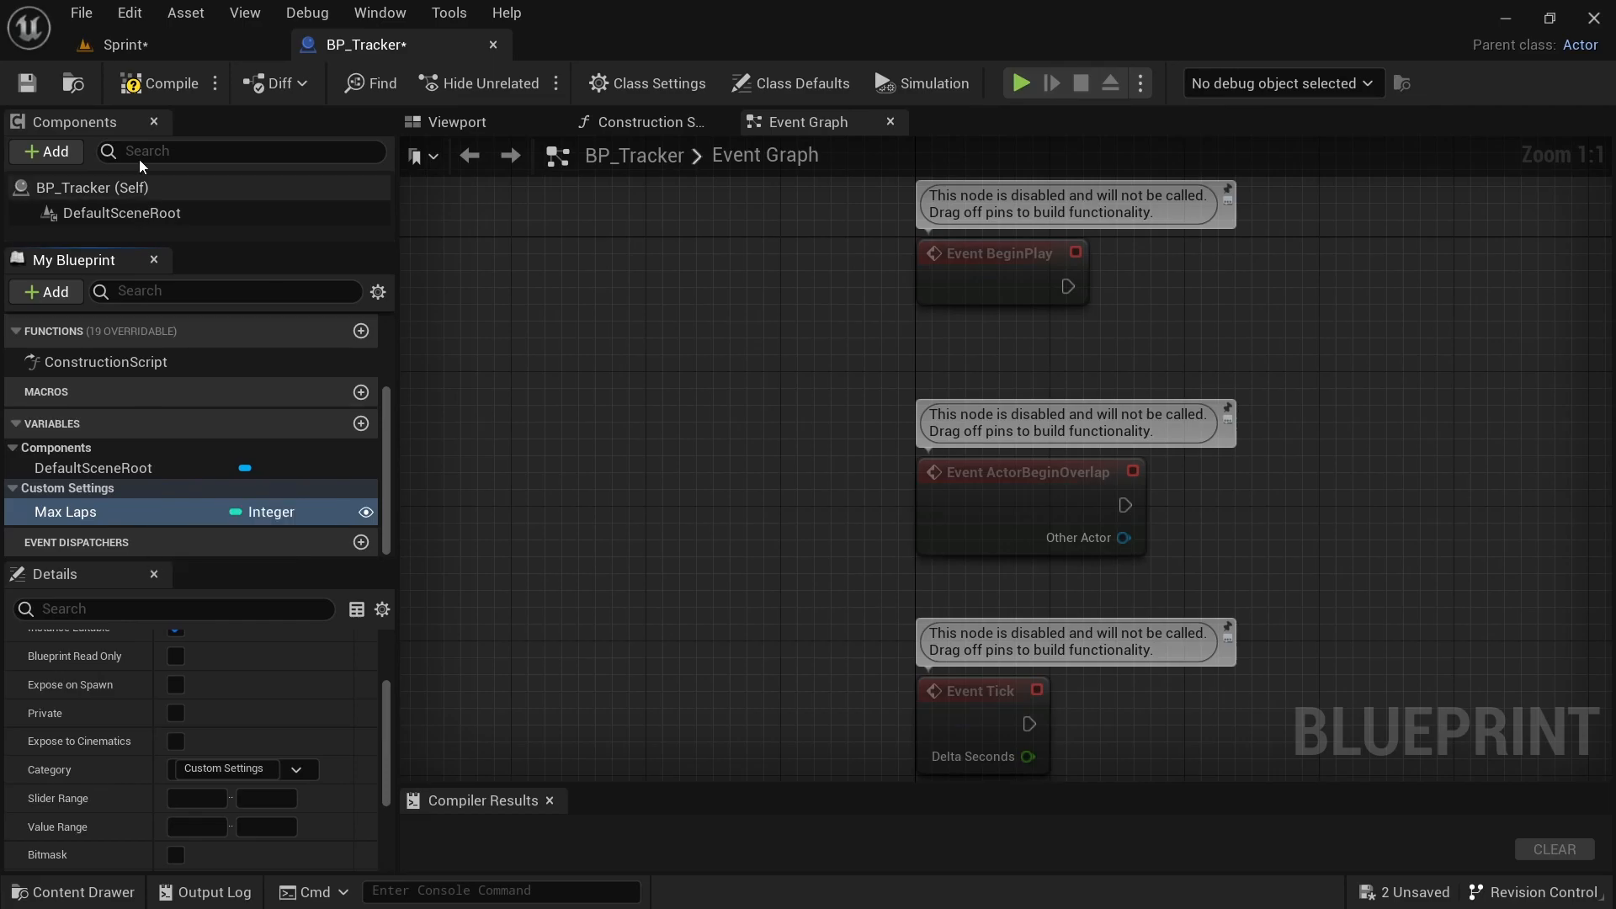
left_click(153, 42)
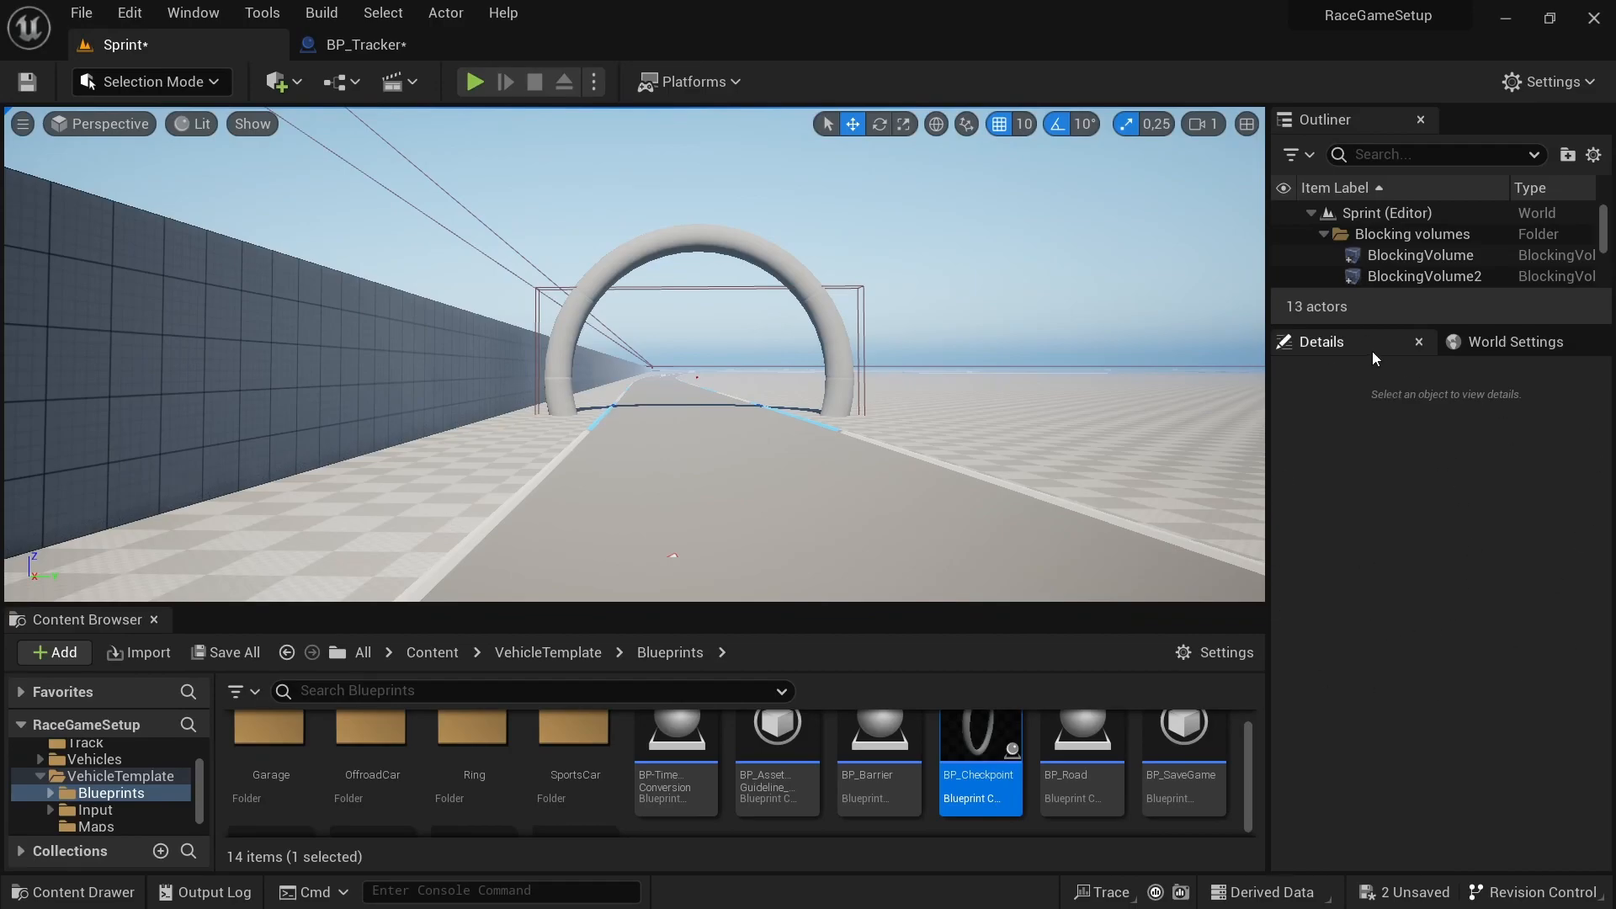
scroll(463, 816, "down", 1)
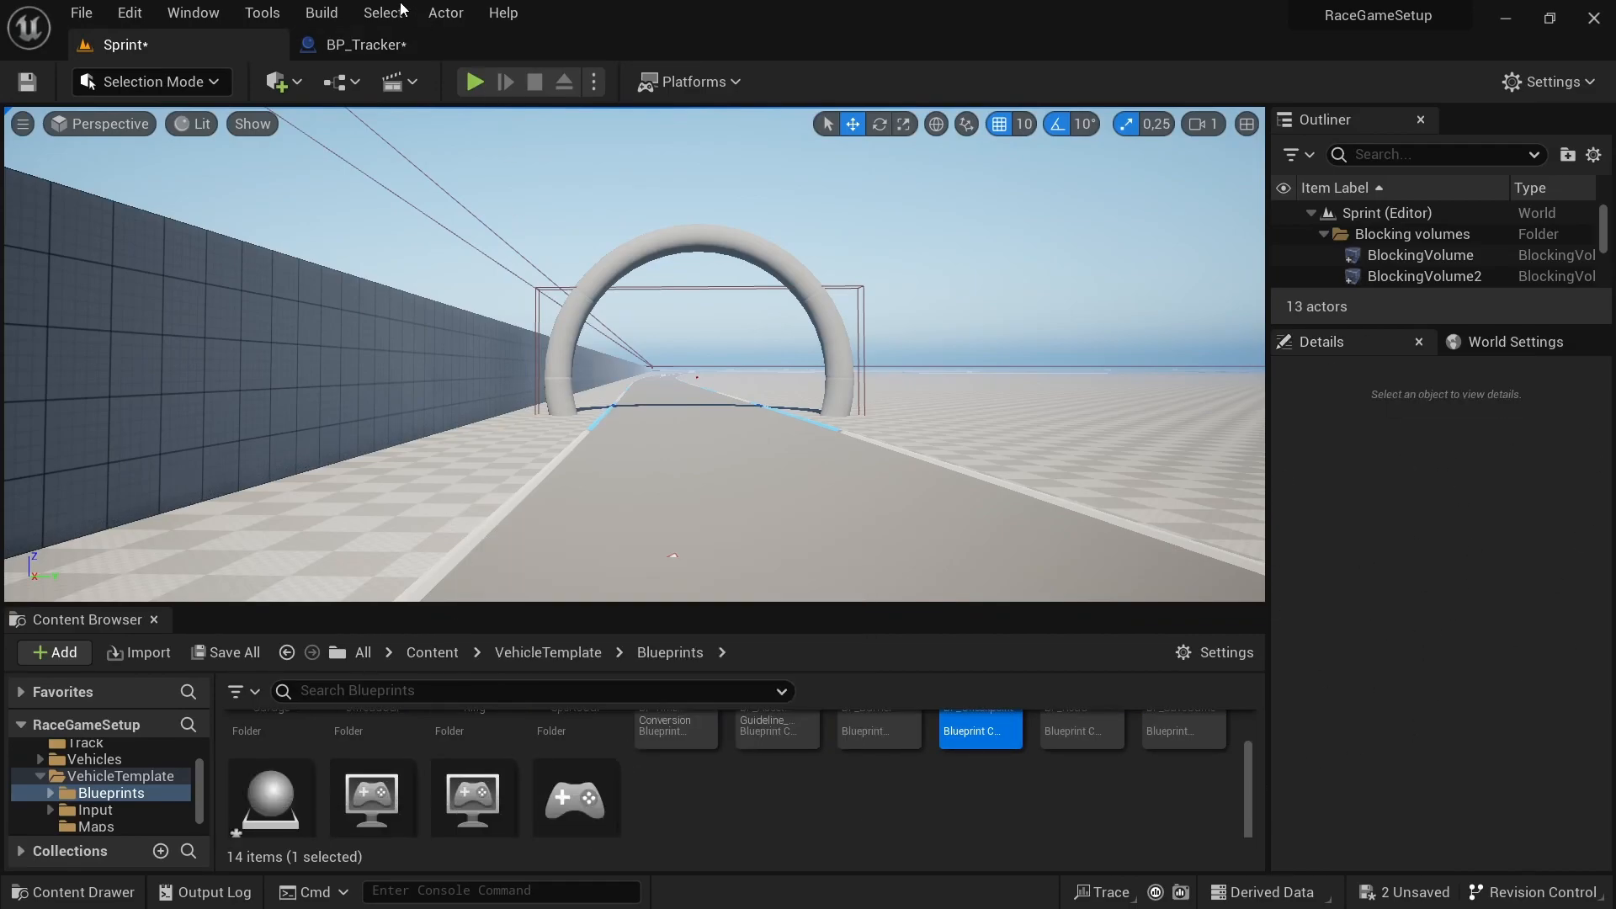
Add a Billboard component to BP_Tracker, replace DefaultSceneRoot with it as the root, and compile the blueprint.
left_click(384, 47)
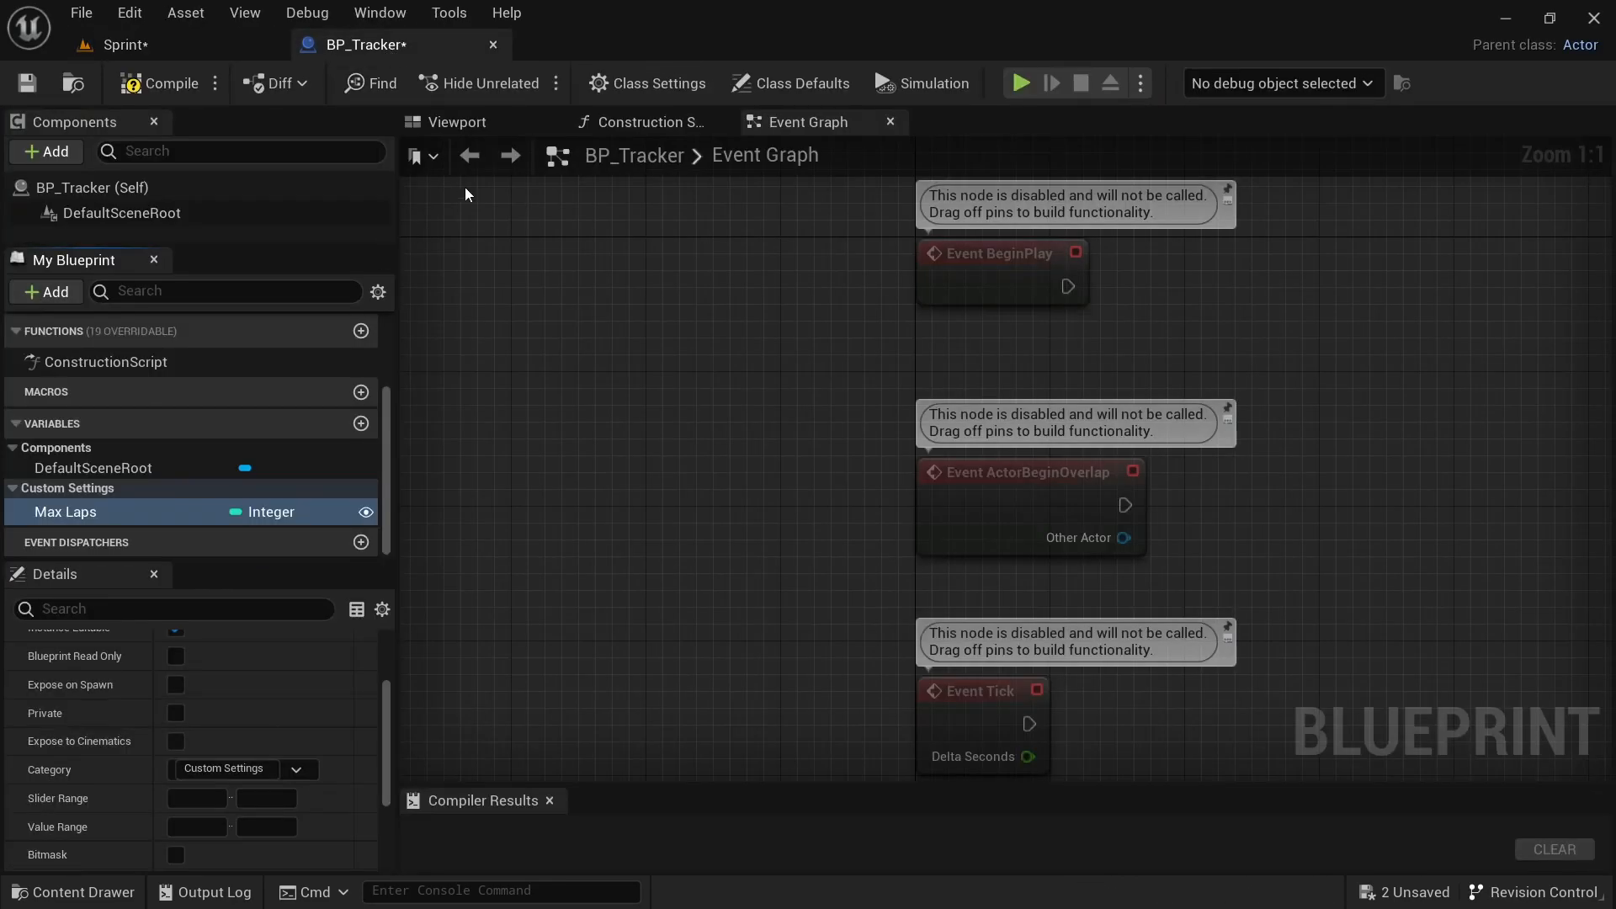
left_click(473, 128)
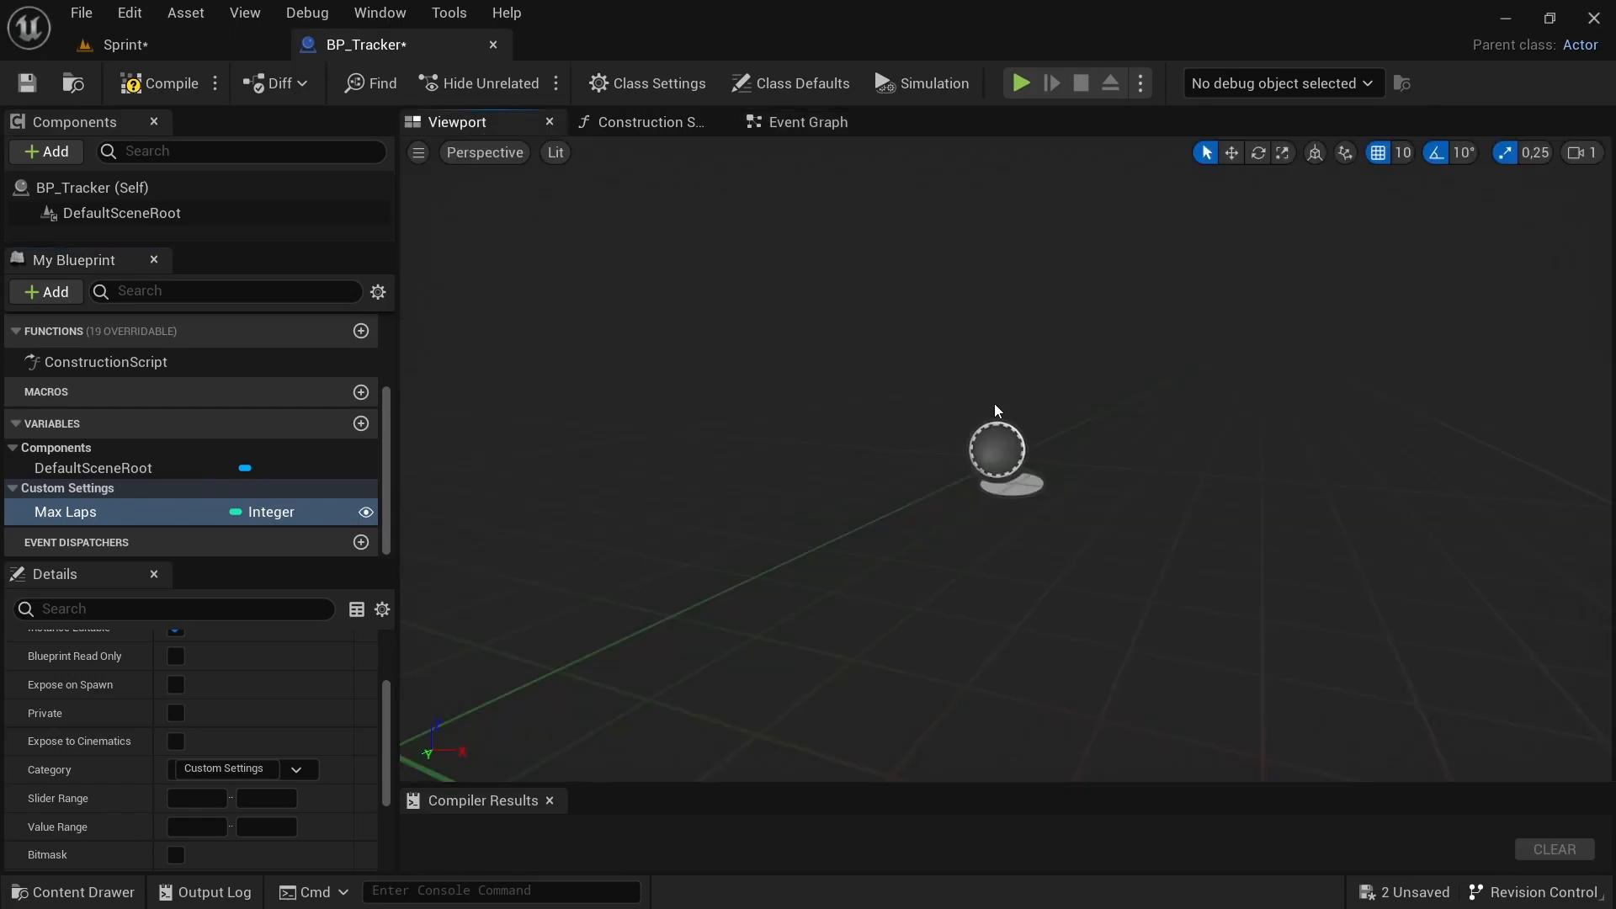
left_click(52, 154)
type("bill")
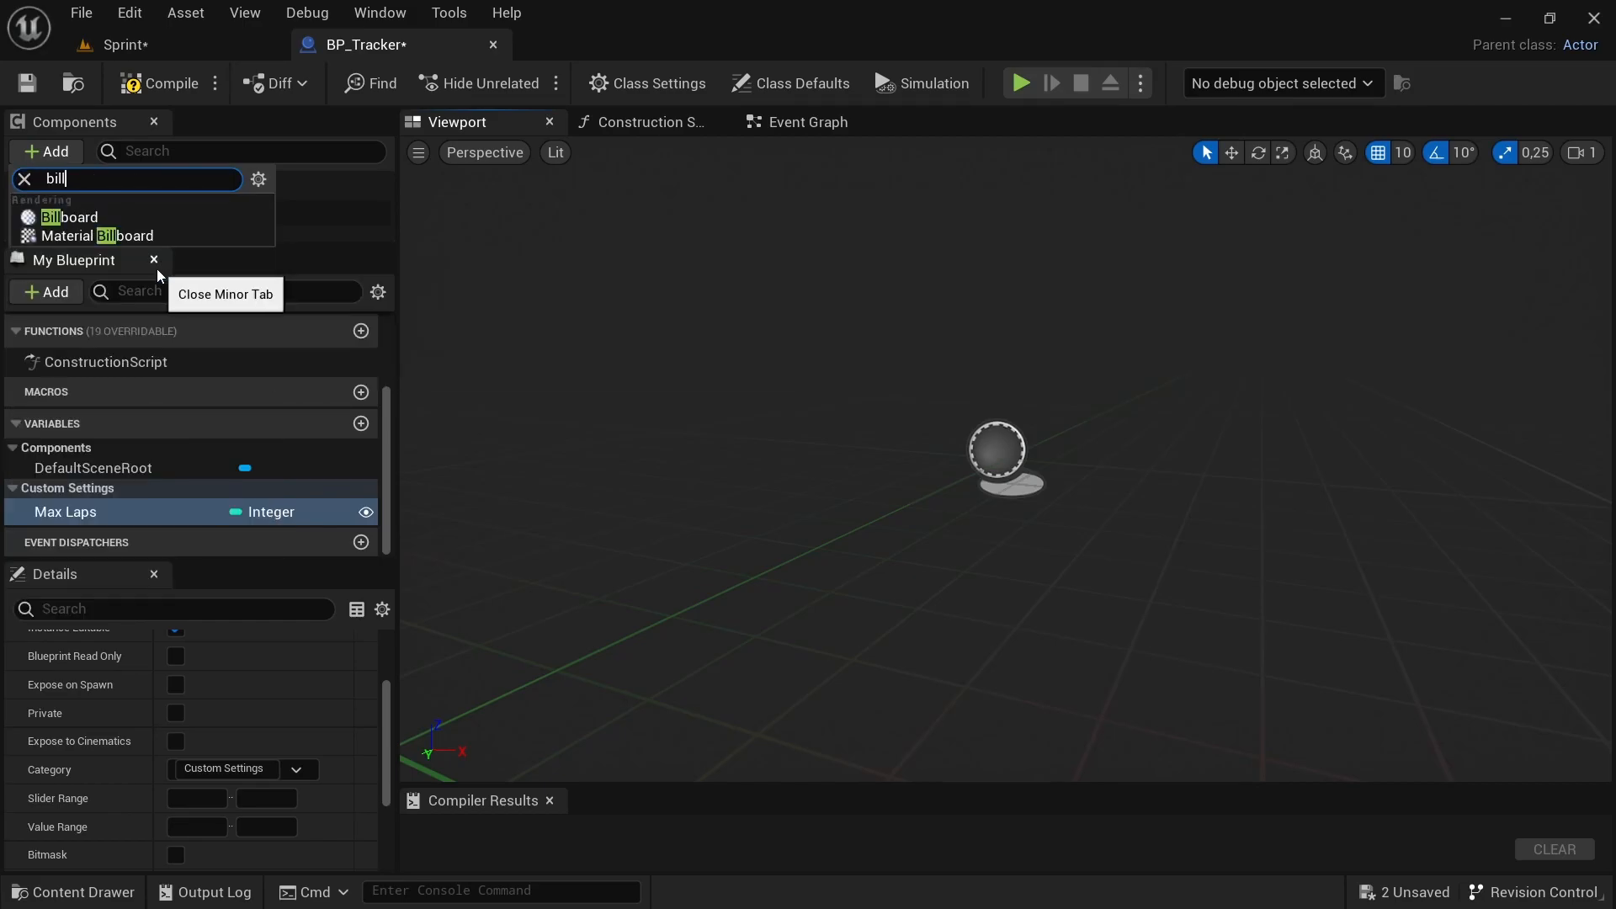
left_click(99, 221)
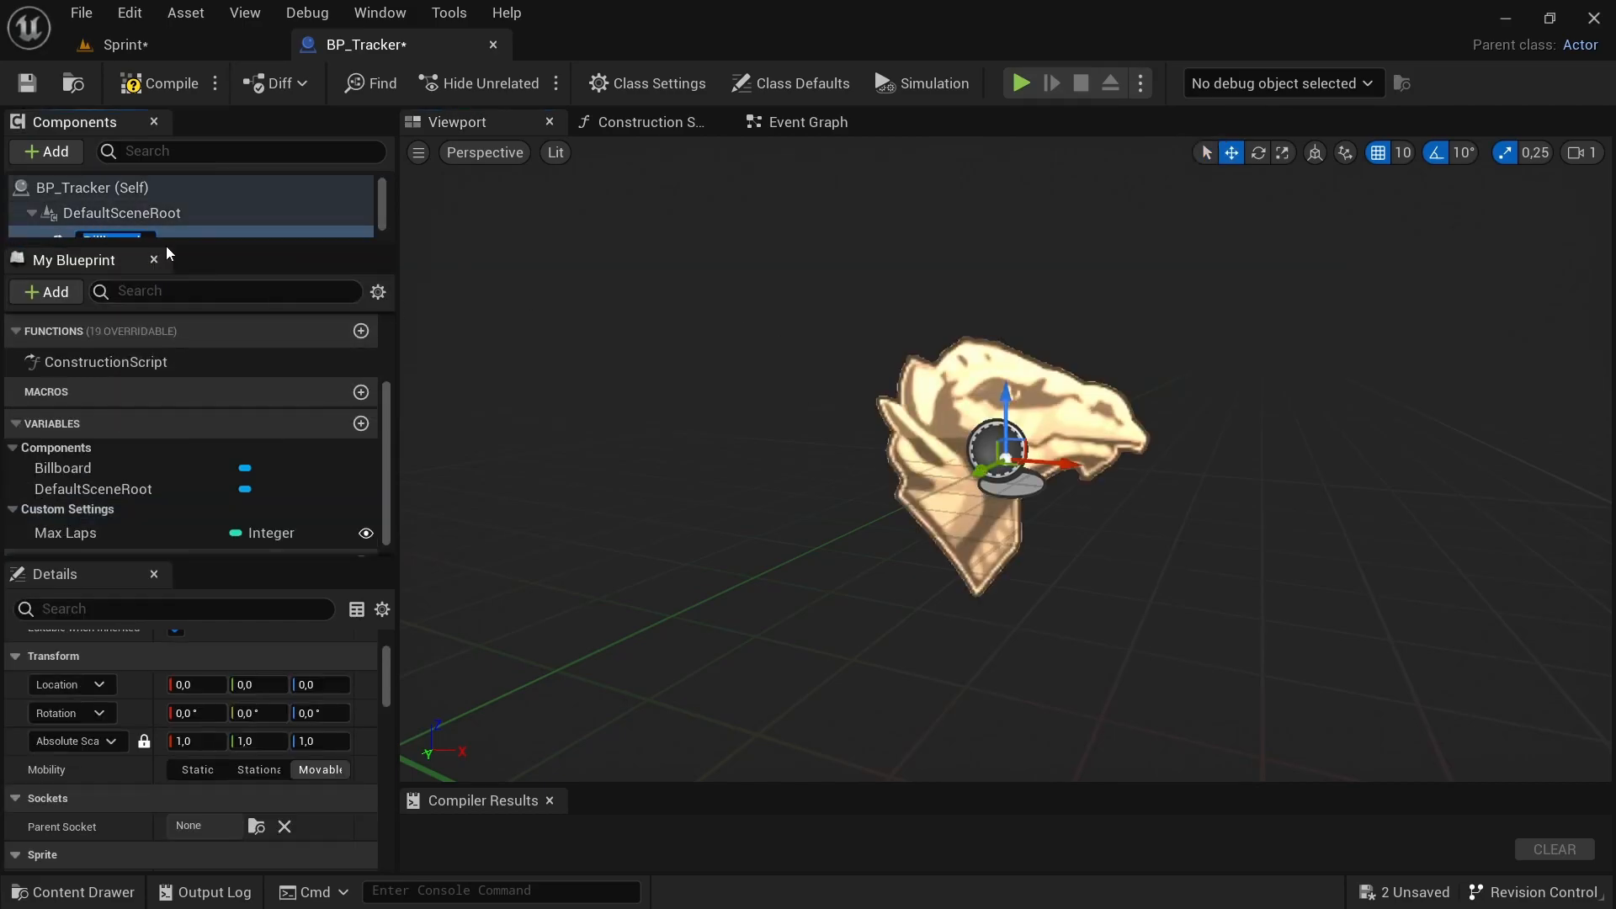
left_click(195, 230)
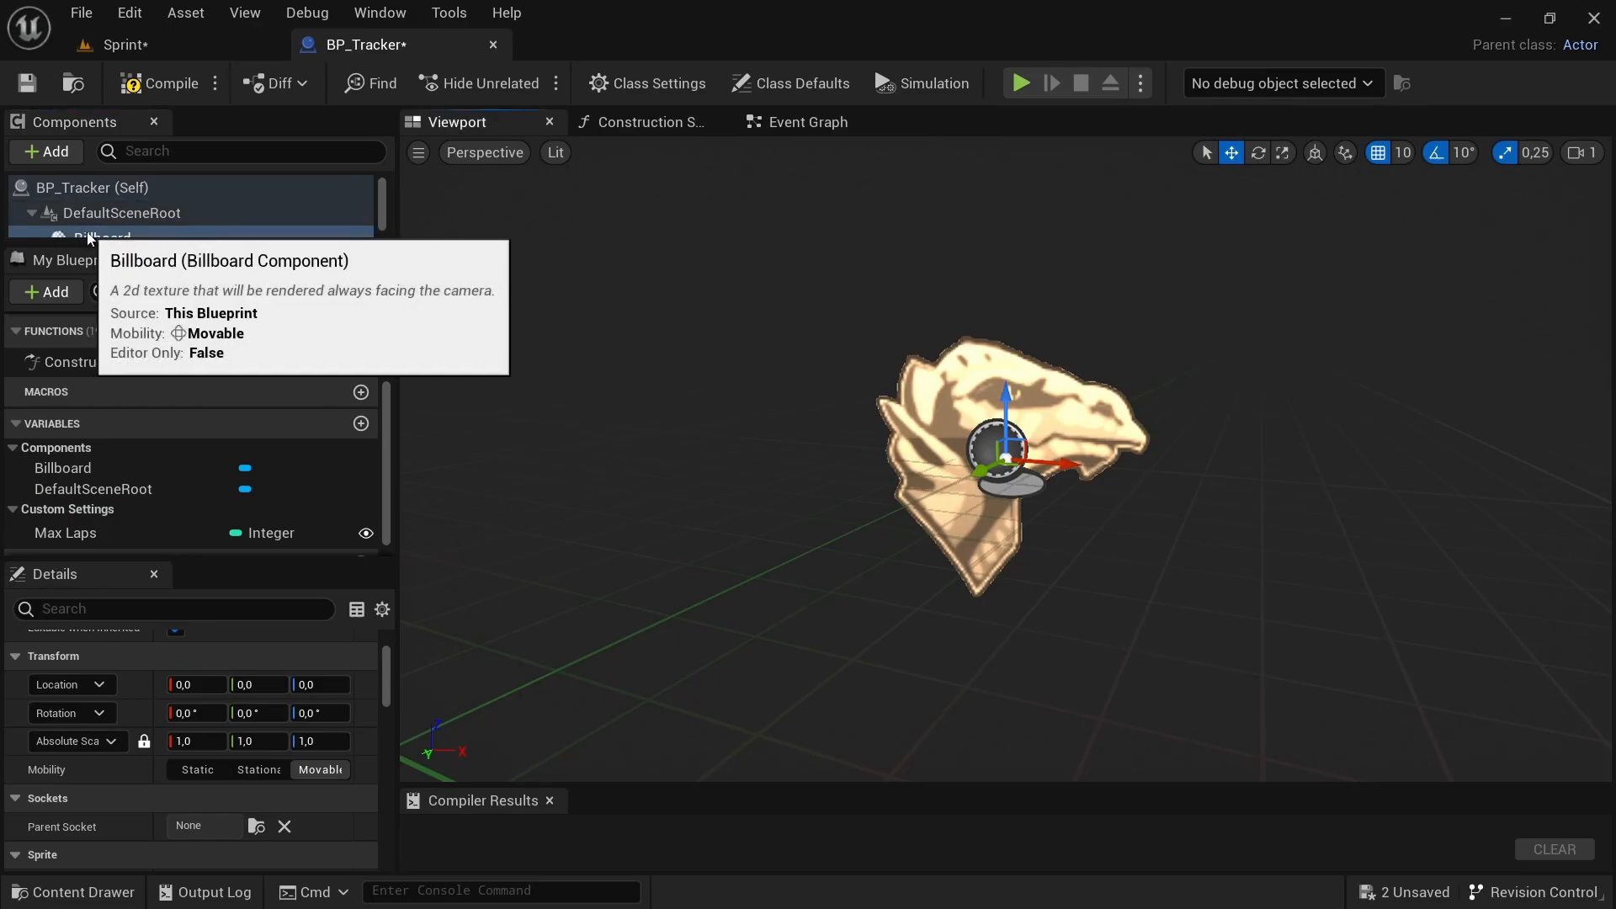
left_click_drag(85, 238, 133, 214)
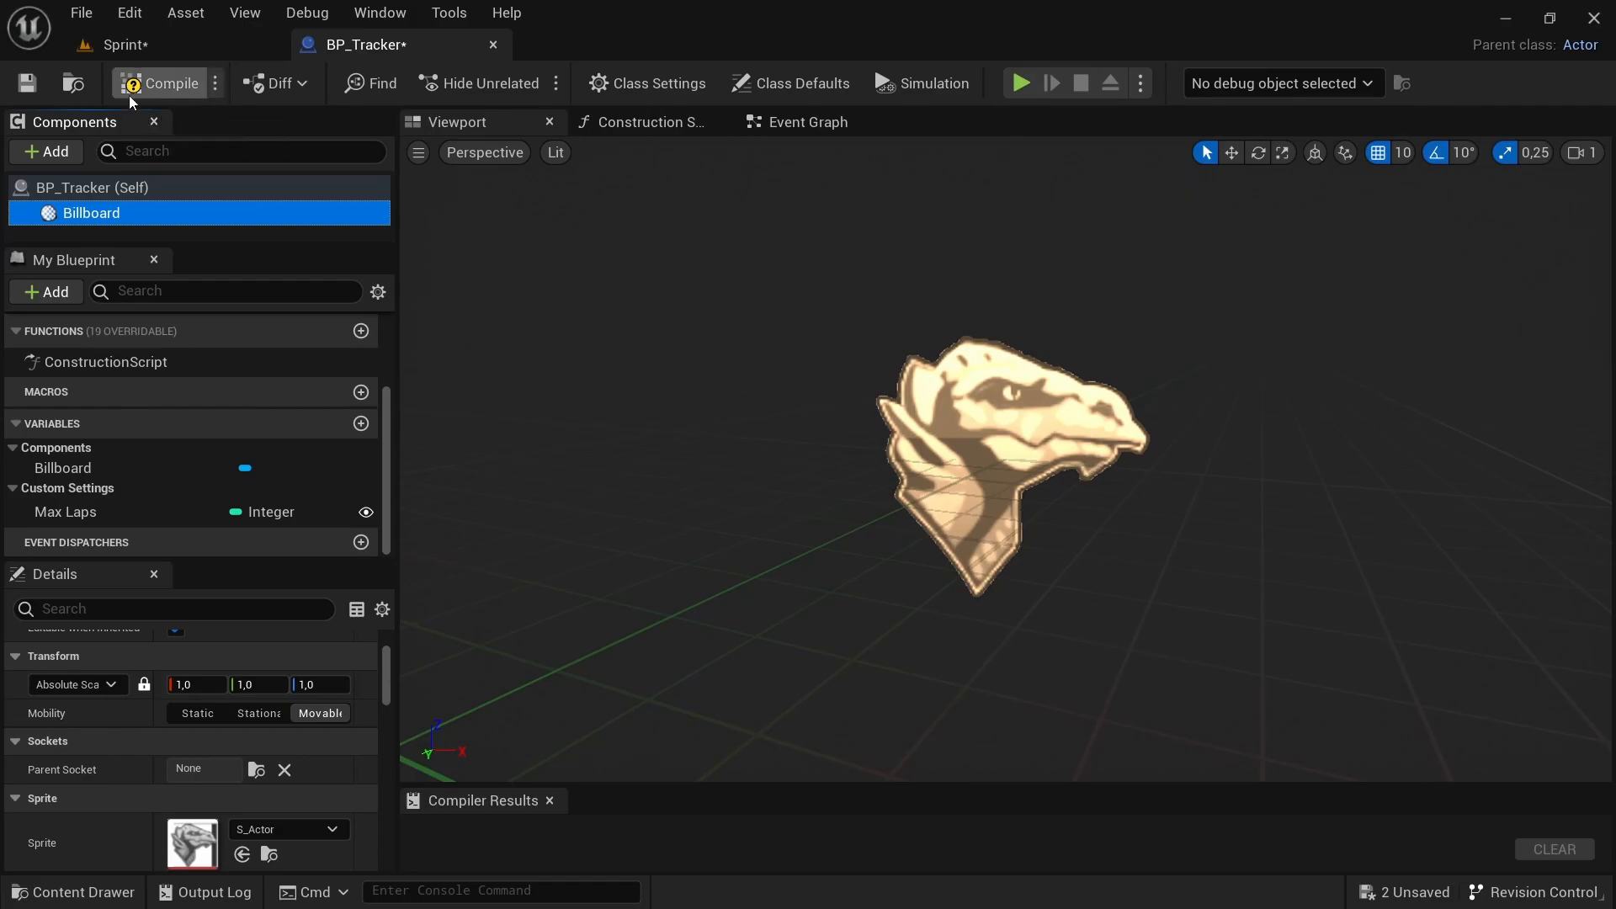
left_click(160, 82)
Save all changes and place a BP_Tracker instance in the Sprint level near the wall beside the track.
left_click(141, 51)
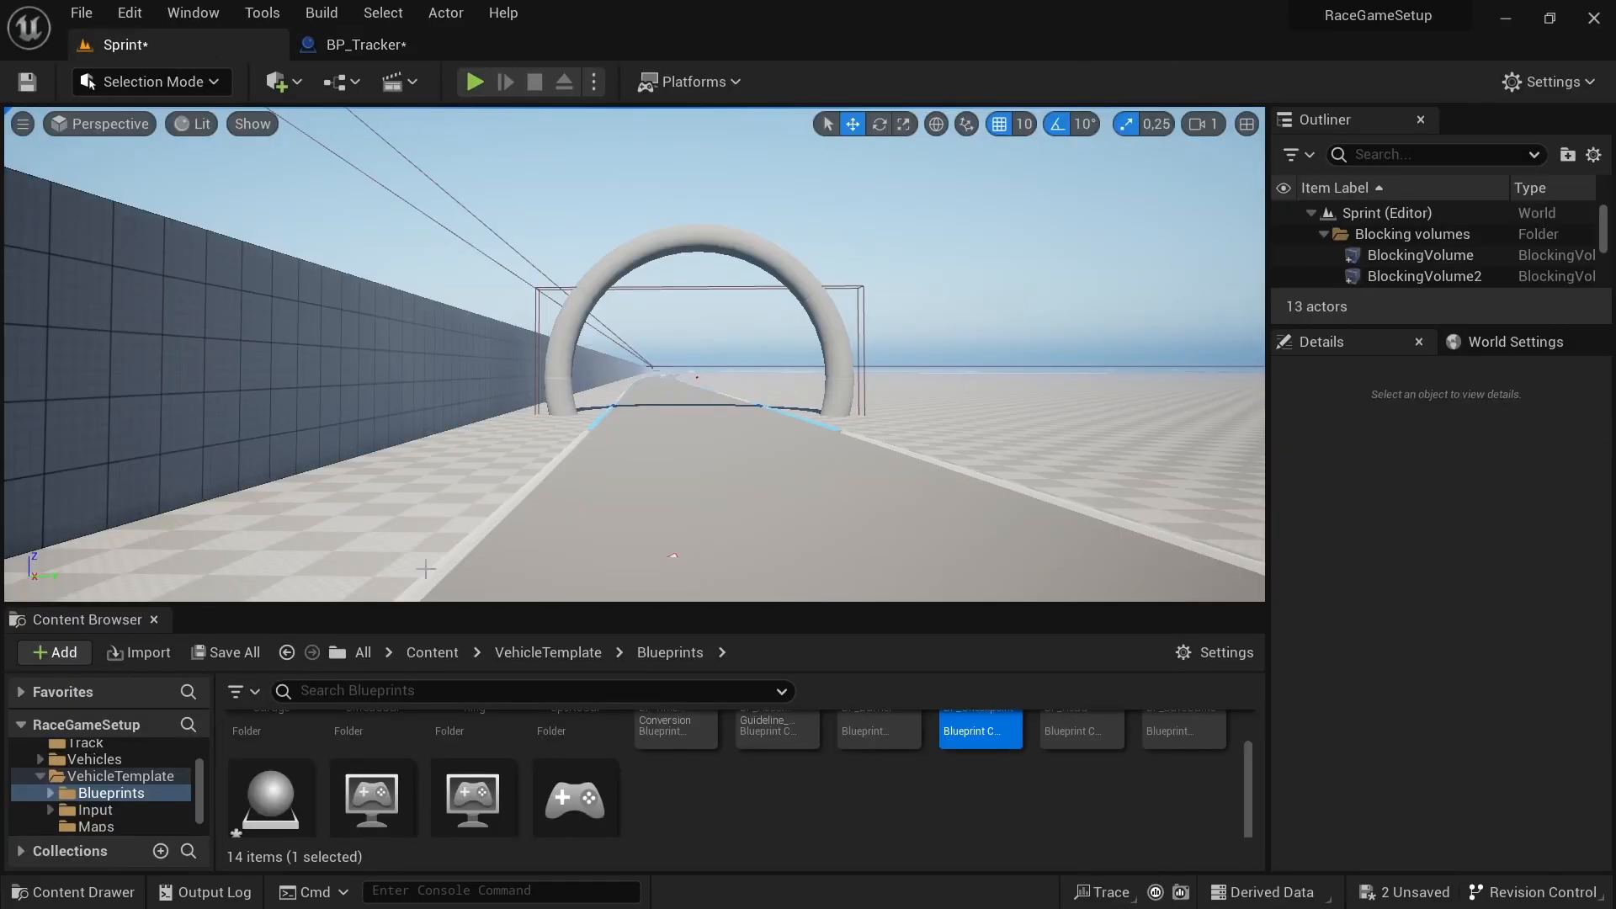
scroll(296, 786, "down", 1)
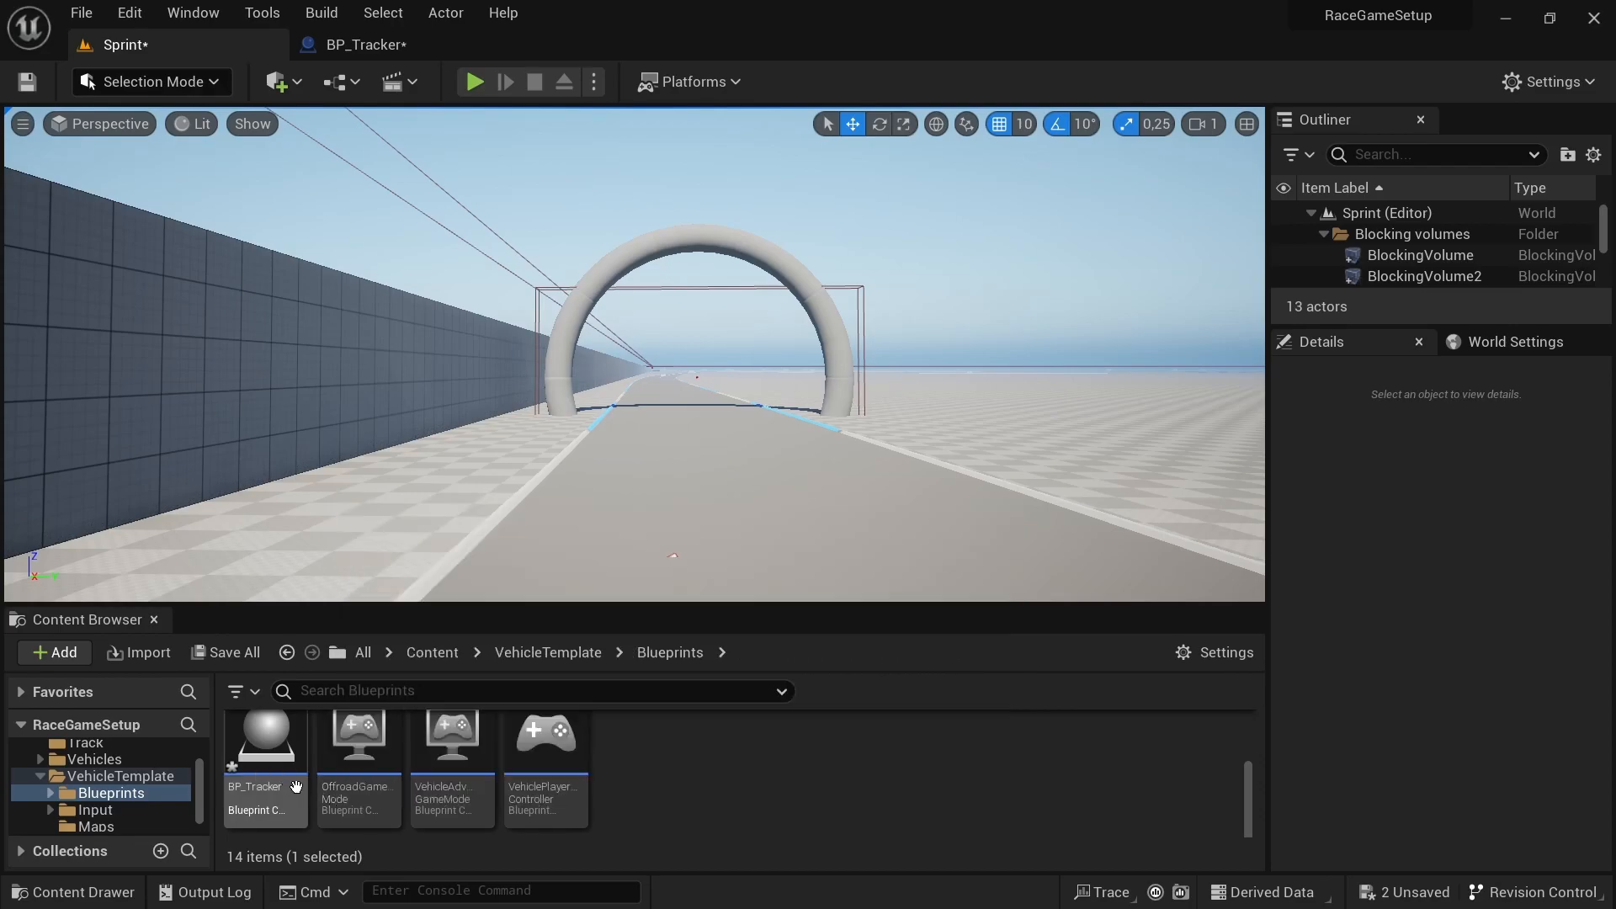
left_click(226, 653)
left_click(968, 700)
left_click_drag(284, 762, 300, 330)
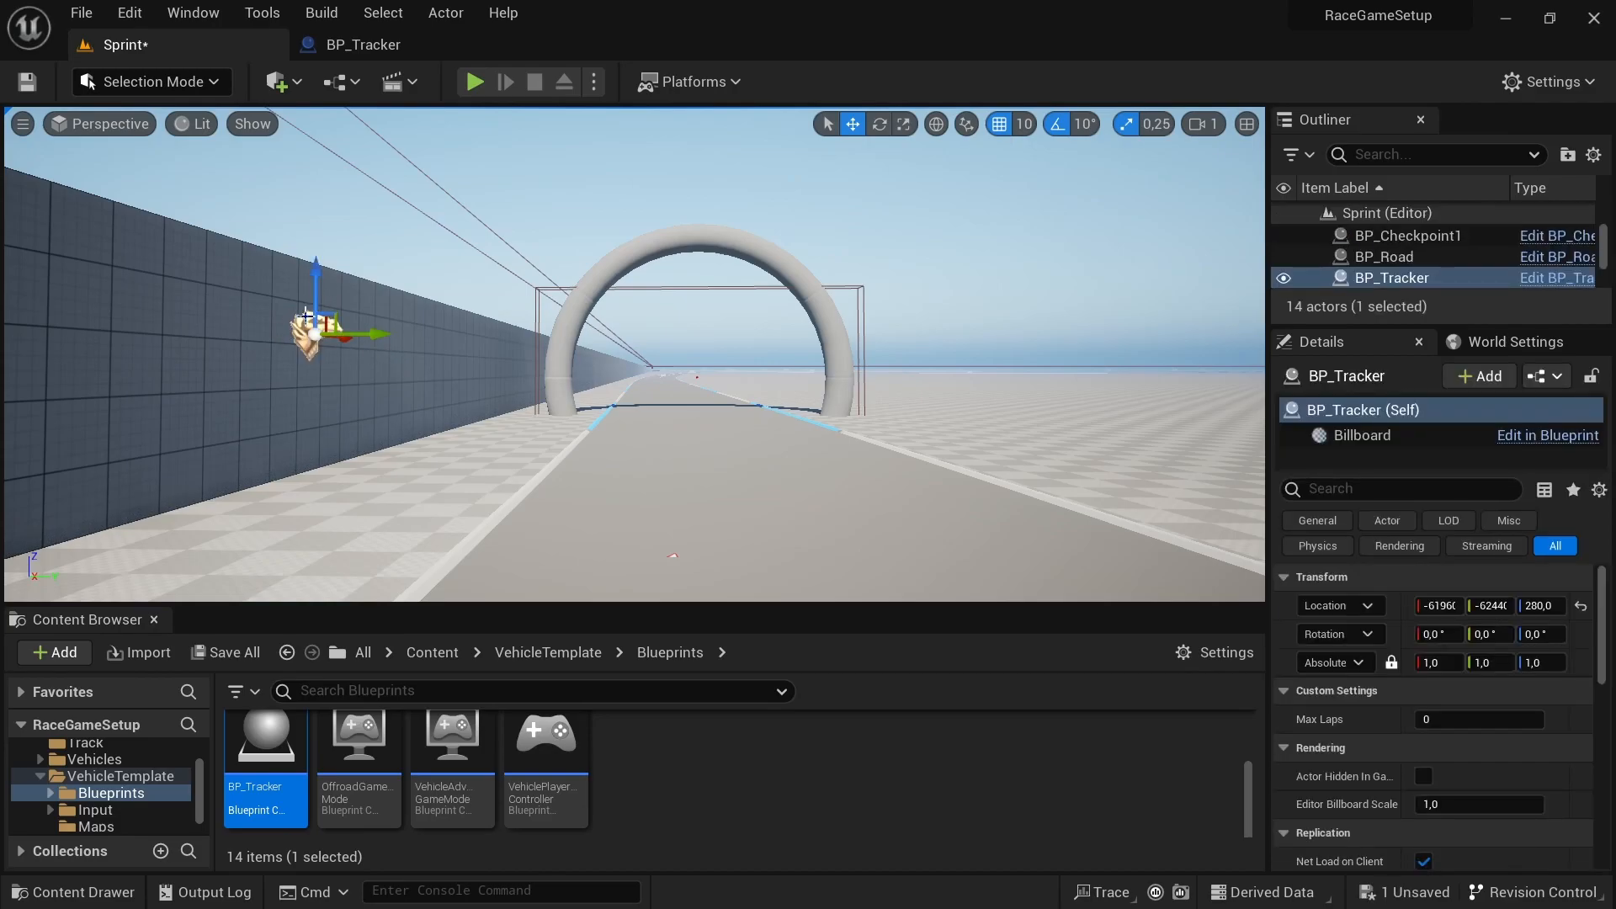
scroll(1355, 713, "down", 5)
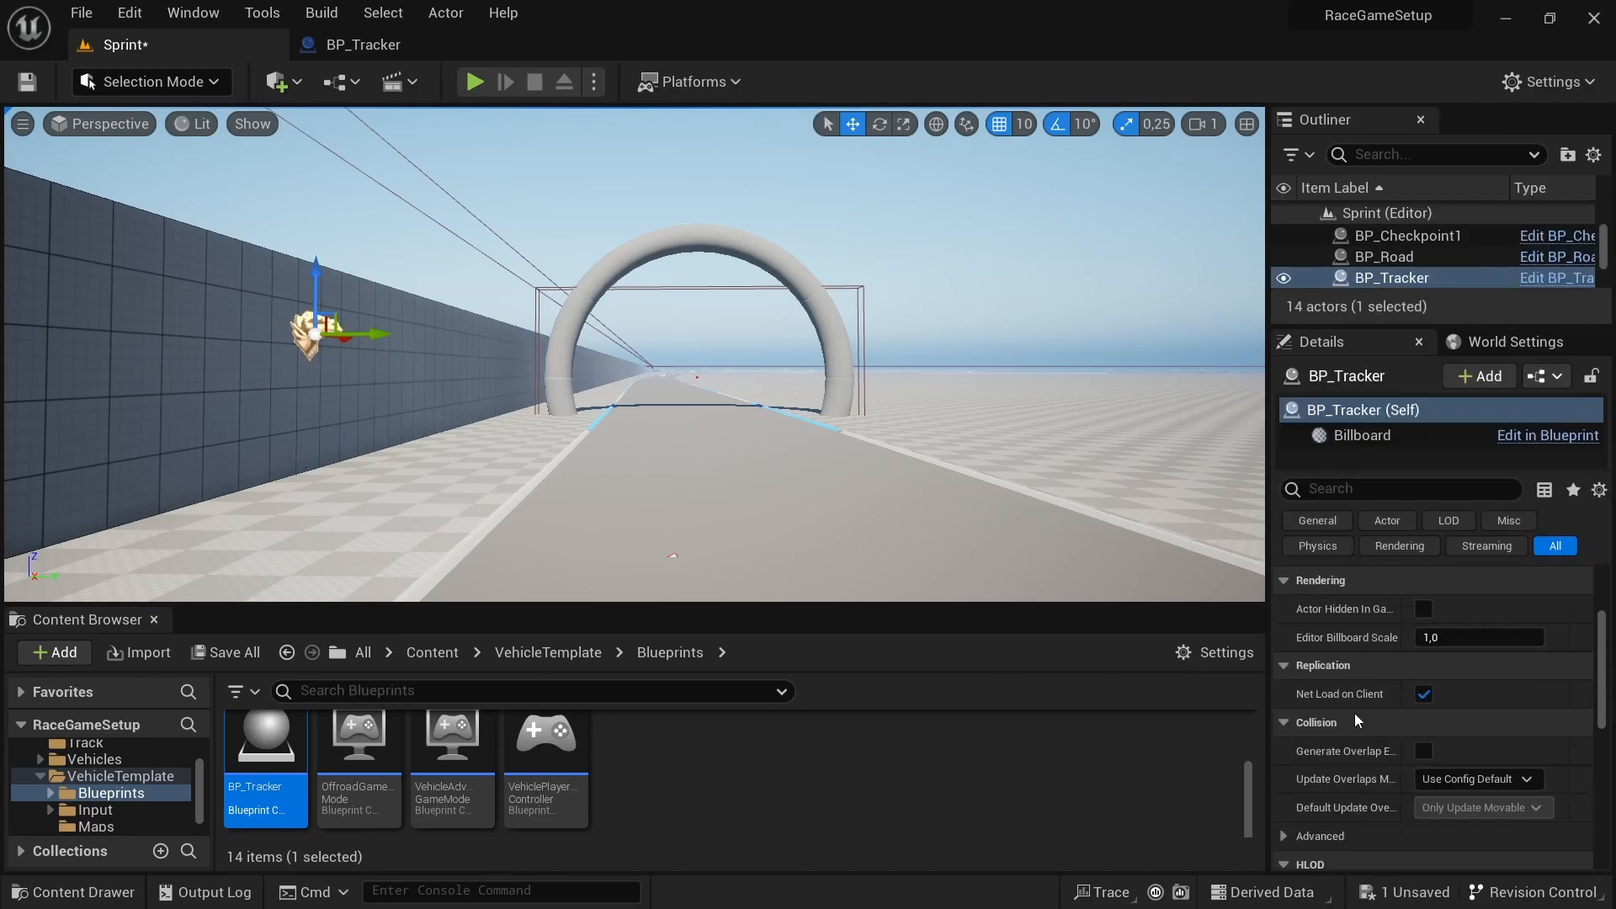
scroll(1401, 649, "up", 5)
scroll(1333, 670, "down", 1)
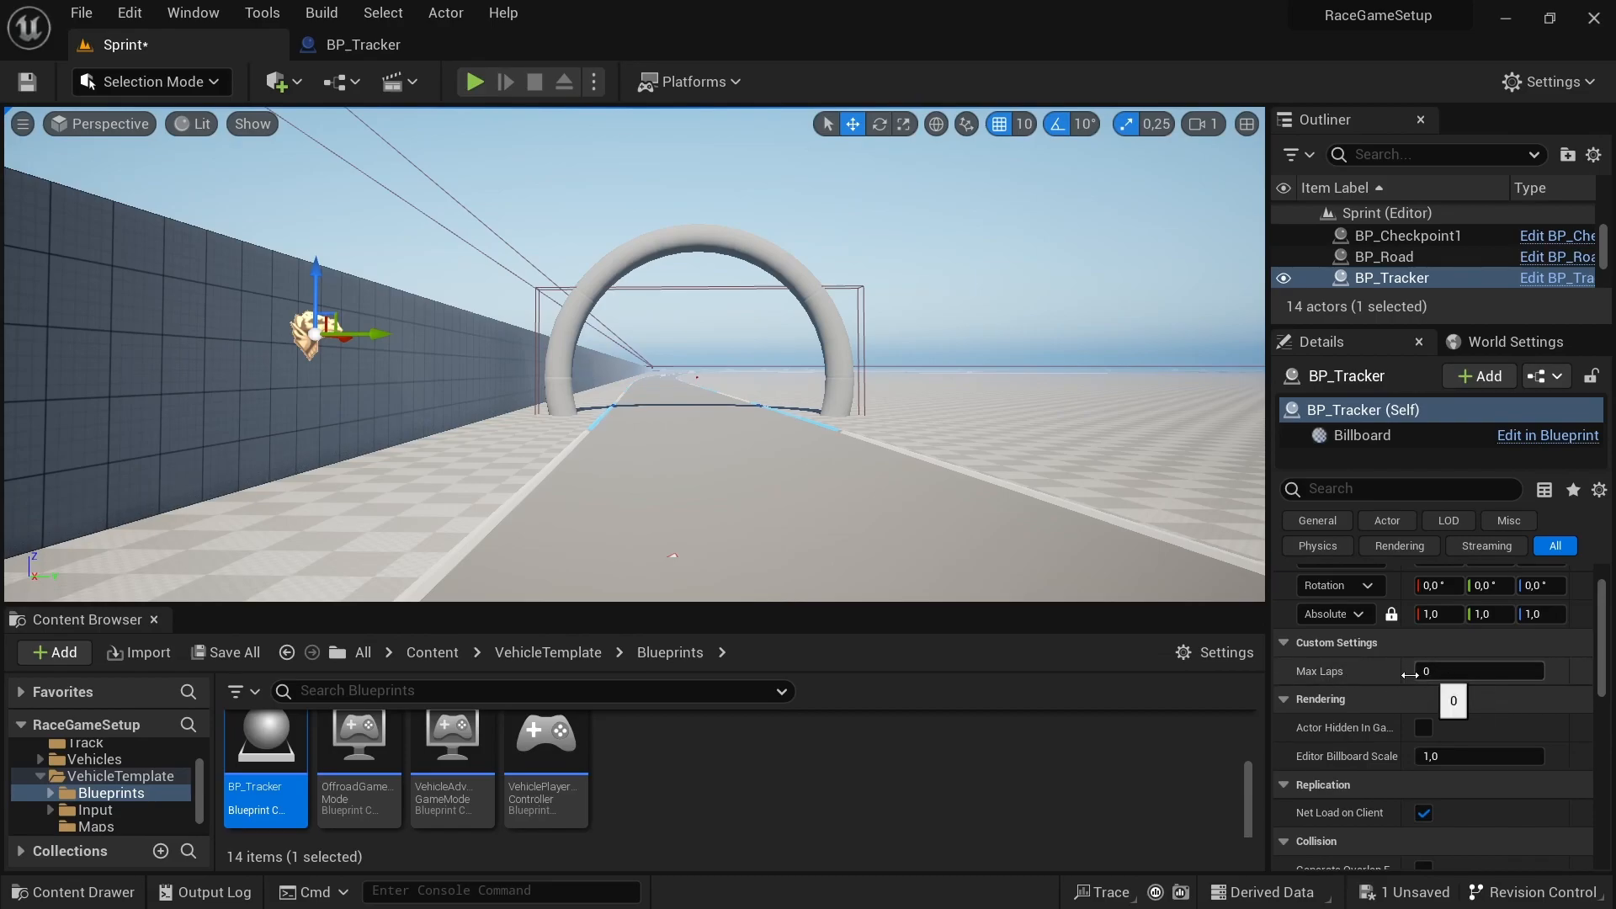
Duplicate the Max Laps variable in BP_Tracker as Gold Time and change the copy's type to Float.
left_click(387, 55)
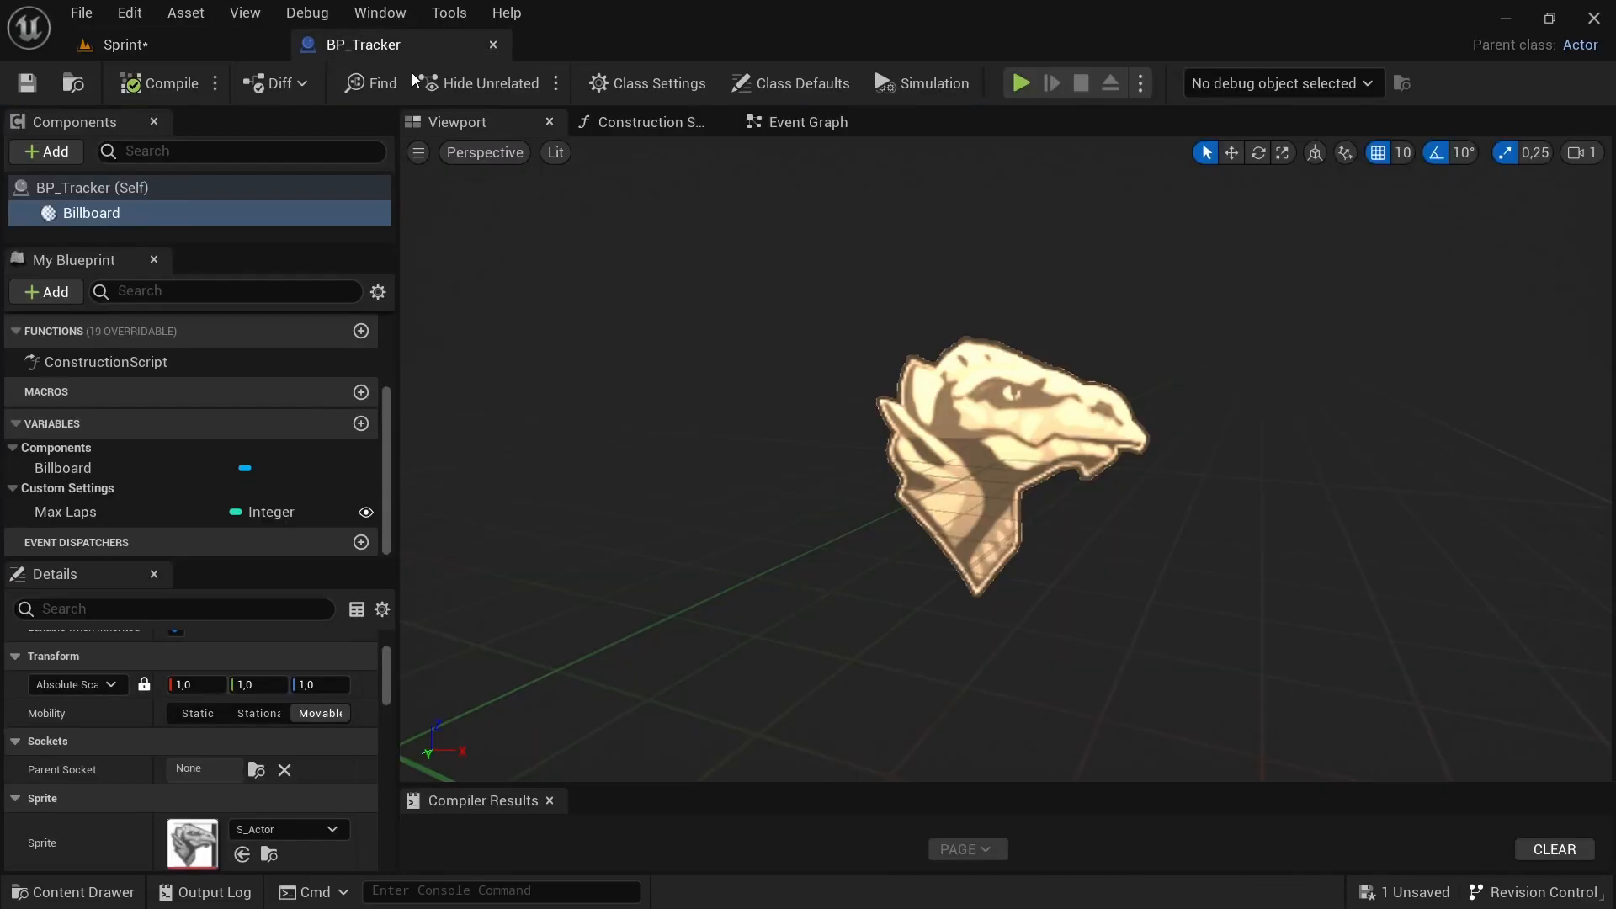
left_click(75, 512)
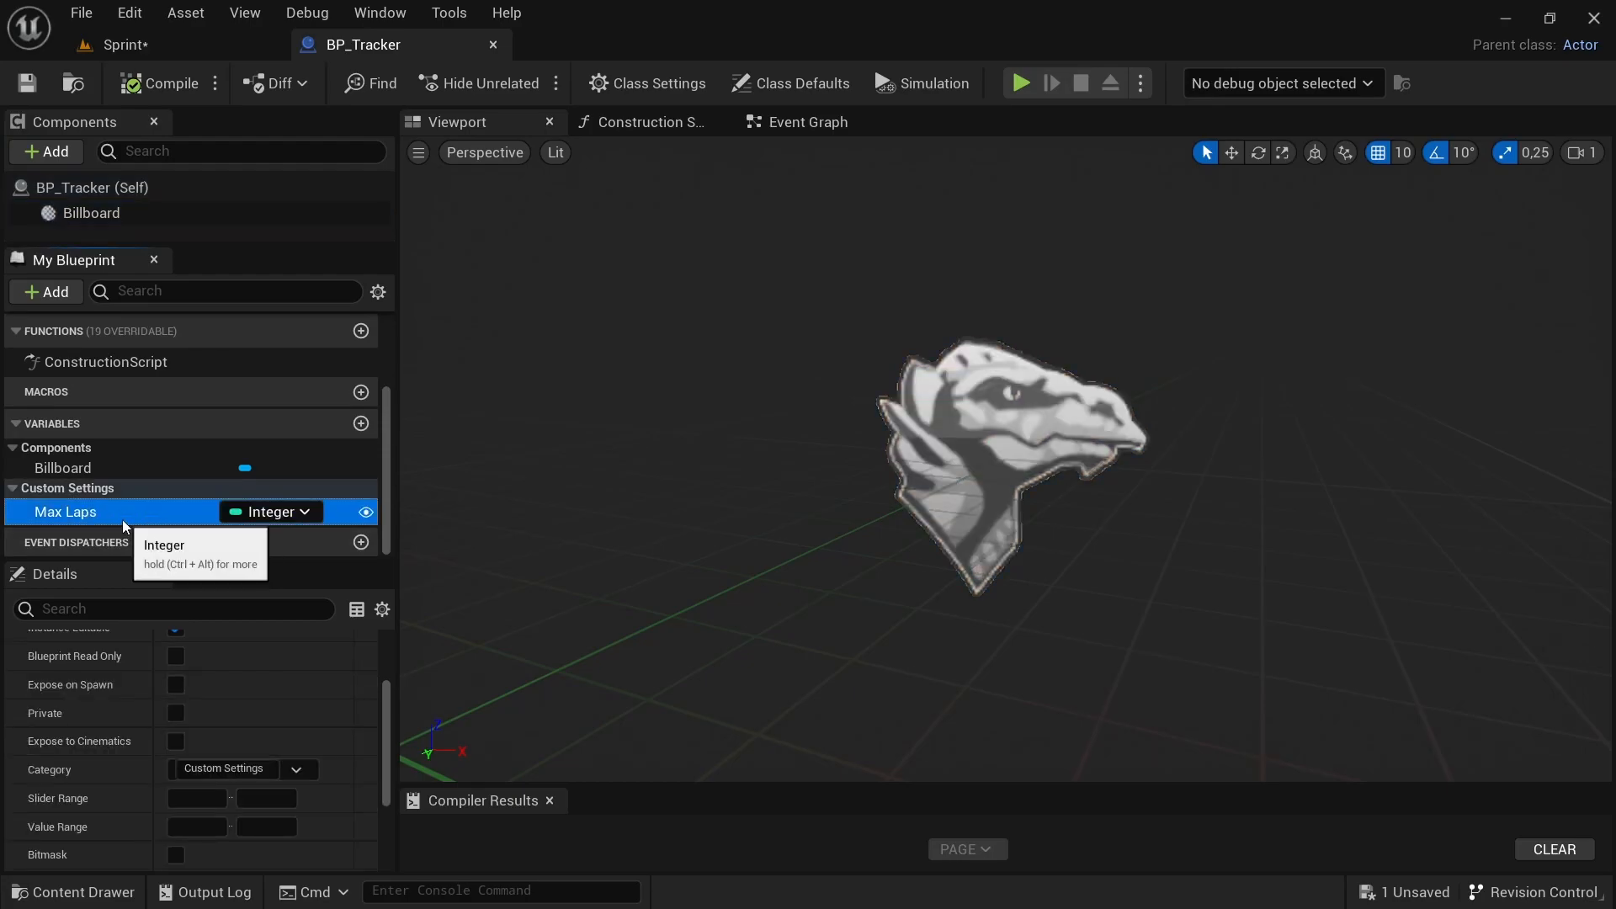
key("ctrl+d")
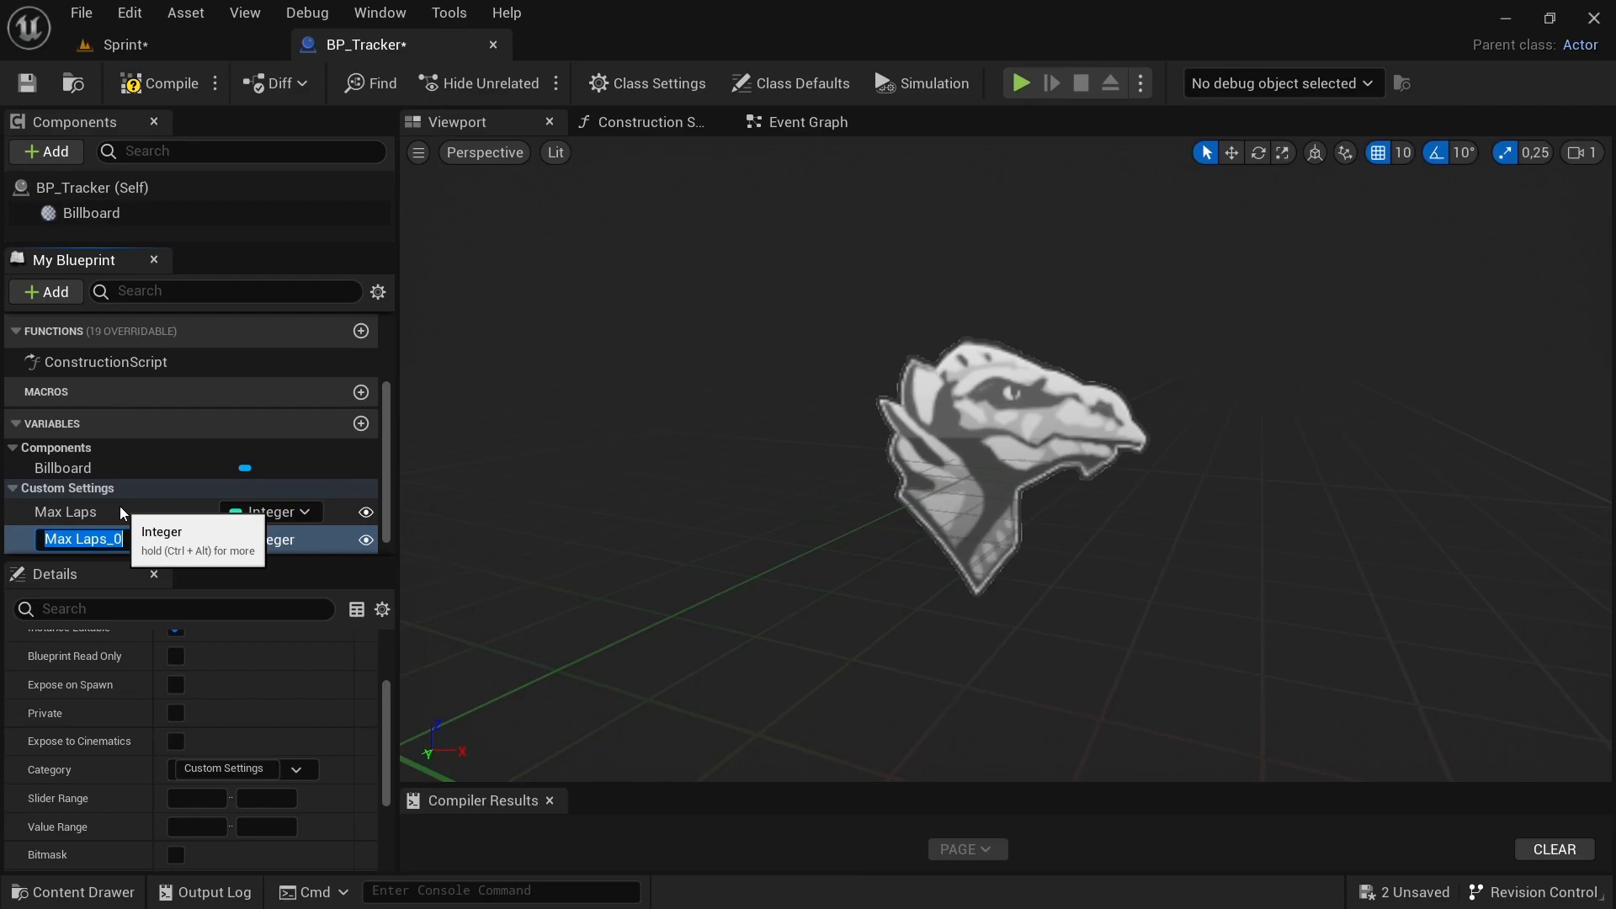
type("ZG")
type("old")
key("BackSpace")
key("BackSpace")
key("BackSpace")
key("BackSpace")
key("BackSpace")
type("Gol")
key("Return")
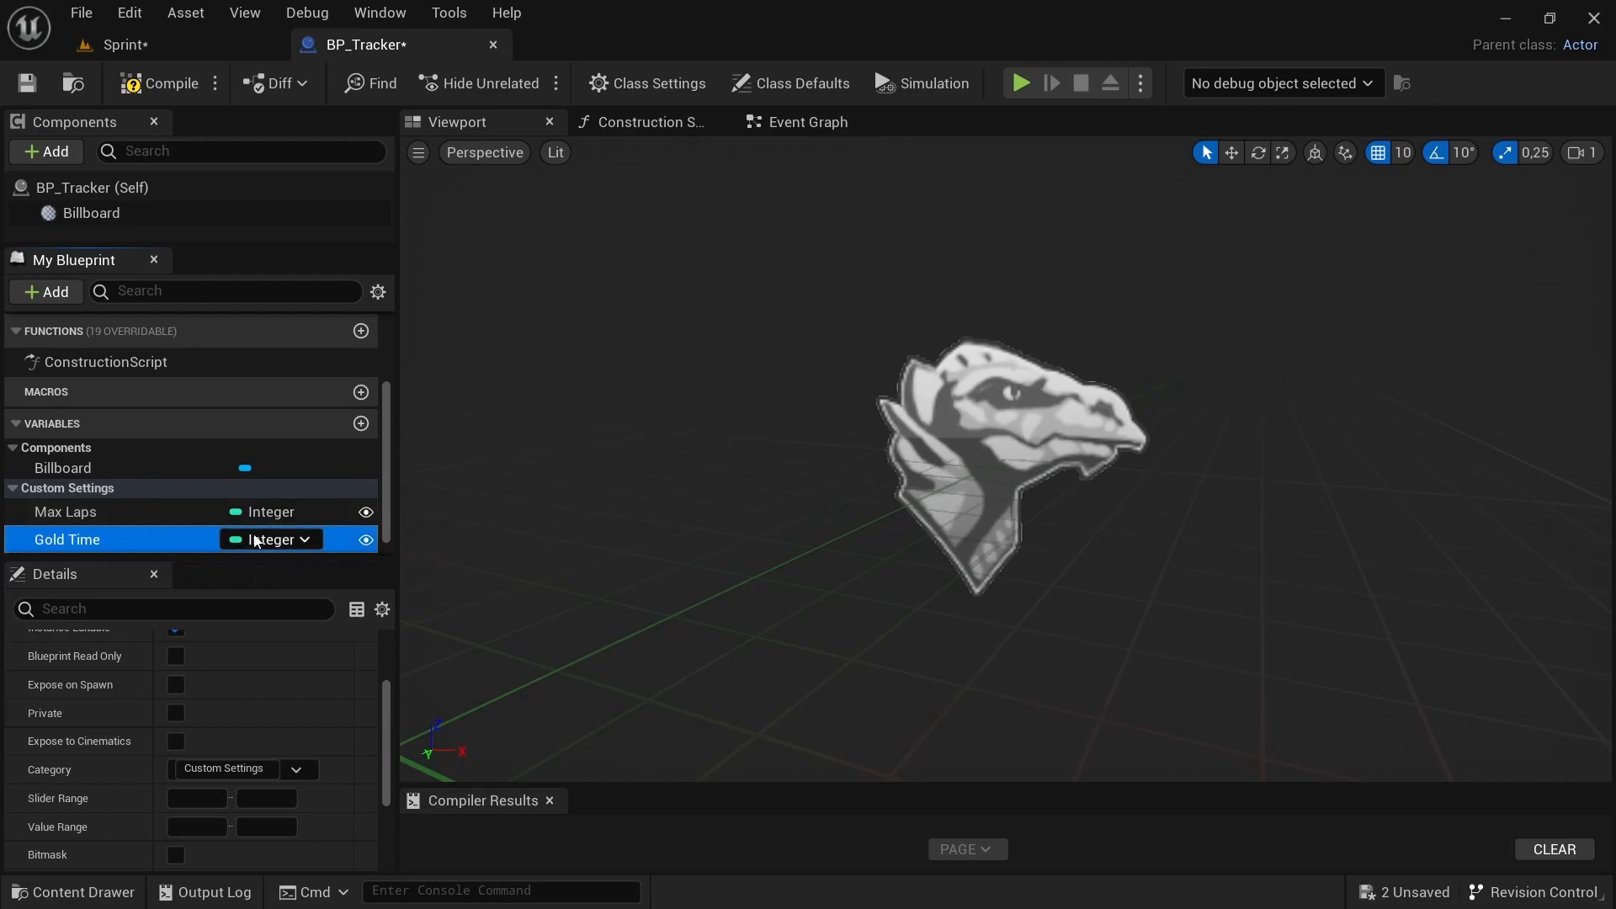
left_click(261, 540)
left_click(276, 169)
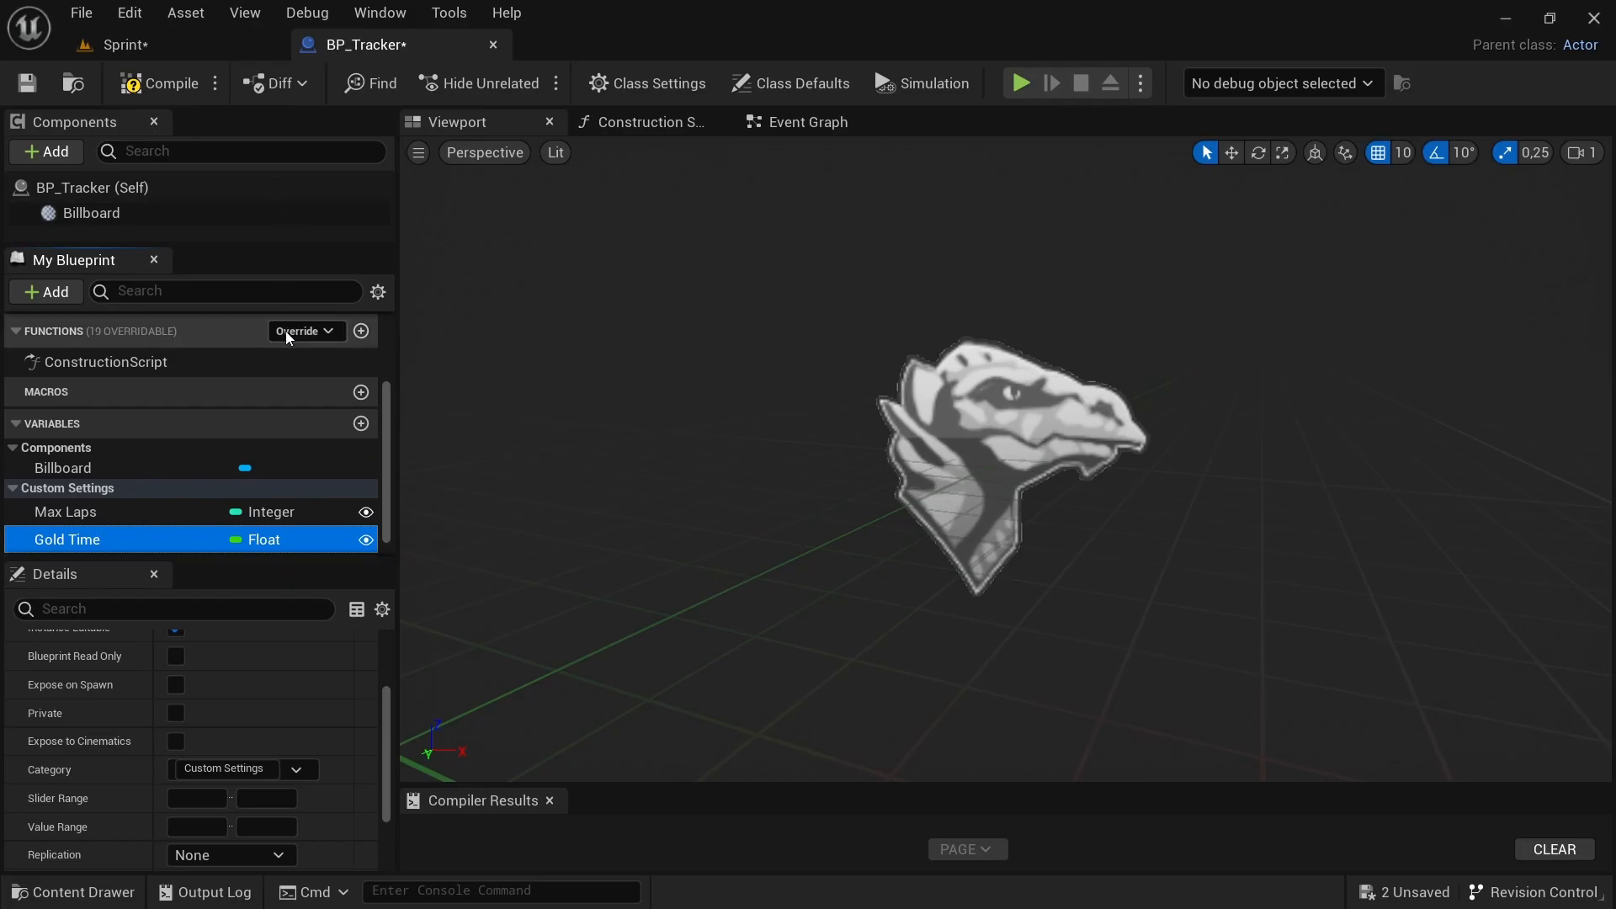
Duplicate the Gold Time variable in BP_Tracker as Silver Time, and duplicate Silver Time as Bronze Time.
key("ctrl+w")
type("So")
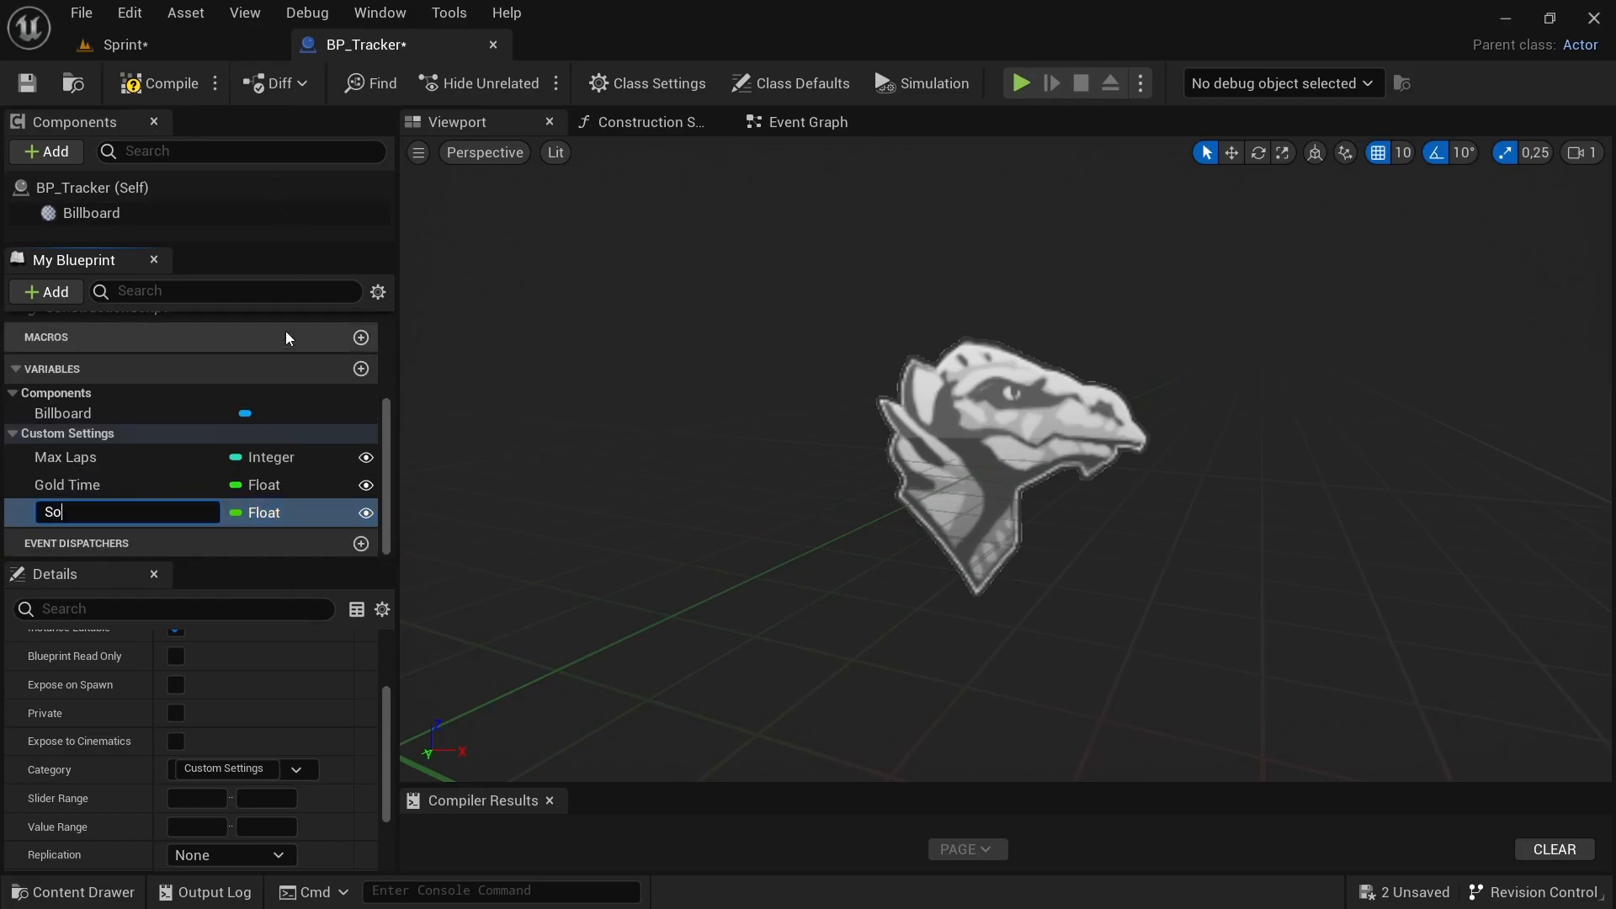
type("ilver Time")
key("Return")
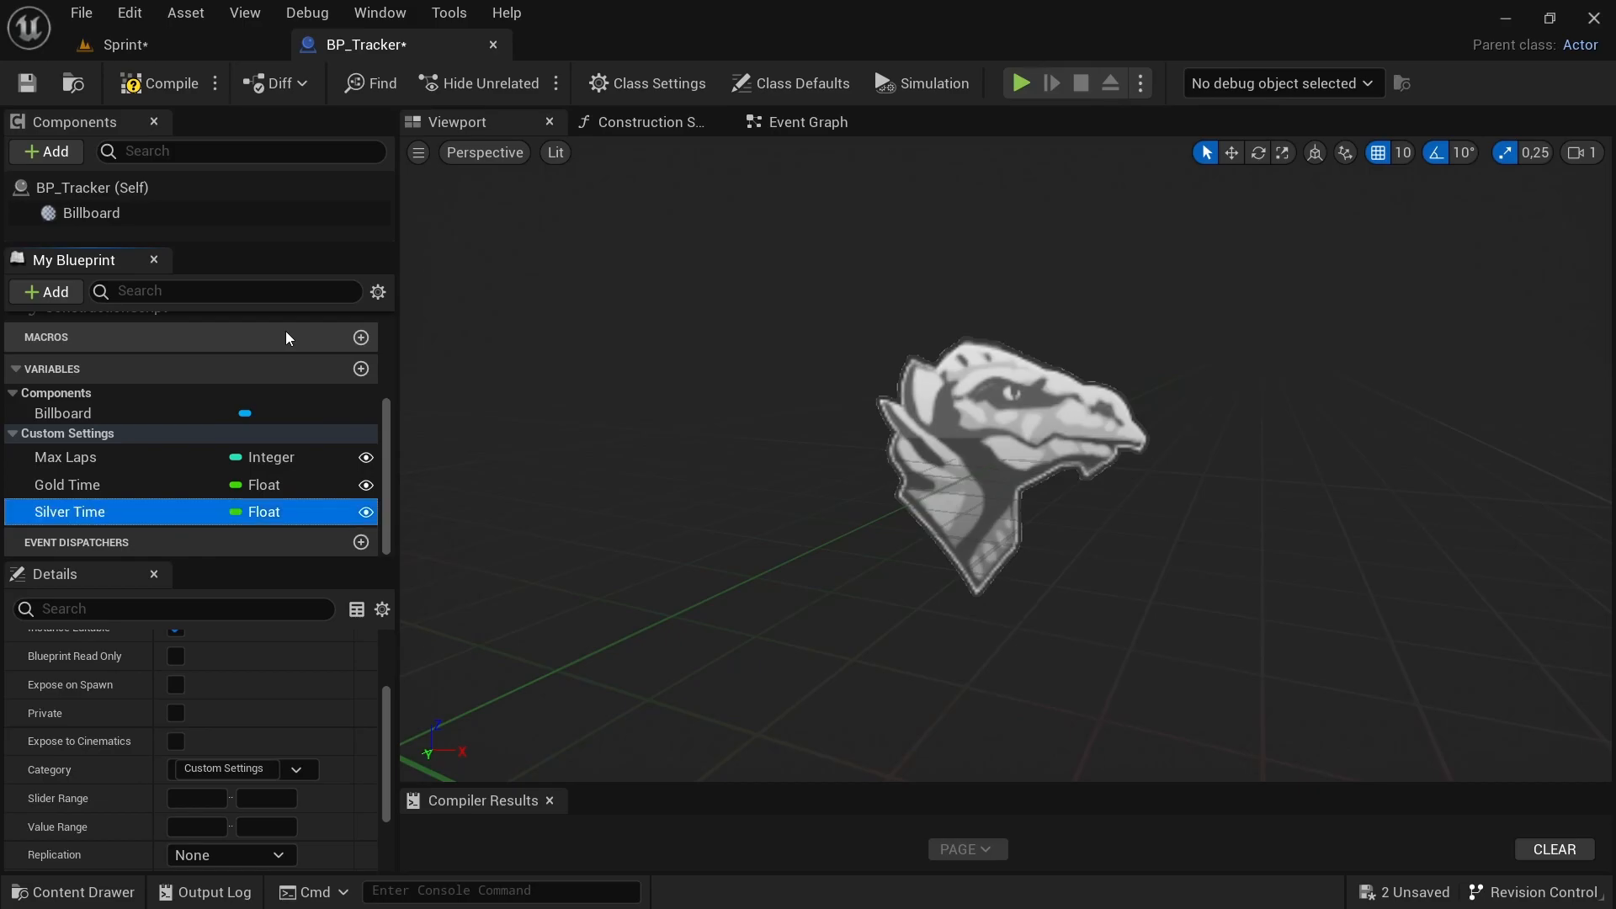
key("ctrl+d")
type("Br")
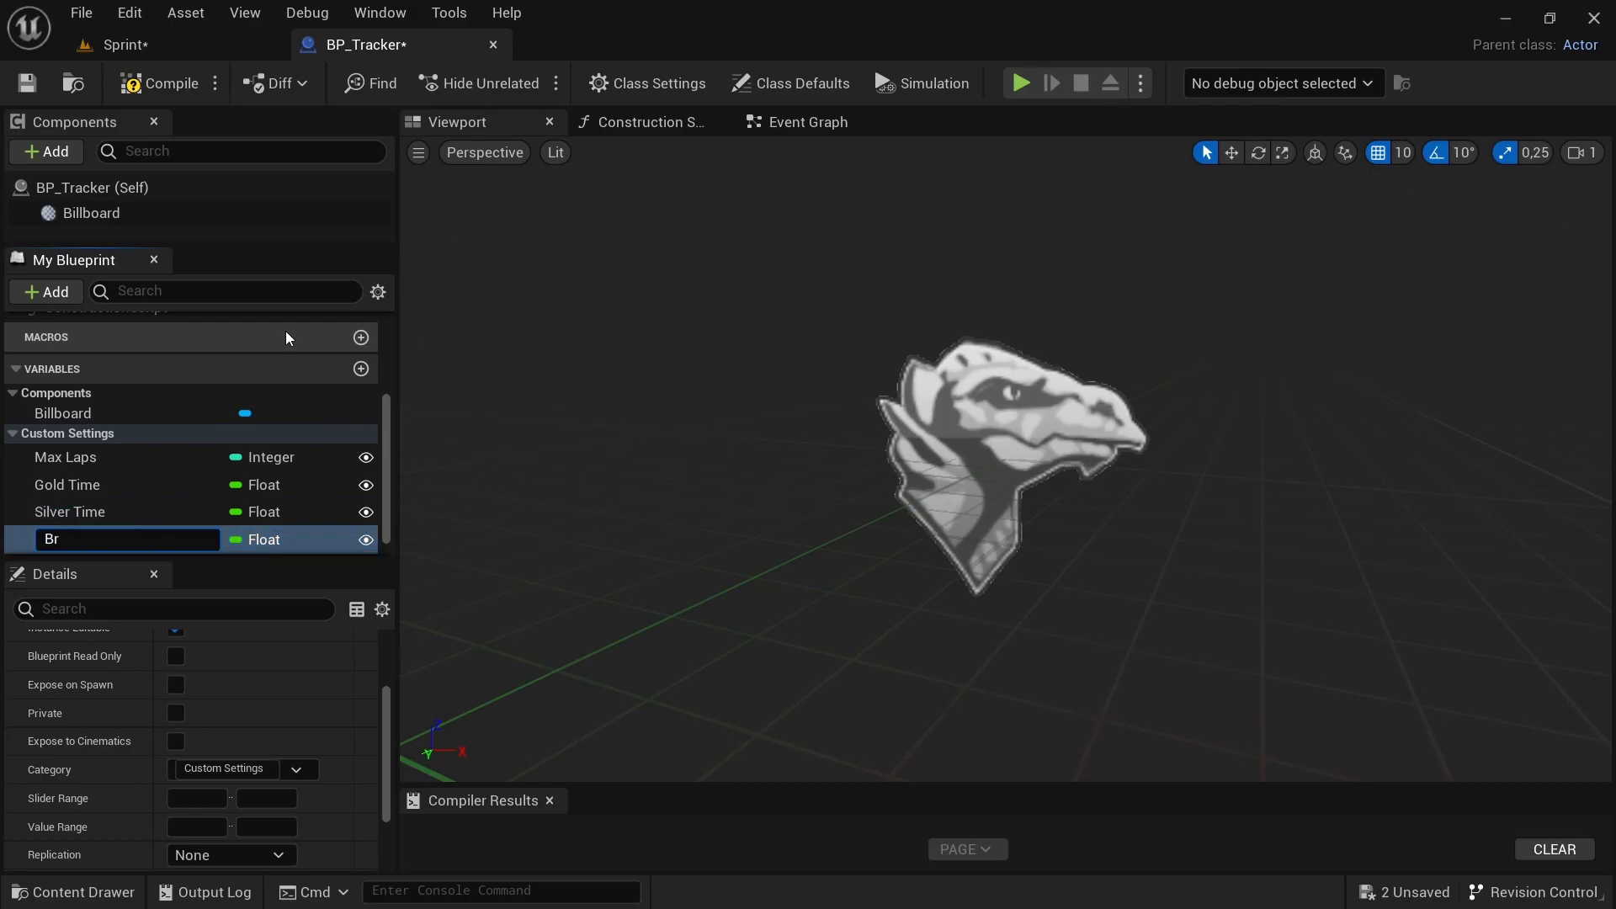
type("onze Time")
key("Return")
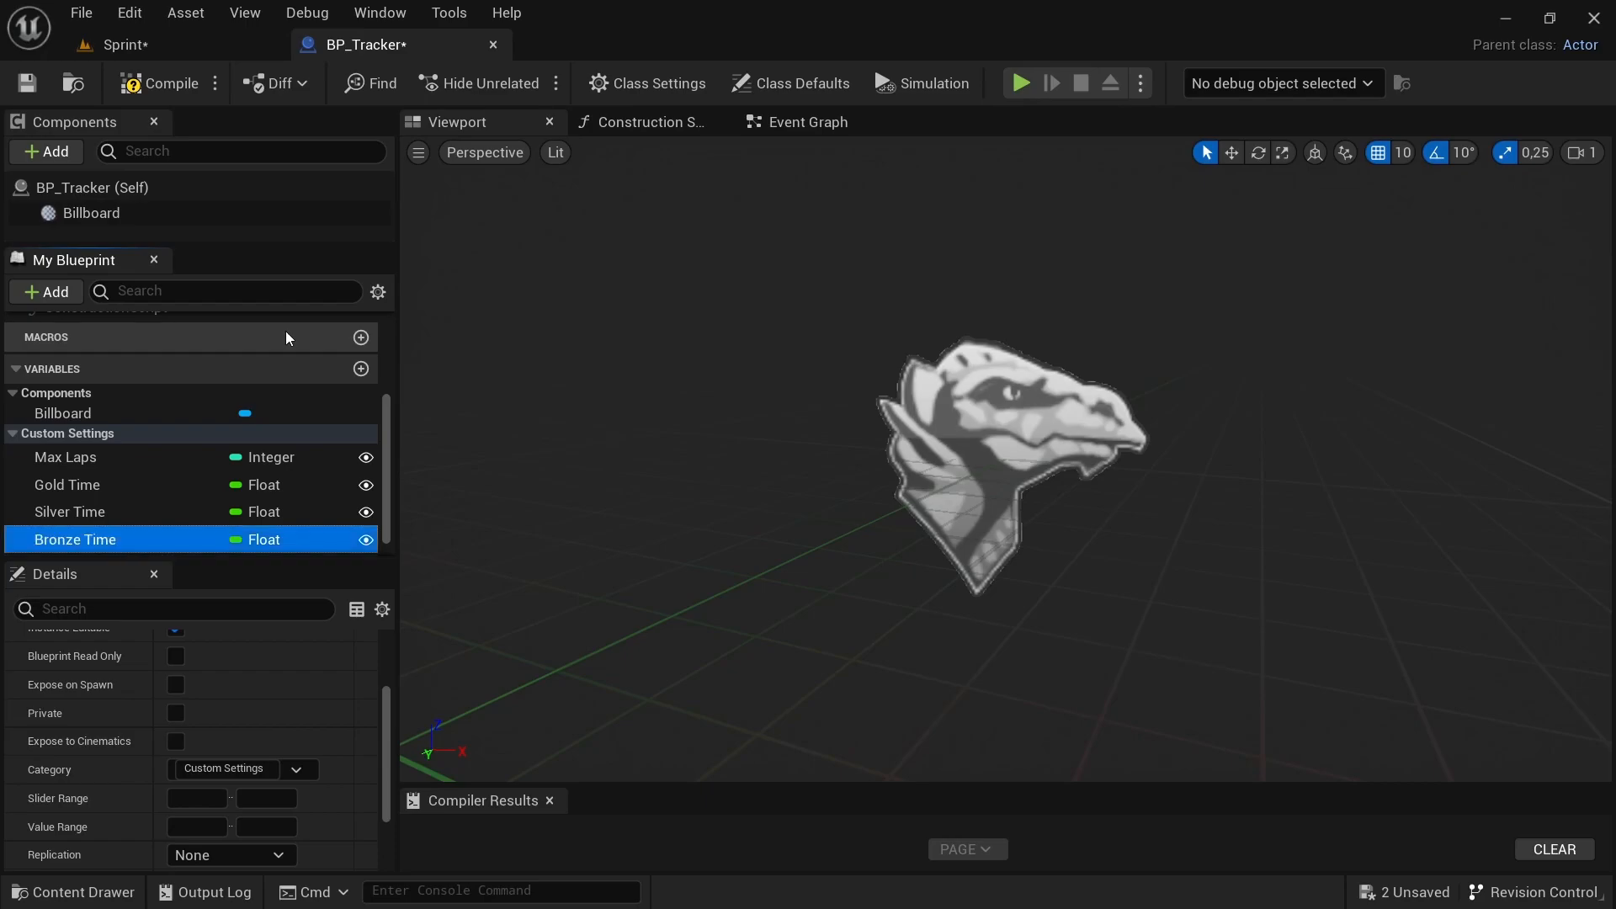
Duplicate the Bronze Time variable and name the copy Default Best Lap.
key("ctrl+d")
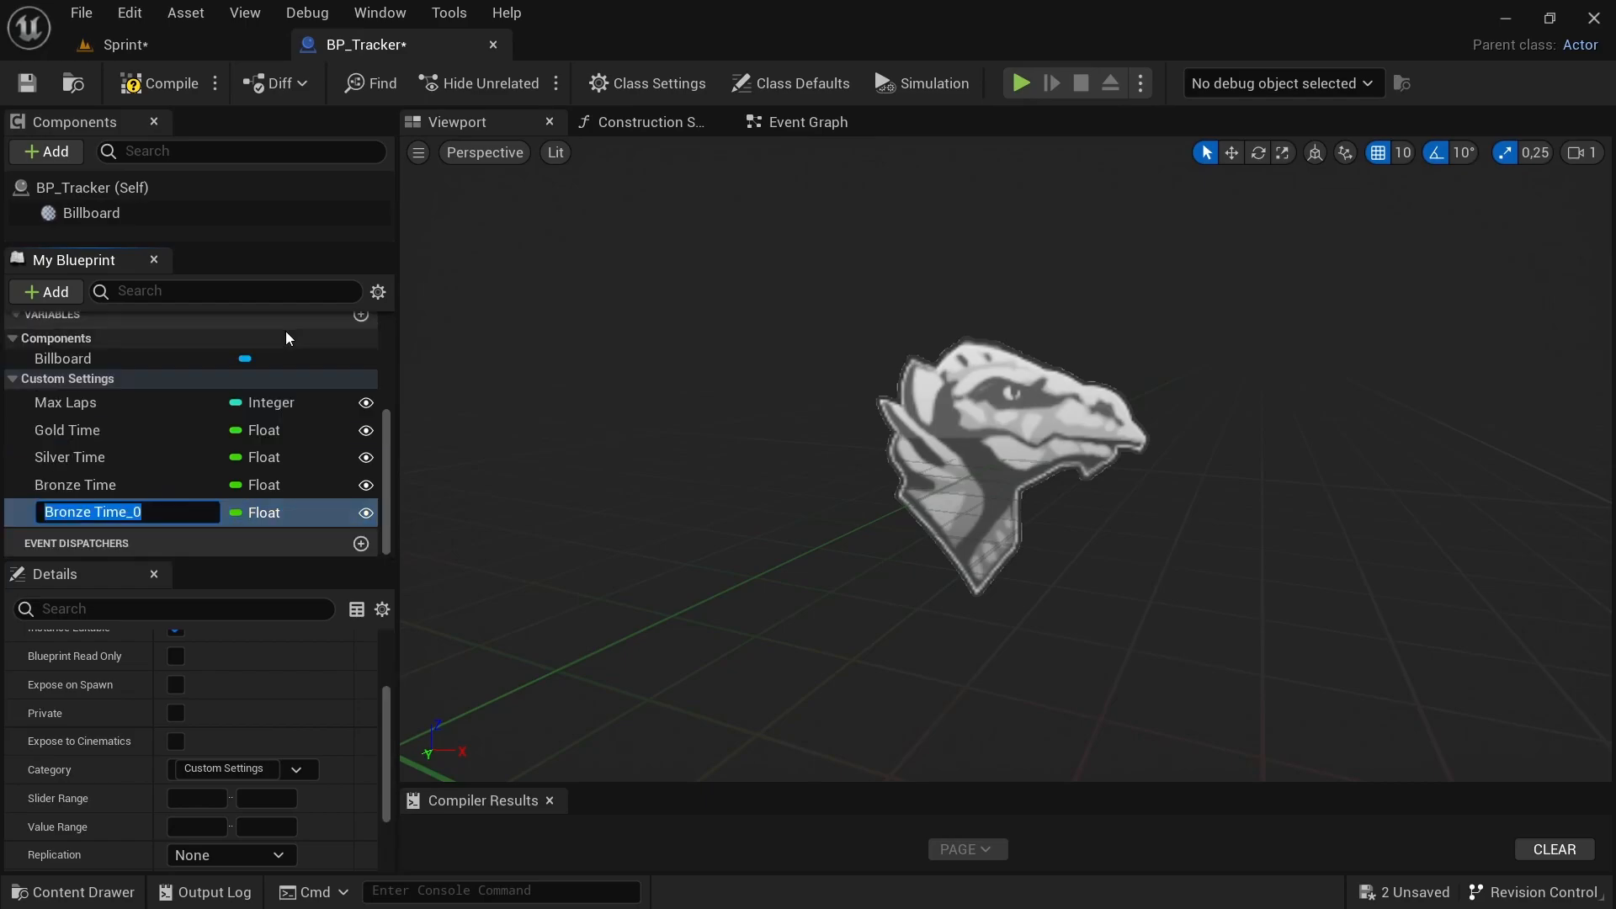
type("Default Best")
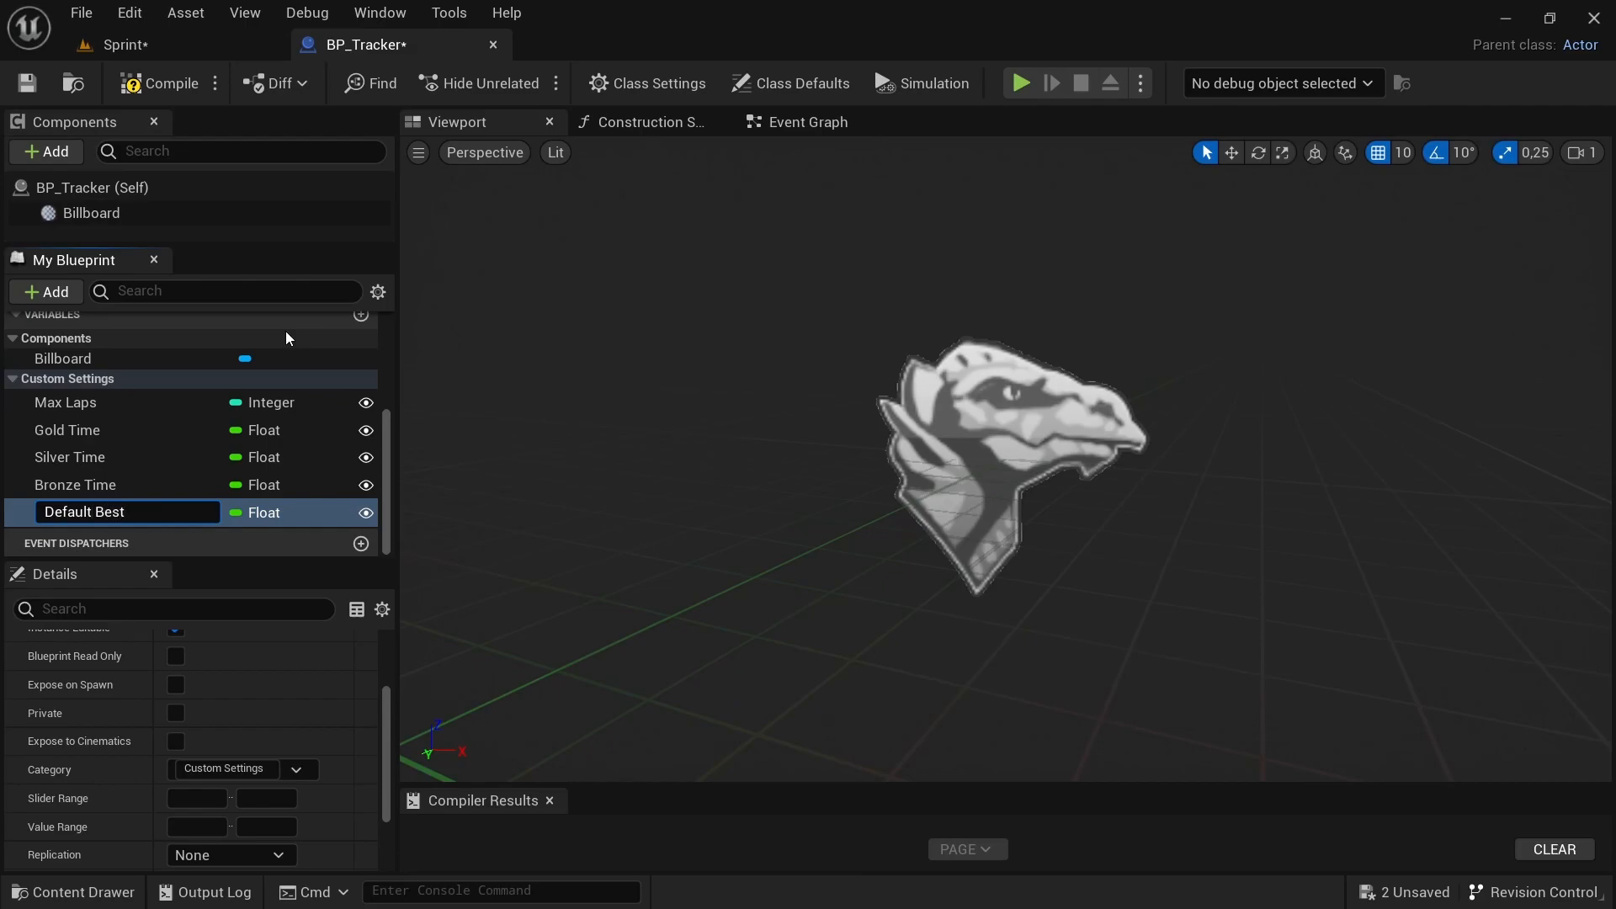
type(" Lap")
key("Return")
Duplicate the Default Best Lap variable and name the copy Default Best Time.
key("ctrl+d")
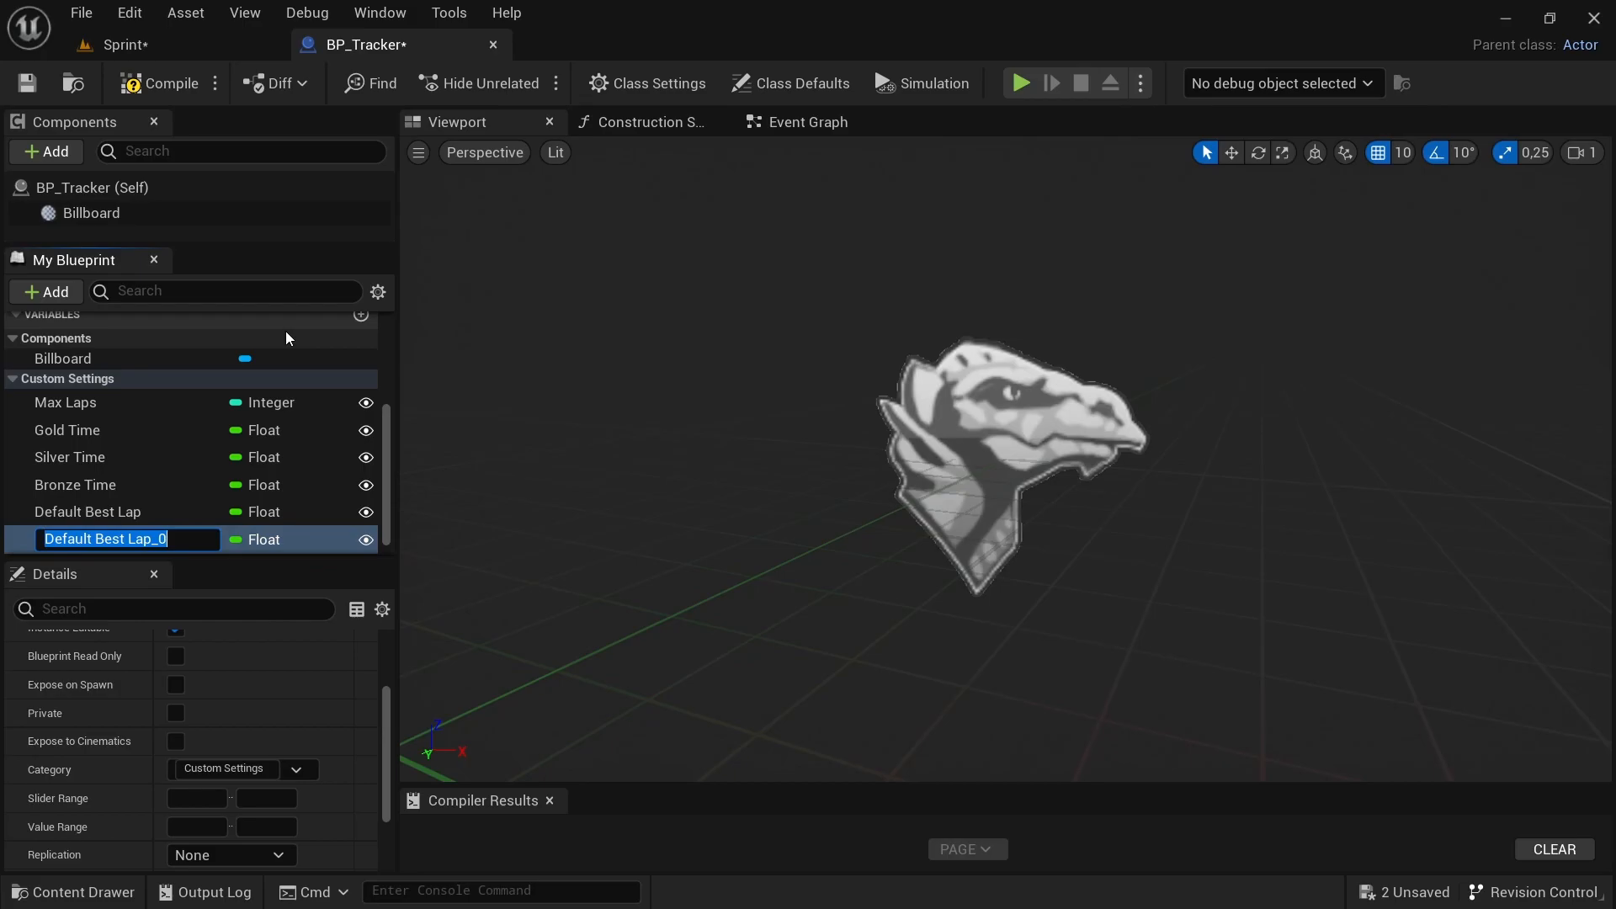
key("End")
key("BackSpace")
key("BackSpace")
key("BackSpace")
key("BackSpace")
key("BackSpace")
type("Time")
key("Return")
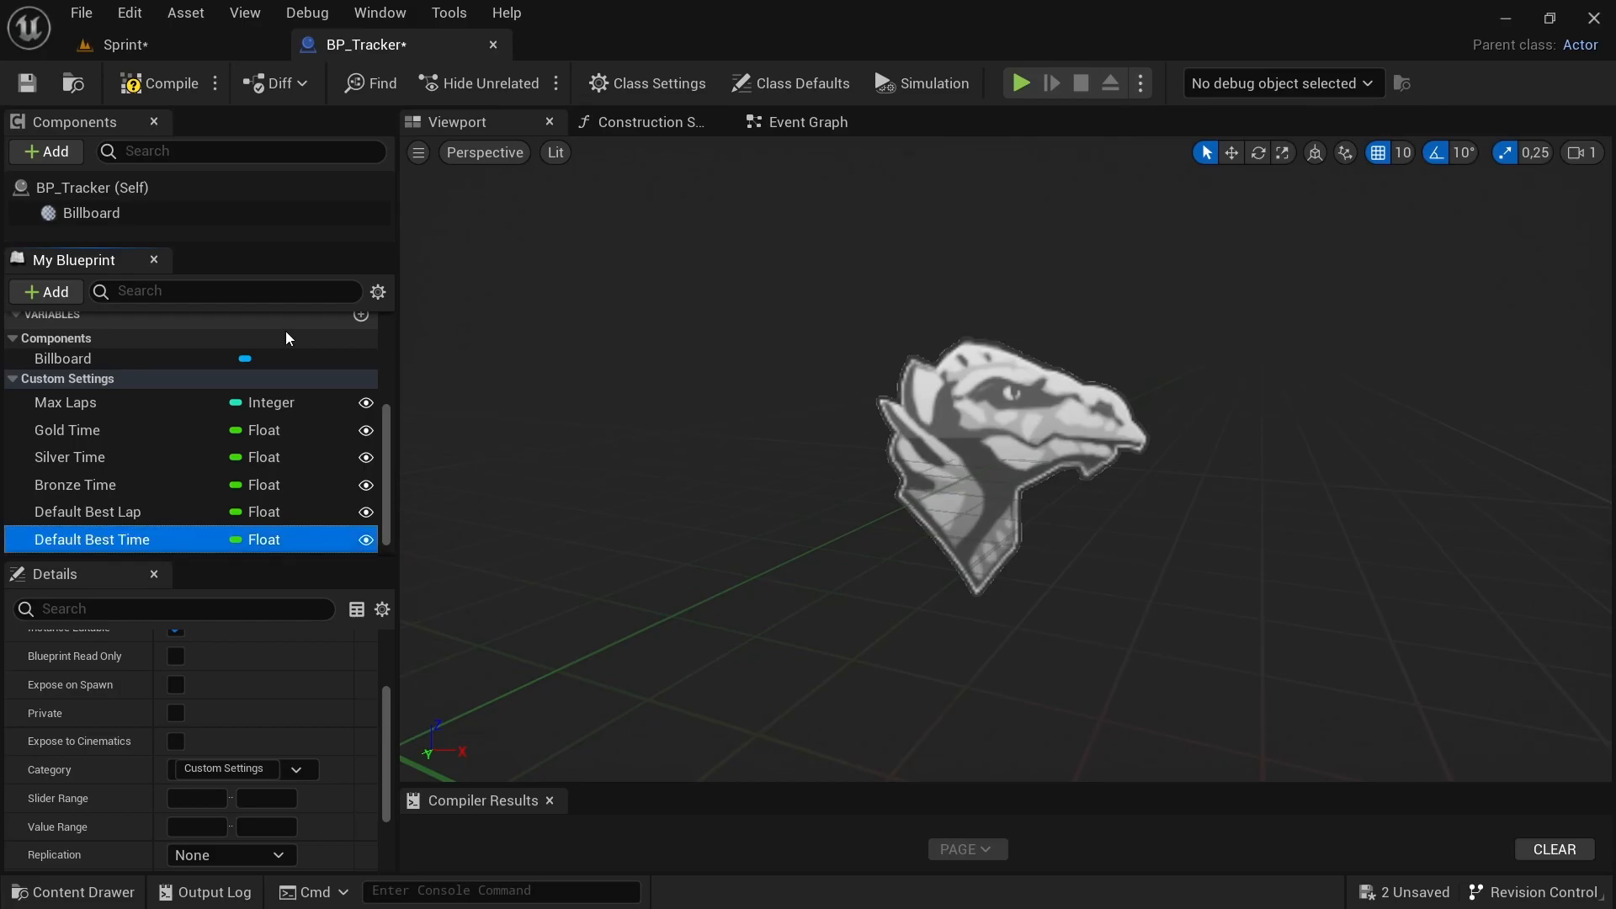
Duplicate the Default Best Time variable as Map Name and change the copy's type to Text.
key("ctrl+d")
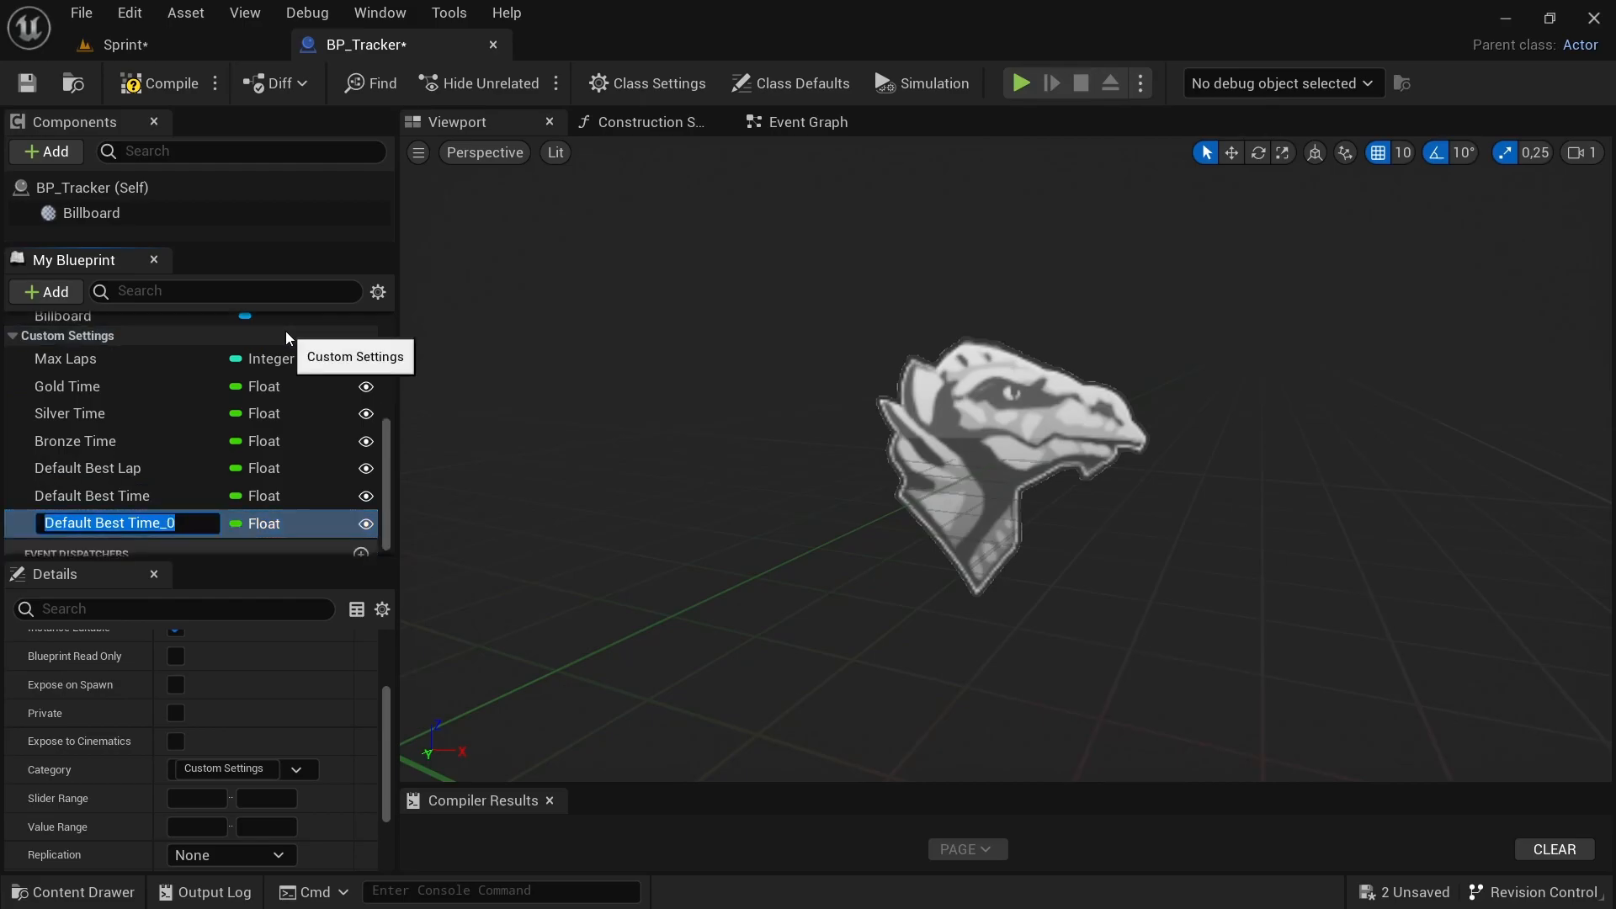
type("M")
key("BackSpace")
type("Map Name")
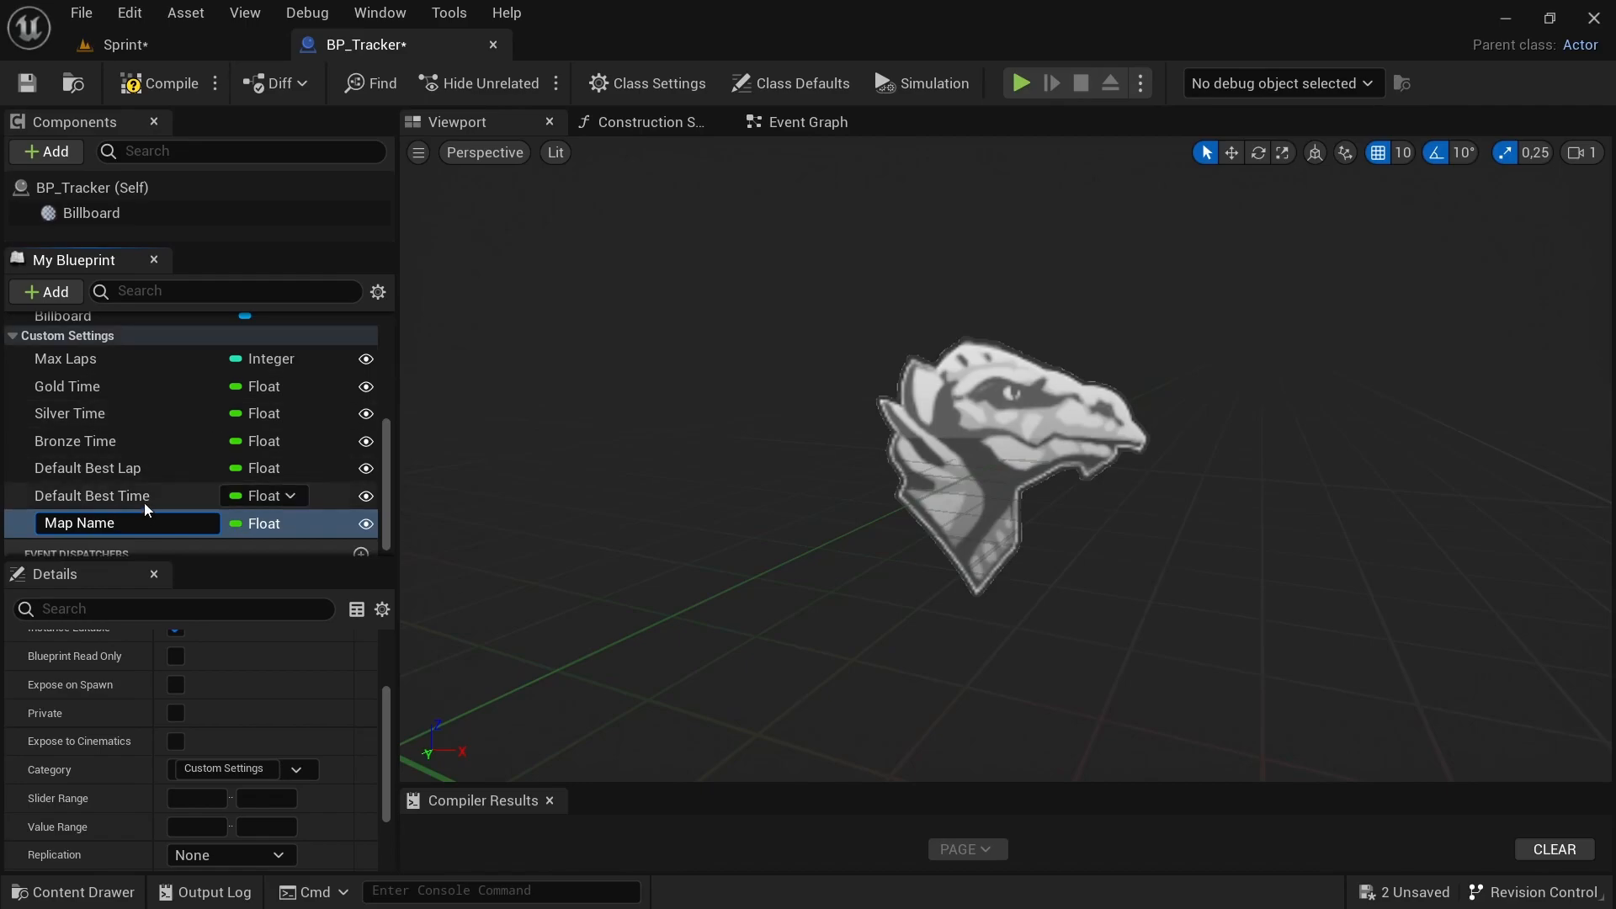
key("Return")
left_click(261, 523)
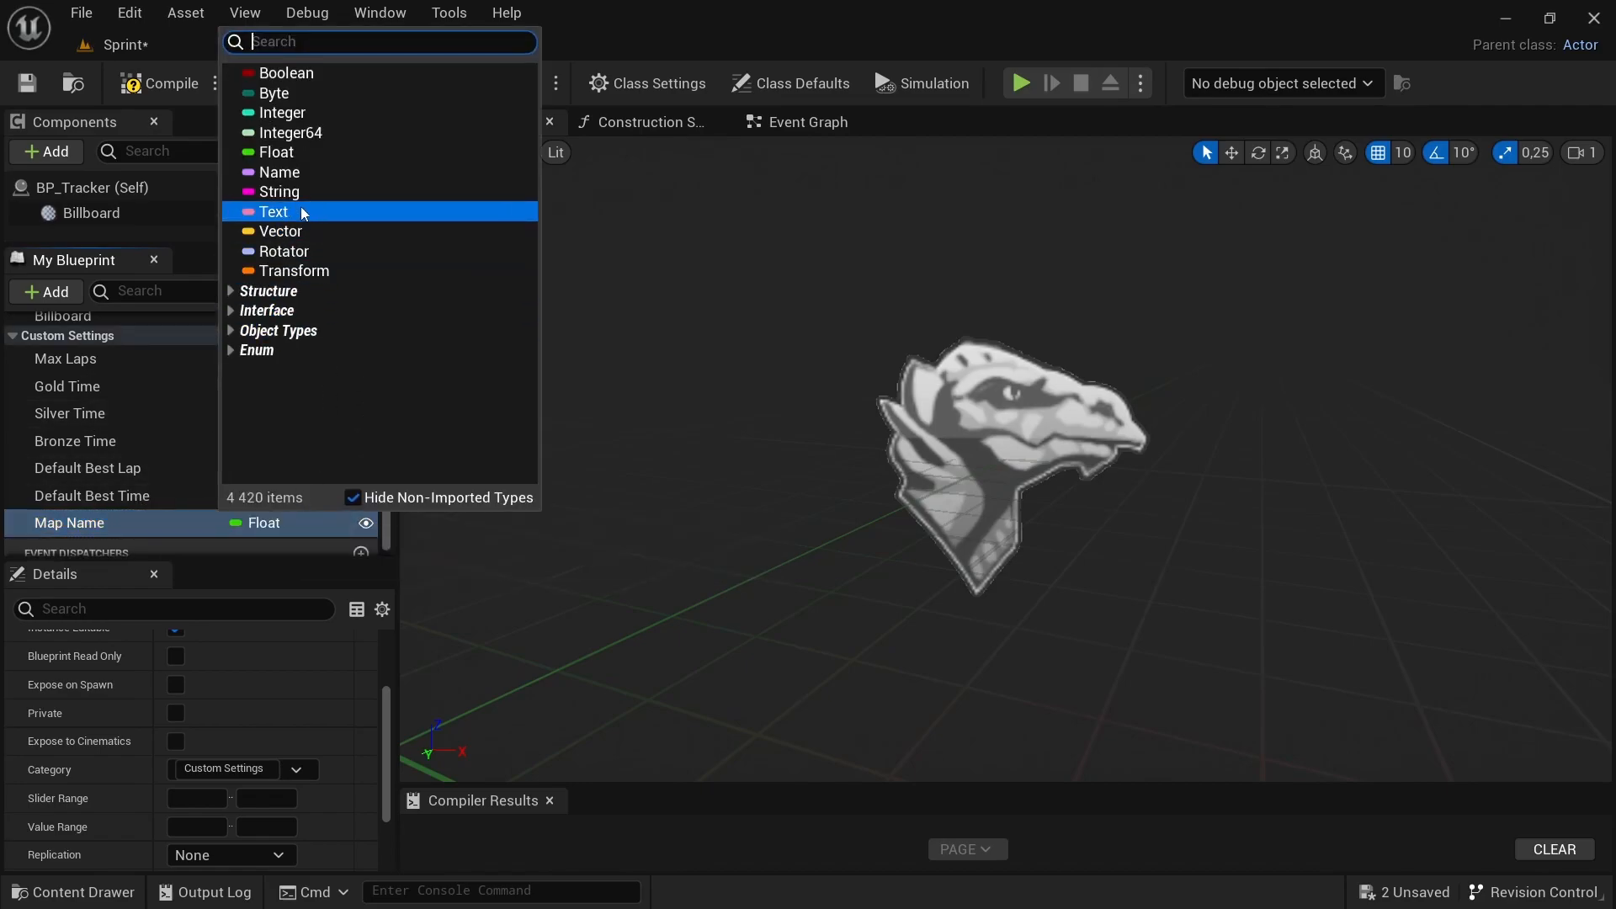
left_click(272, 212)
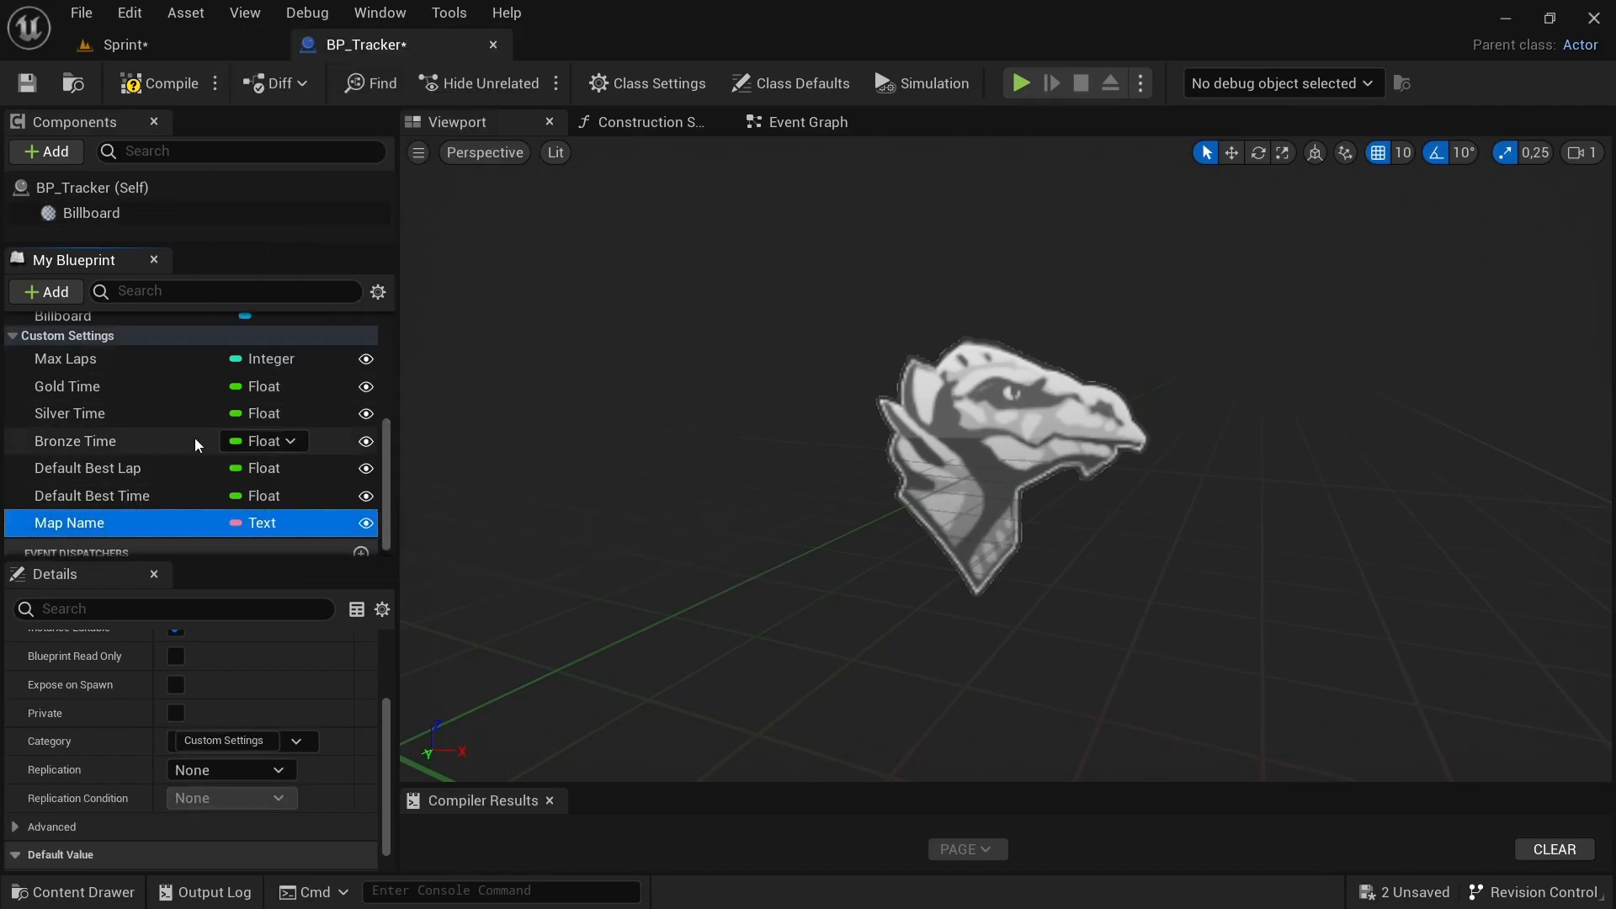
Duplicate the Map Name variable as Save Game Name and change the copy's type to String.
scroll(195, 438, "down", 1)
key("ctrl+d")
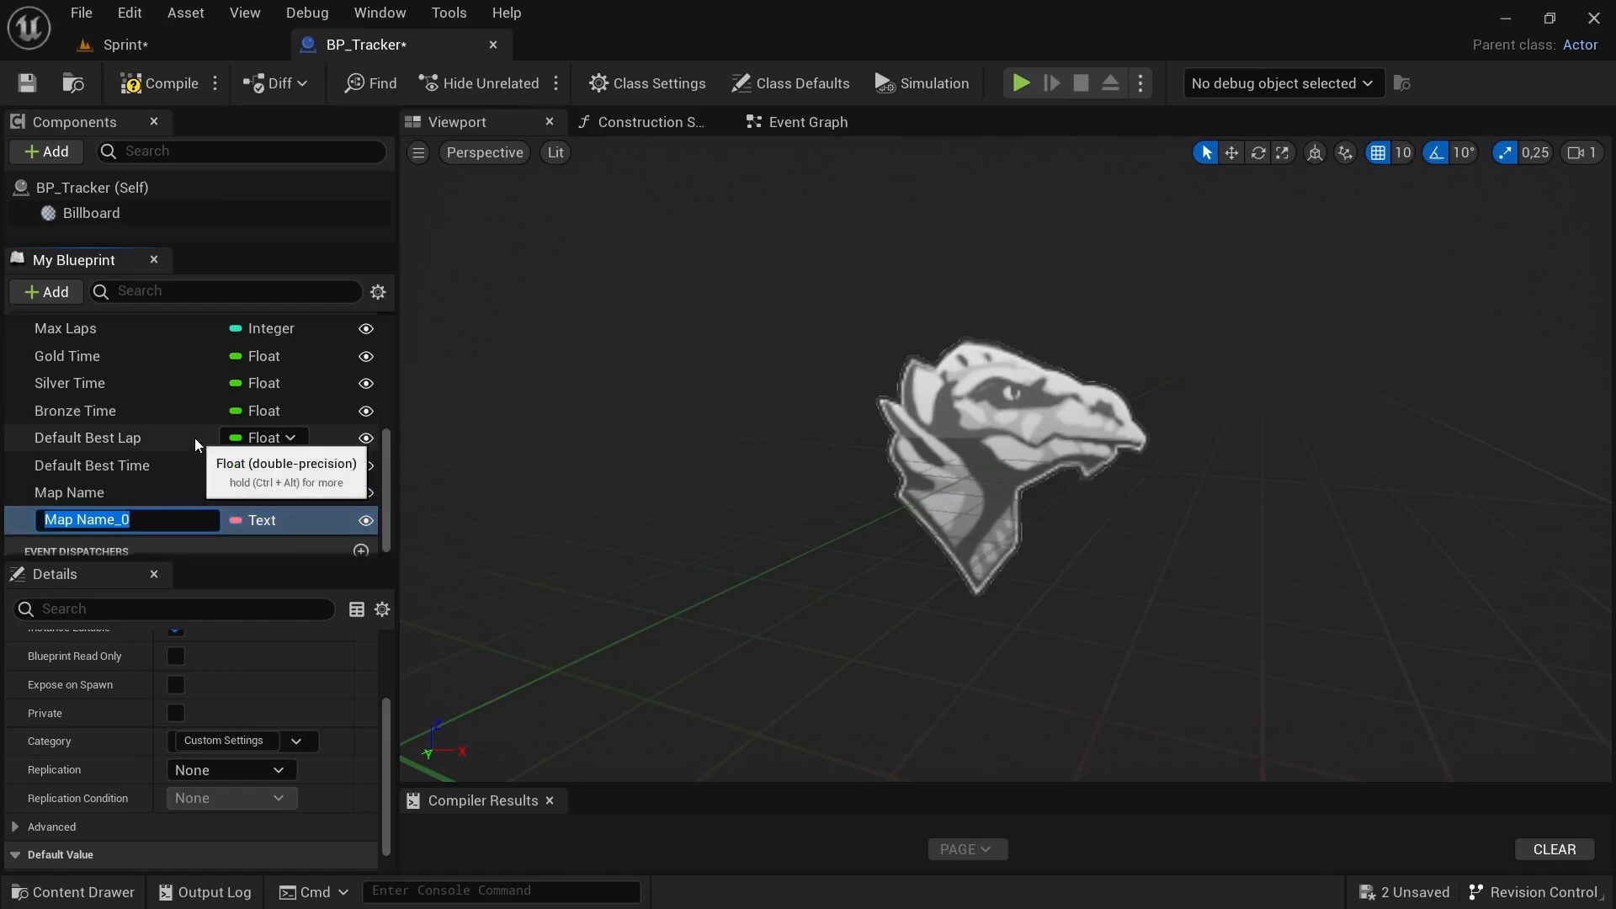
type("Save Game")
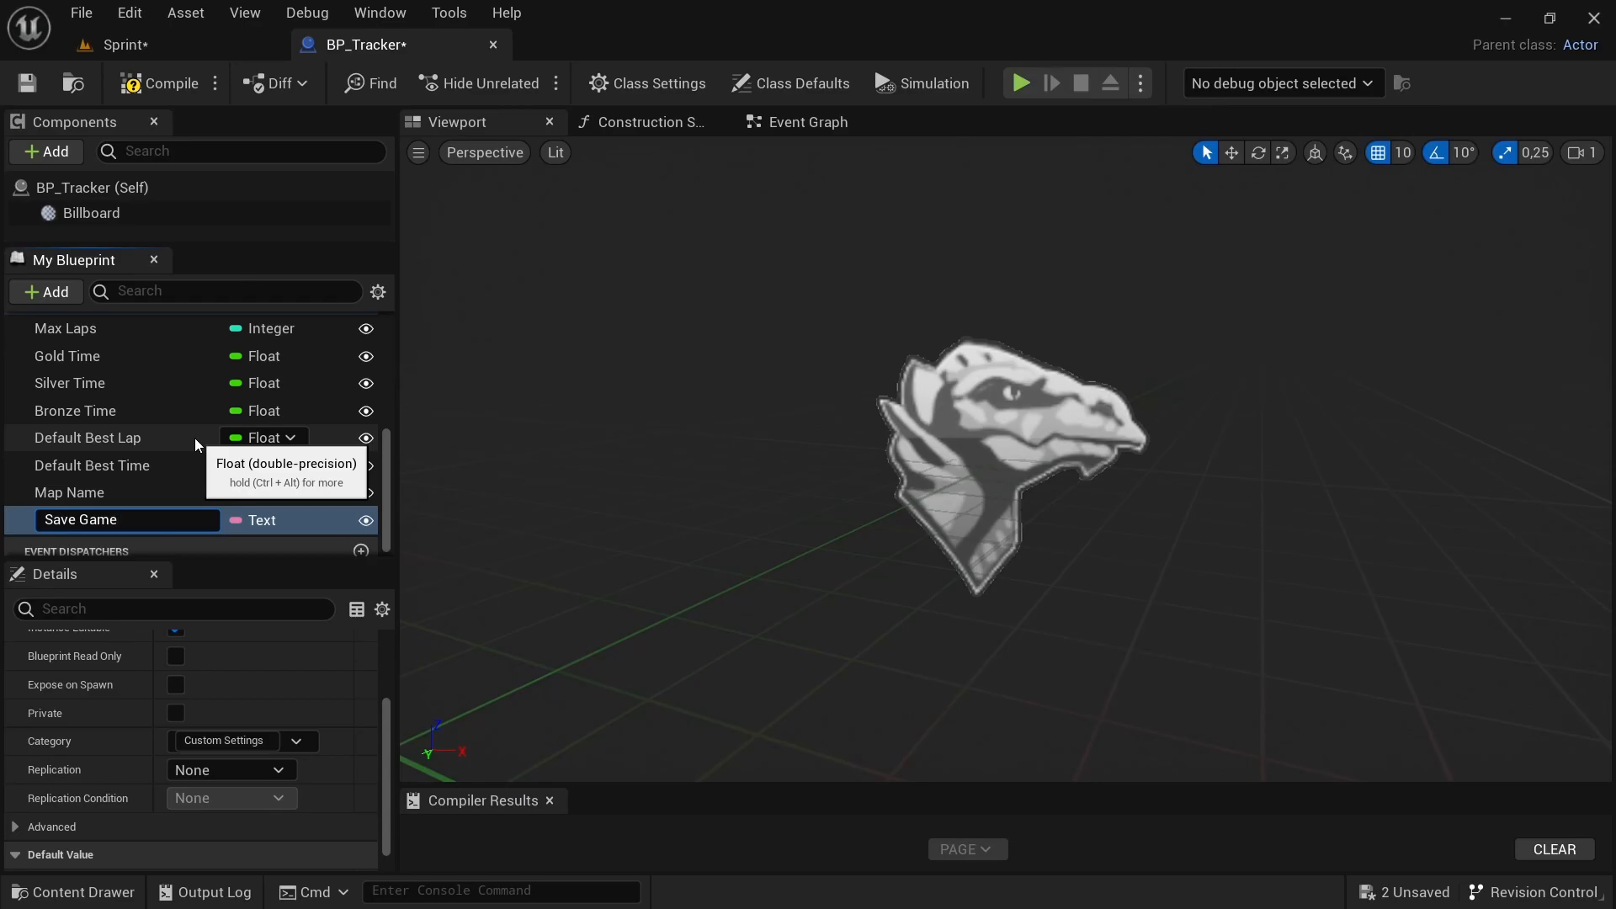
type("Name")
key("Return")
left_click(273, 521)
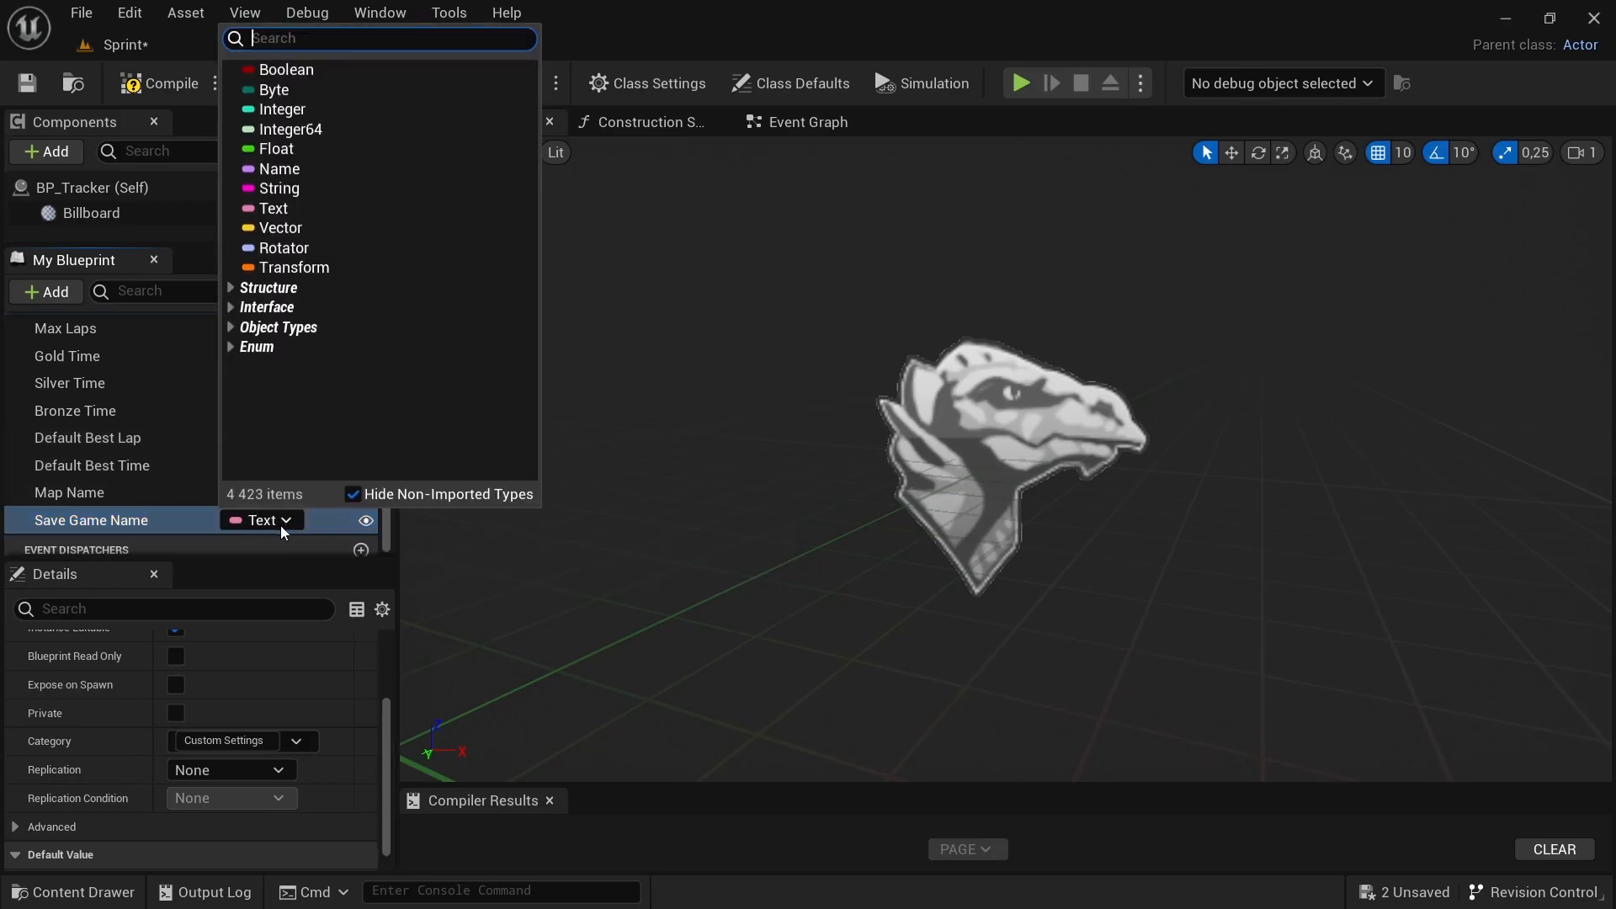
left_click(279, 189)
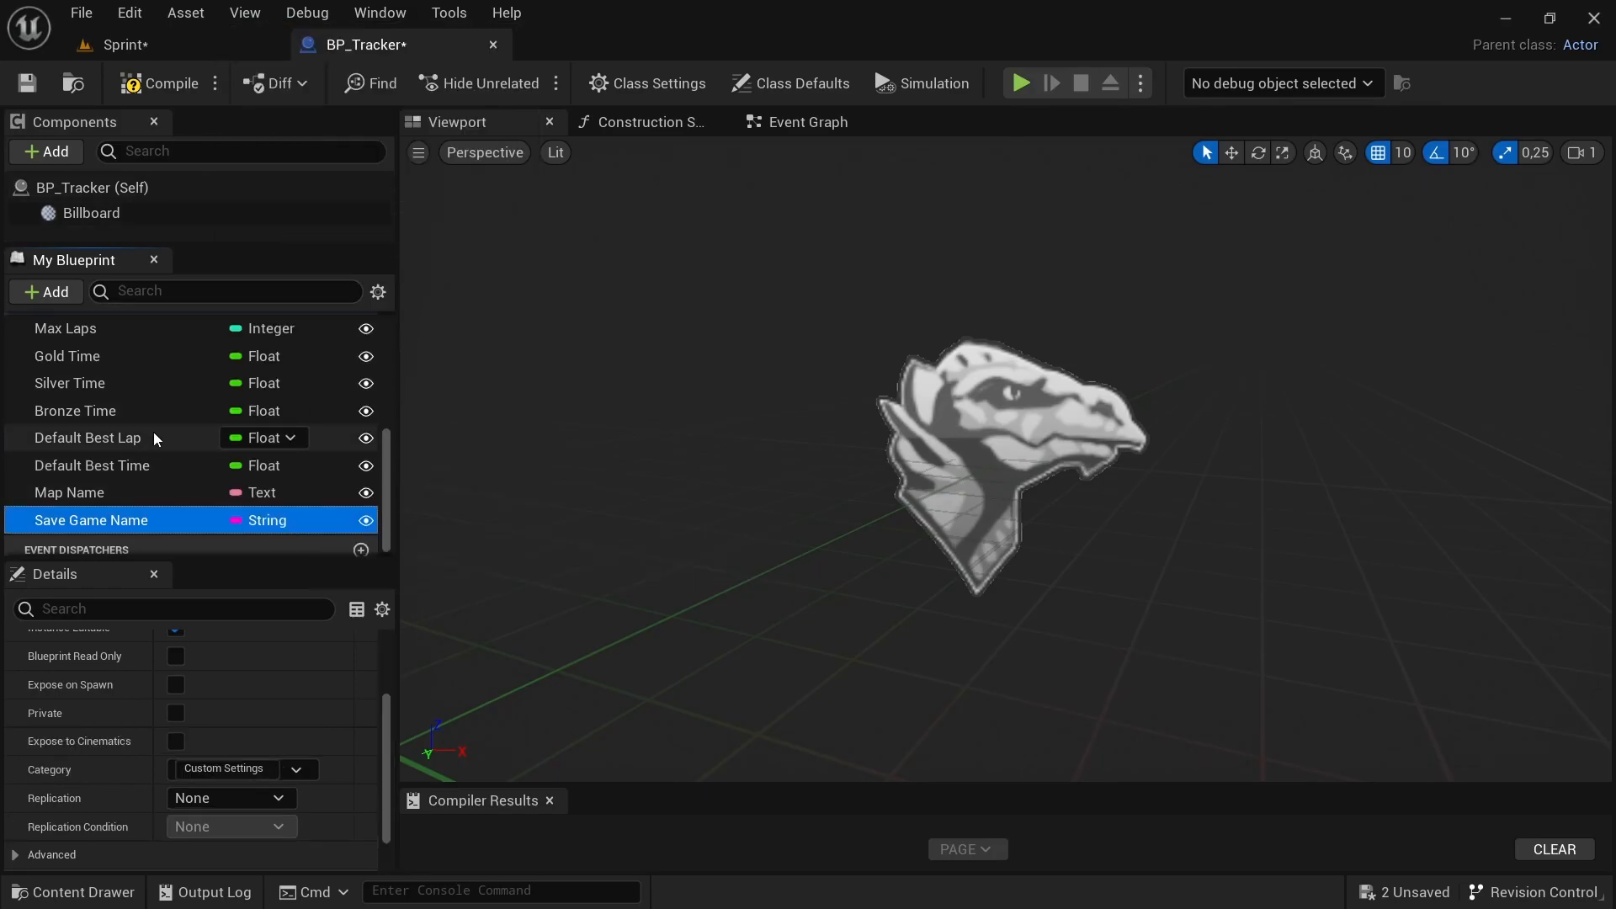
Duplicate the Save Game Name variable as Level Music and change the copy's type to Ambient Sound.
scroll(81, 479, "down", 1)
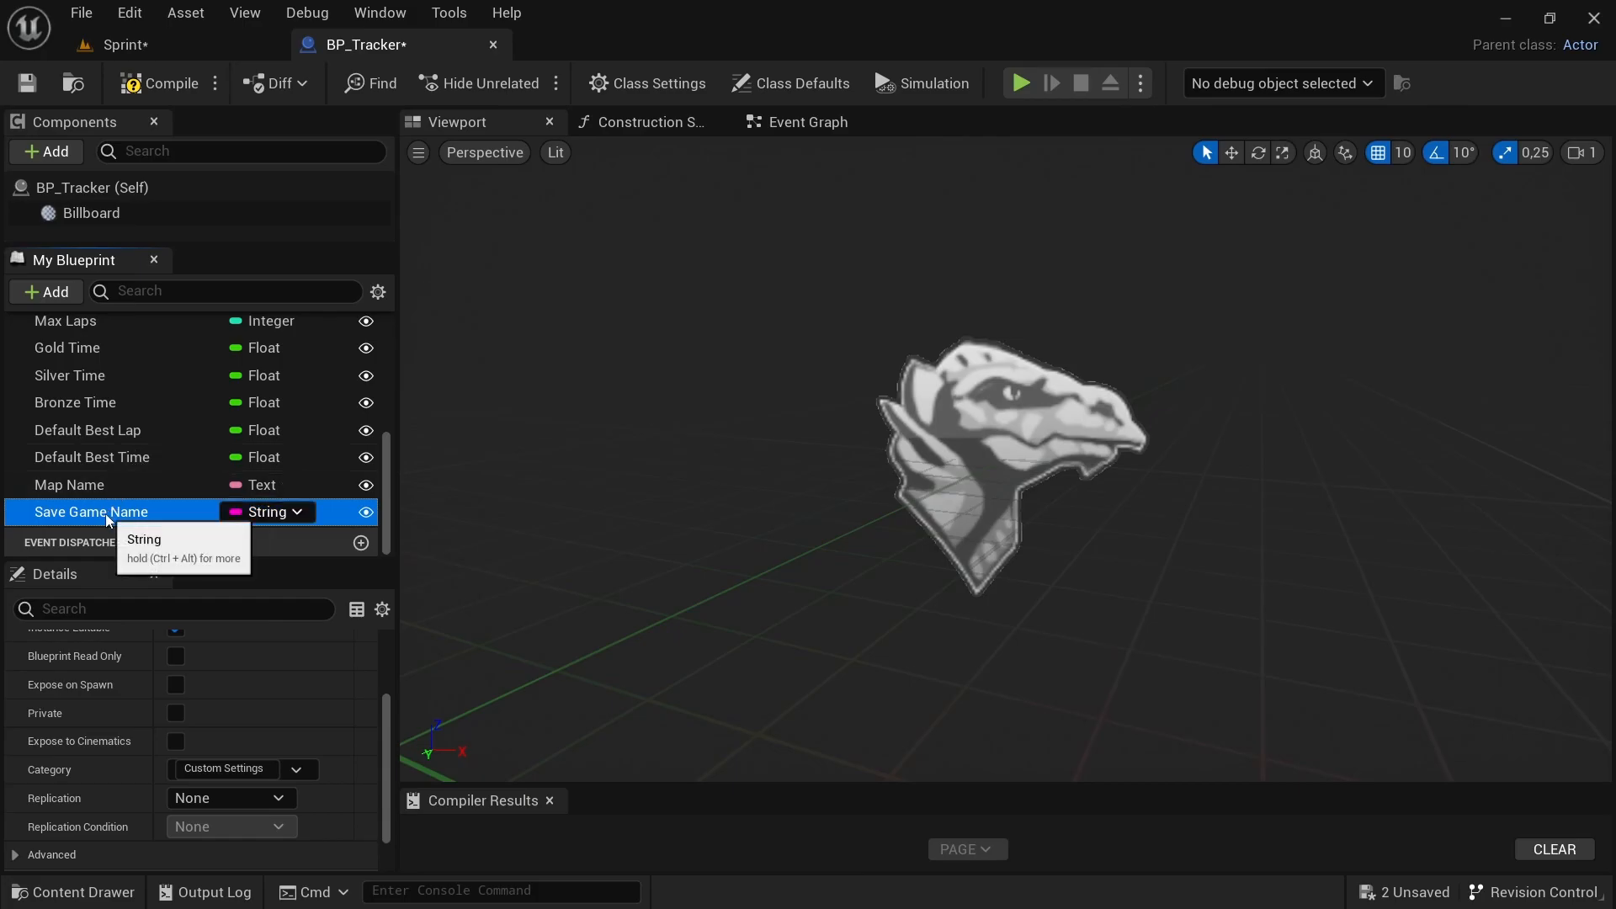
key("ctrl+d")
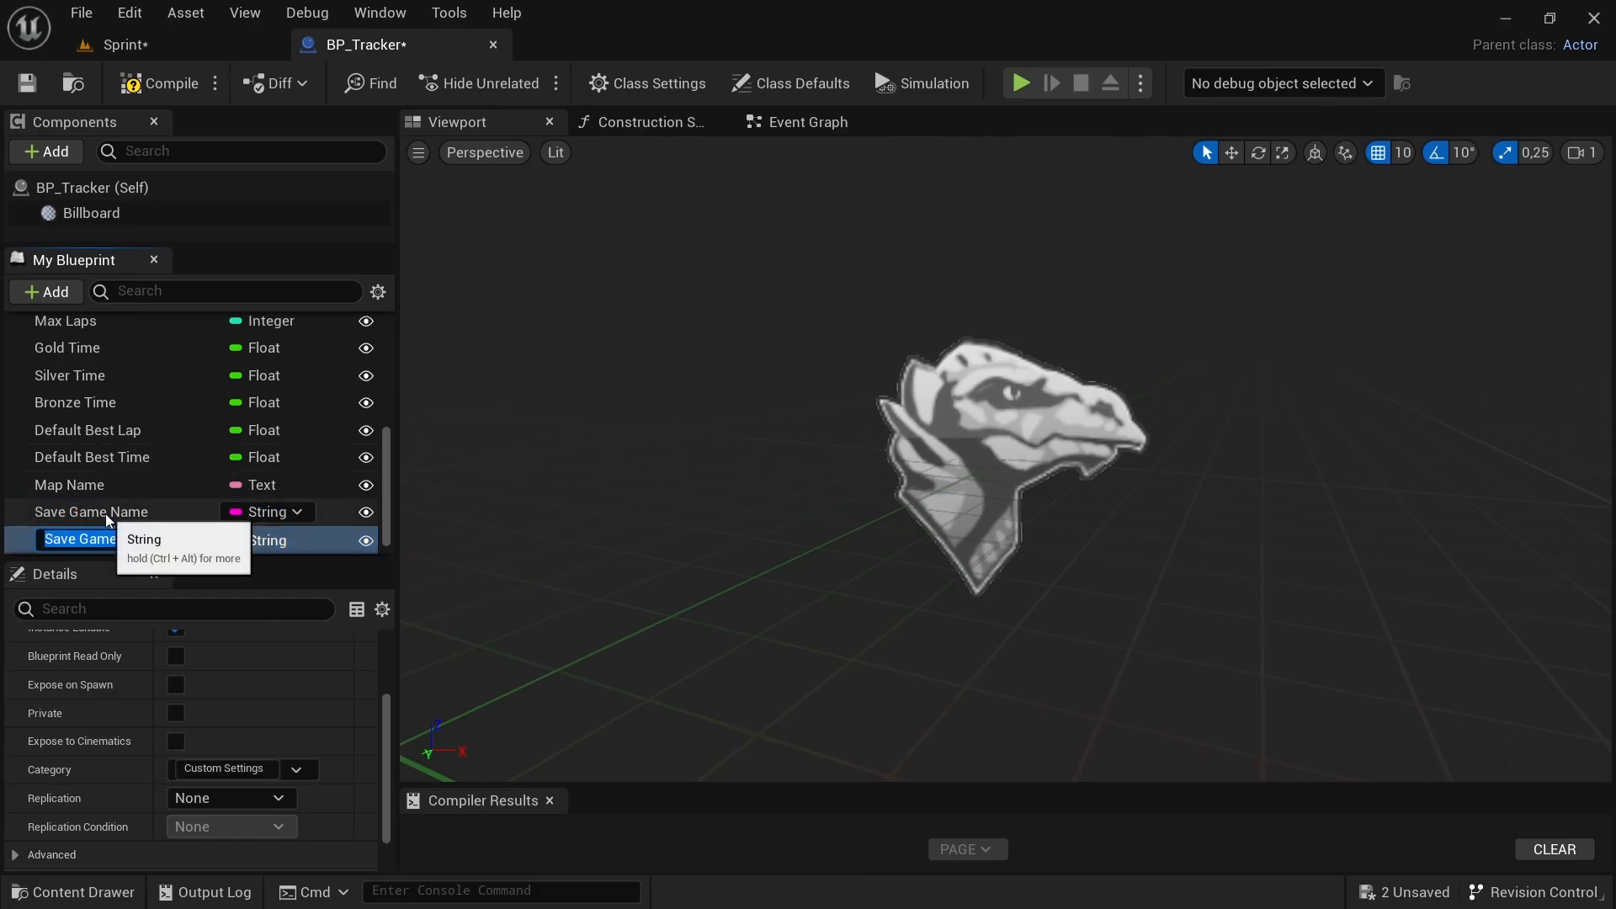
type("Level Music")
key("Return")
left_click(297, 542)
type("ambient")
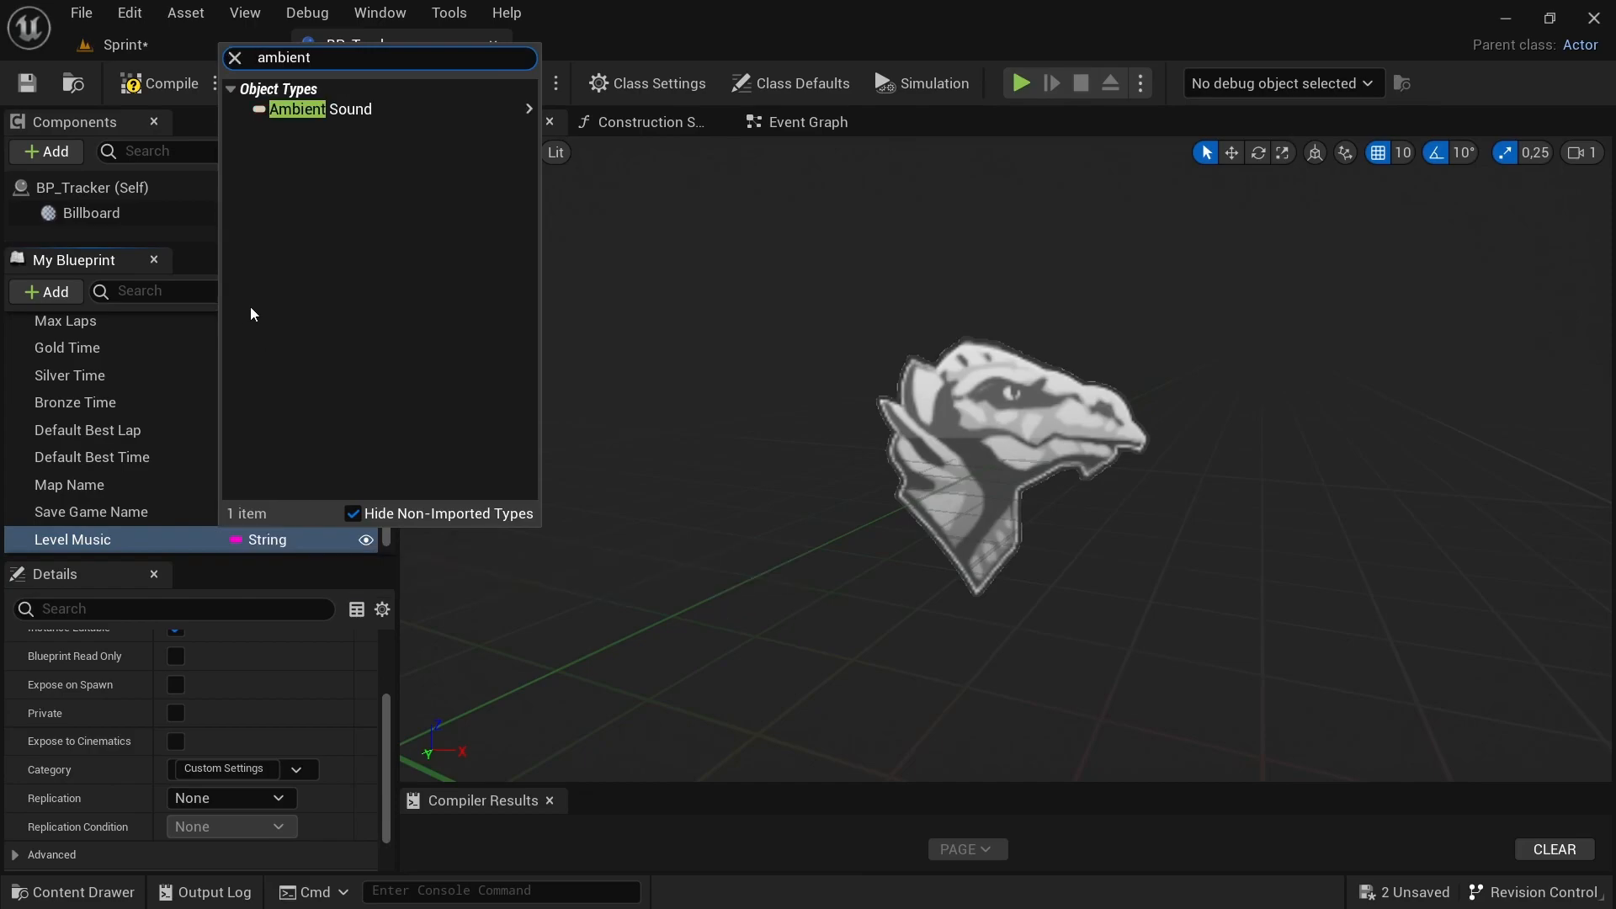
mouse_move(383, 112)
left_click(599, 109)
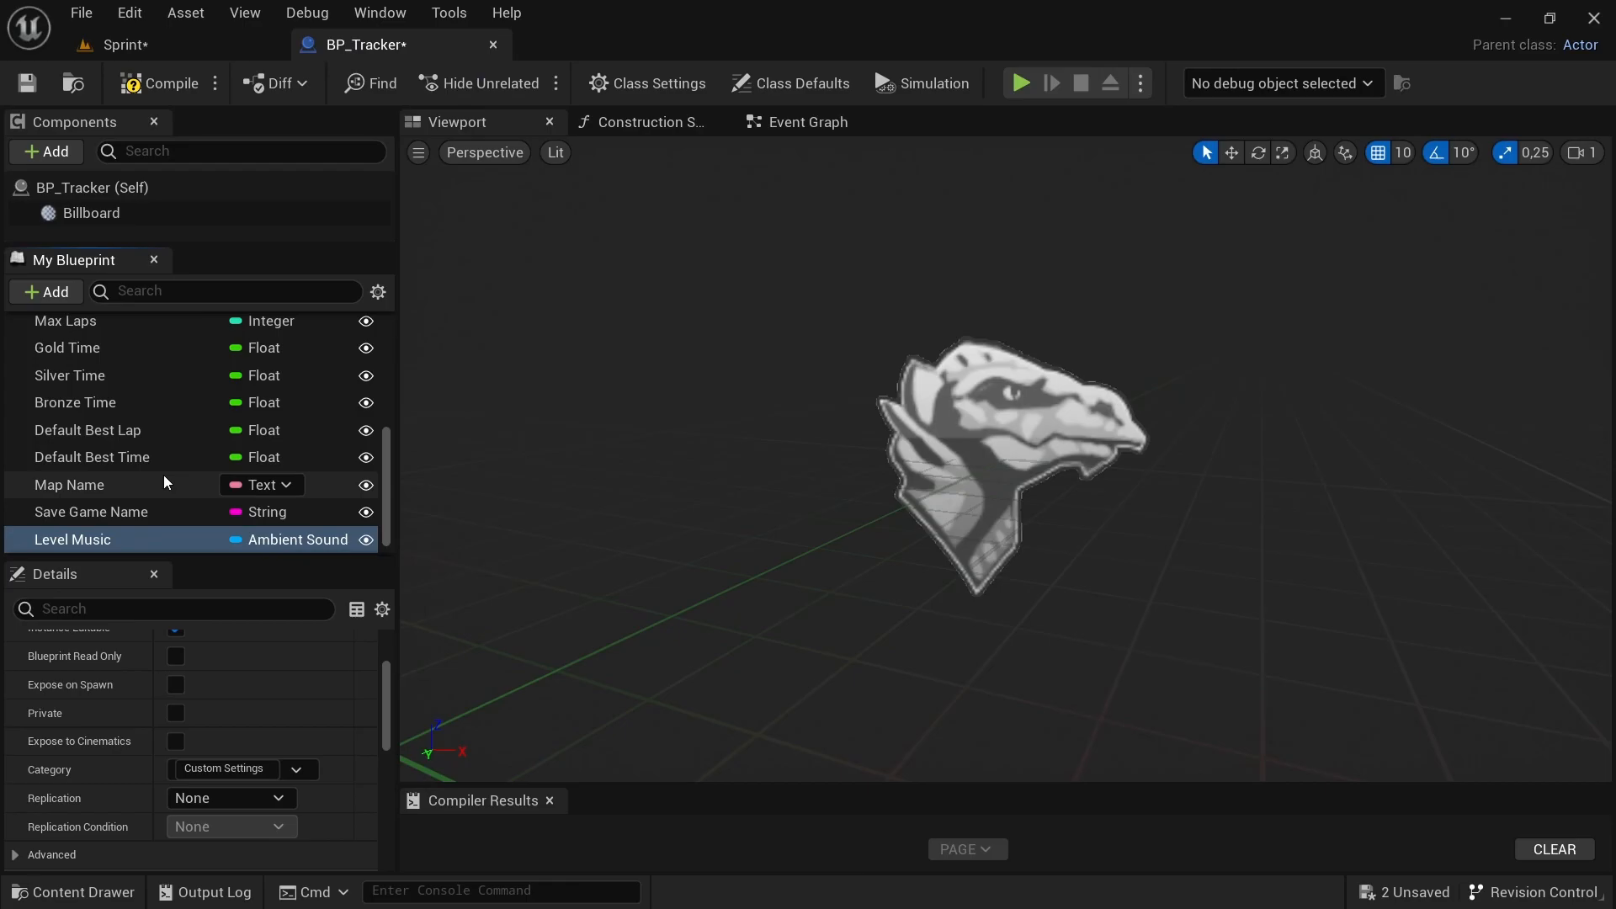
Duplicate the Level Music variable and name the copy Checkpoint Sound.
key("ctrl+d")
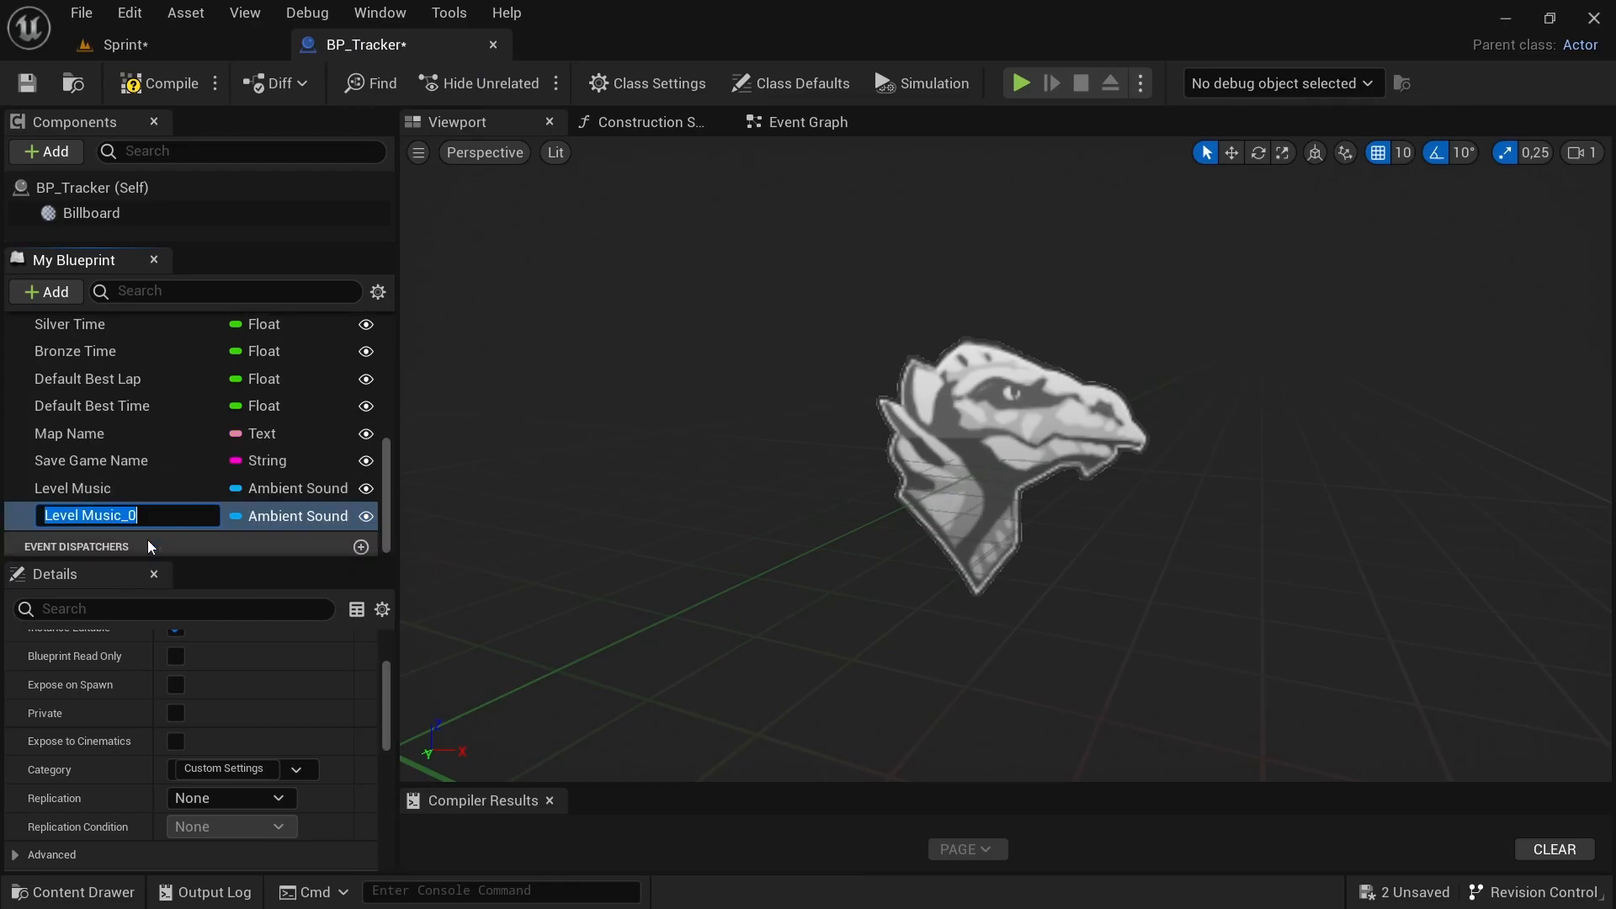
type("Checkpoint Sound")
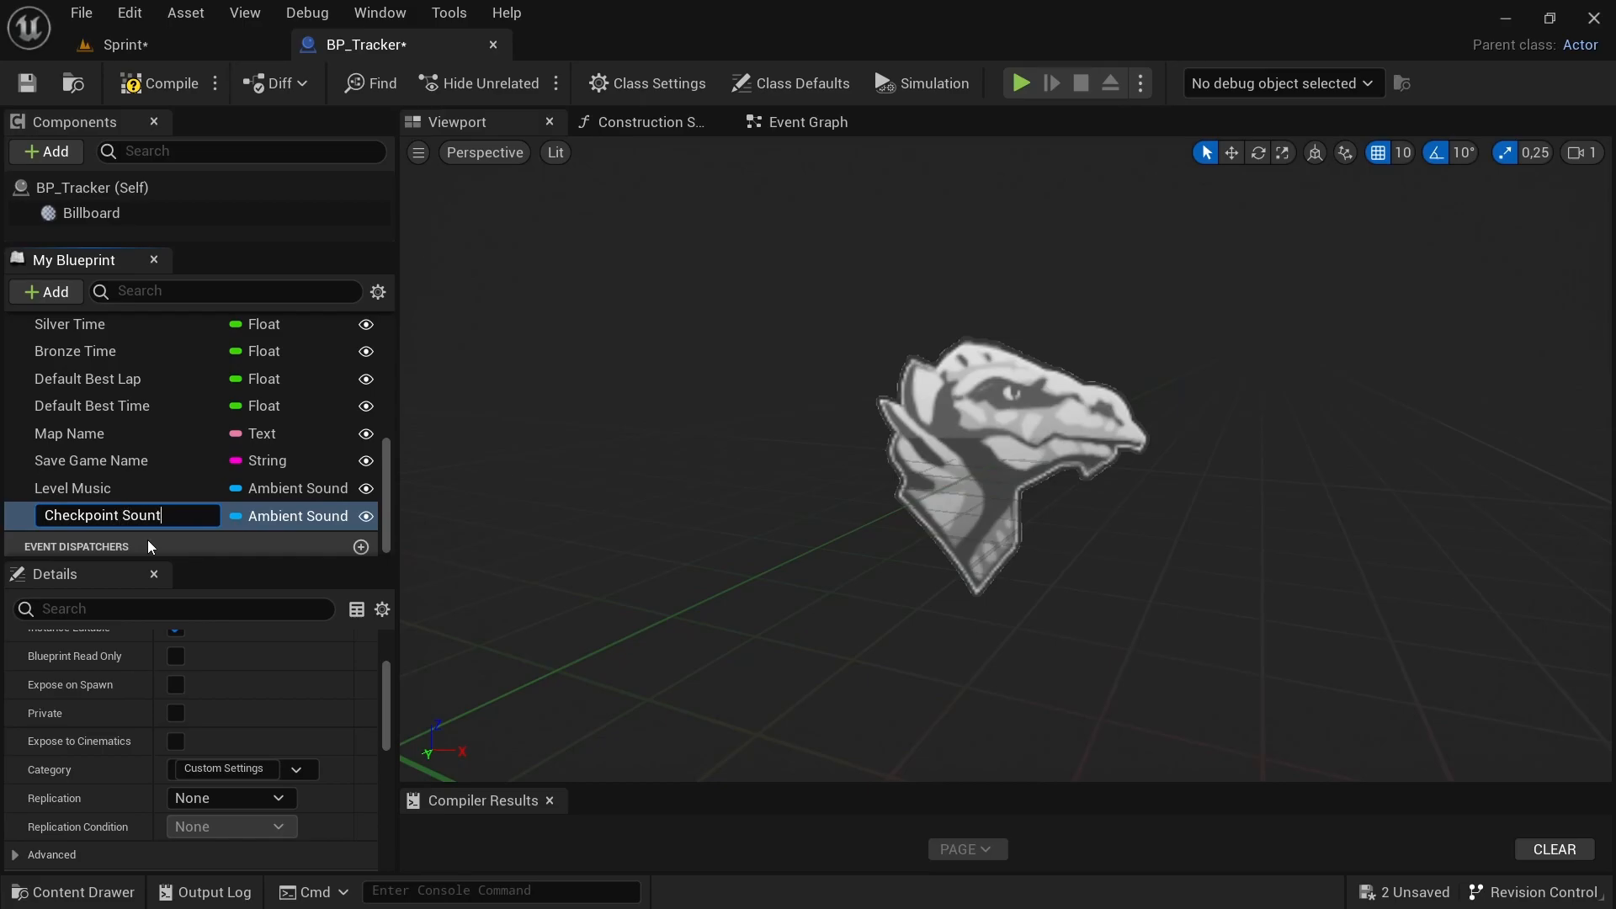
key("Return")
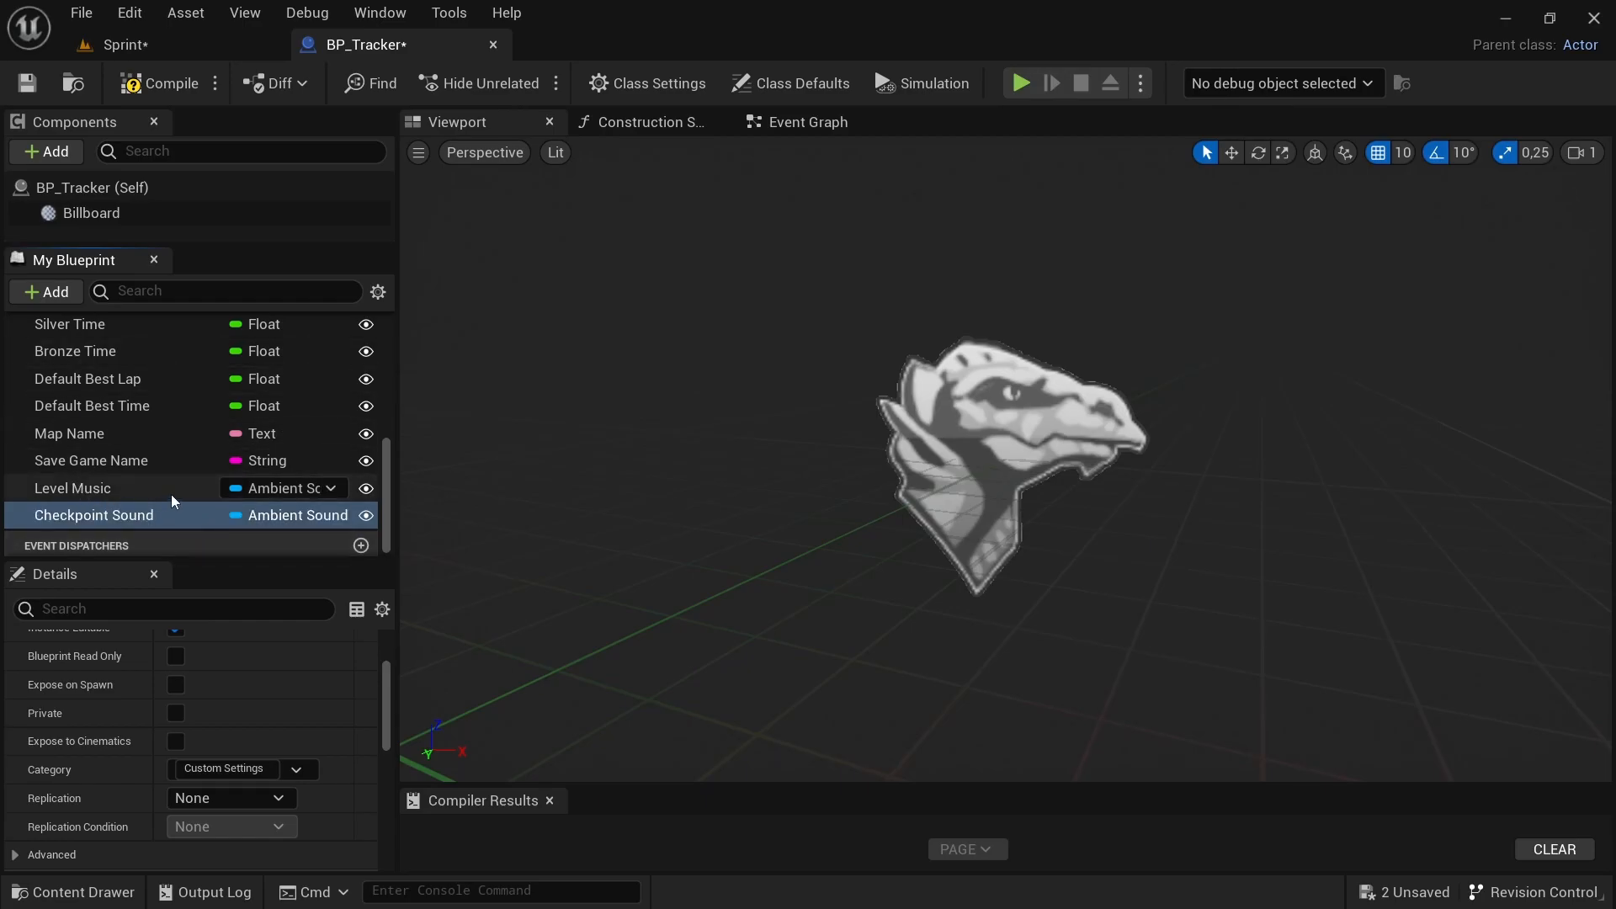
Give the Level Music and Checkpoint Sound variables the description "Sound file needs to be dragged into level".
left_click(89, 487)
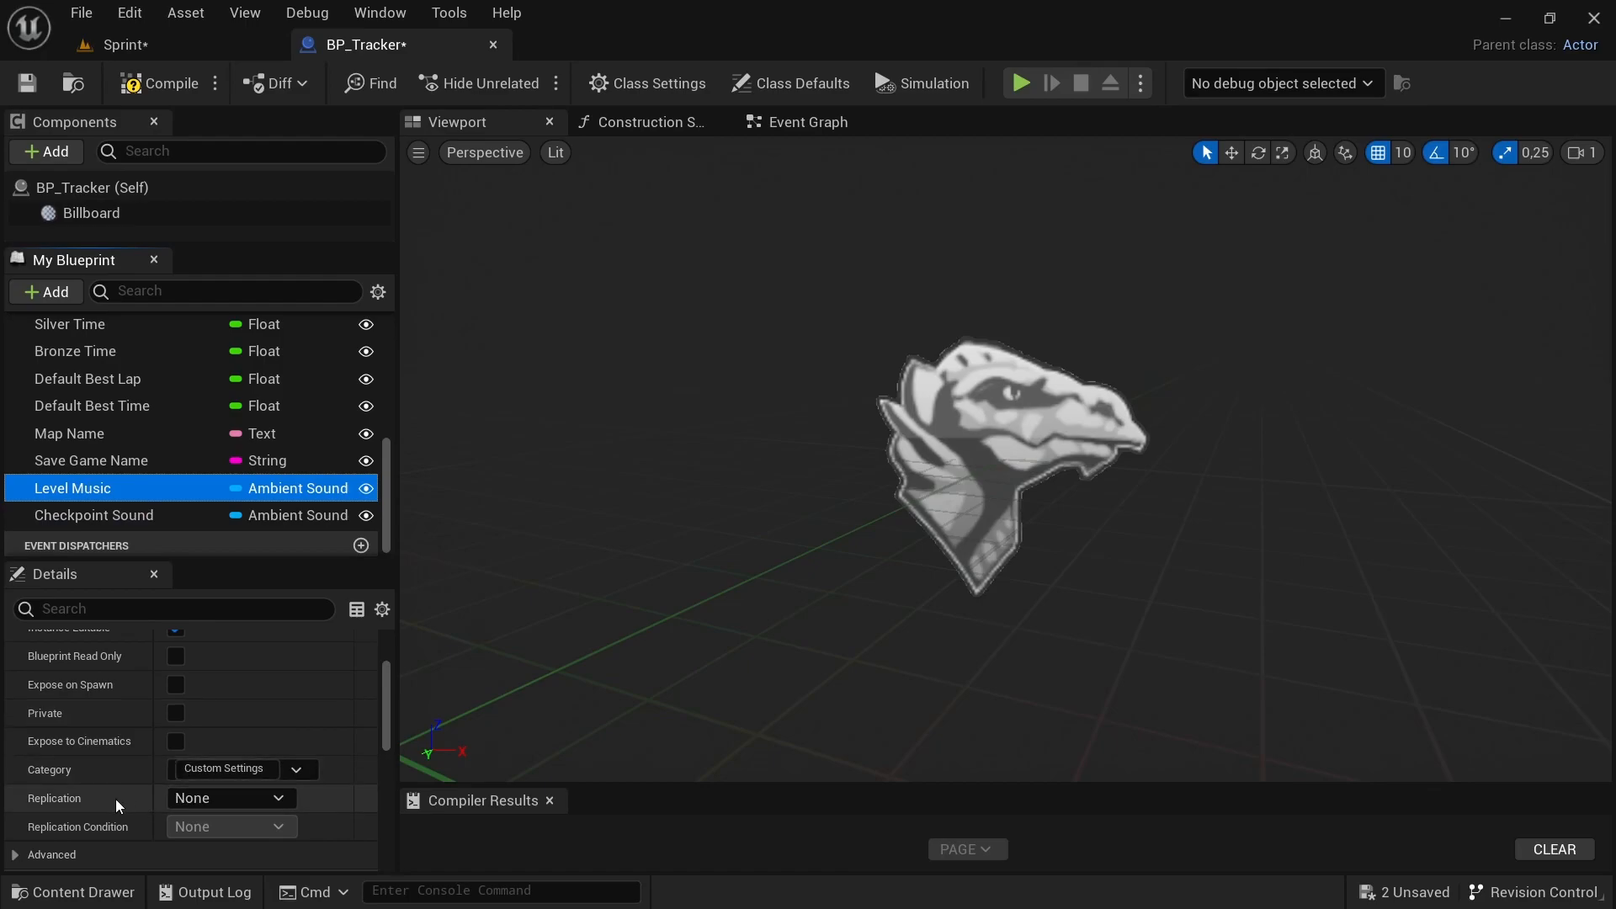
scroll(99, 695, "up", 3)
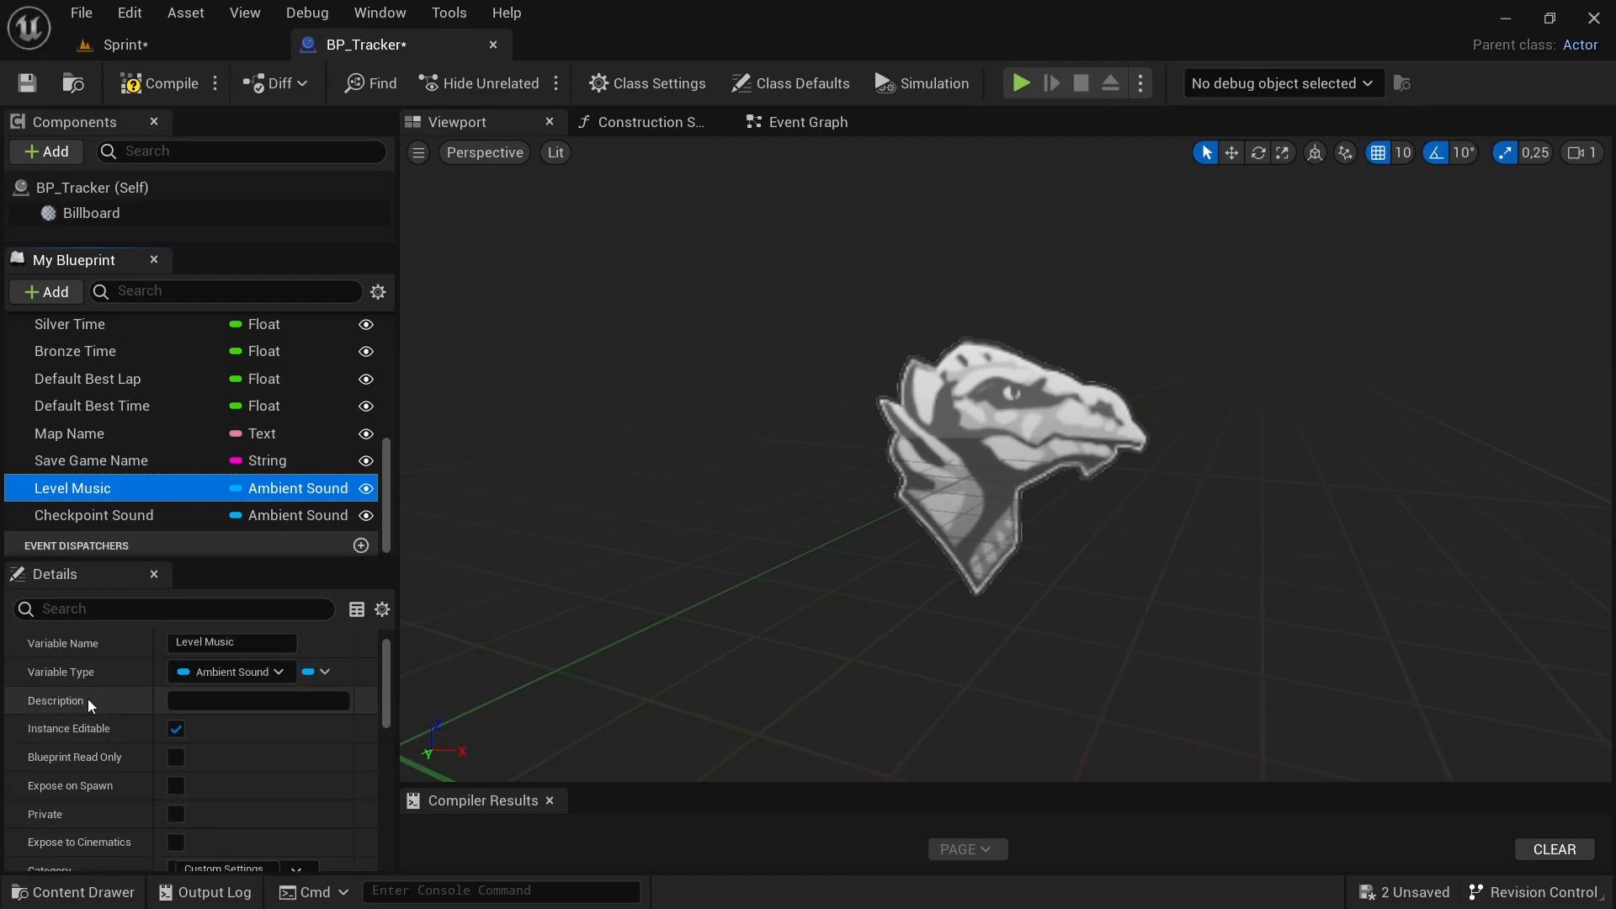
left_click(206, 698)
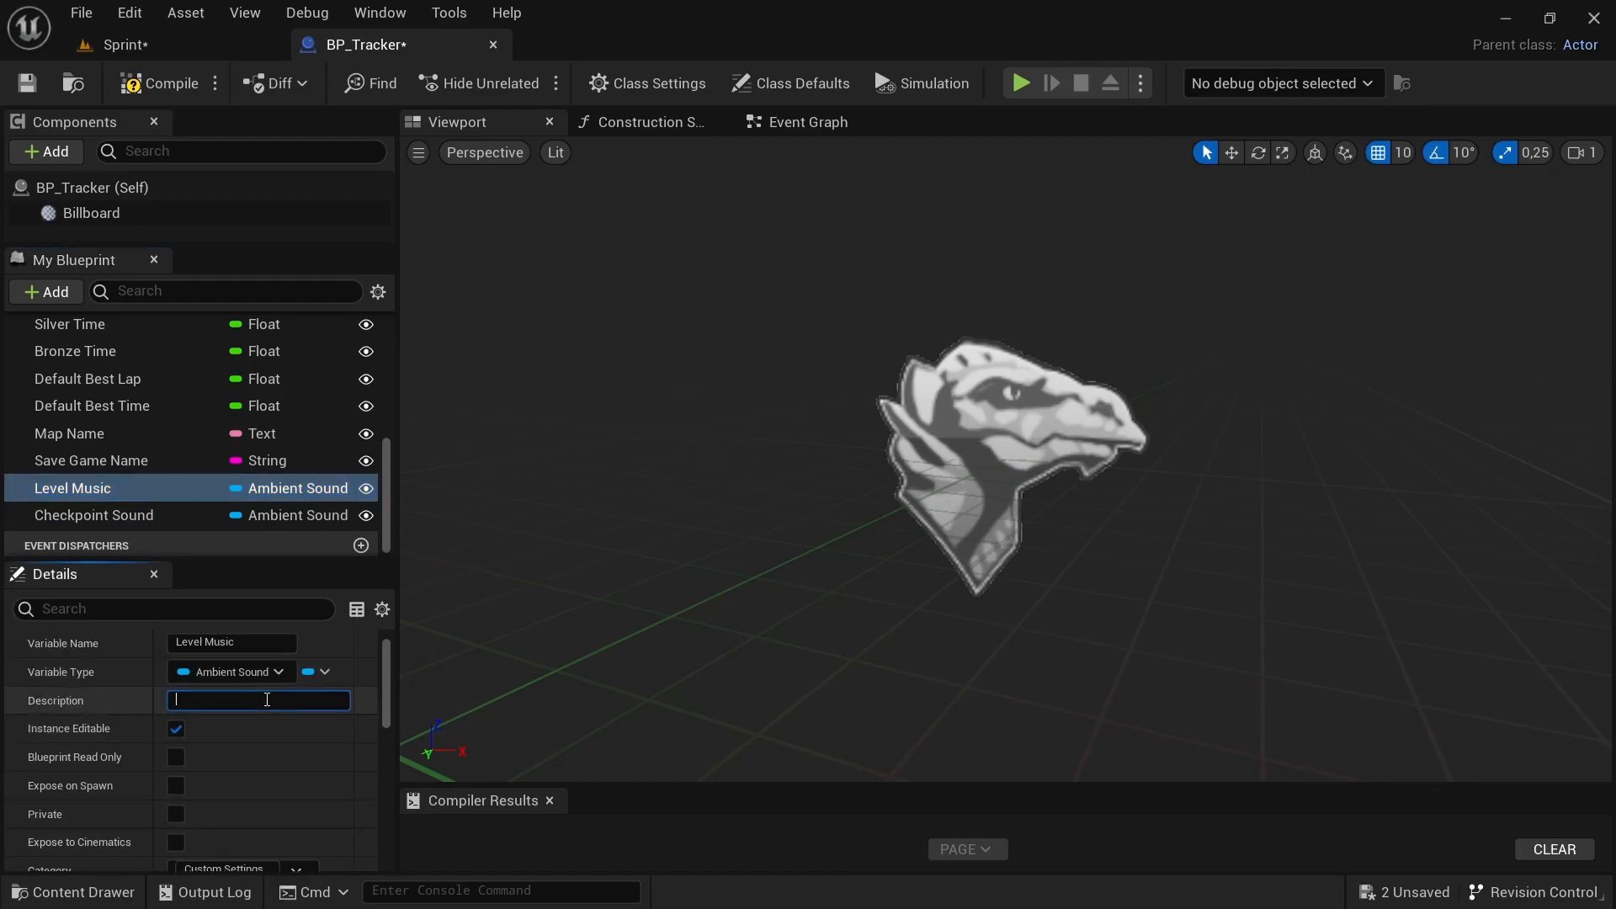
type("Soun")
type("d fil")
type("e needs to be")
type(" drag")
type("ged into level")
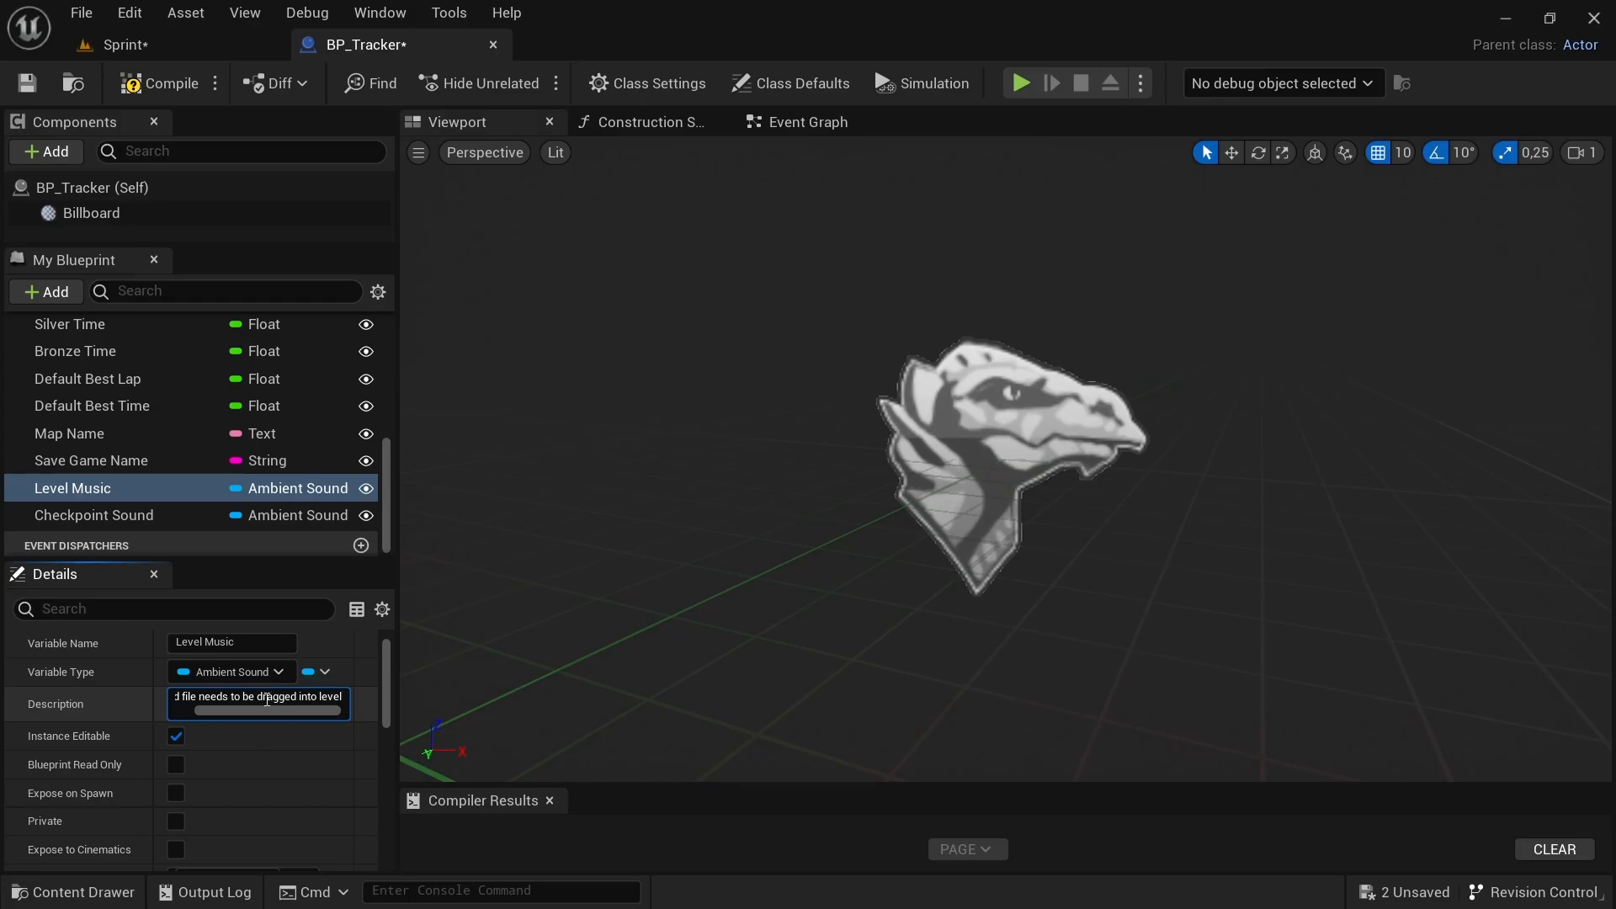
left_click(126, 515)
Compile and save BP_Tracker, and save the Sprint level.
left_click(160, 83)
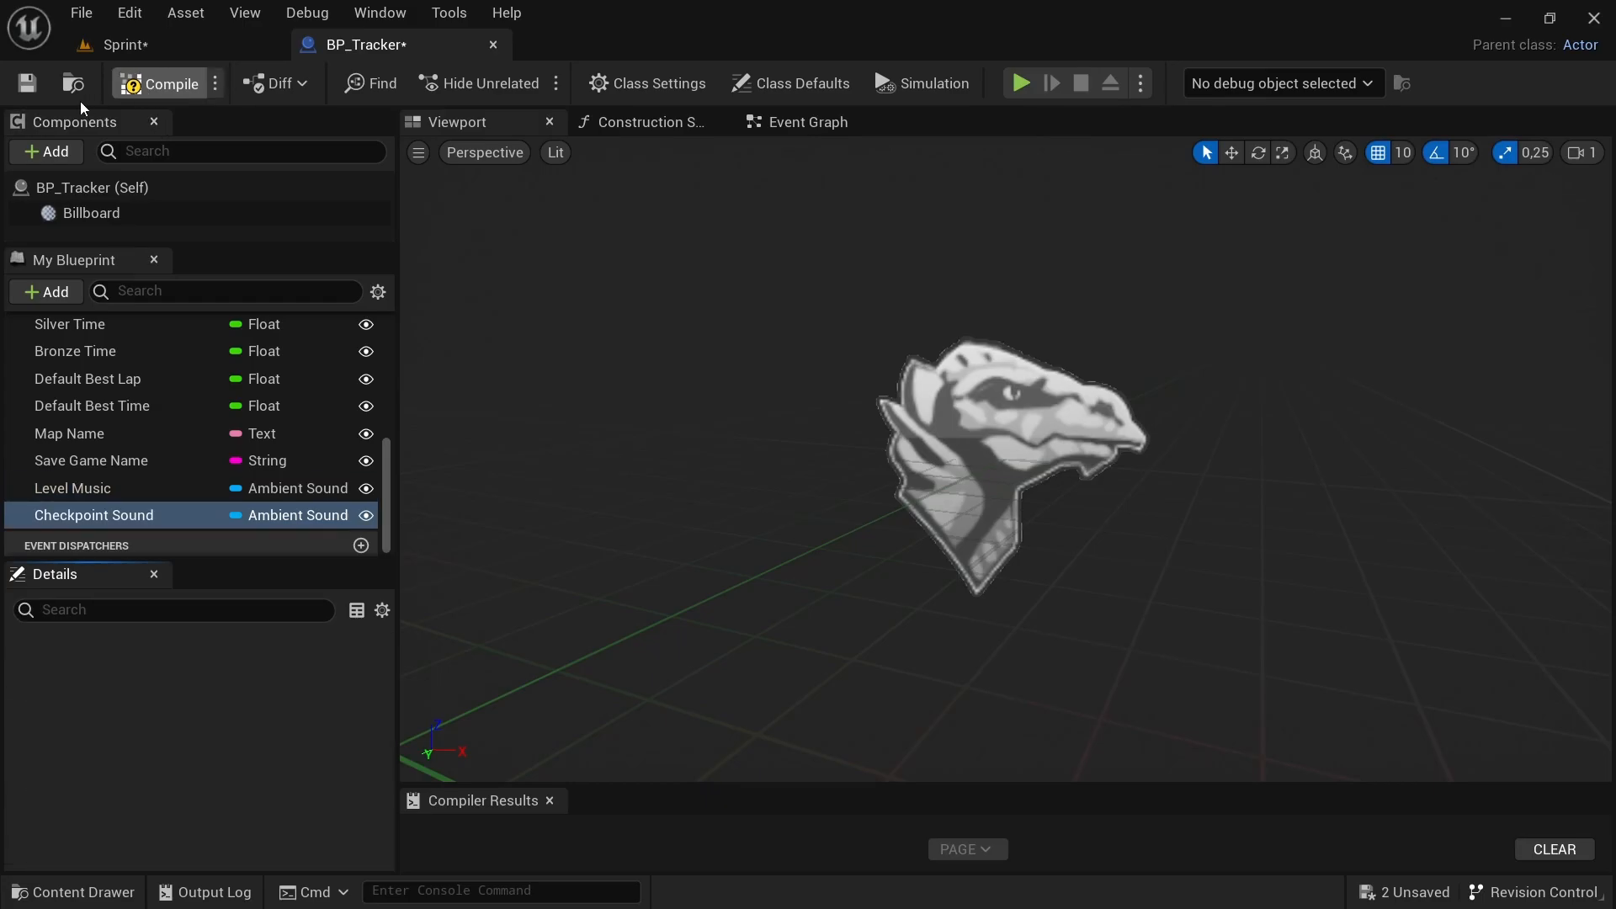
left_click(27, 84)
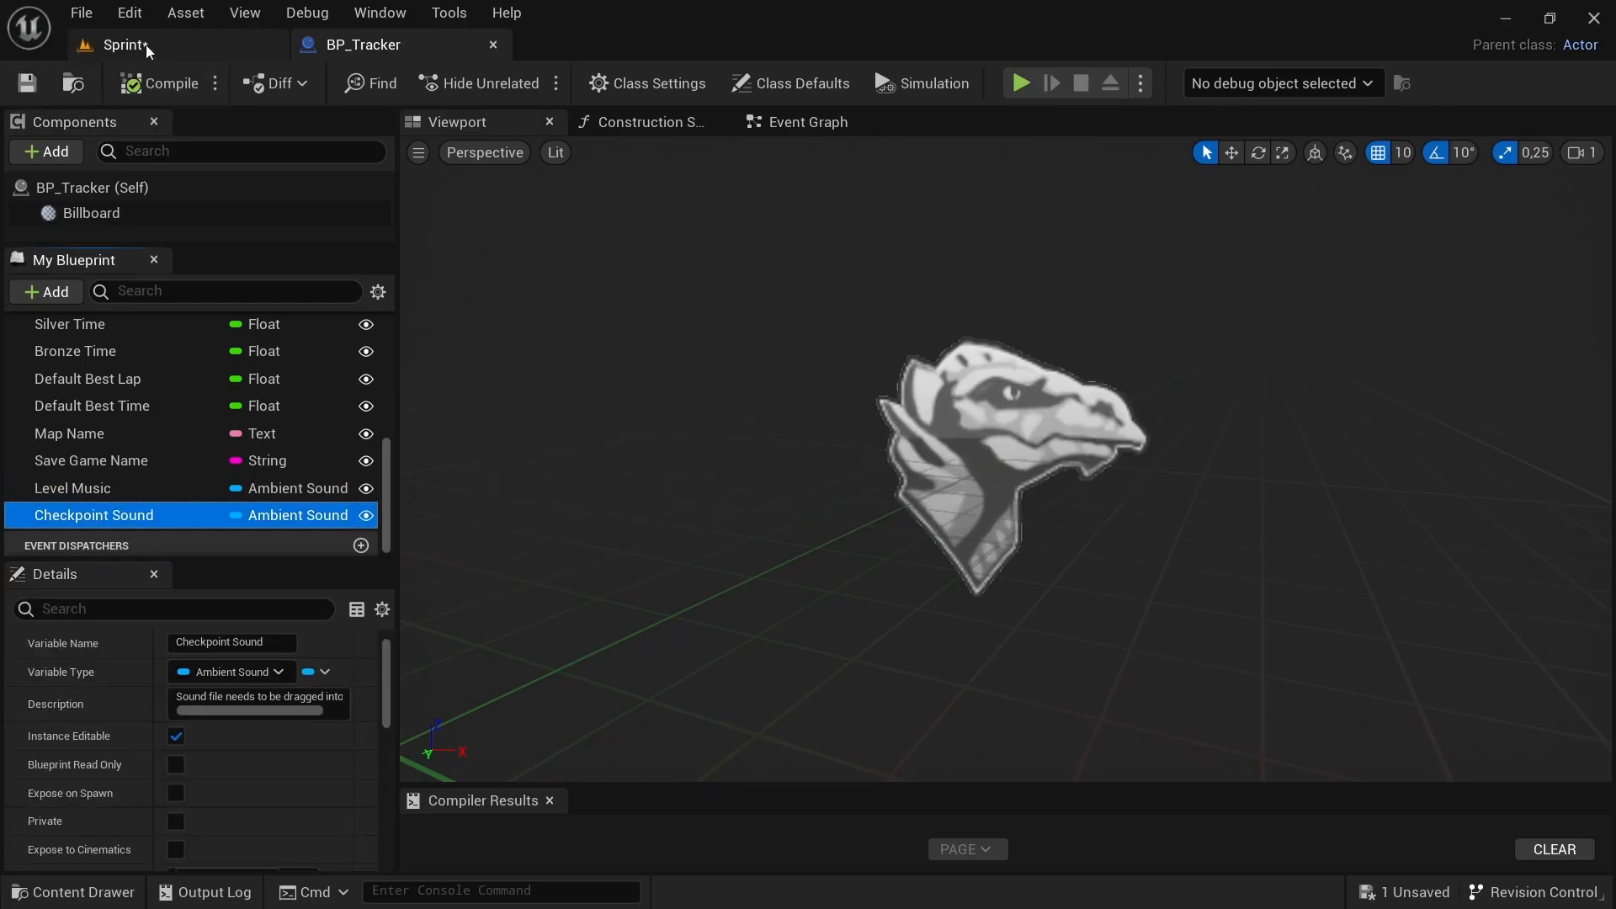
left_click(147, 50)
left_click(224, 653)
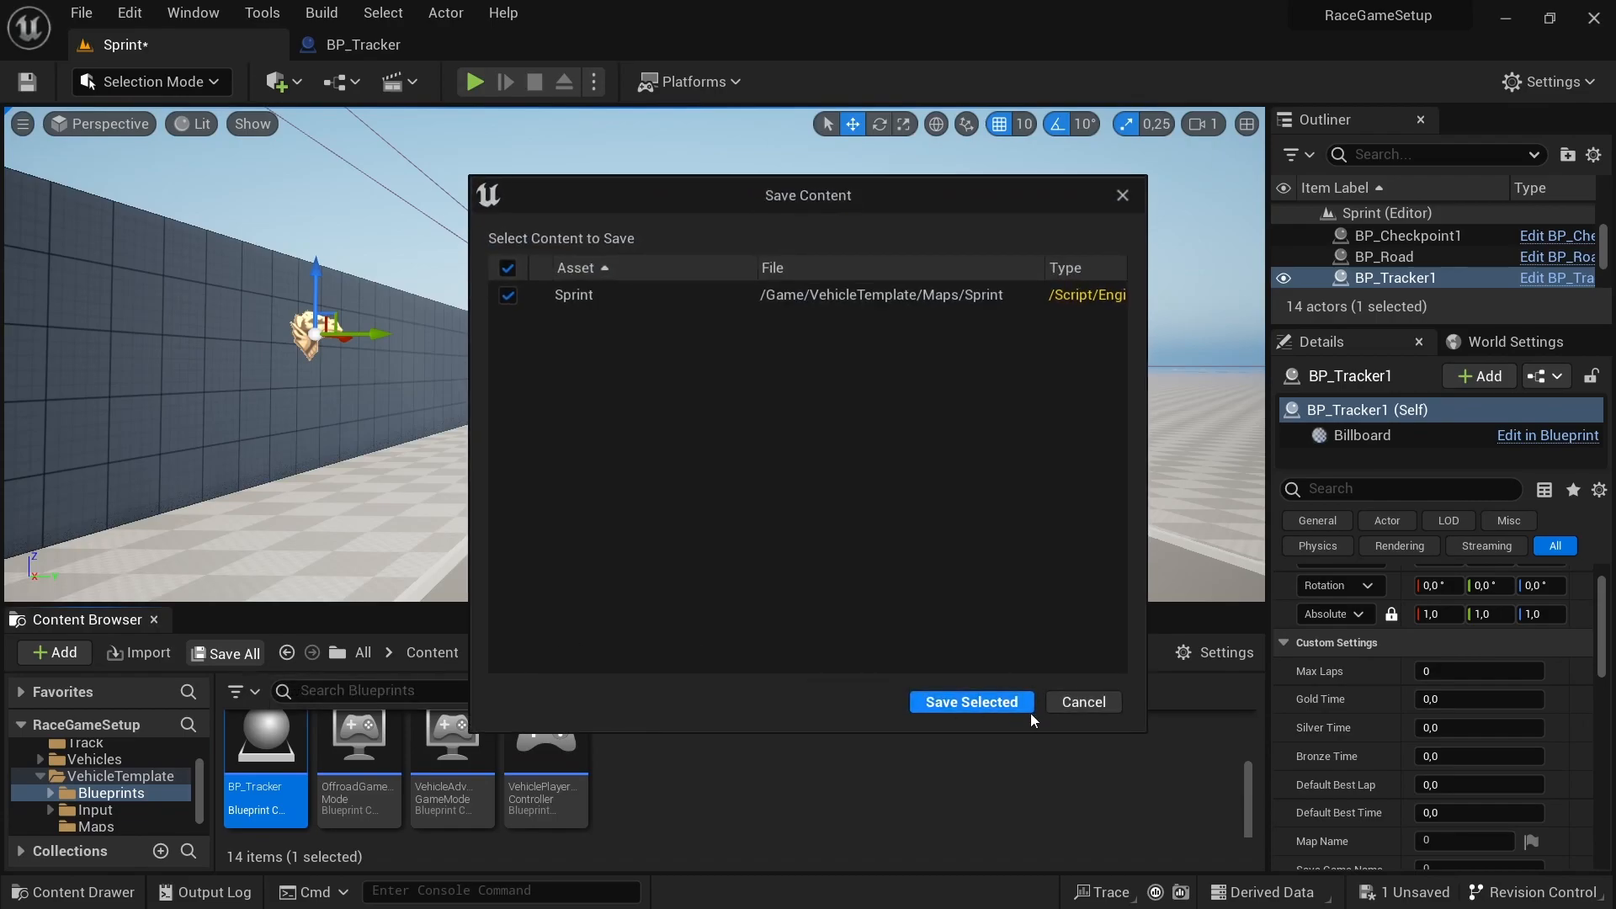
left_click(1010, 707)
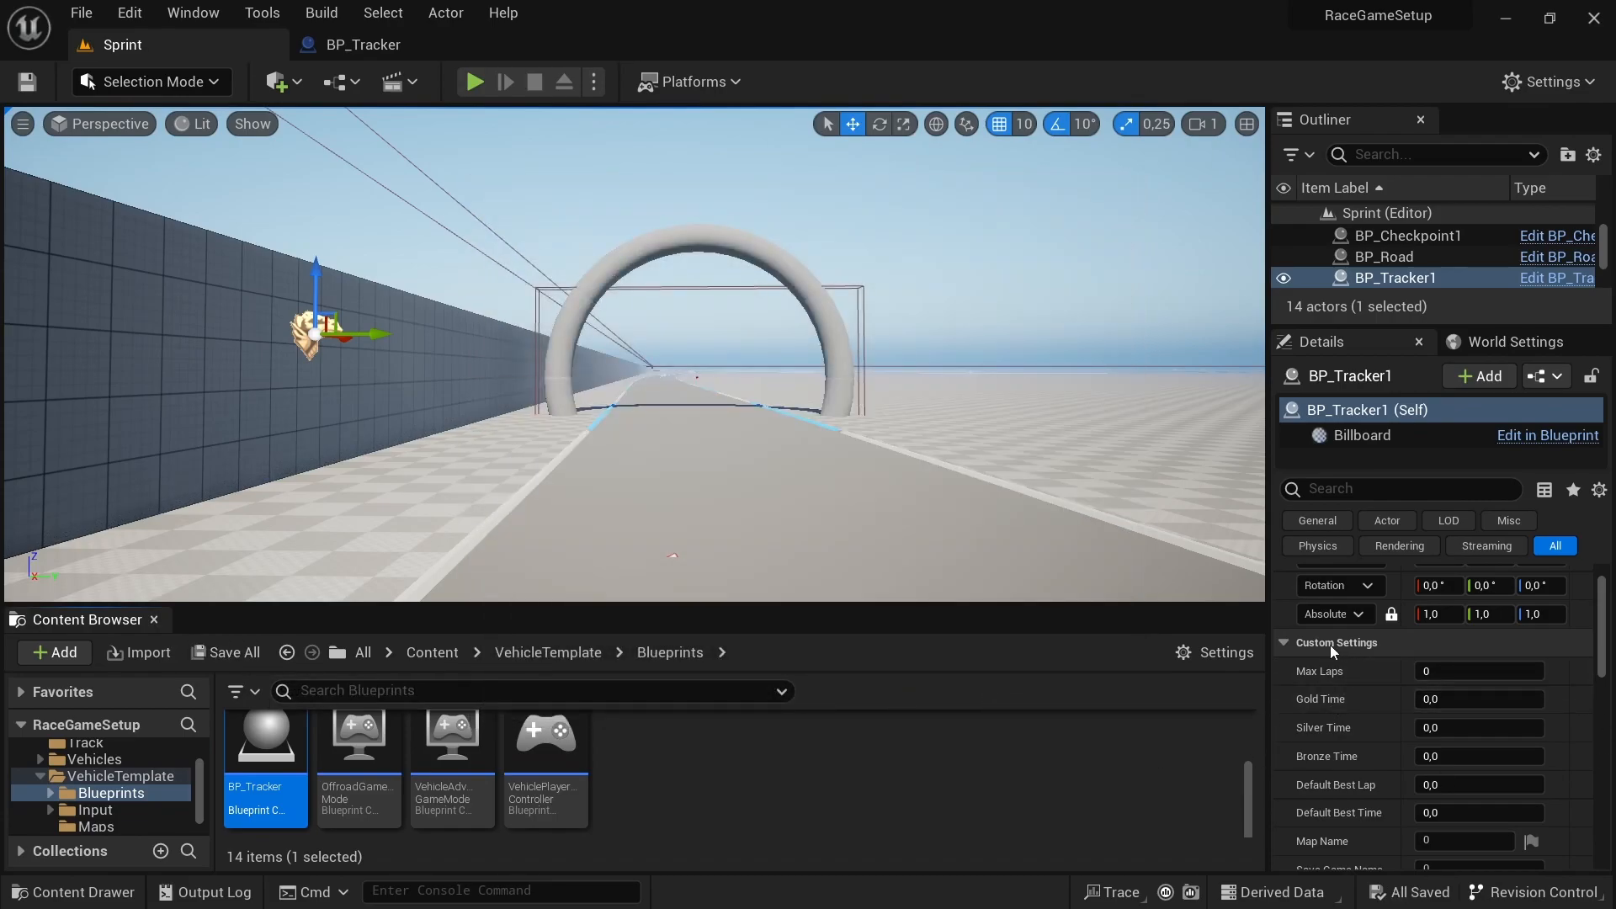
scroll(1336, 656, "down", 3)
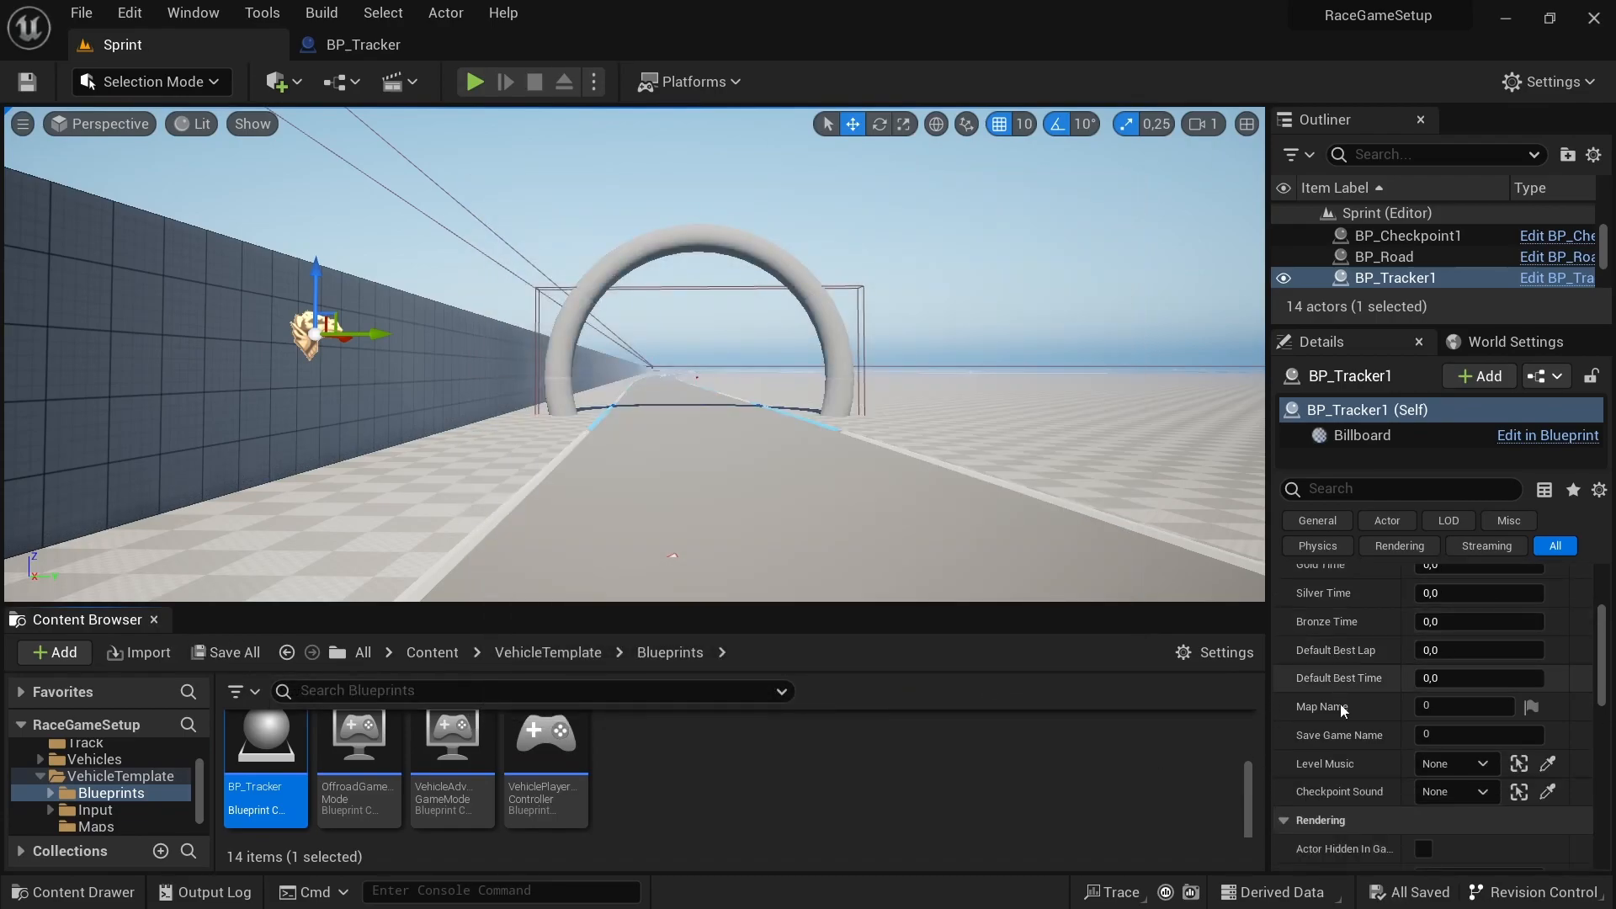
mouse_move(1320, 764)
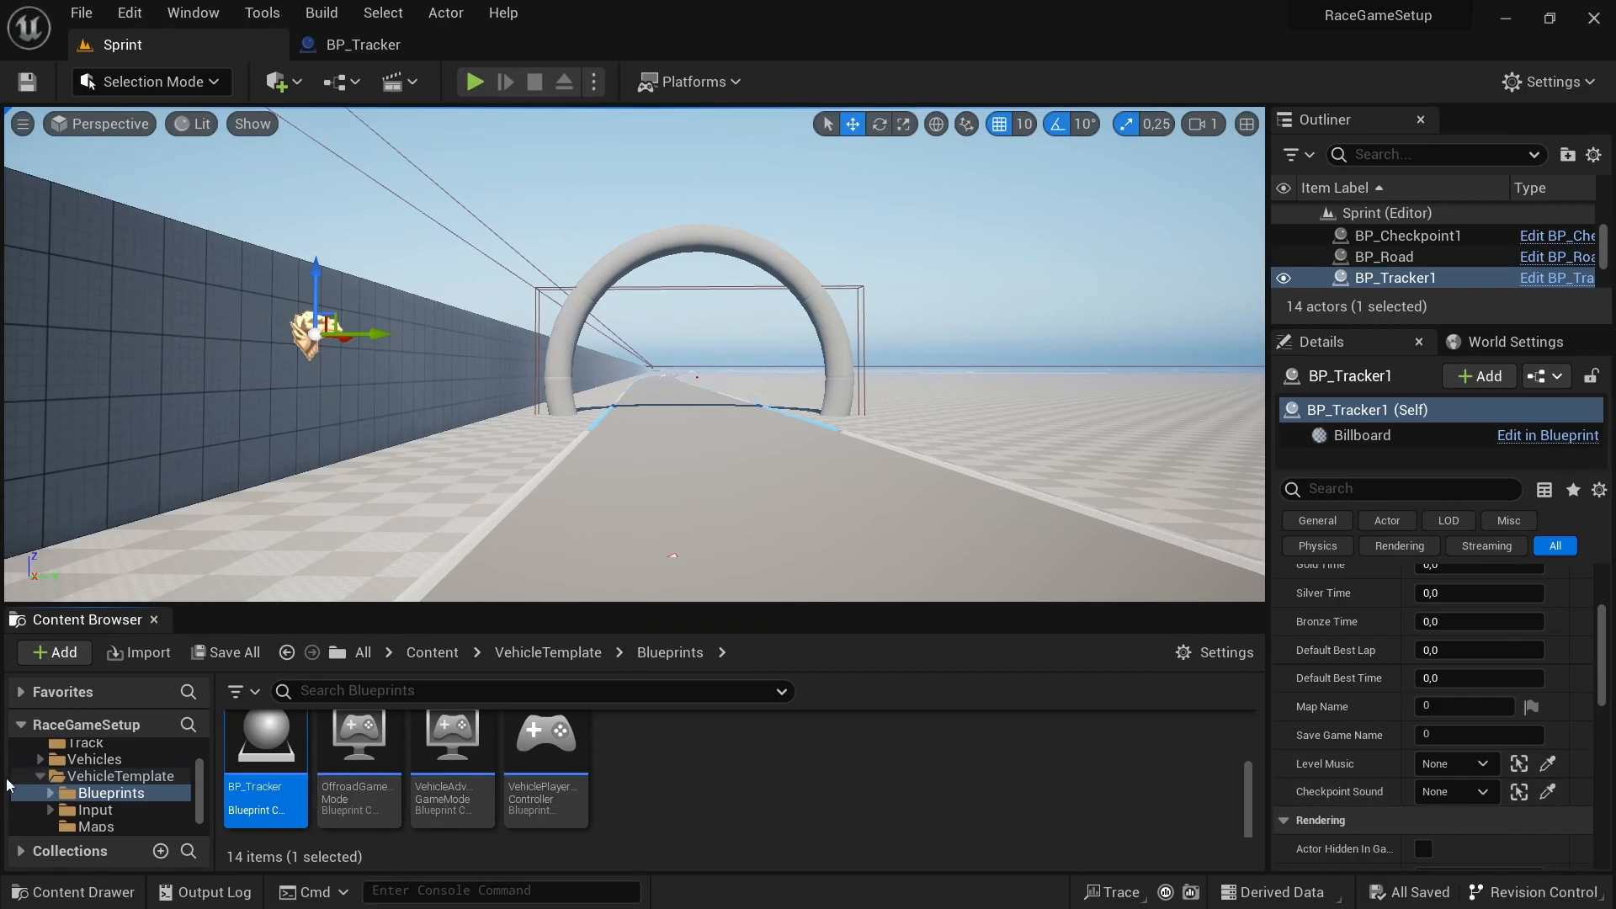
Create a new folder named Audio inside the VehicleTemplate content folder.
left_click(573, 655)
right_click(650, 769)
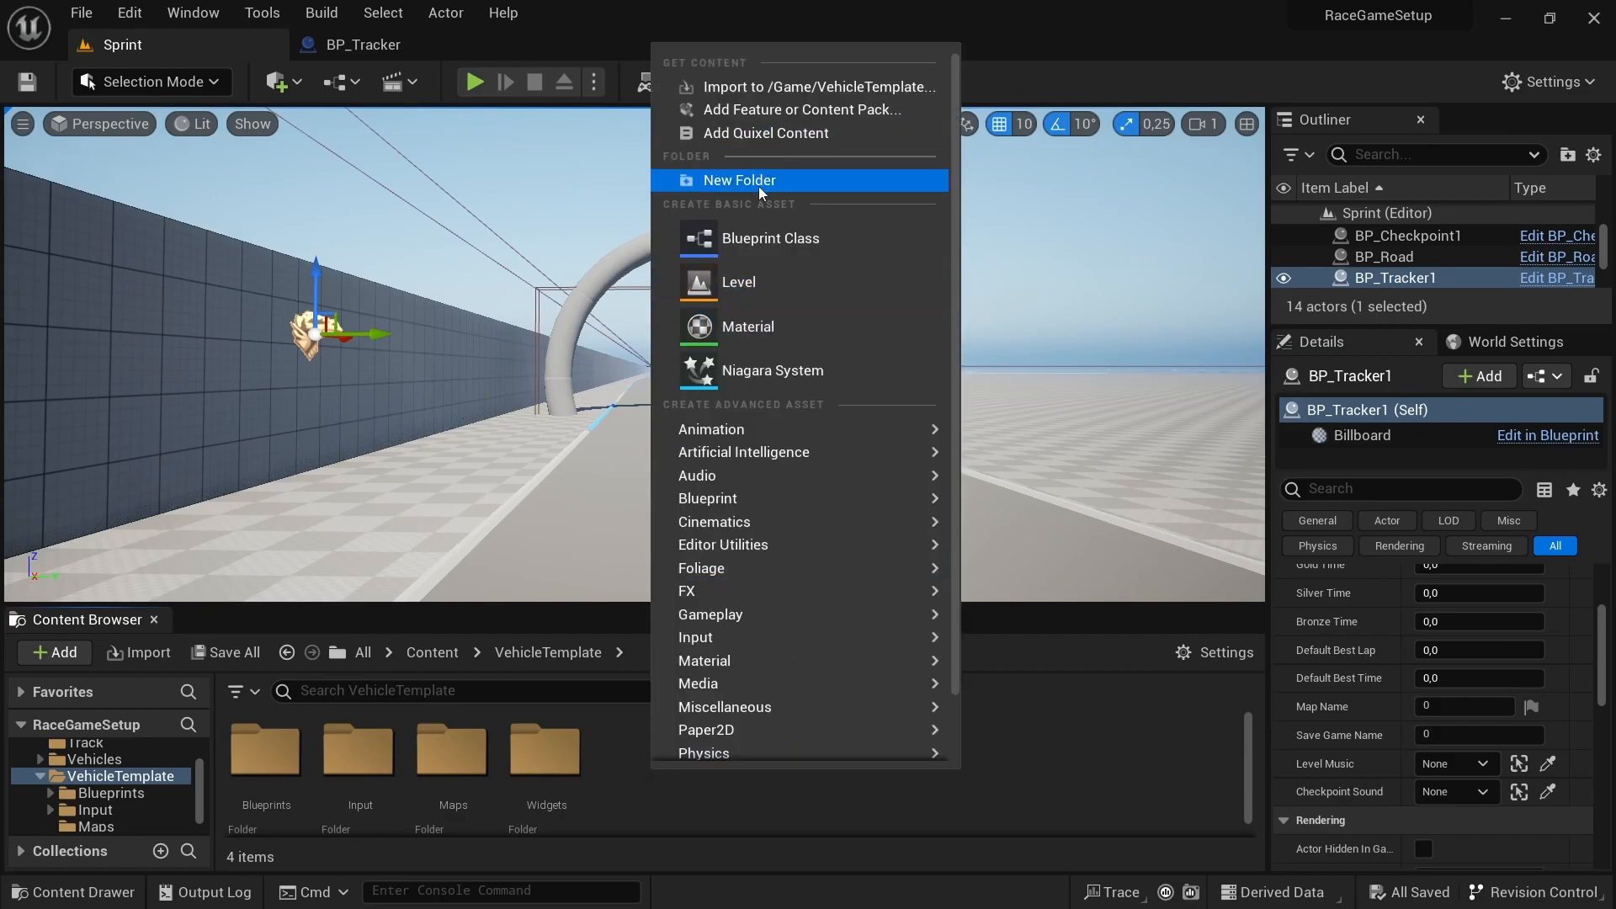
left_click(759, 182)
type("Audio")
key("Return")
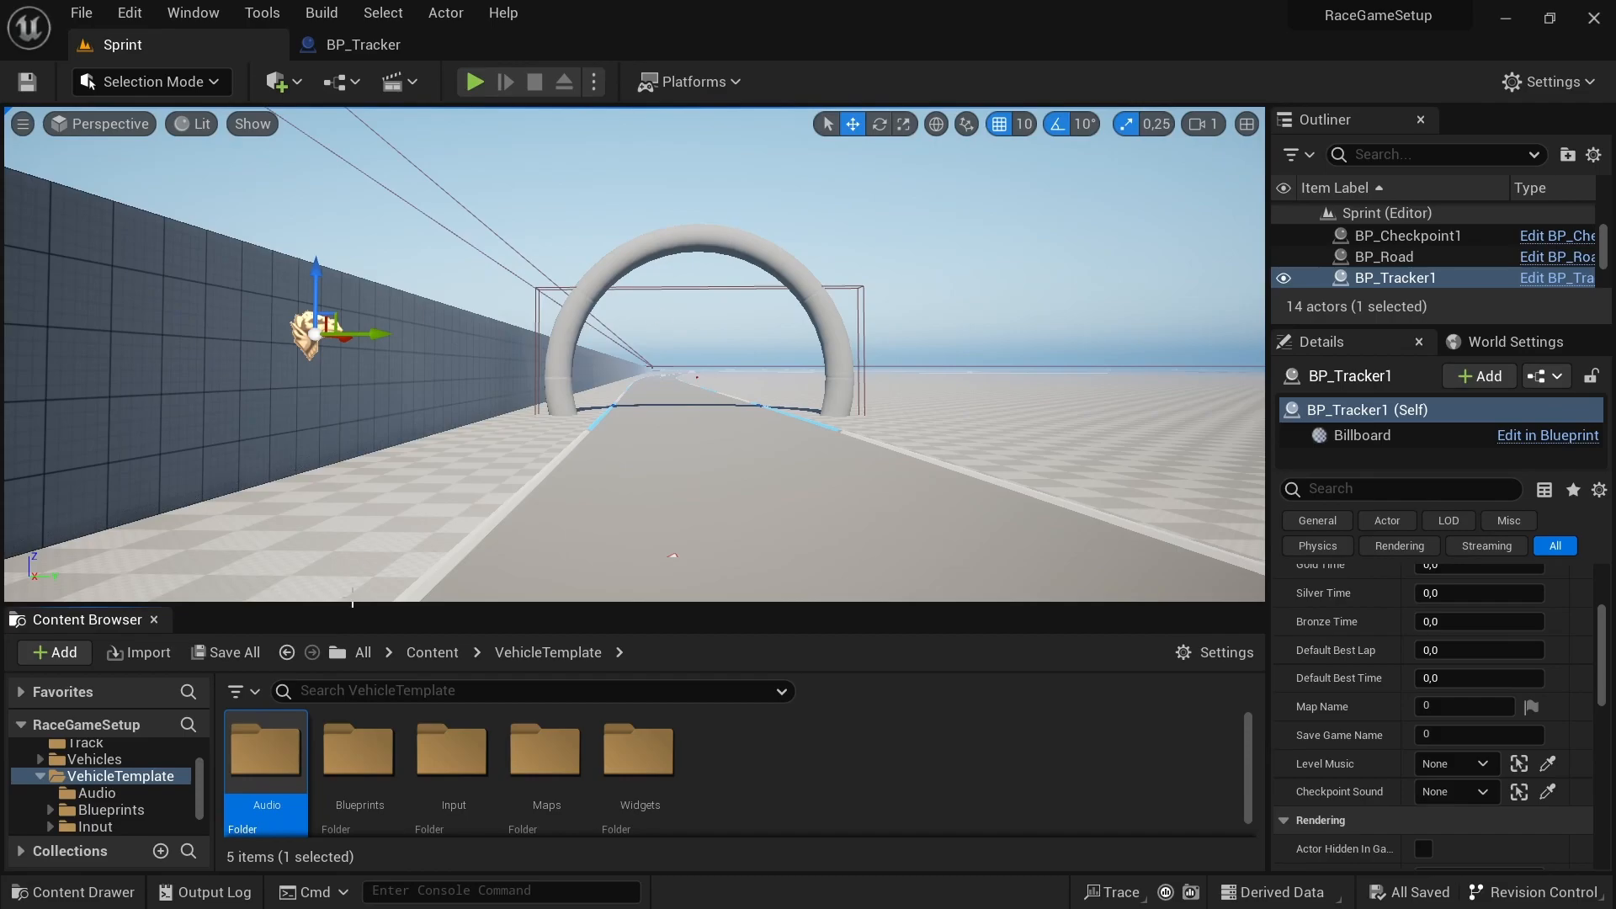
Import the Ambient and Checkpoint sound files from the Racing Game Setup Audio folder into the VehicleTemplate Audio folder.
double_click(266, 752)
right_click(497, 760)
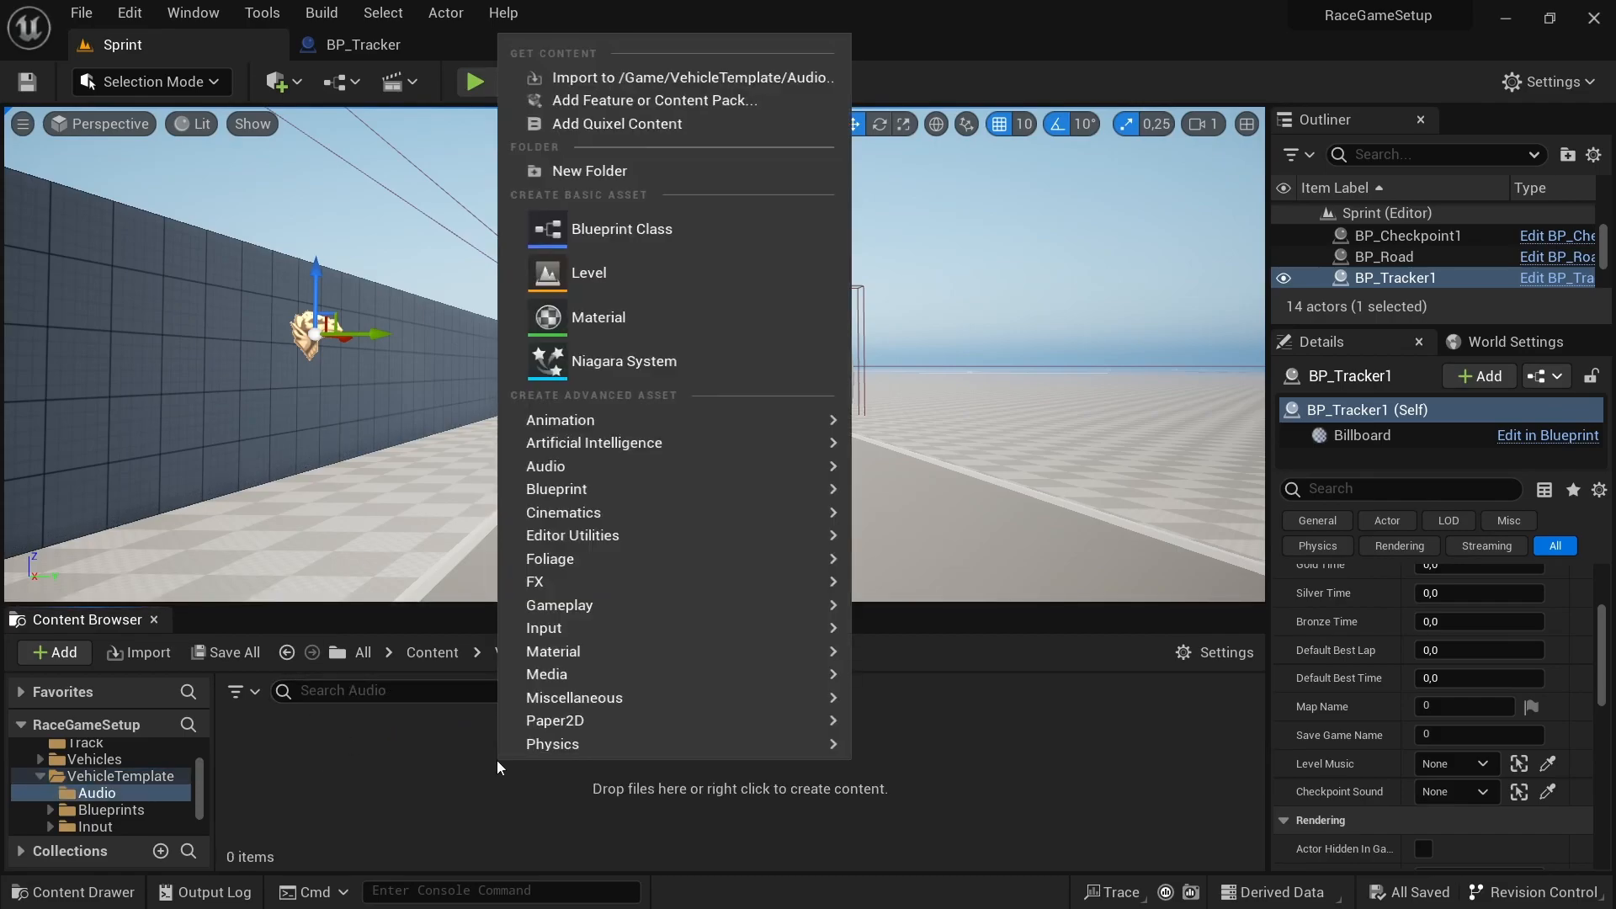
left_click(658, 82)
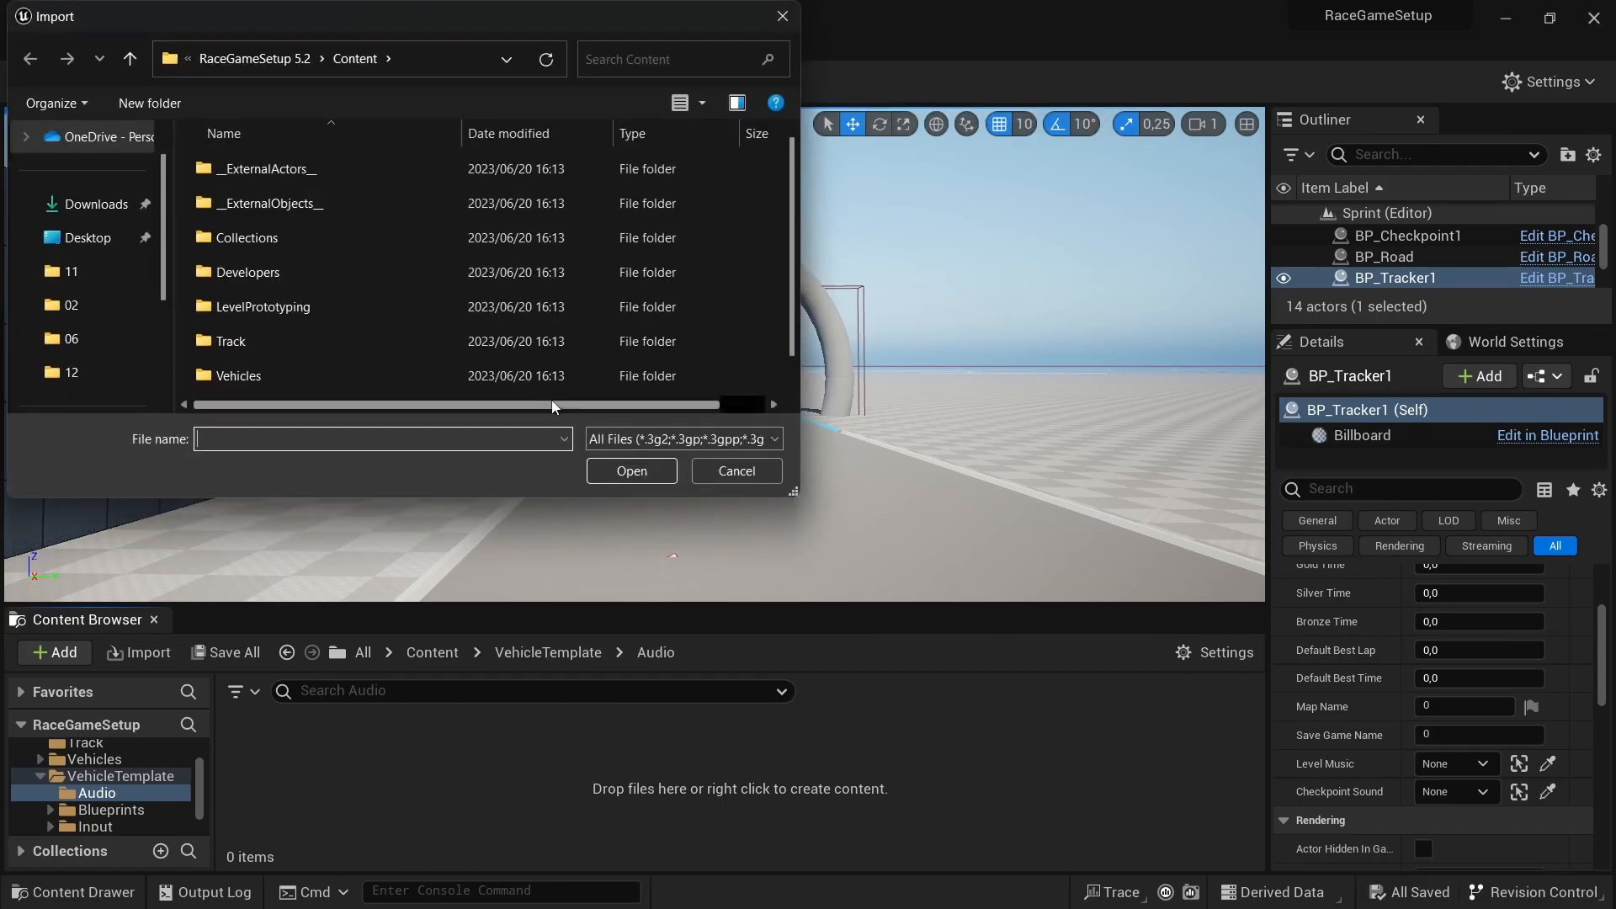
left_click(72, 372)
left_click(310, 65)
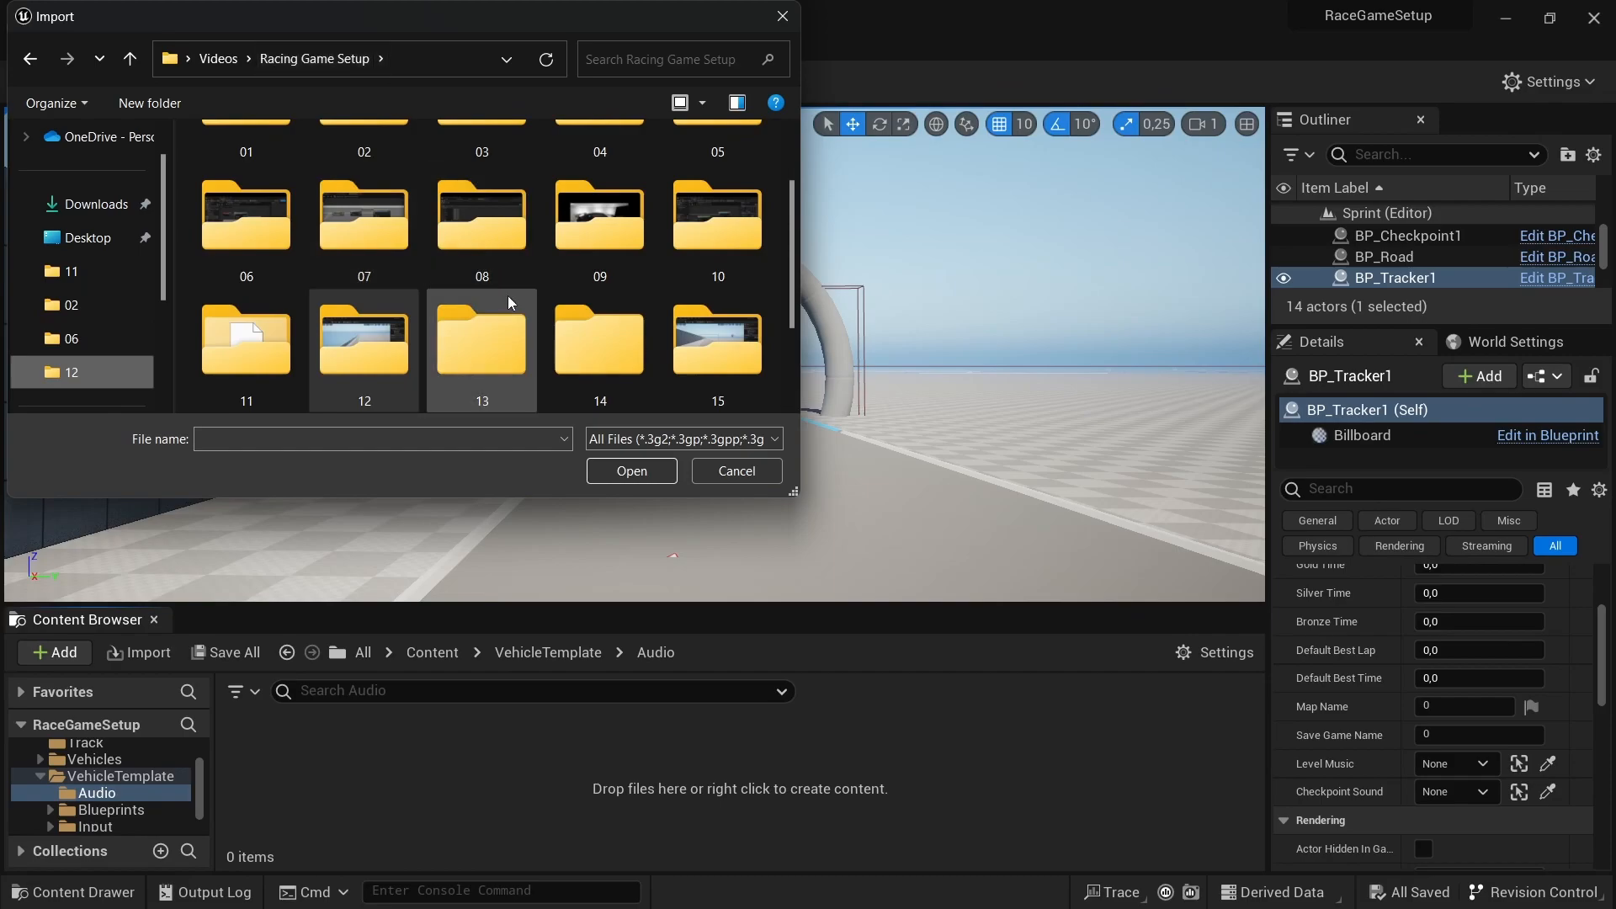
scroll(507, 295, "down", 2)
double_click(360, 368)
left_click_drag(237, 281, 413, 168)
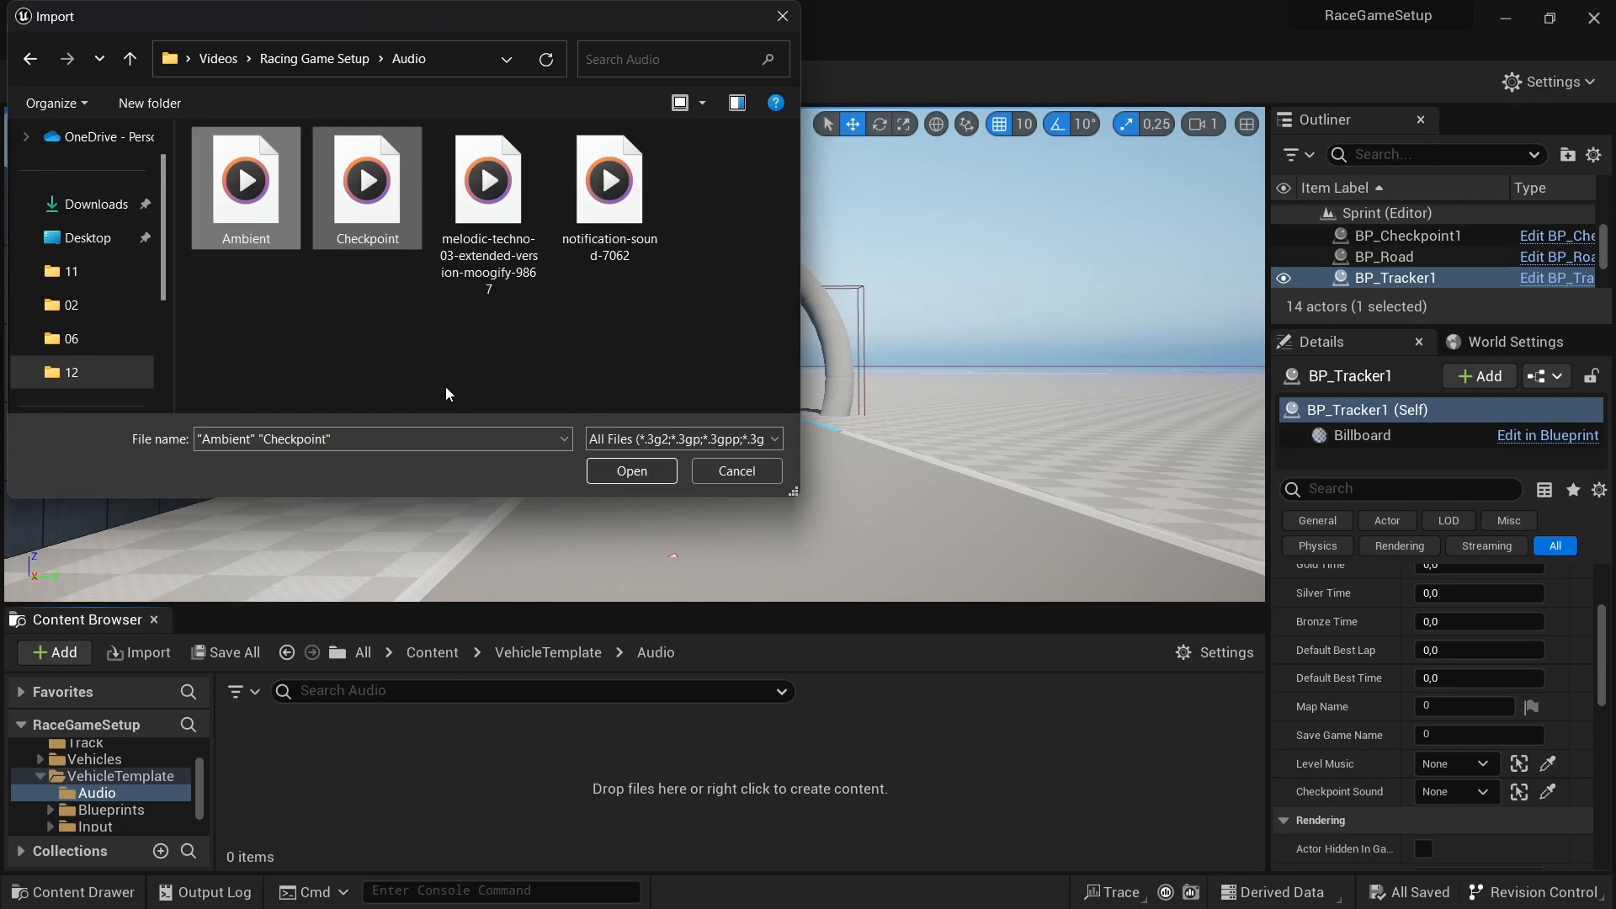
left_click(625, 467)
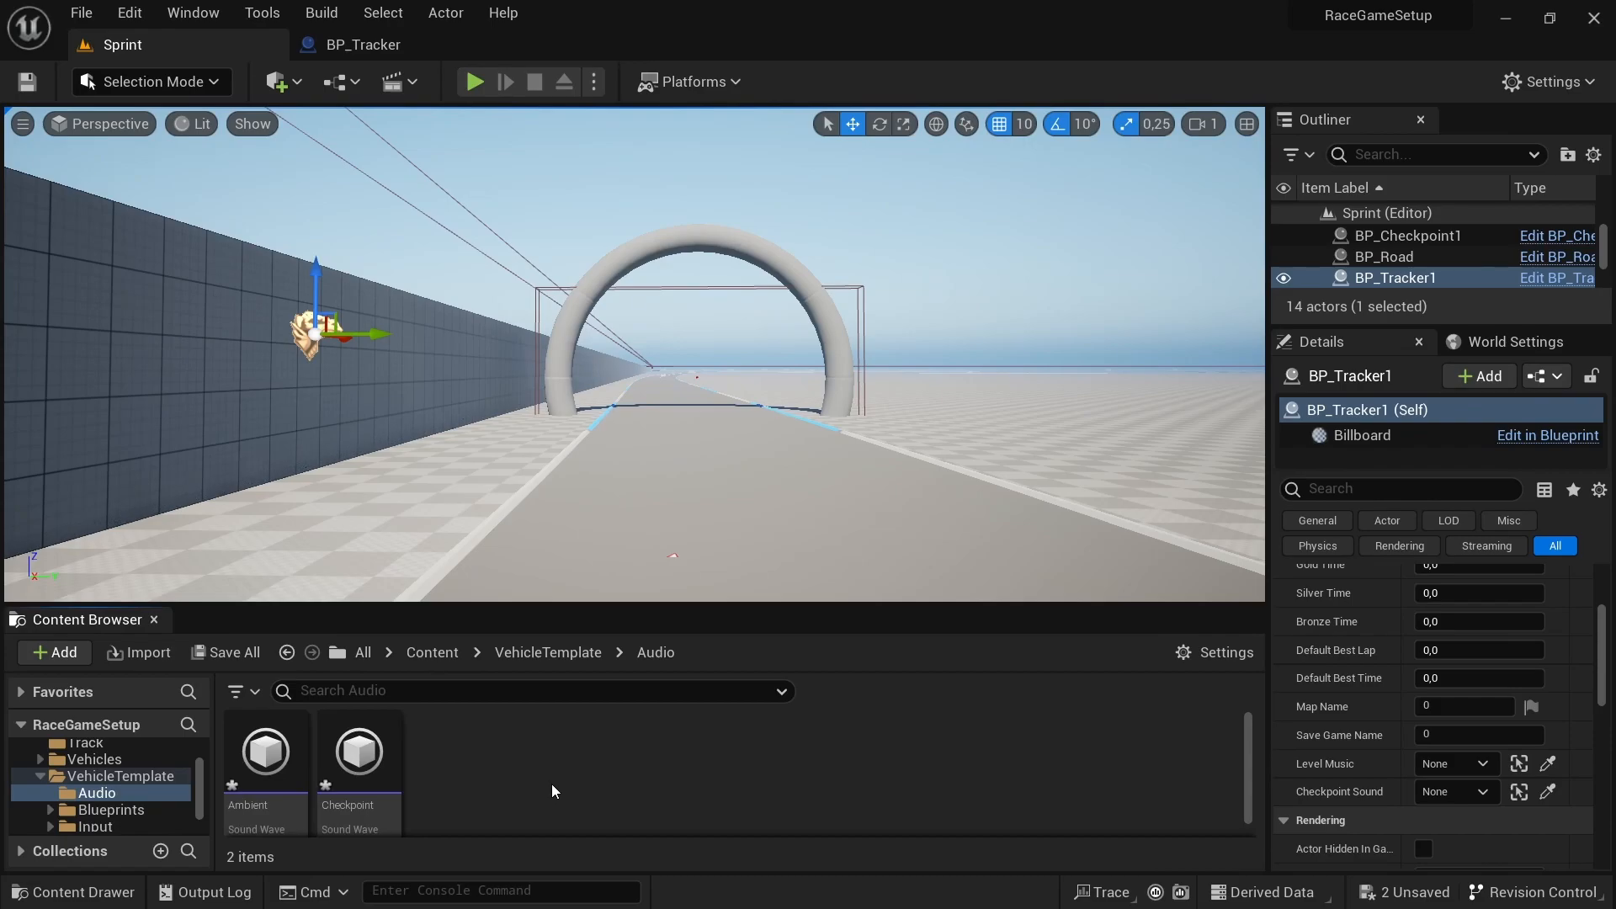
Save the imported sound assets and place Ambient and Checkpoint in the Sprint level, next to each other near the wall.
scroll(552, 784, "down", 1)
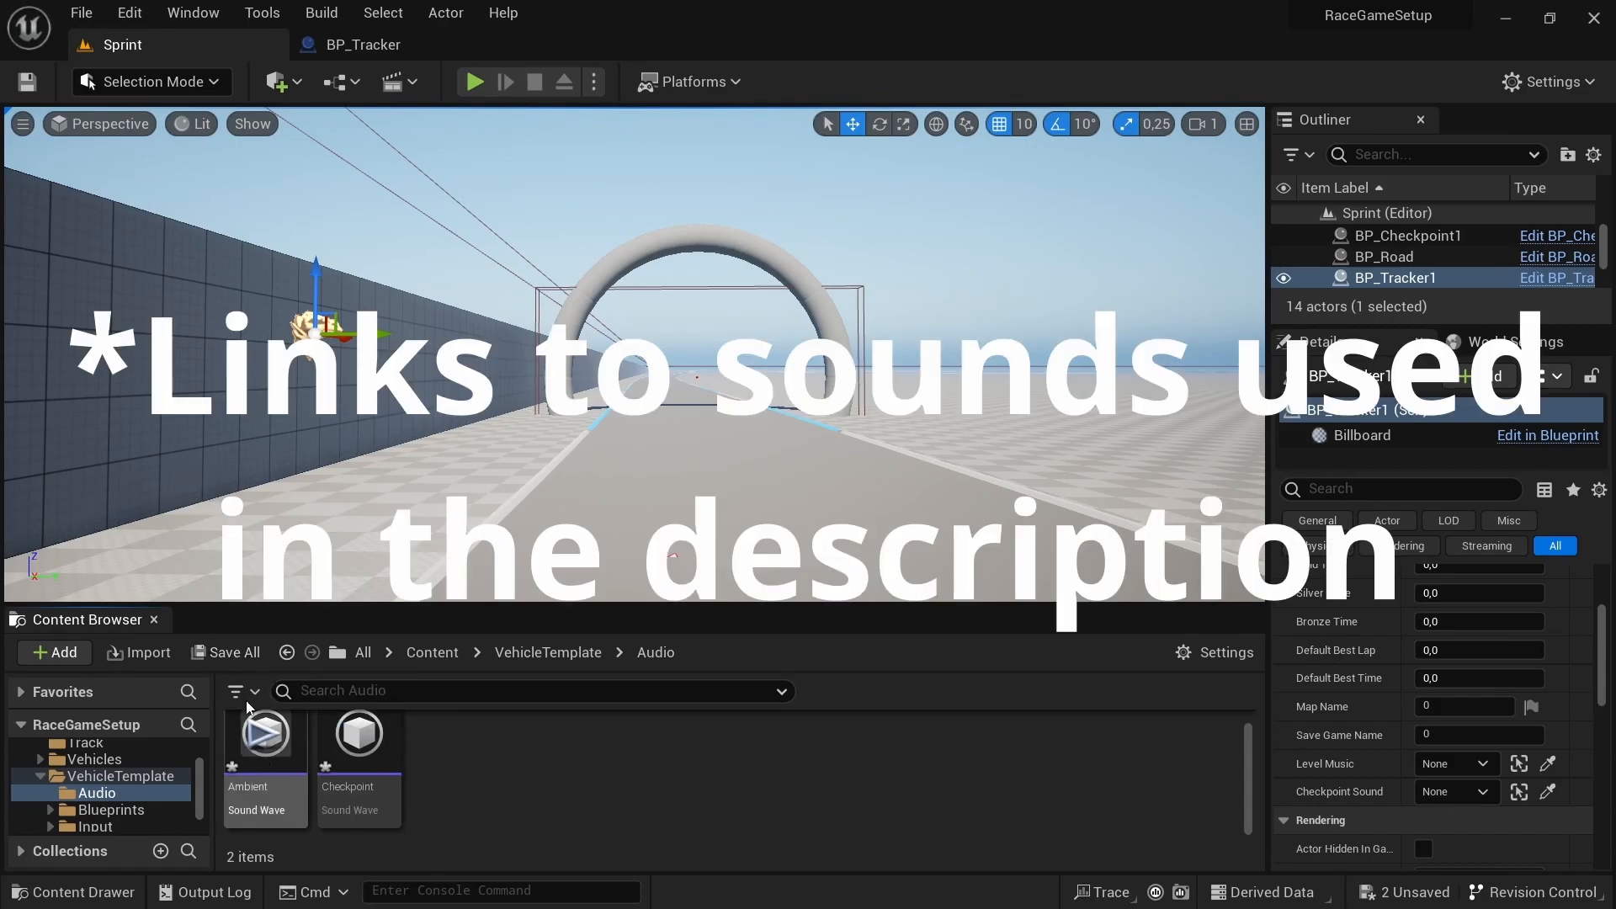
left_click(226, 653)
left_click(955, 700)
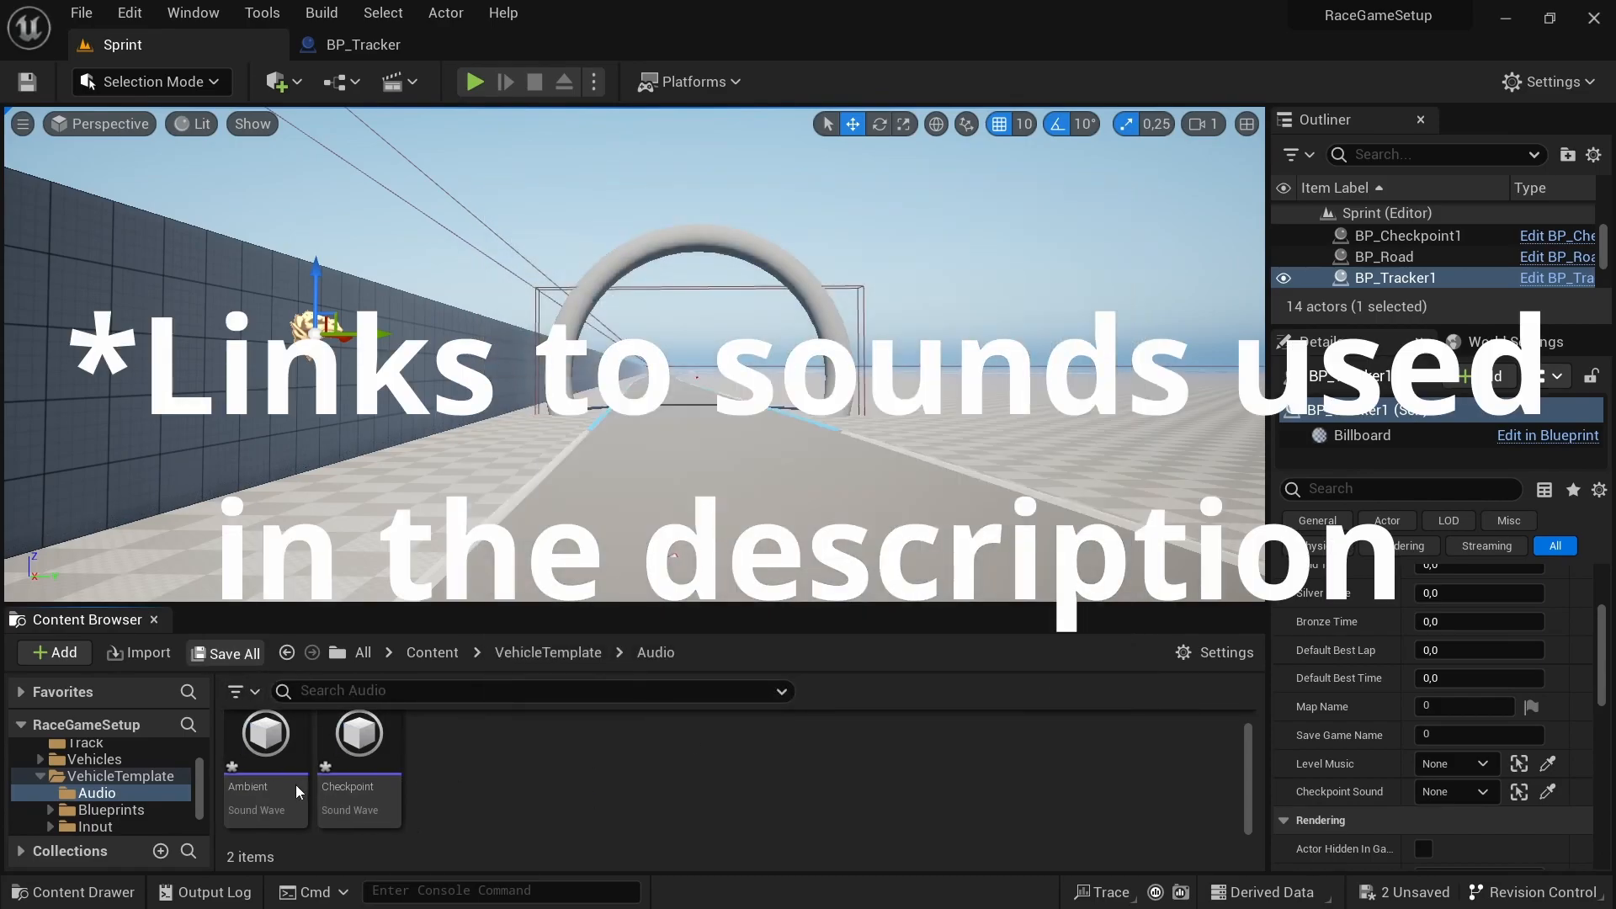
left_click_drag(299, 791, 156, 568)
left_click_drag(358, 758, 286, 575)
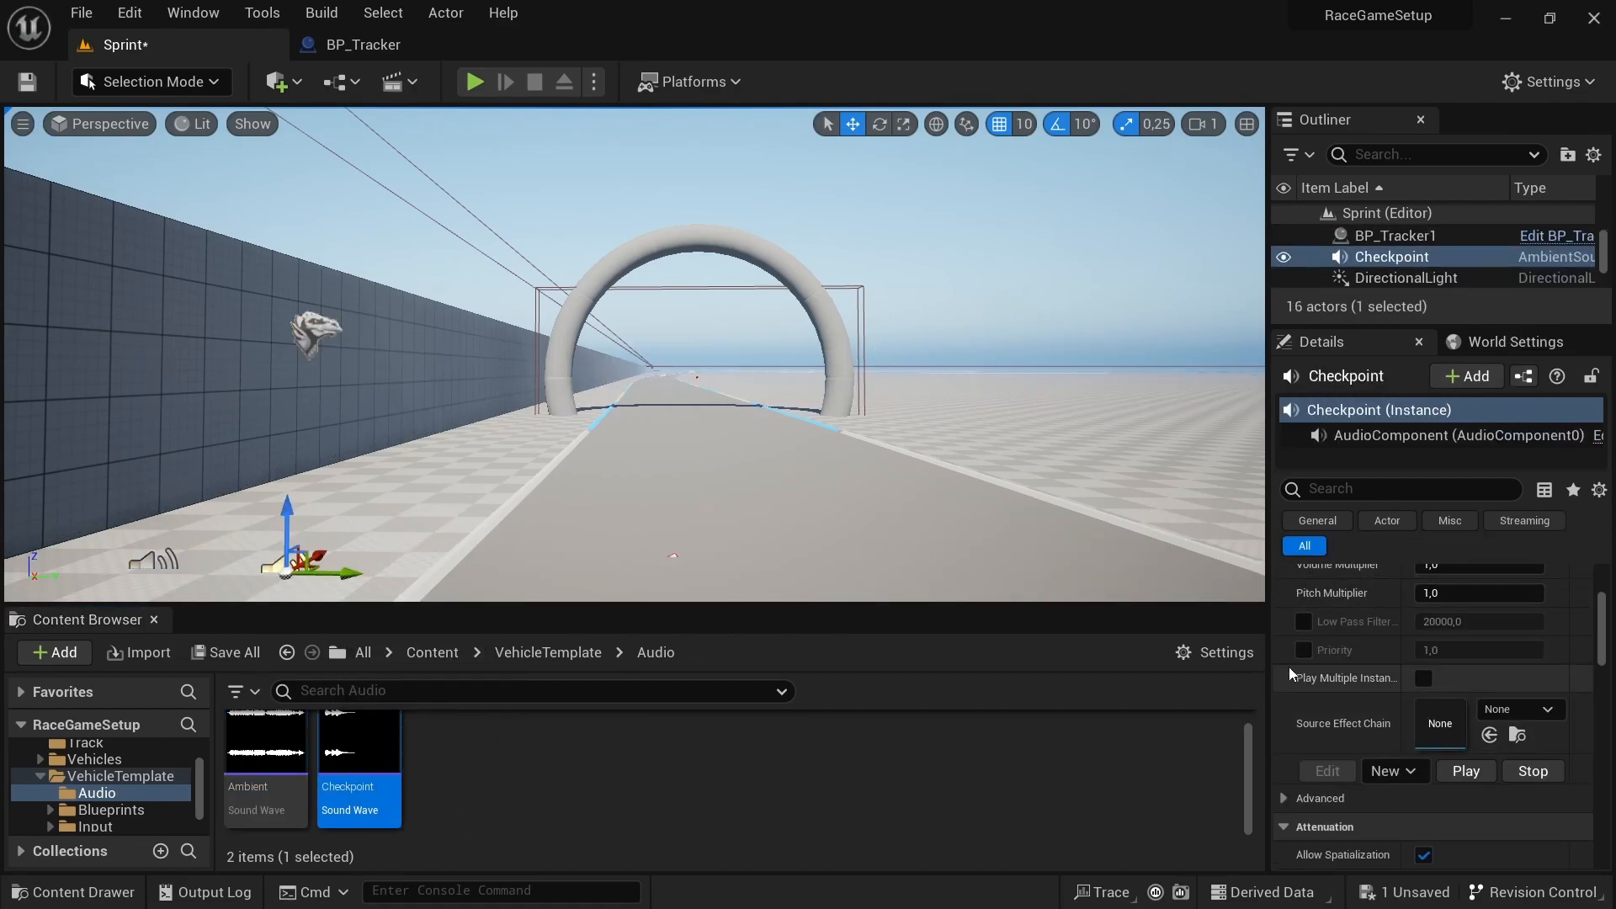
Assign Ambient as BP_Tracker1's Level Music and Checkpoint as its Checkpoint Sound, and save the level.
left_click(309, 335)
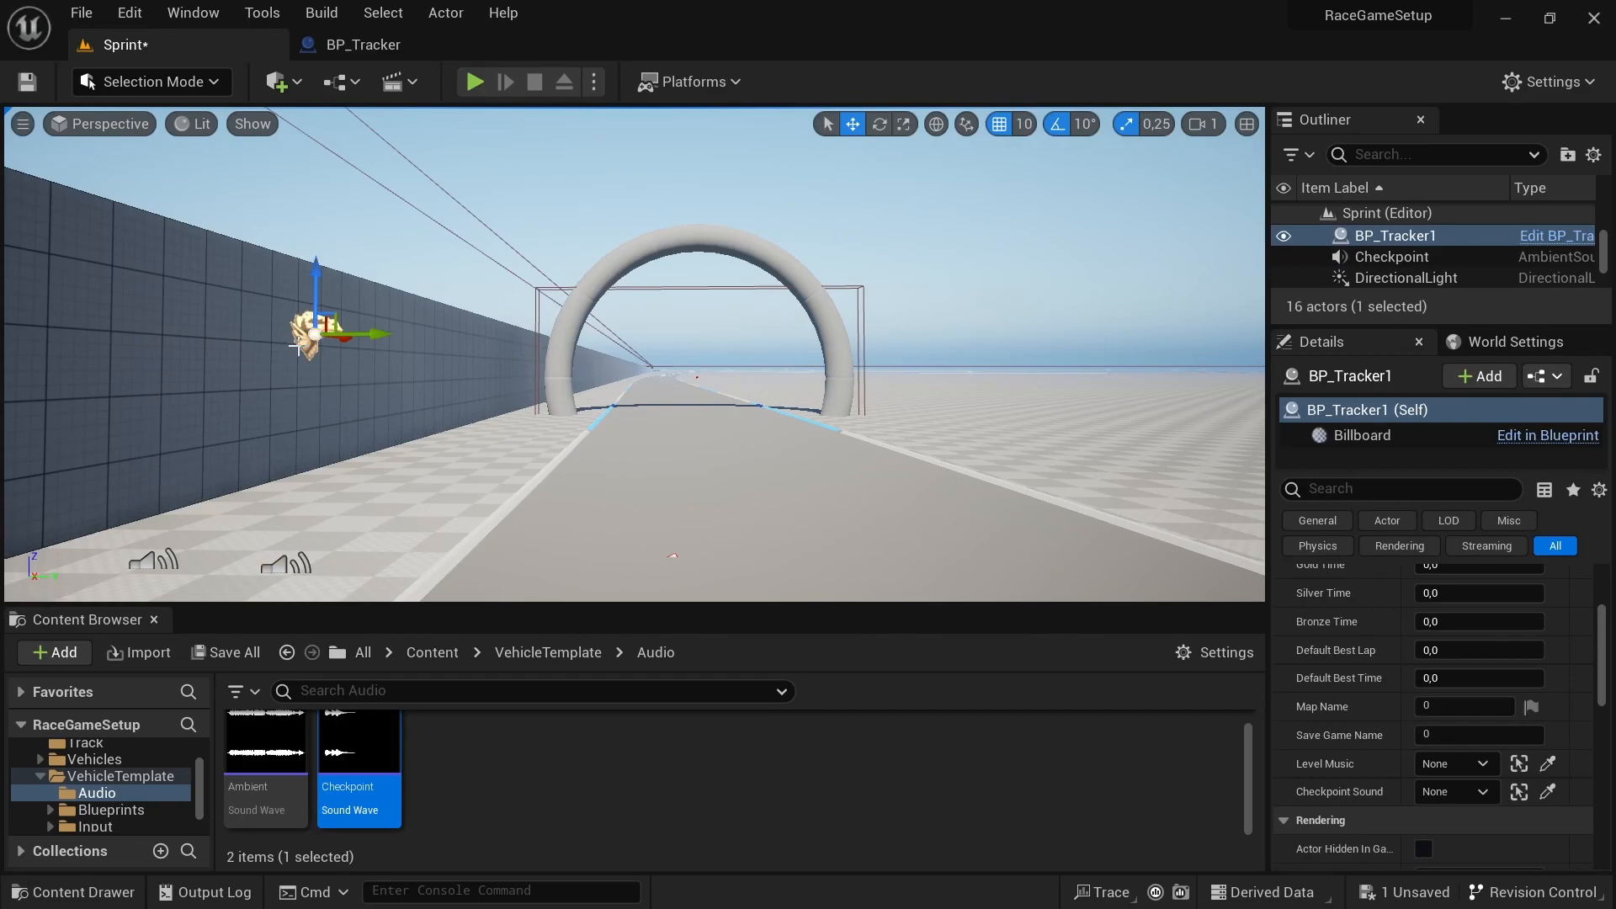
left_click(1464, 763)
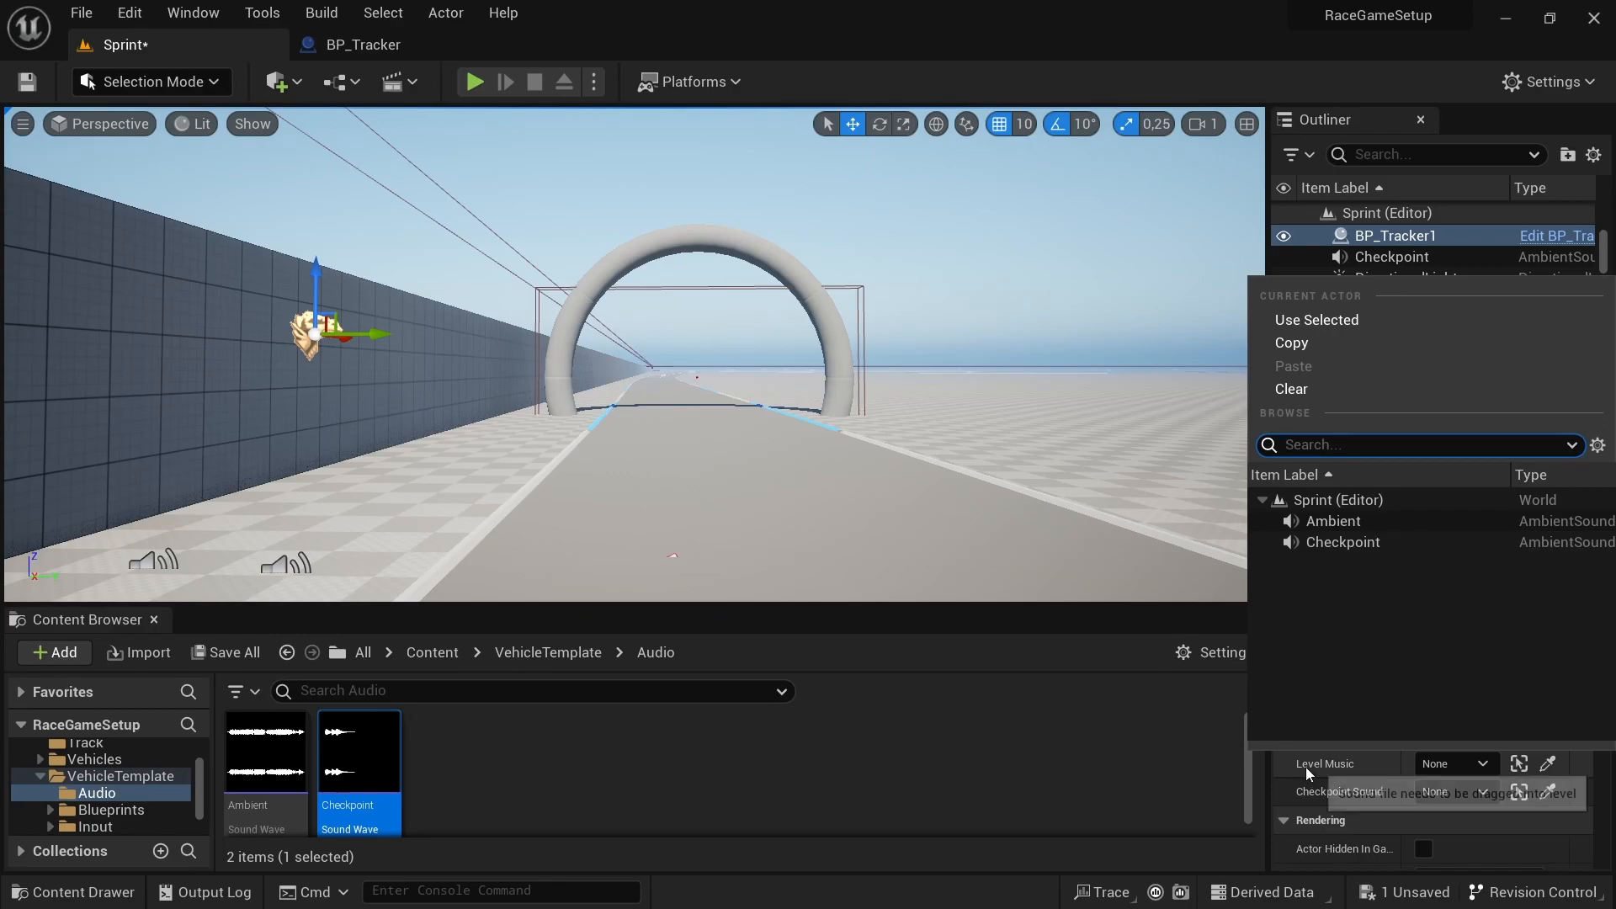
left_click(1345, 522)
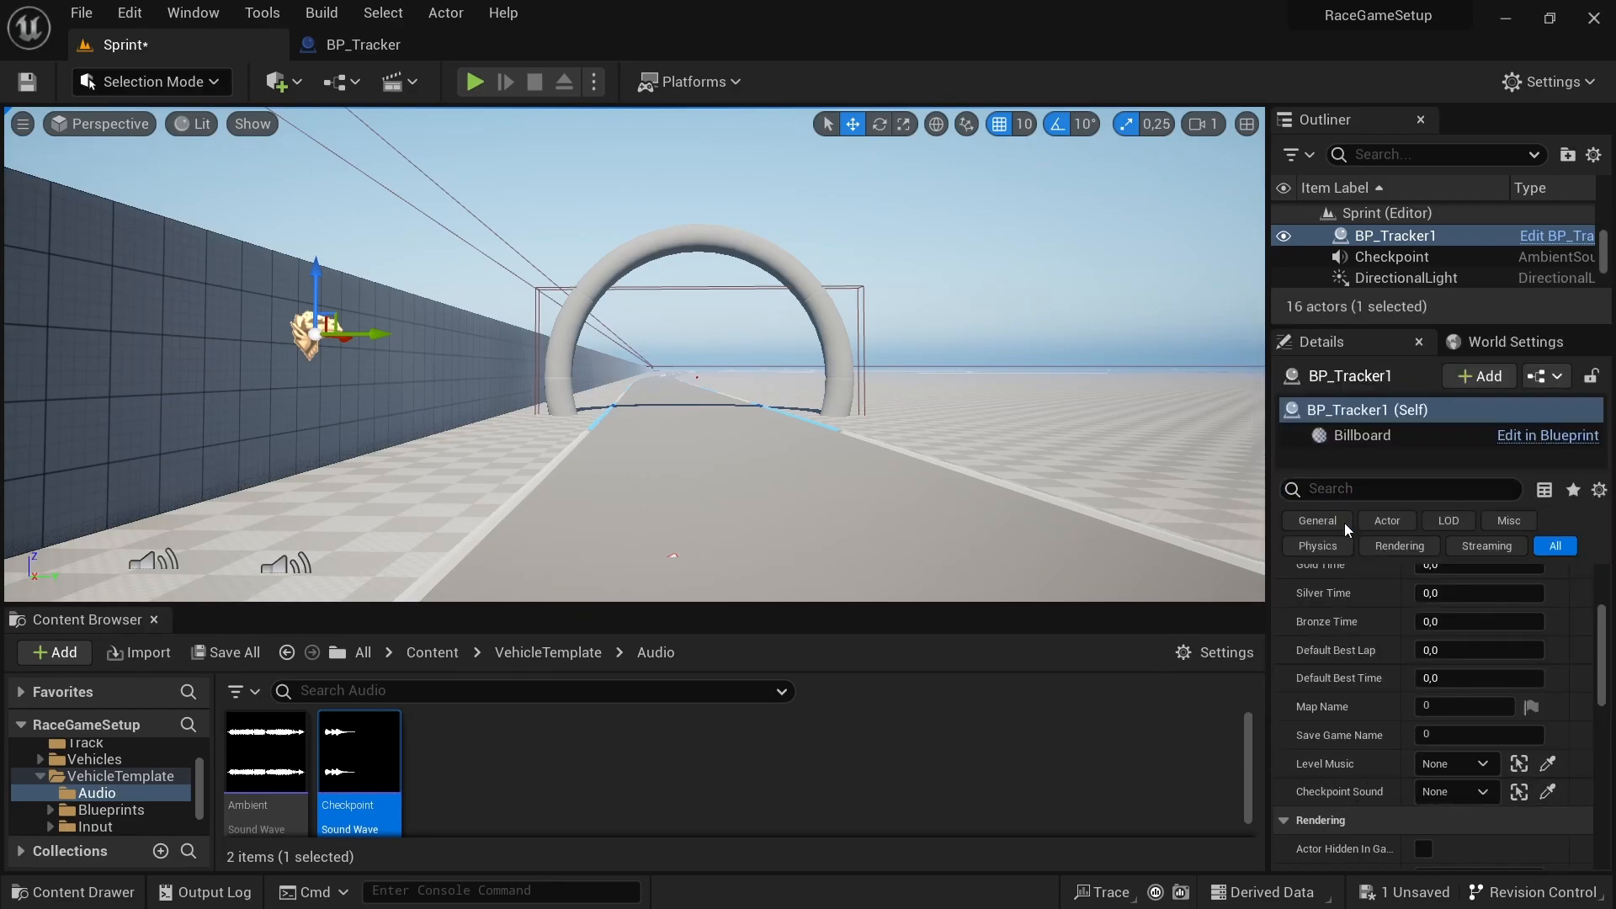
left_click(1447, 791)
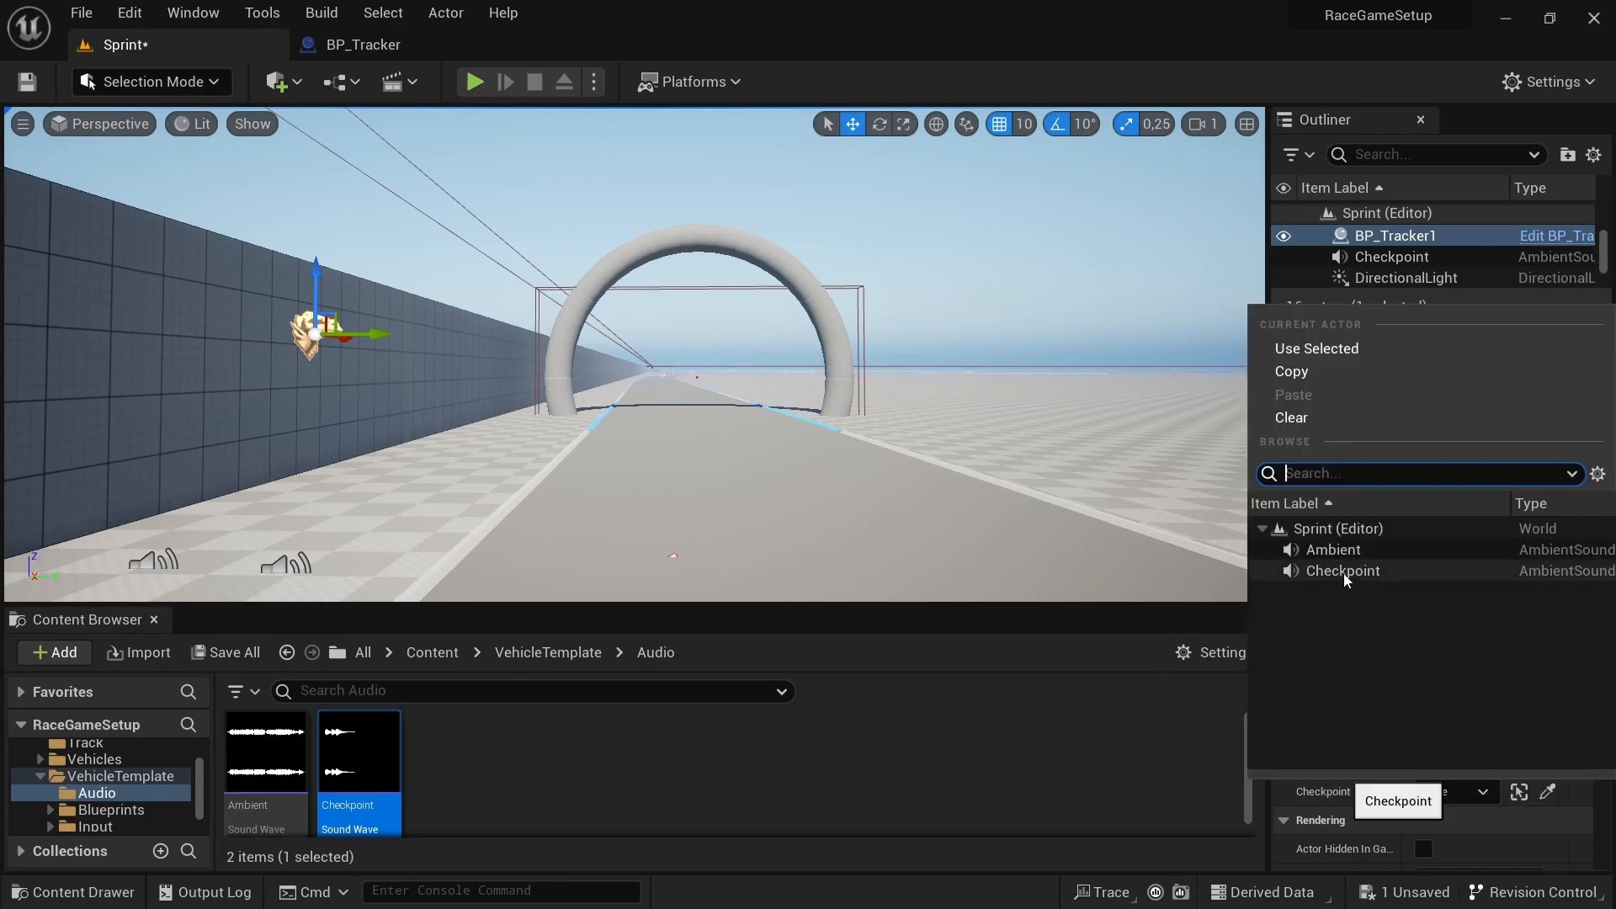
left_click(1343, 573)
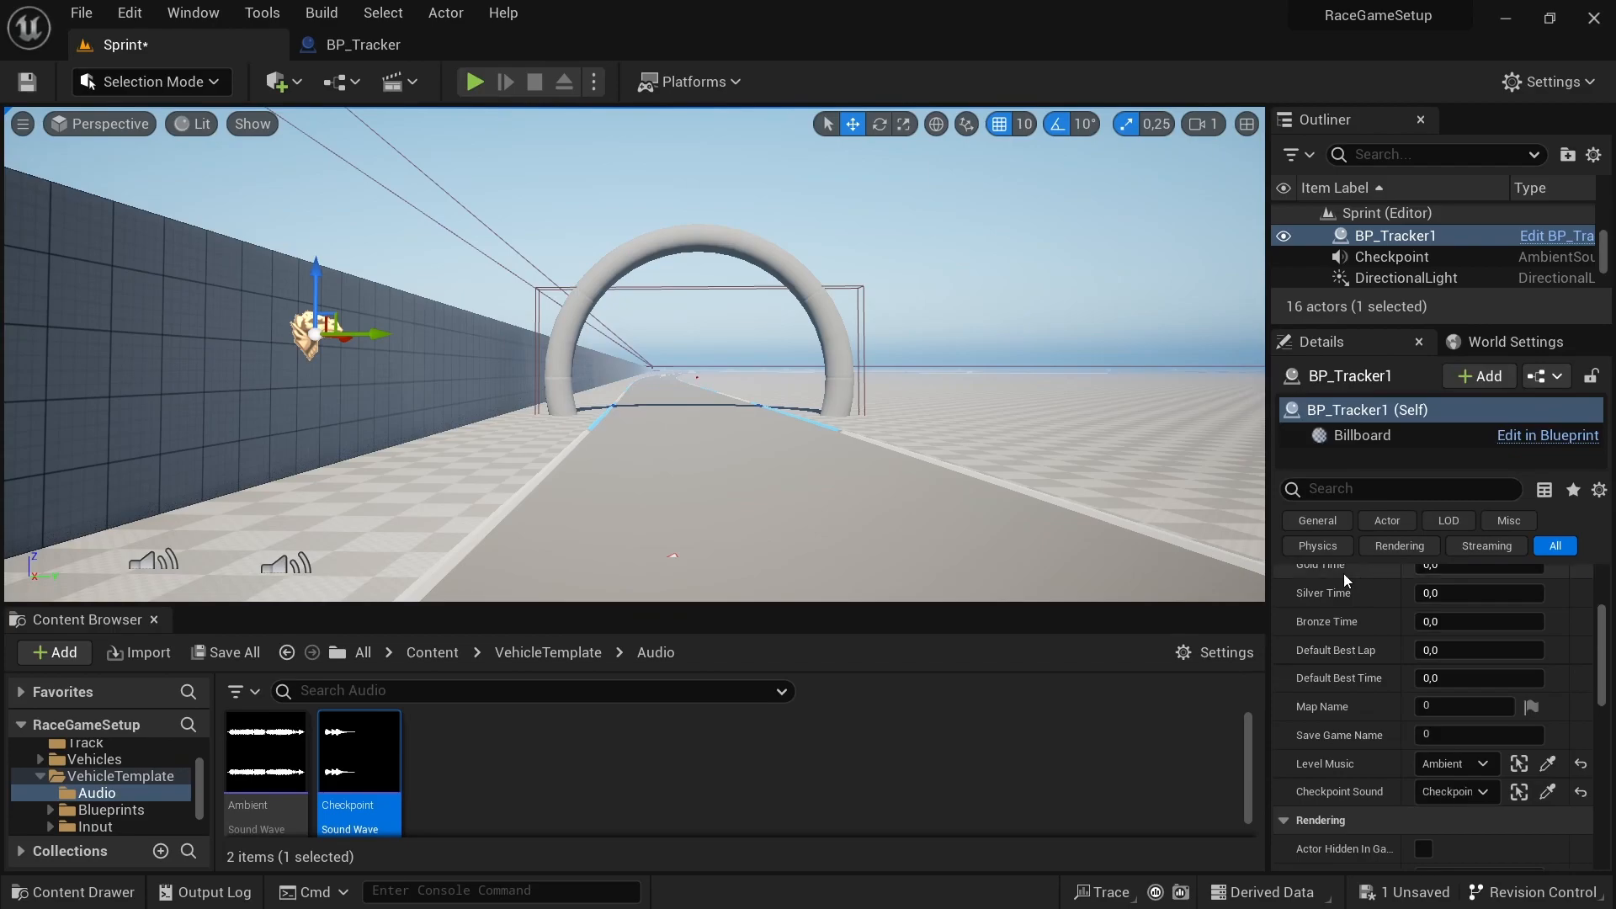
left_click(227, 653)
left_click(987, 703)
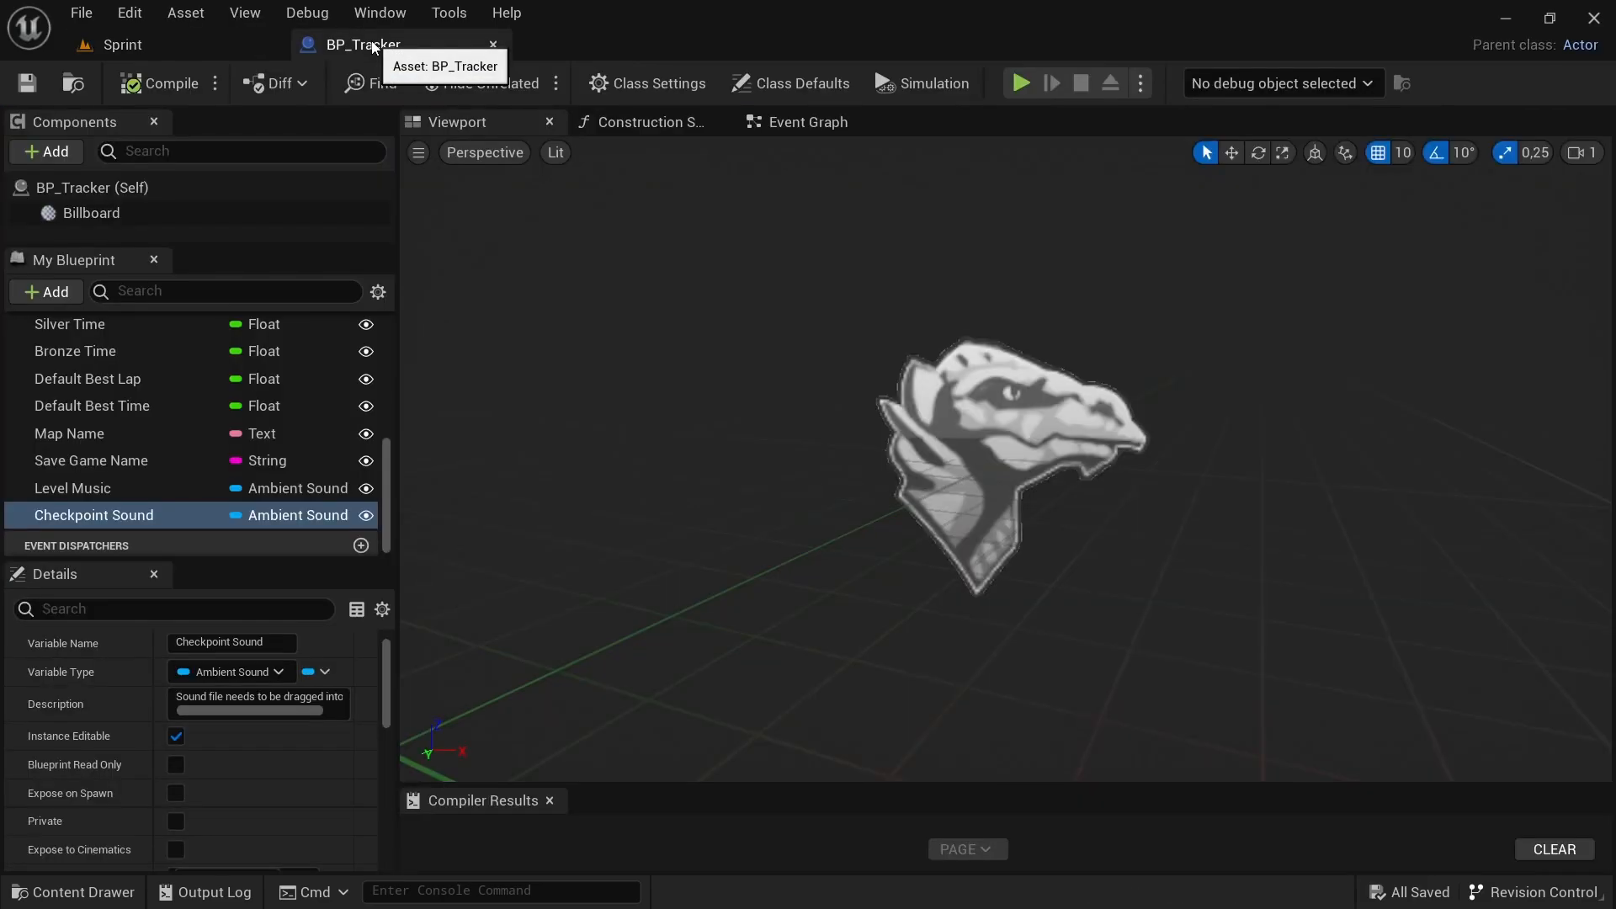
In the BP_Tracker blueprint, collapse the Custom Settings category and add a new variable named Checkpoints.
left_click(383, 45)
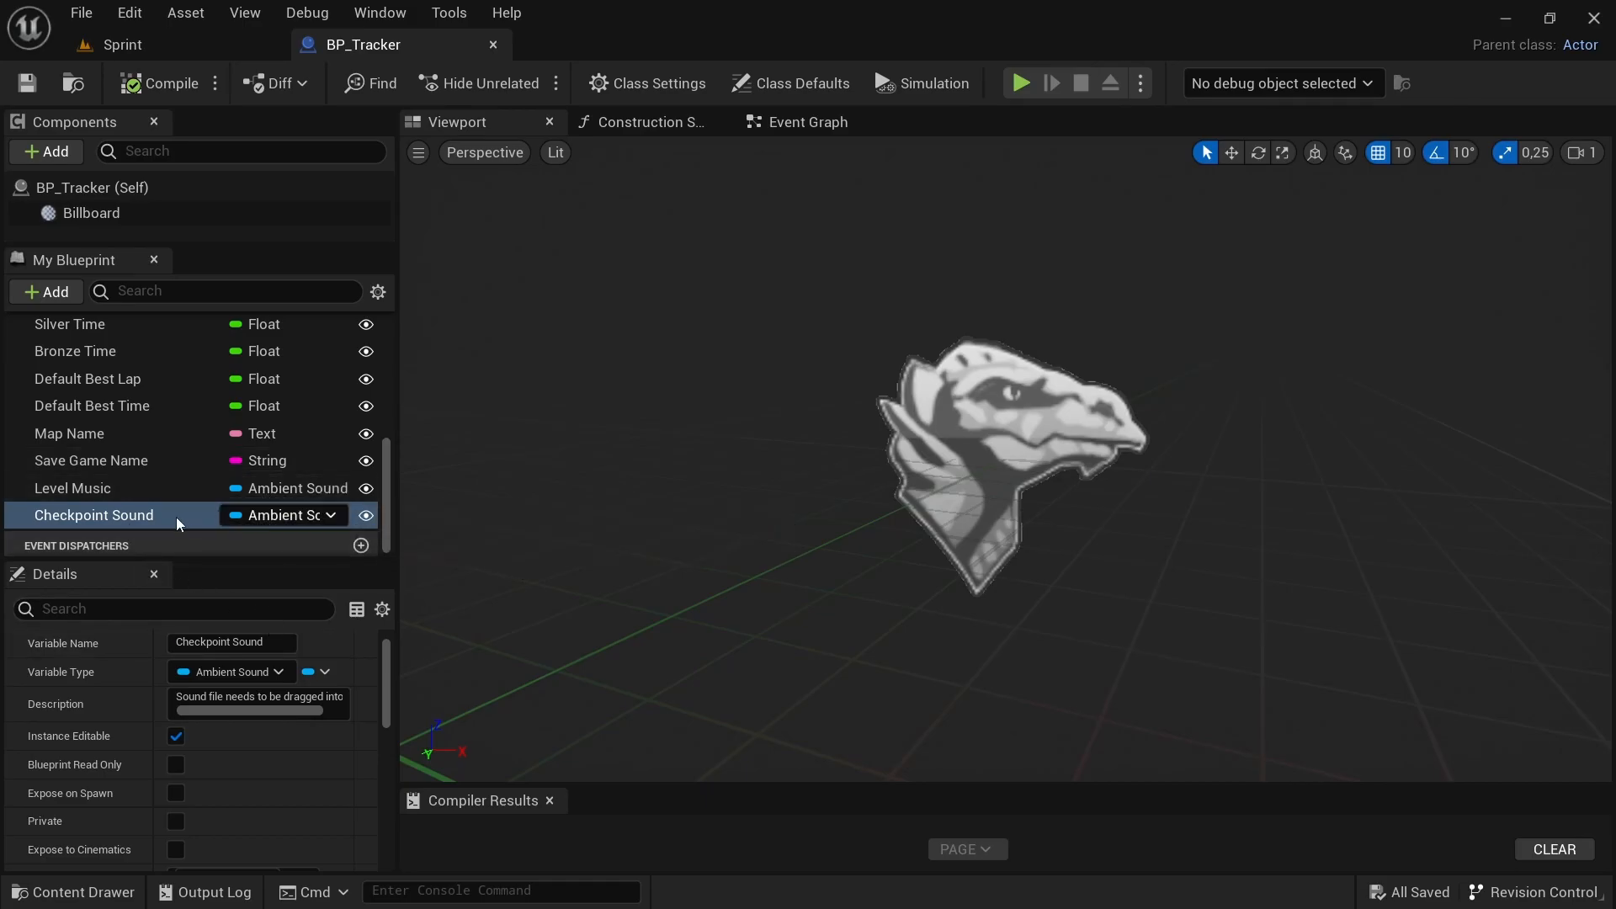
scroll(137, 503, "up", 5)
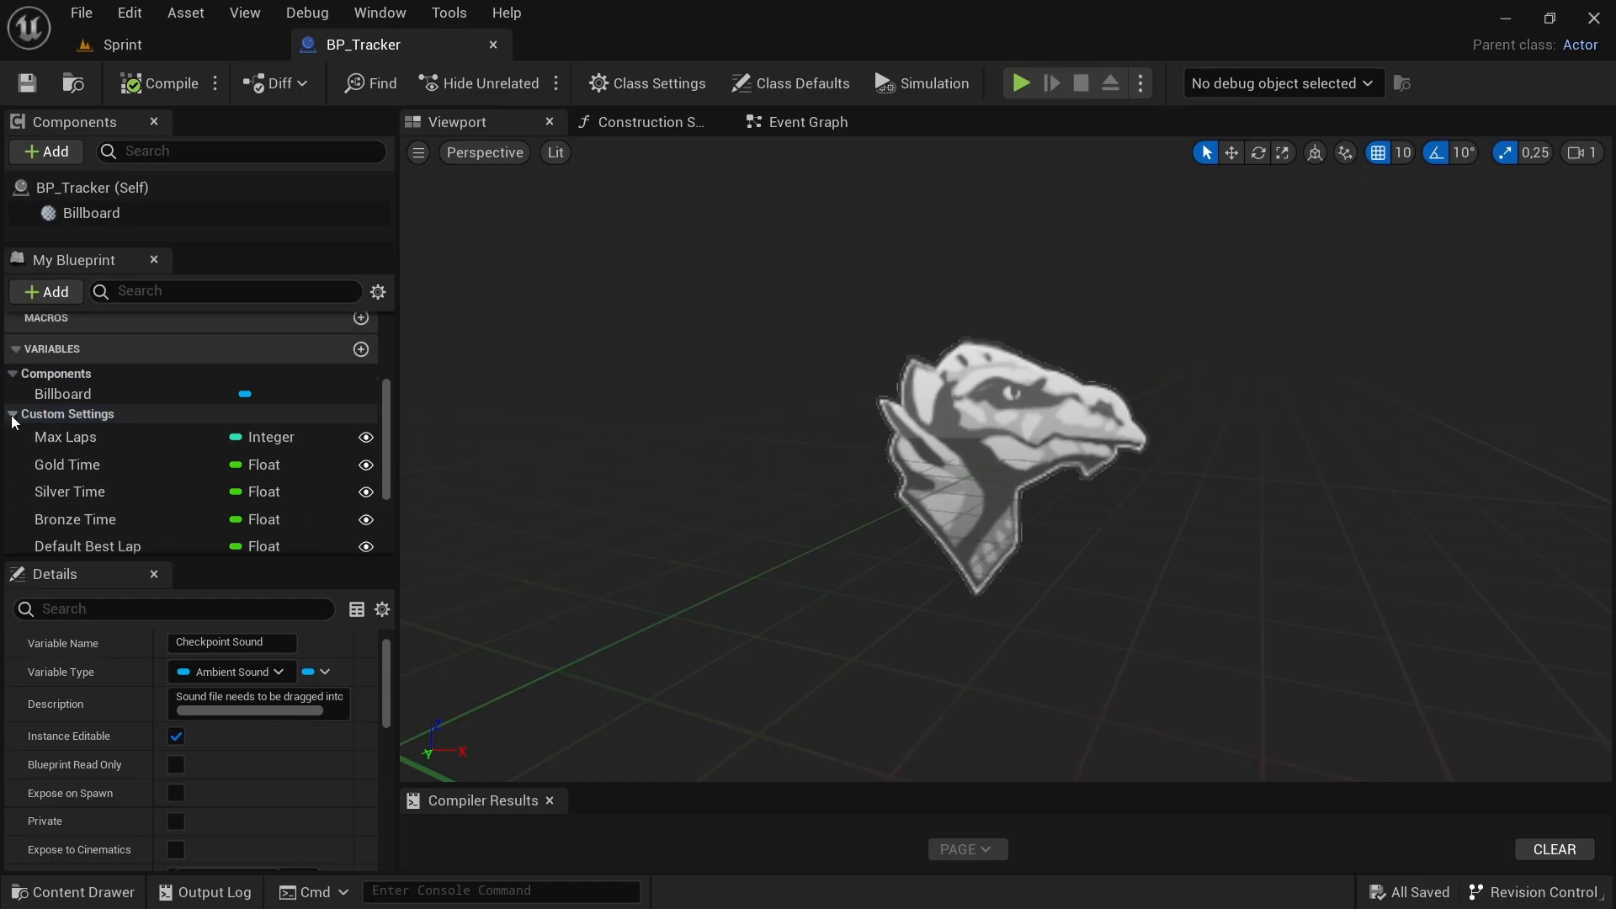
left_click(13, 416)
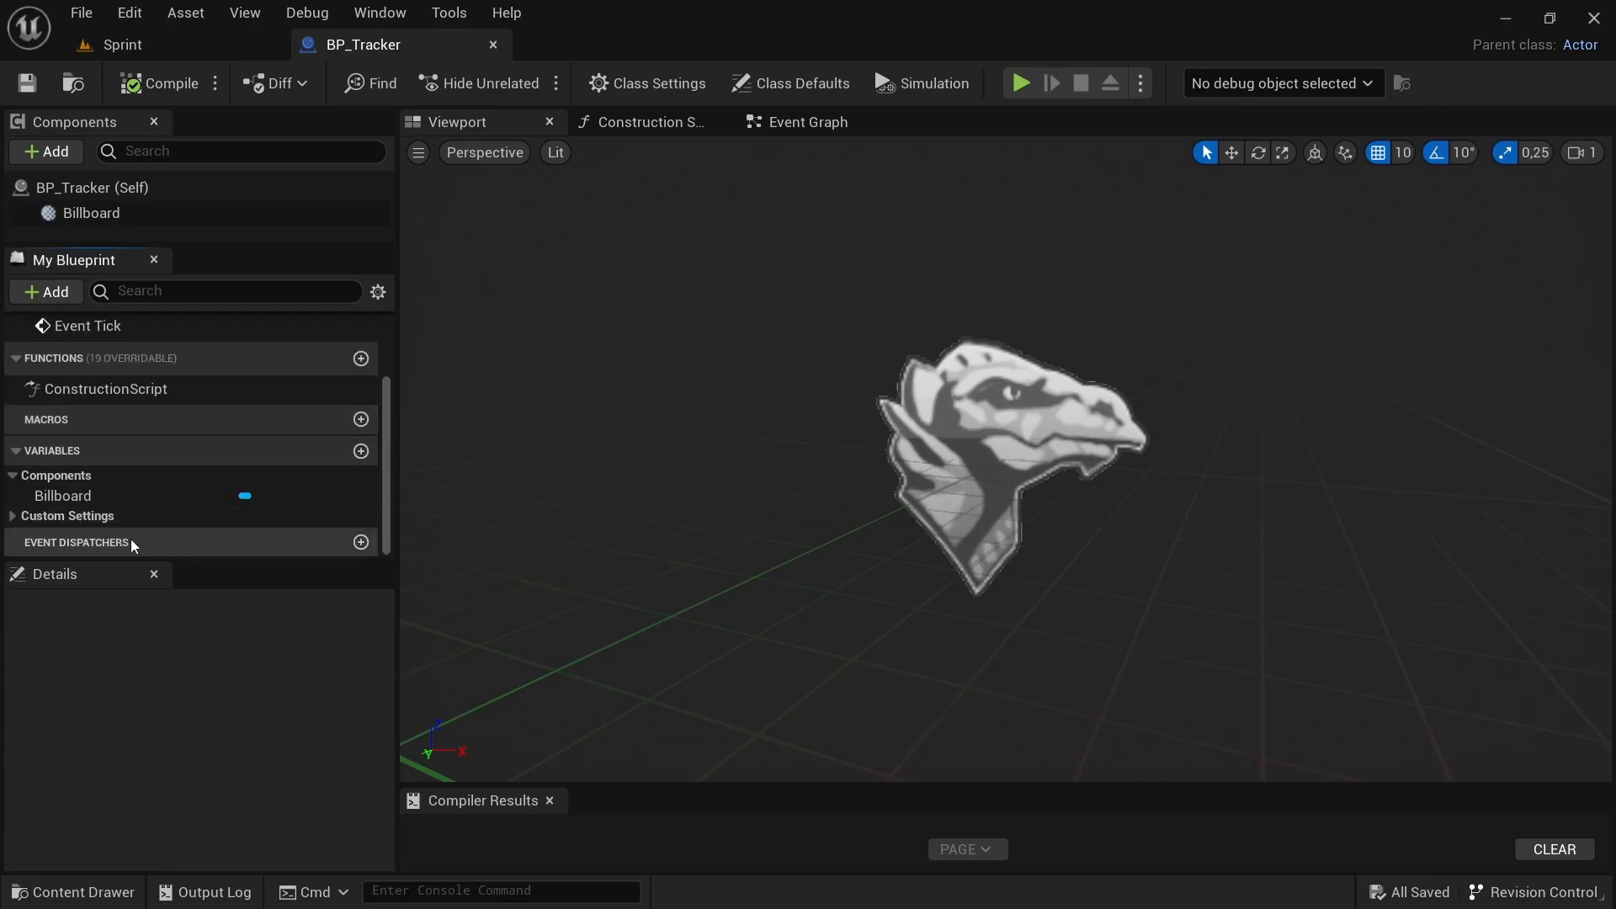
left_click(361, 451)
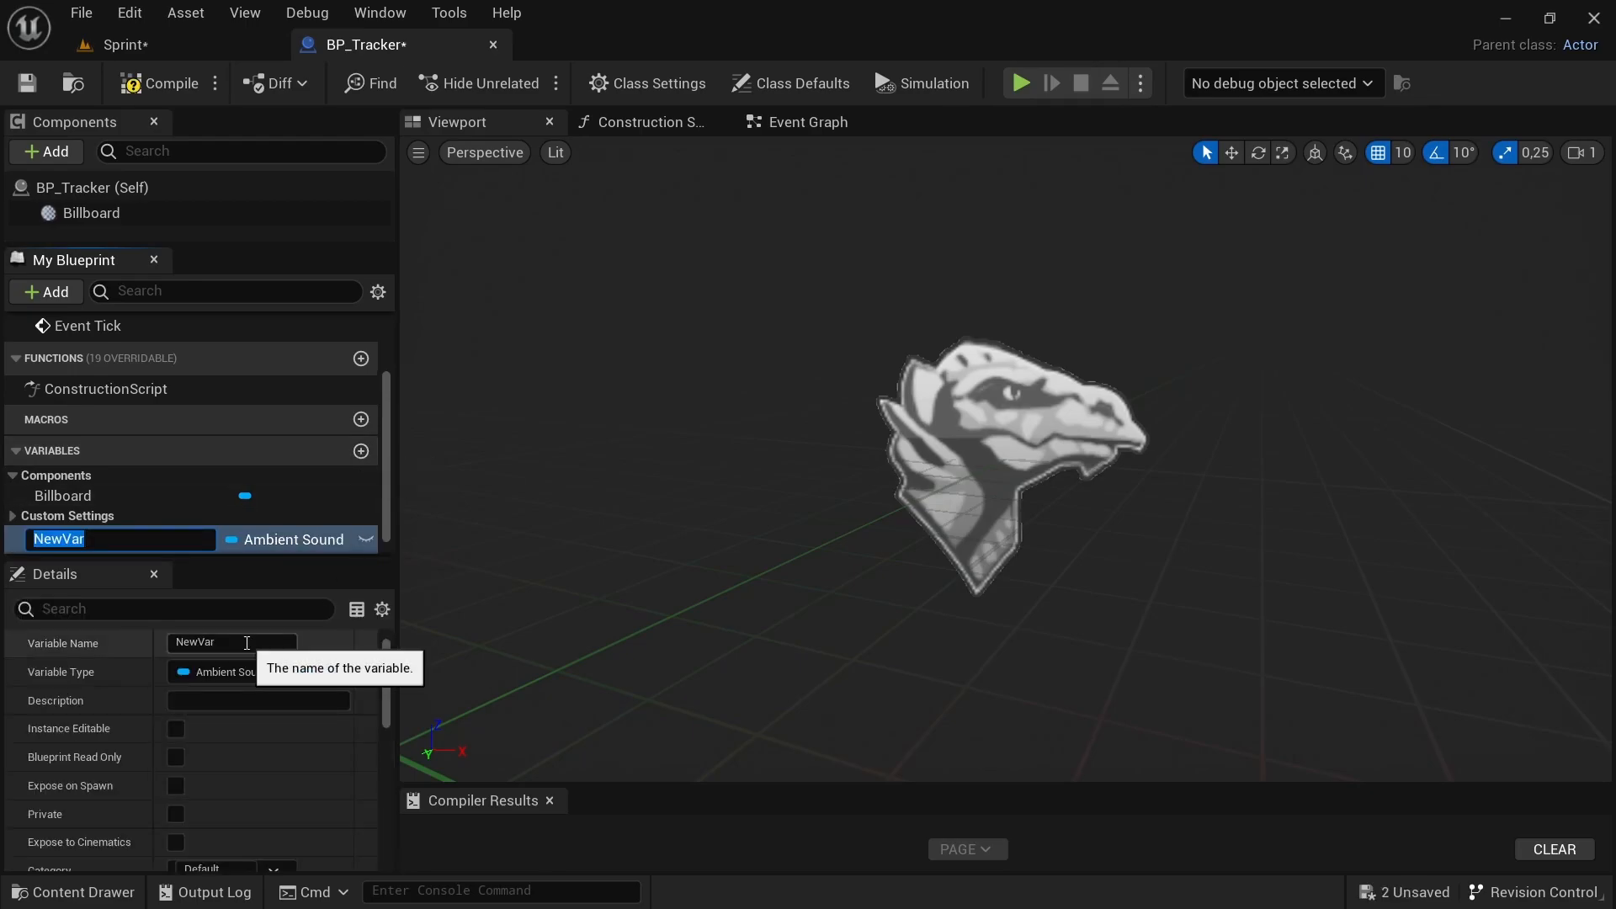
type("Checkpoints")
key("Return")
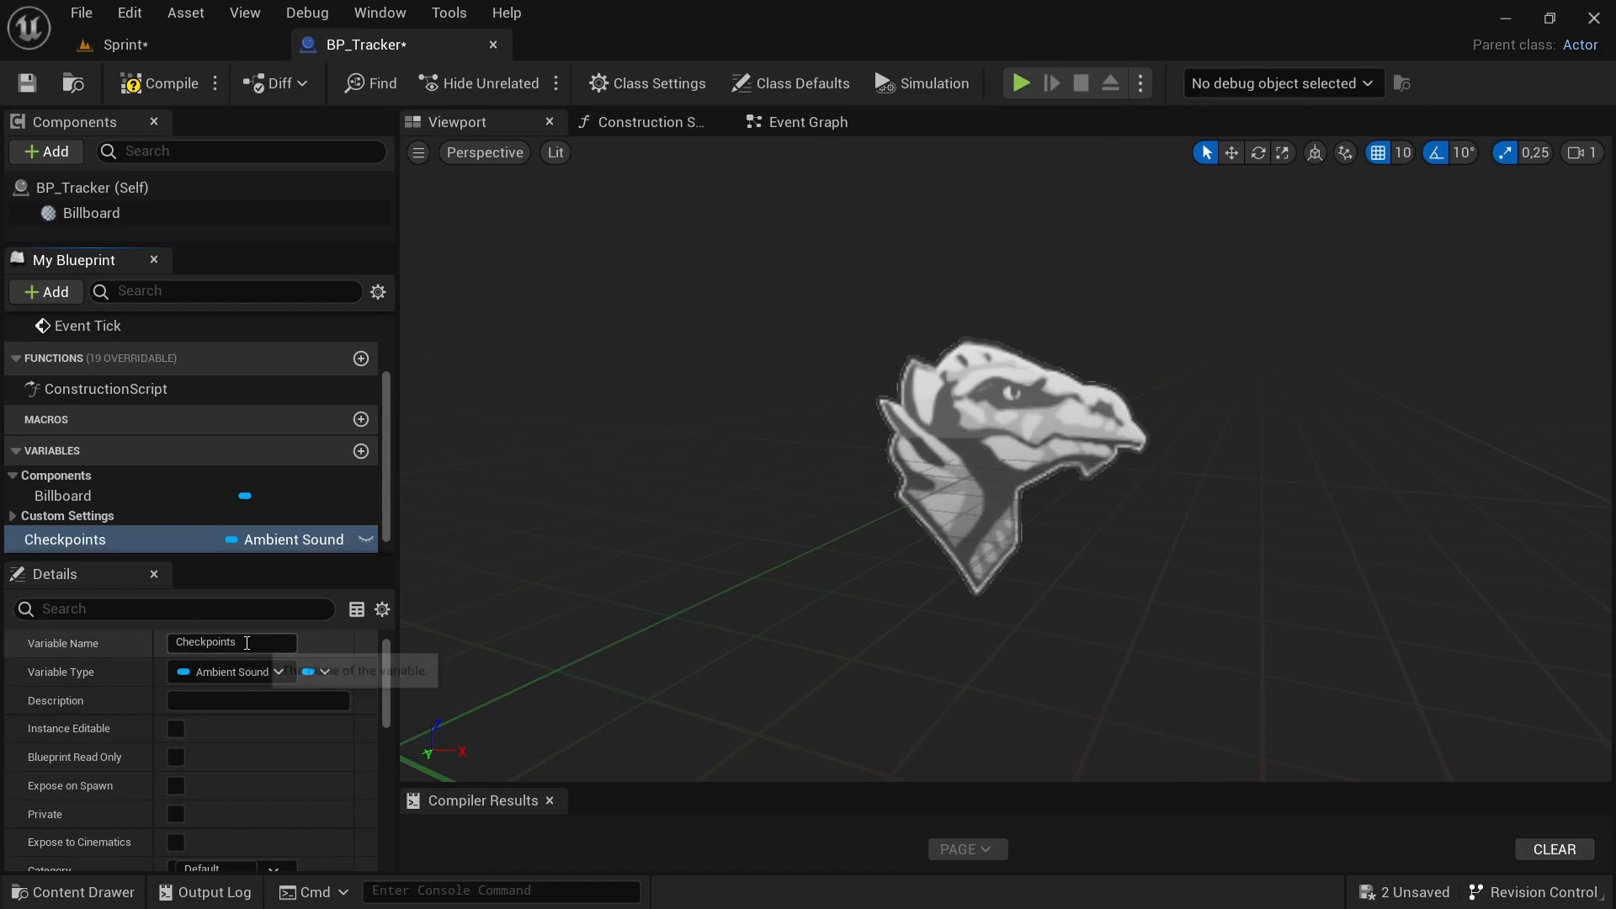
Change the Checkpoints variable's type to a BP Checkpoint object reference.
left_click(310, 543)
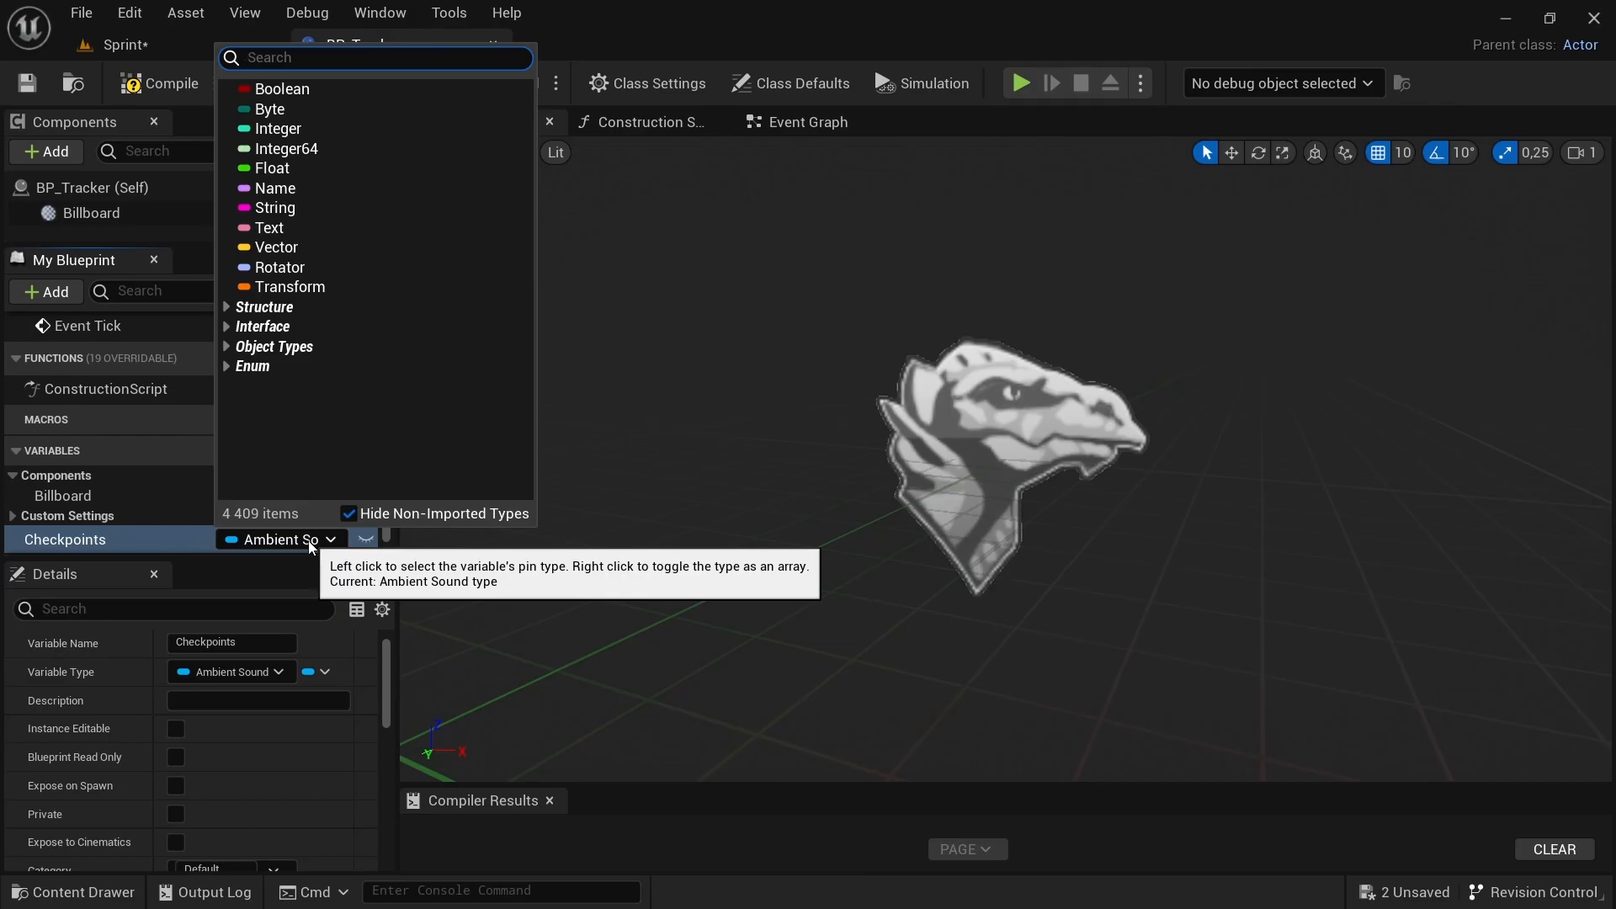
type("check")
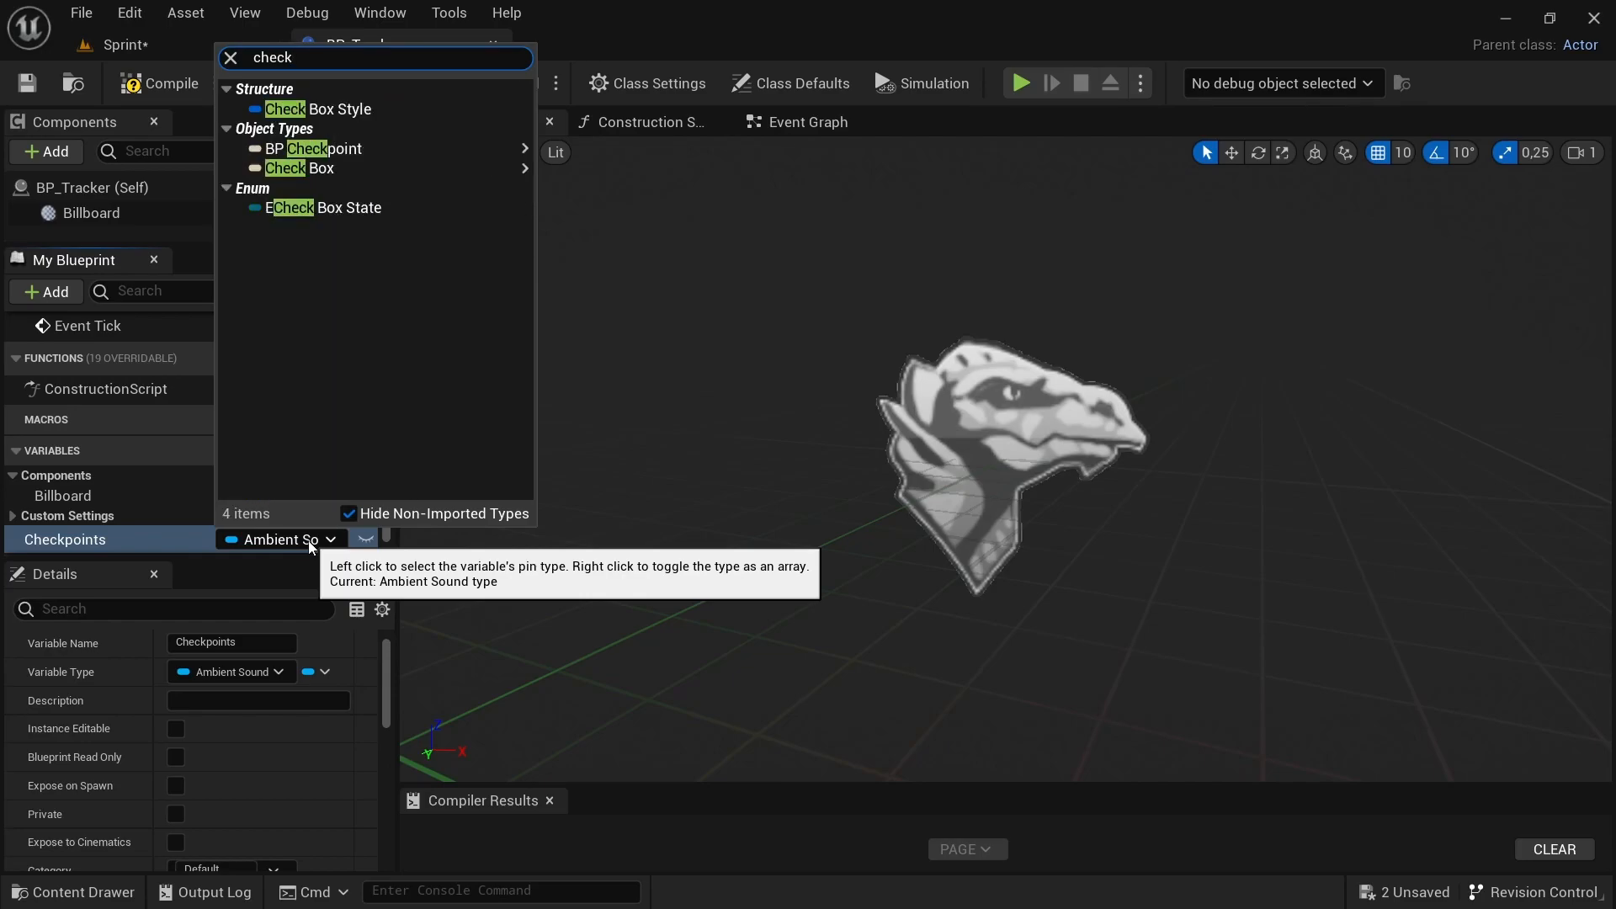
mouse_move(373, 146)
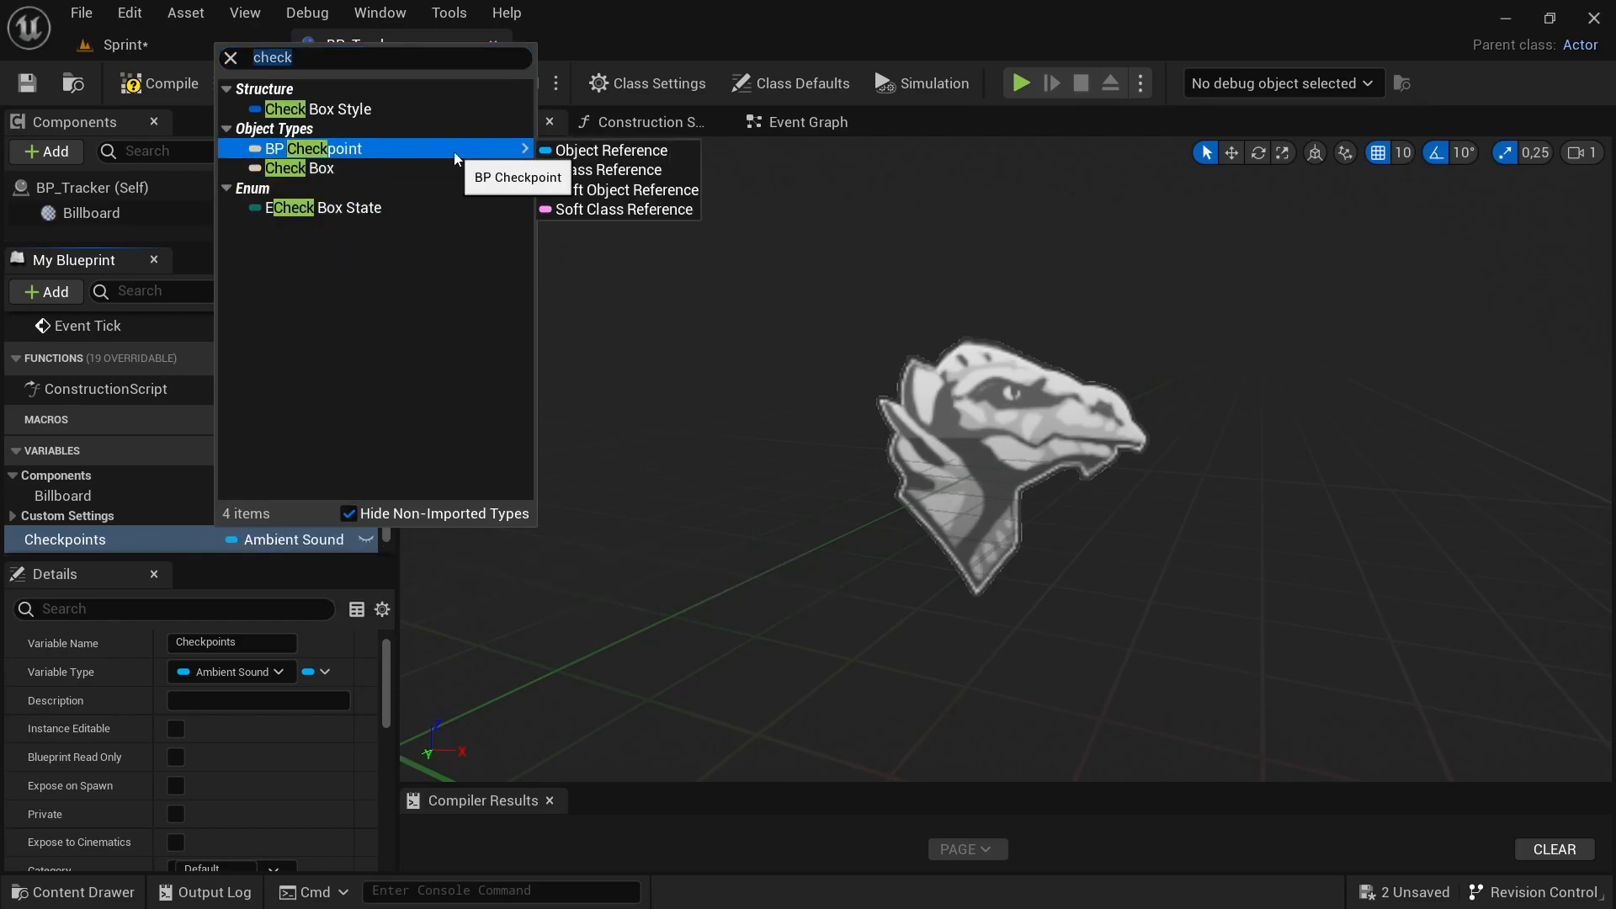
left_click(578, 152)
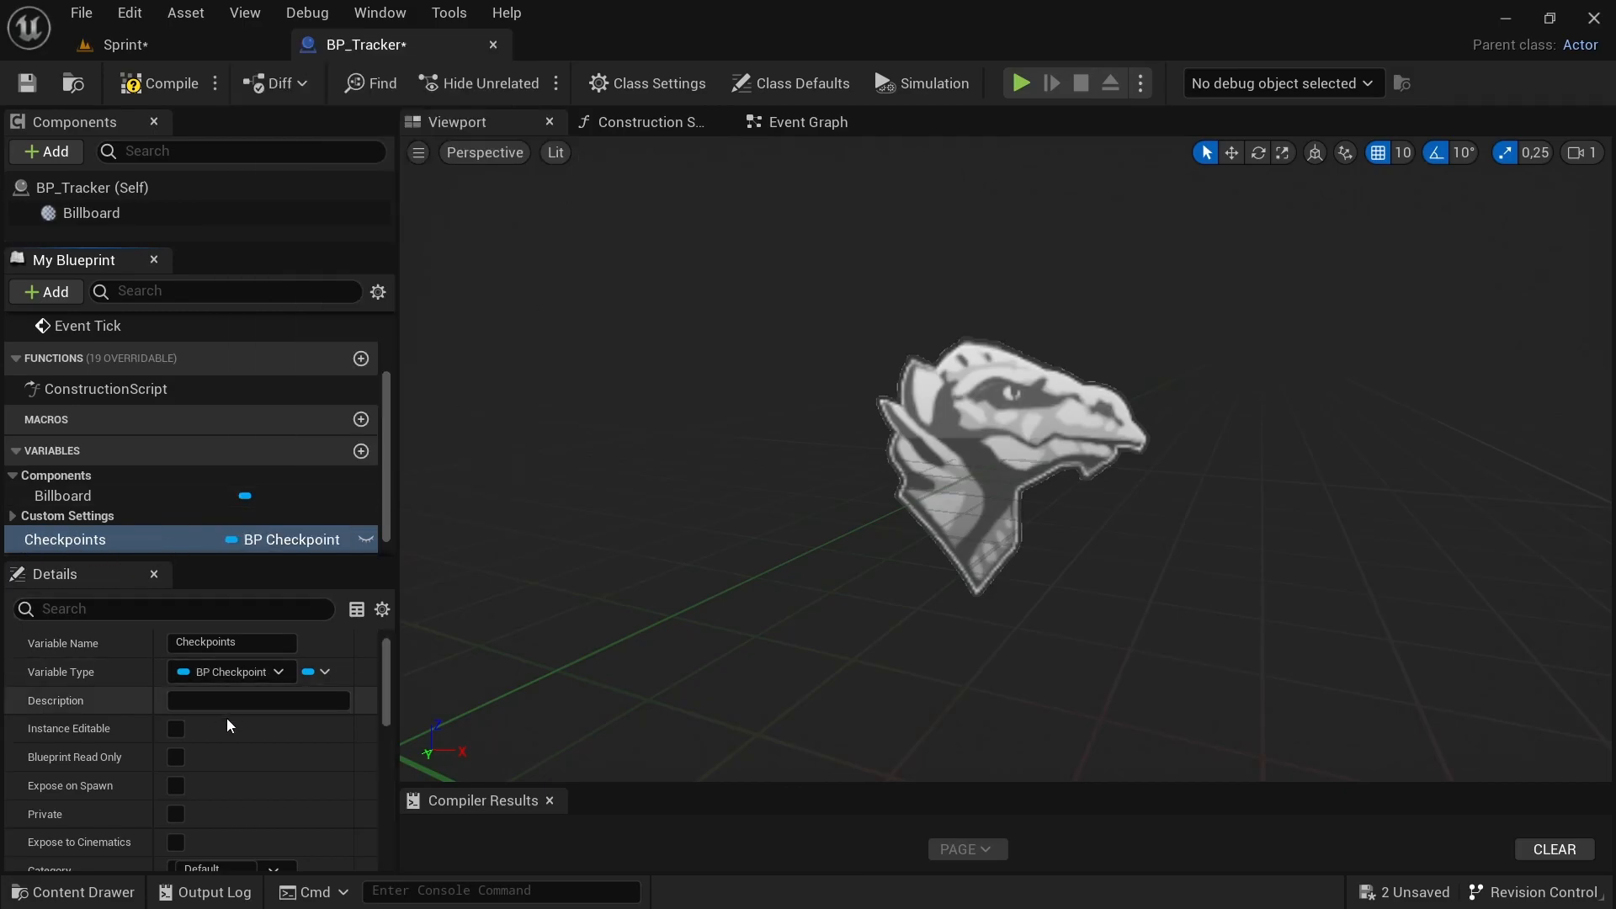
Put the Checkpoints variable into a new category named Checkpoints.
scroll(141, 816, "down", 2)
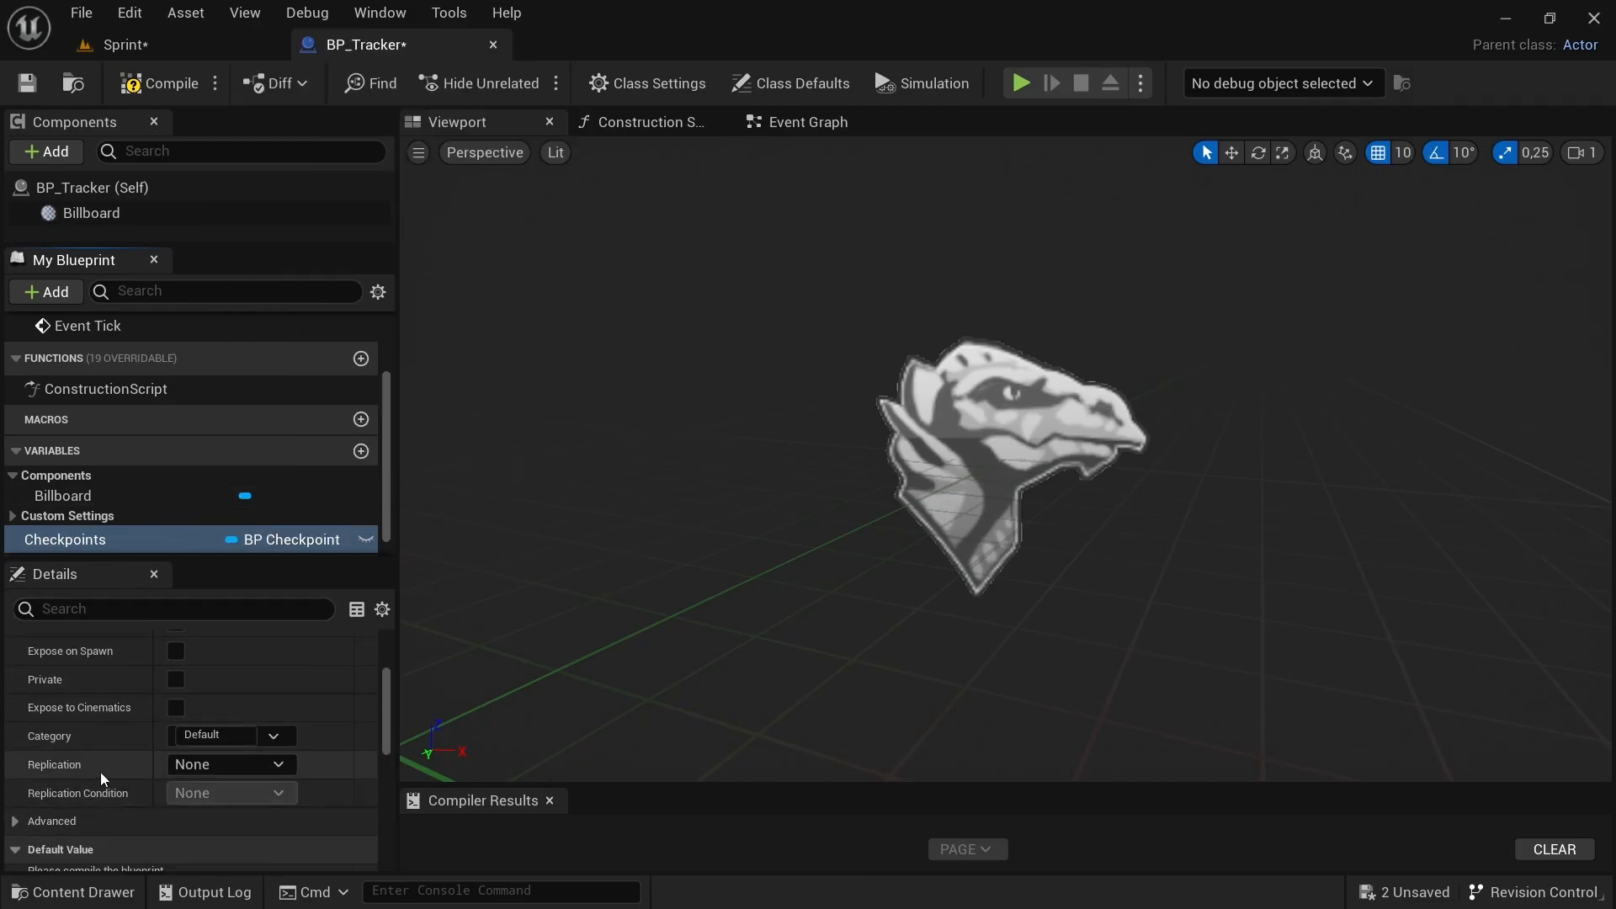
left_click(236, 734)
type("Checkpoi")
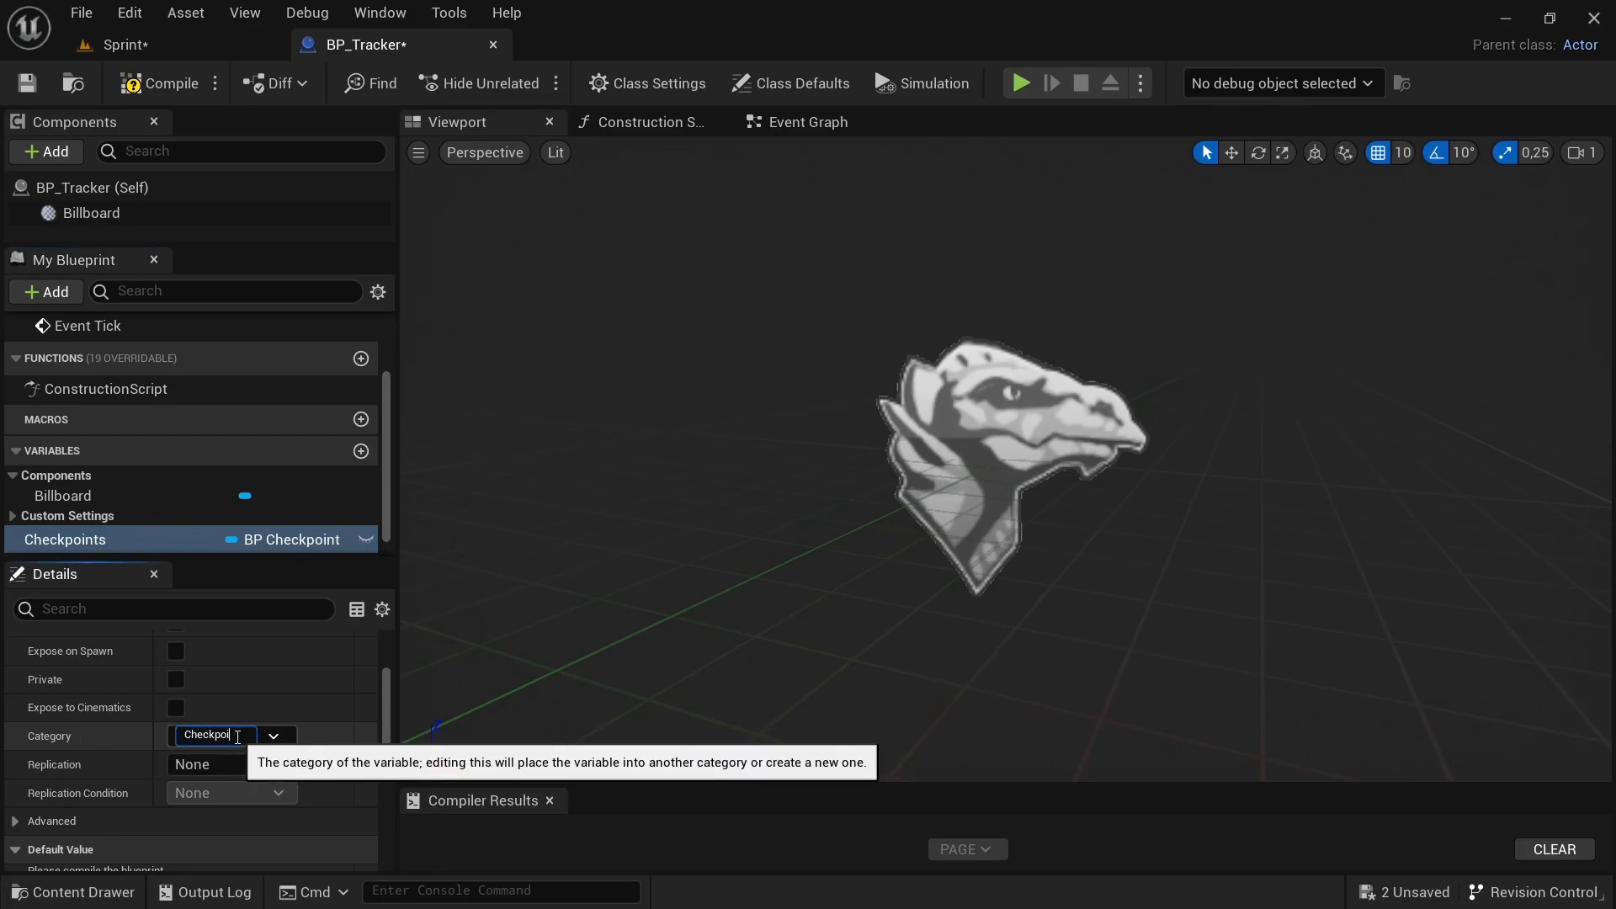
type("nts")
key("Return")
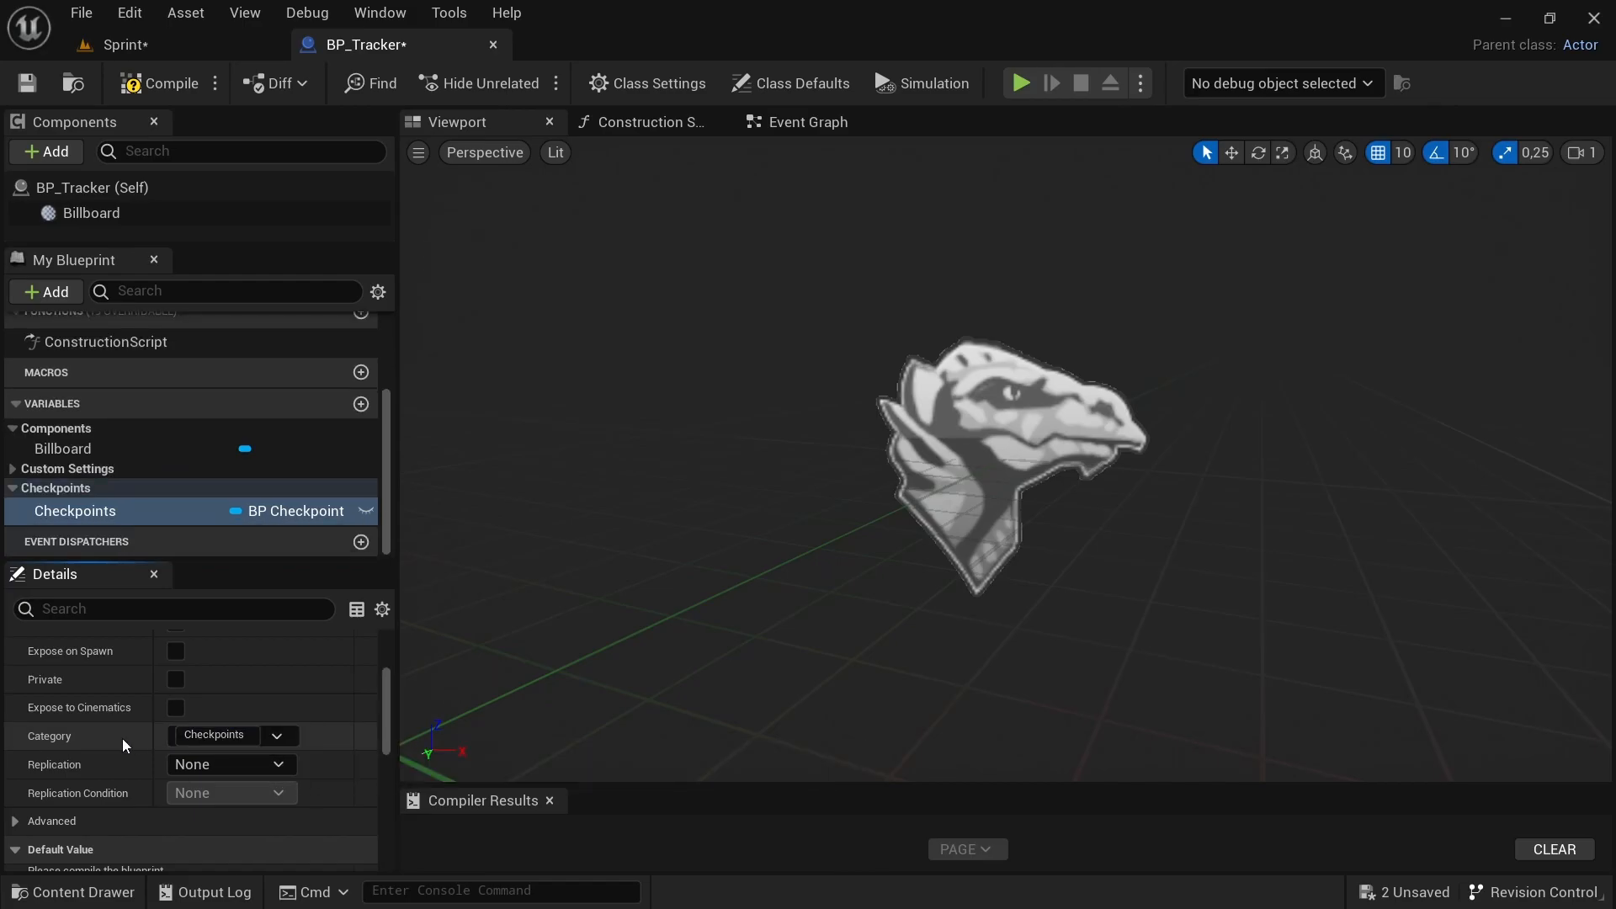
Give the Checkpoints variable the description "All level checkpoints need to be assigned to this variable".
scroll(123, 749, "up", 5)
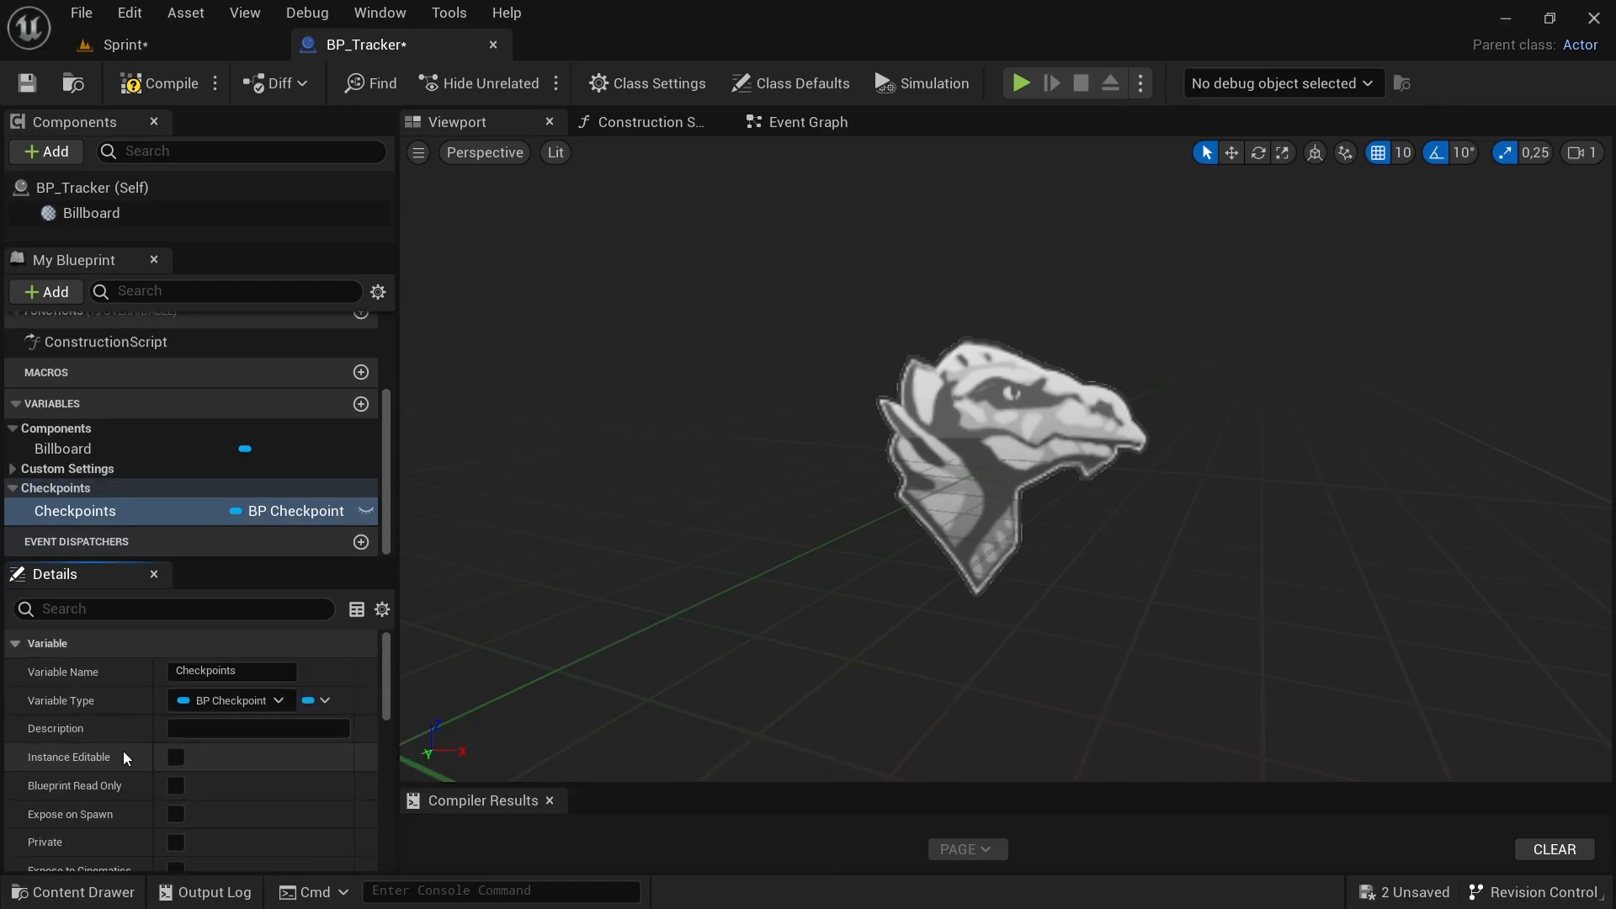
left_click(279, 731)
type("All level")
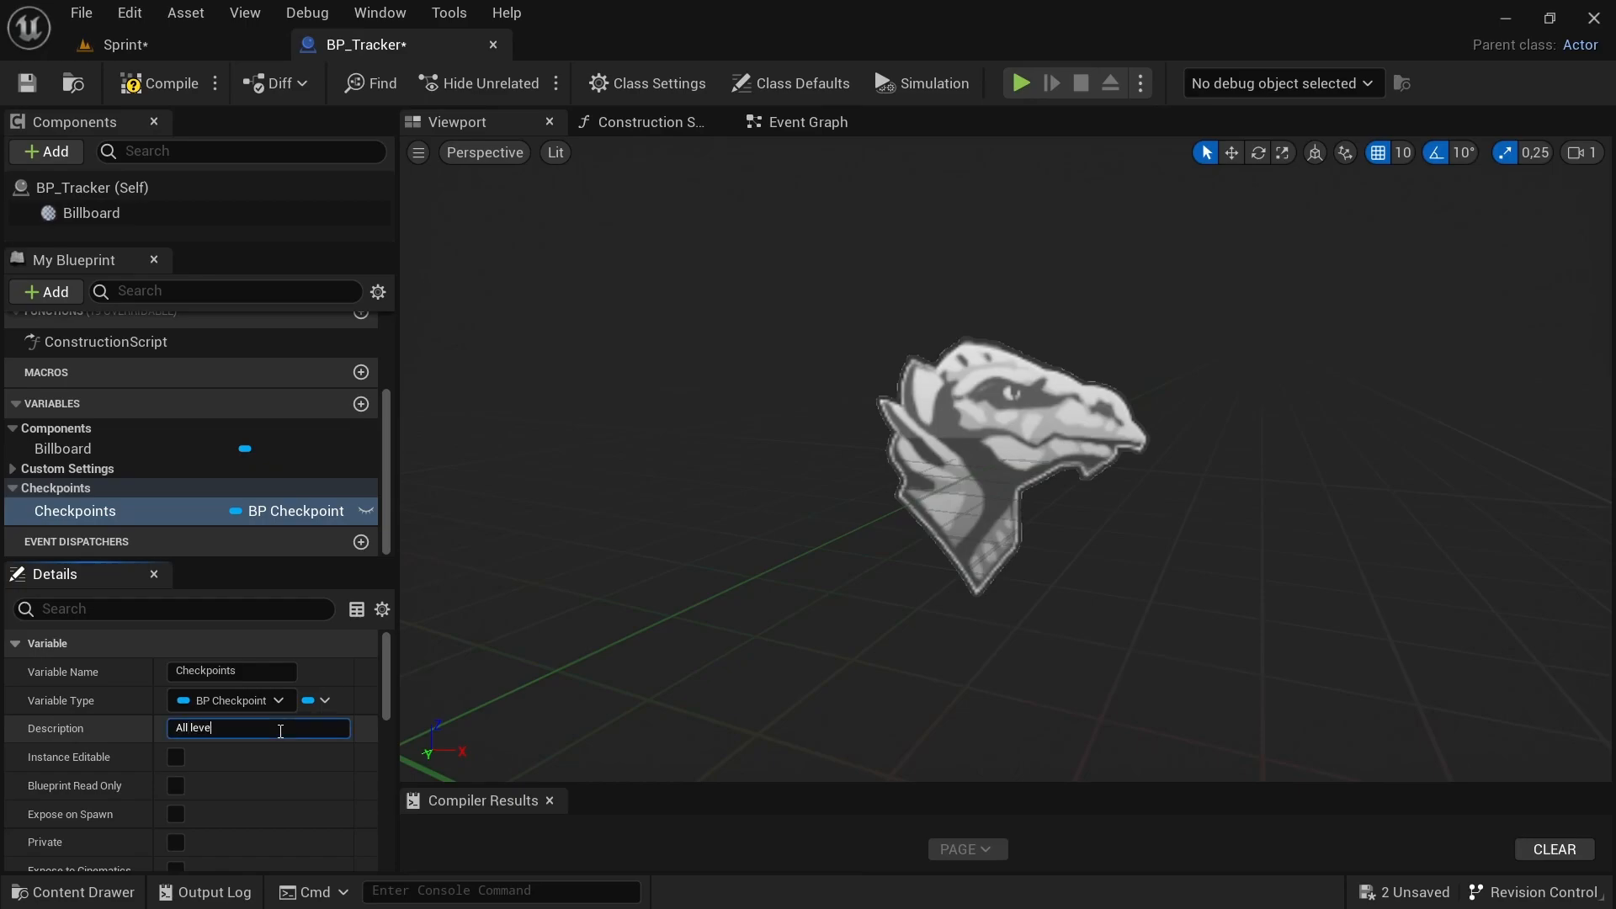
type(" checkp")
type("oints")
type(" need to be a")
type("ssigned to")
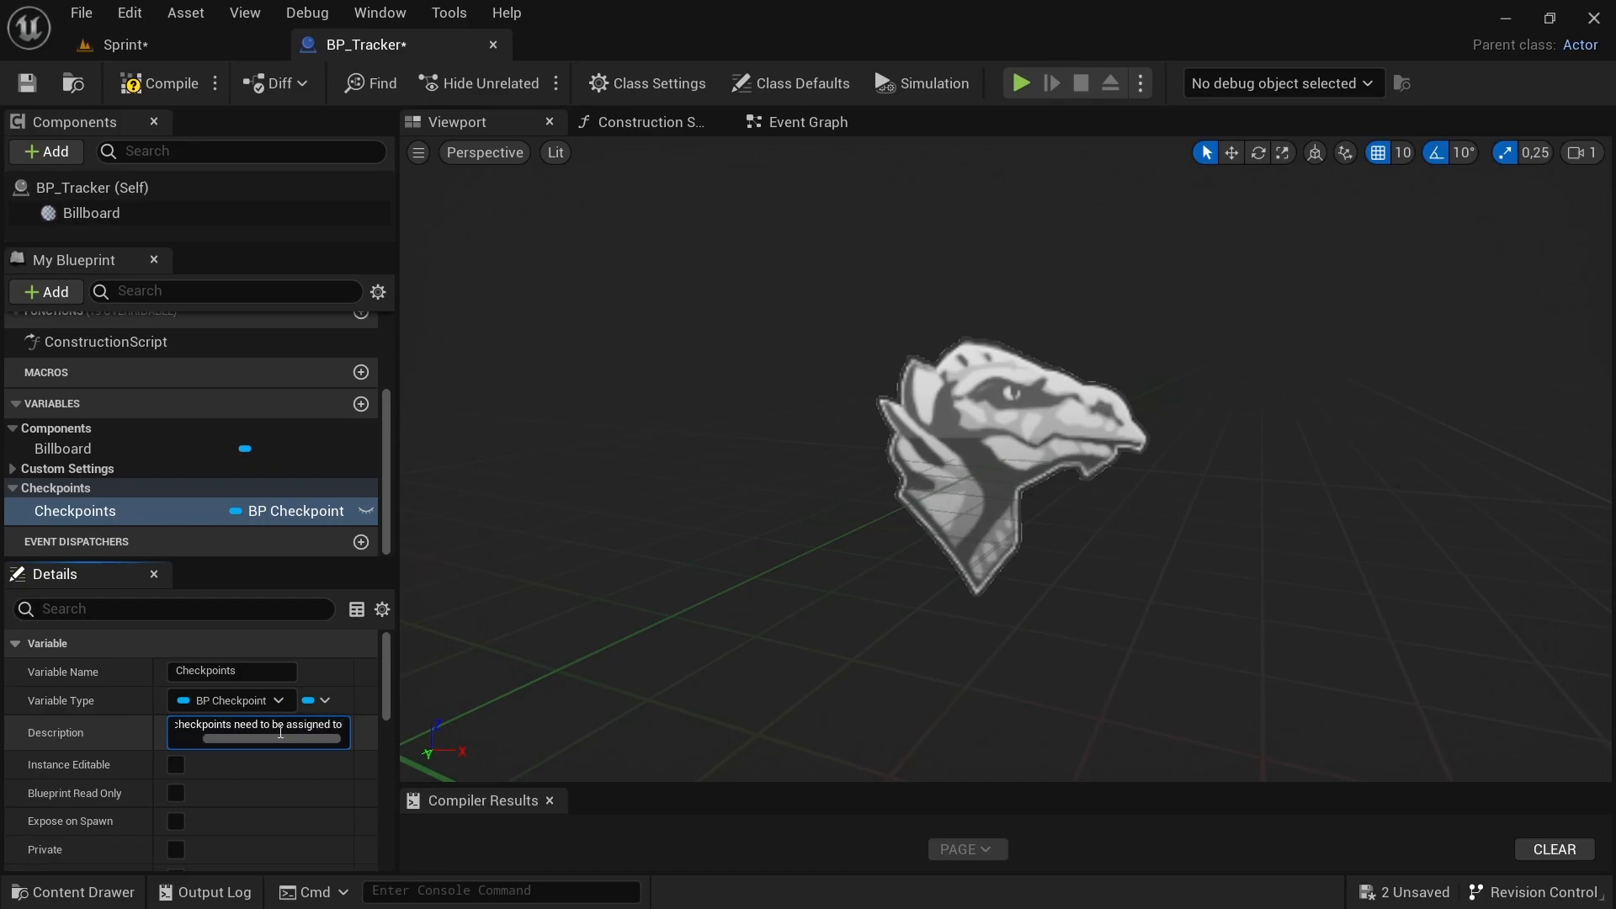
type(" this variable")
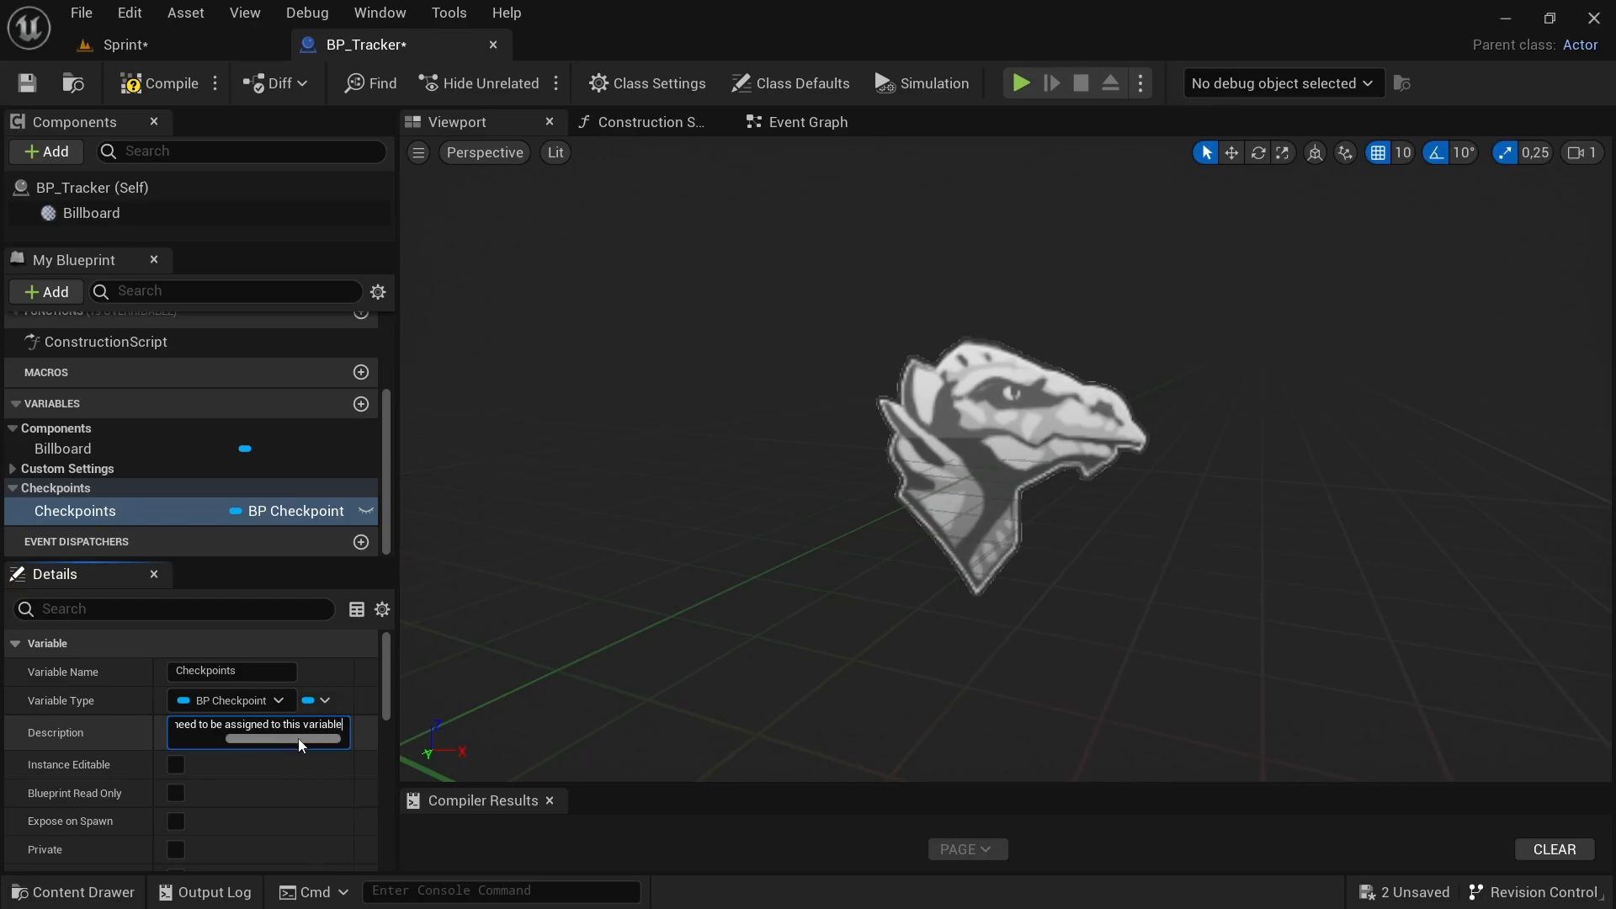
left_click(367, 733)
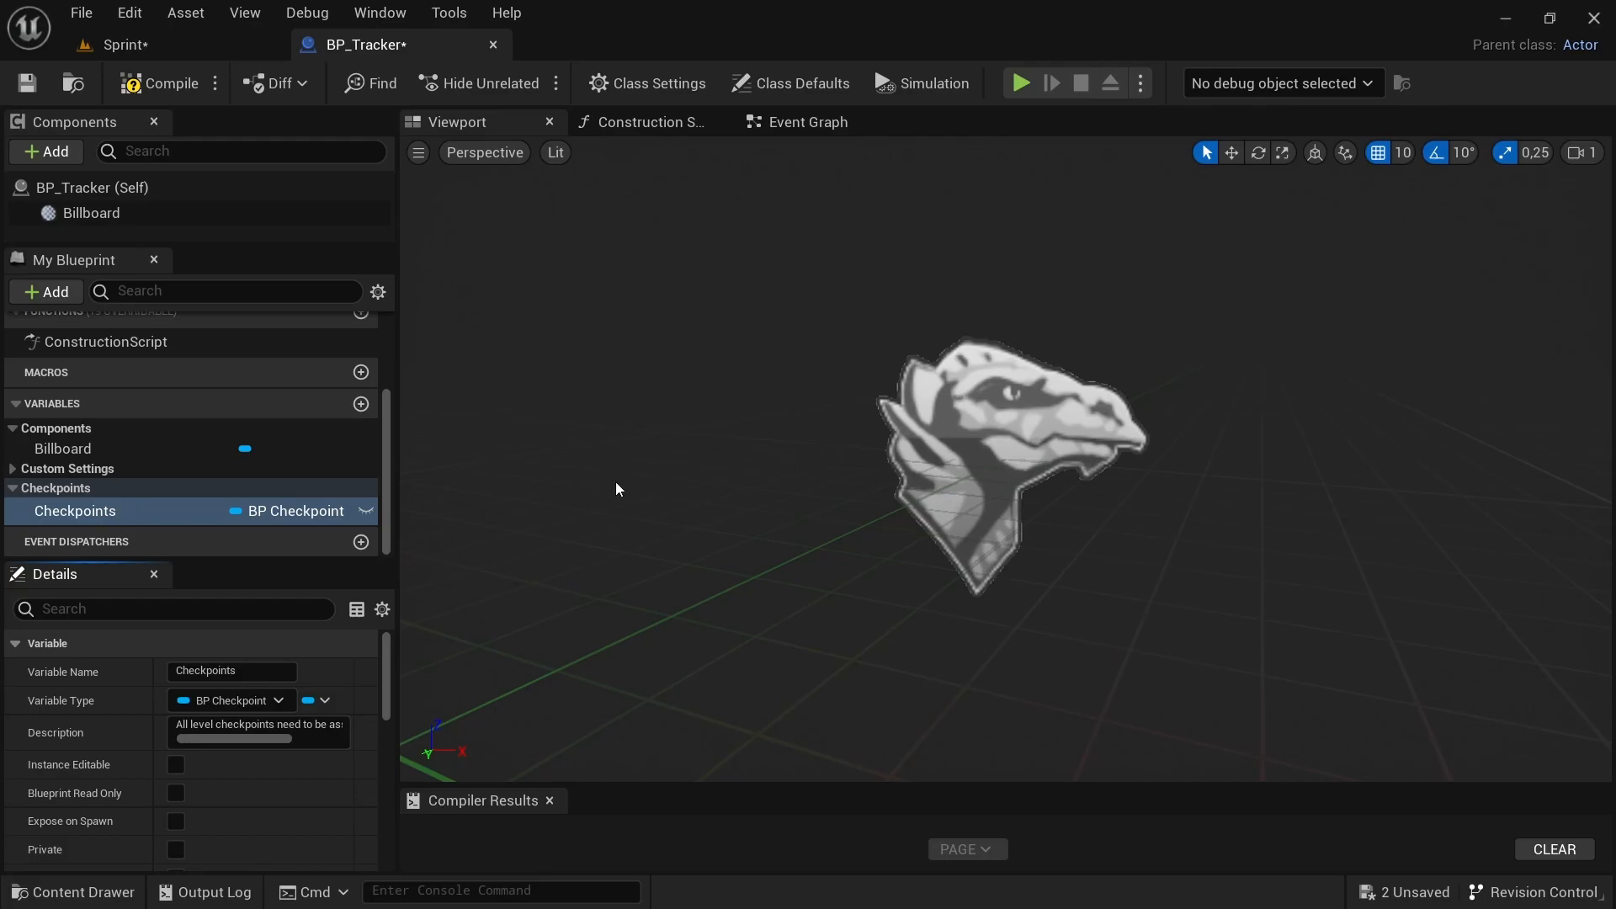
Collapse the Checkpoints category and add a new variable named Total Checkpoints.
left_click(13, 492)
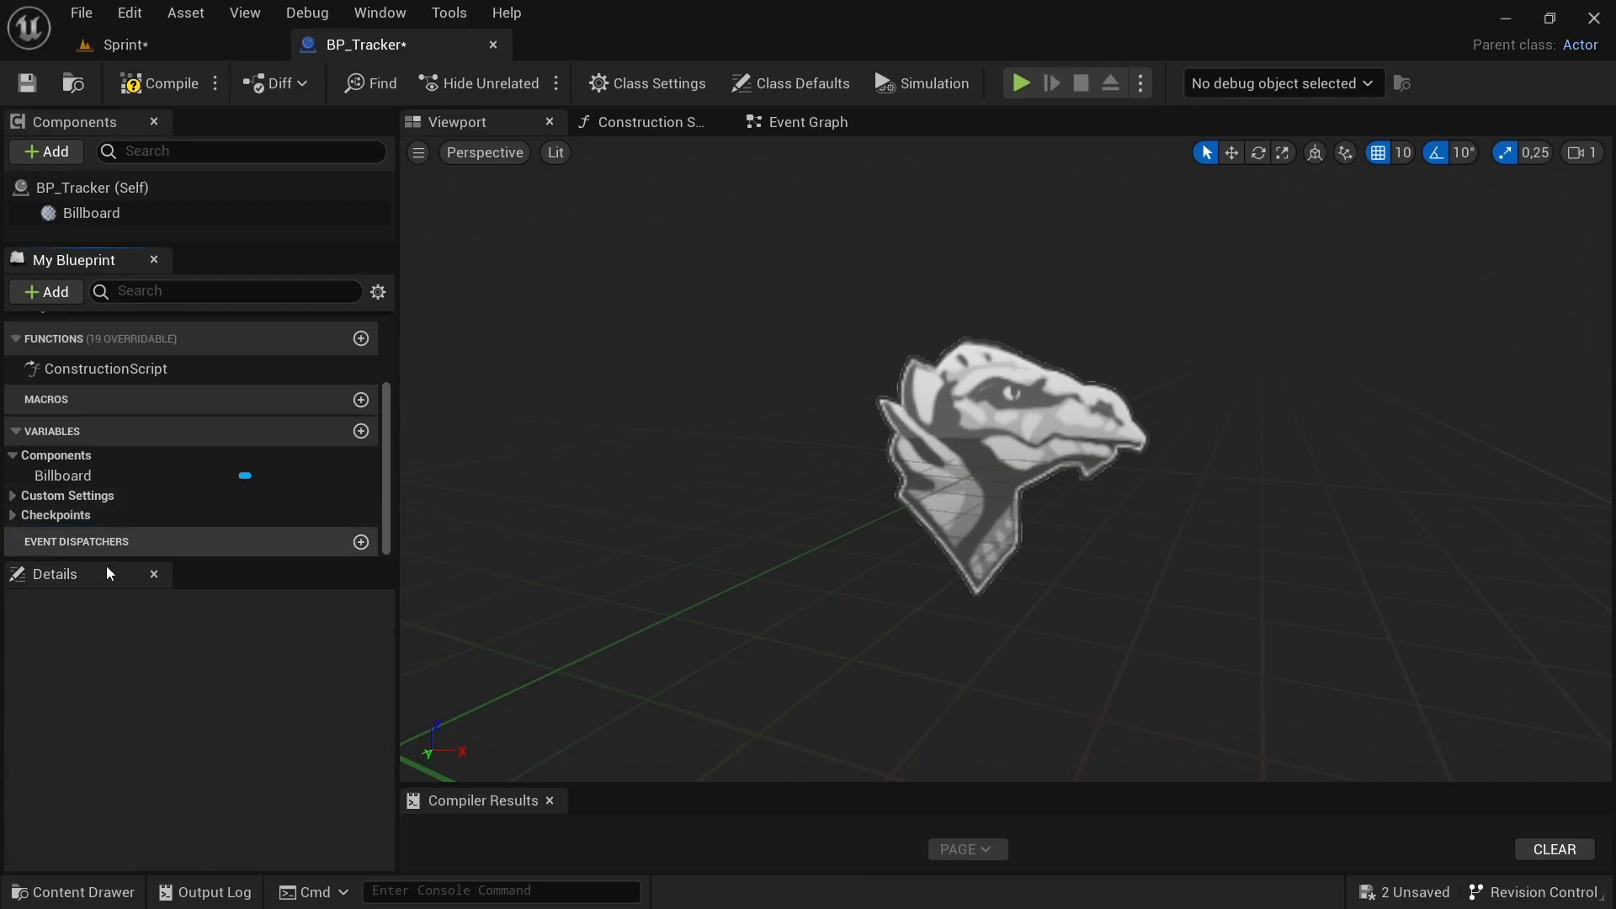
left_click(361, 433)
type("To")
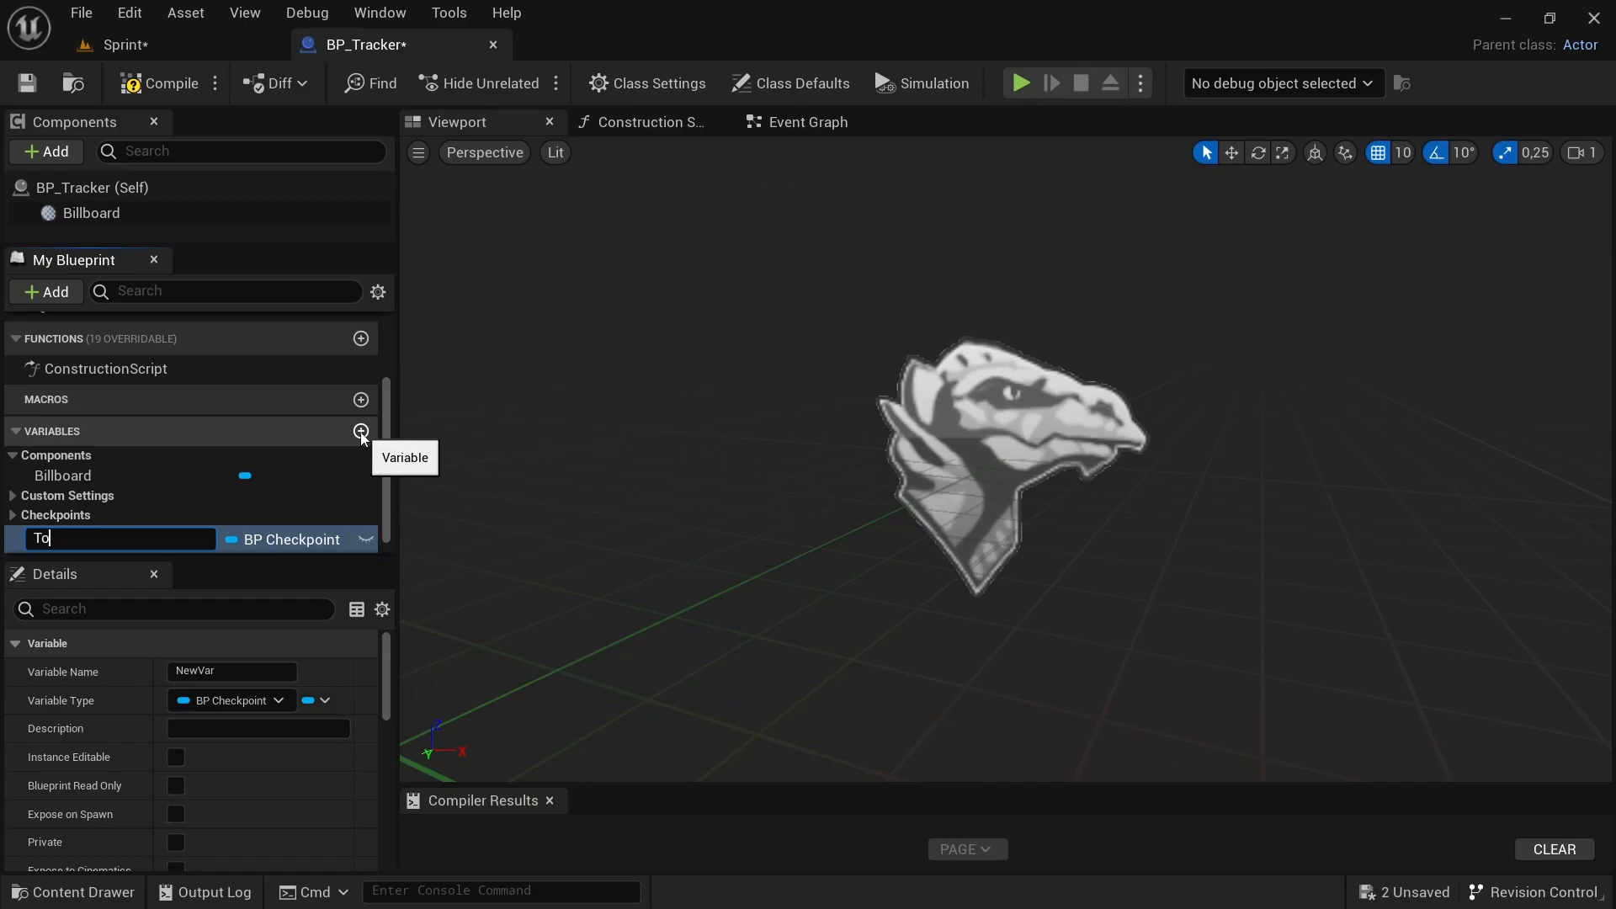
type("tal Checkpoints")
key("Return")
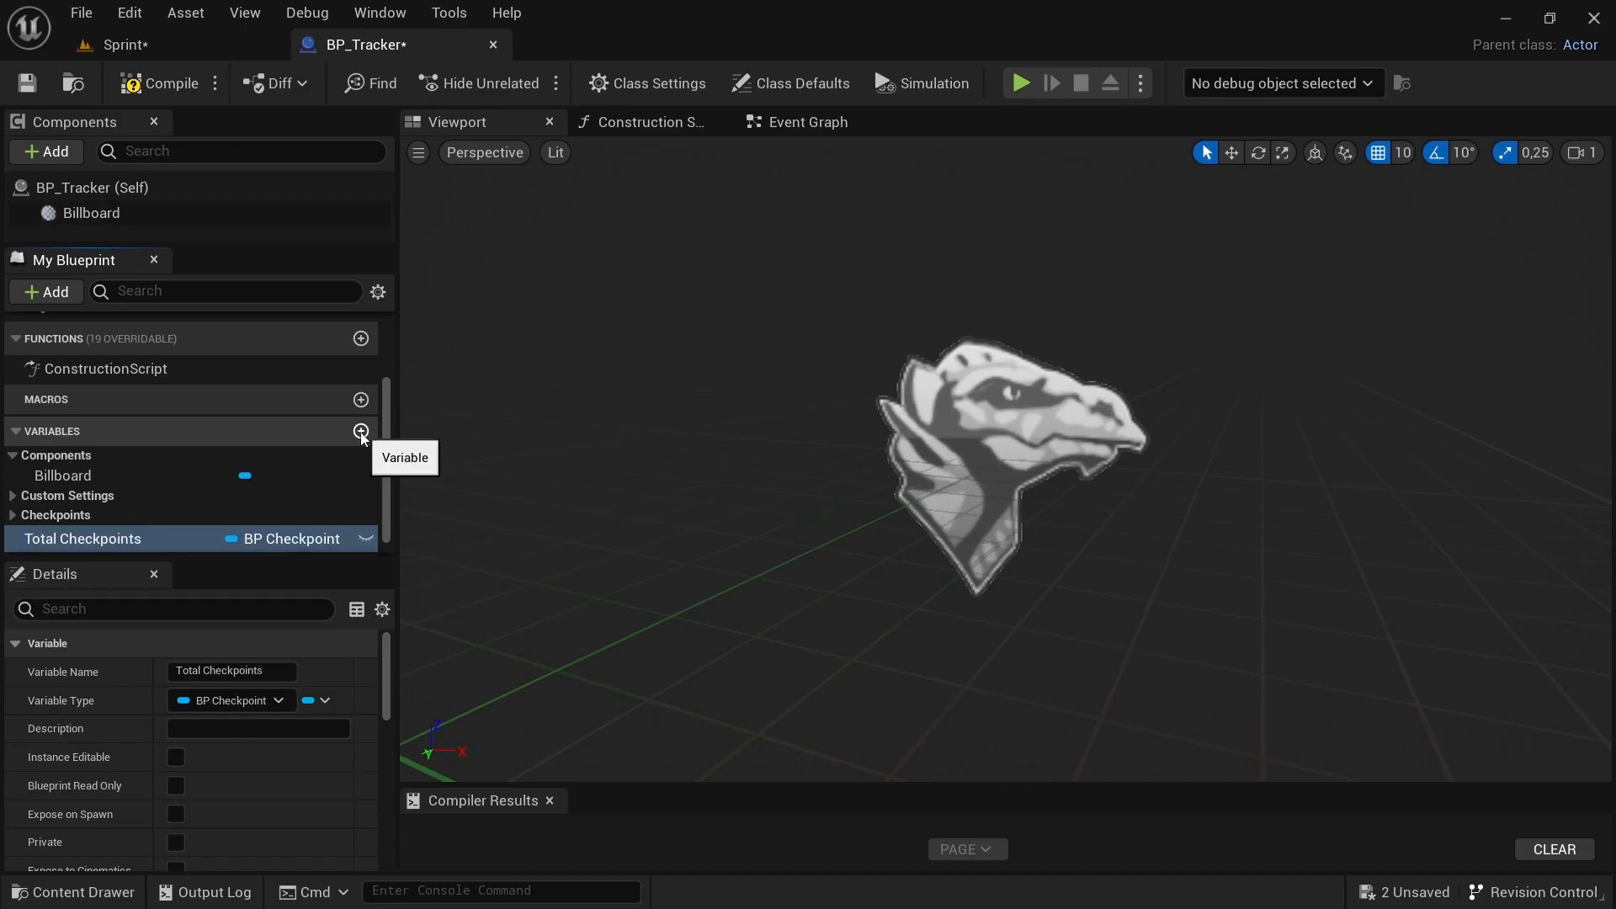
Change the Total Checkpoints variable's type to Integer.
left_click(264, 700)
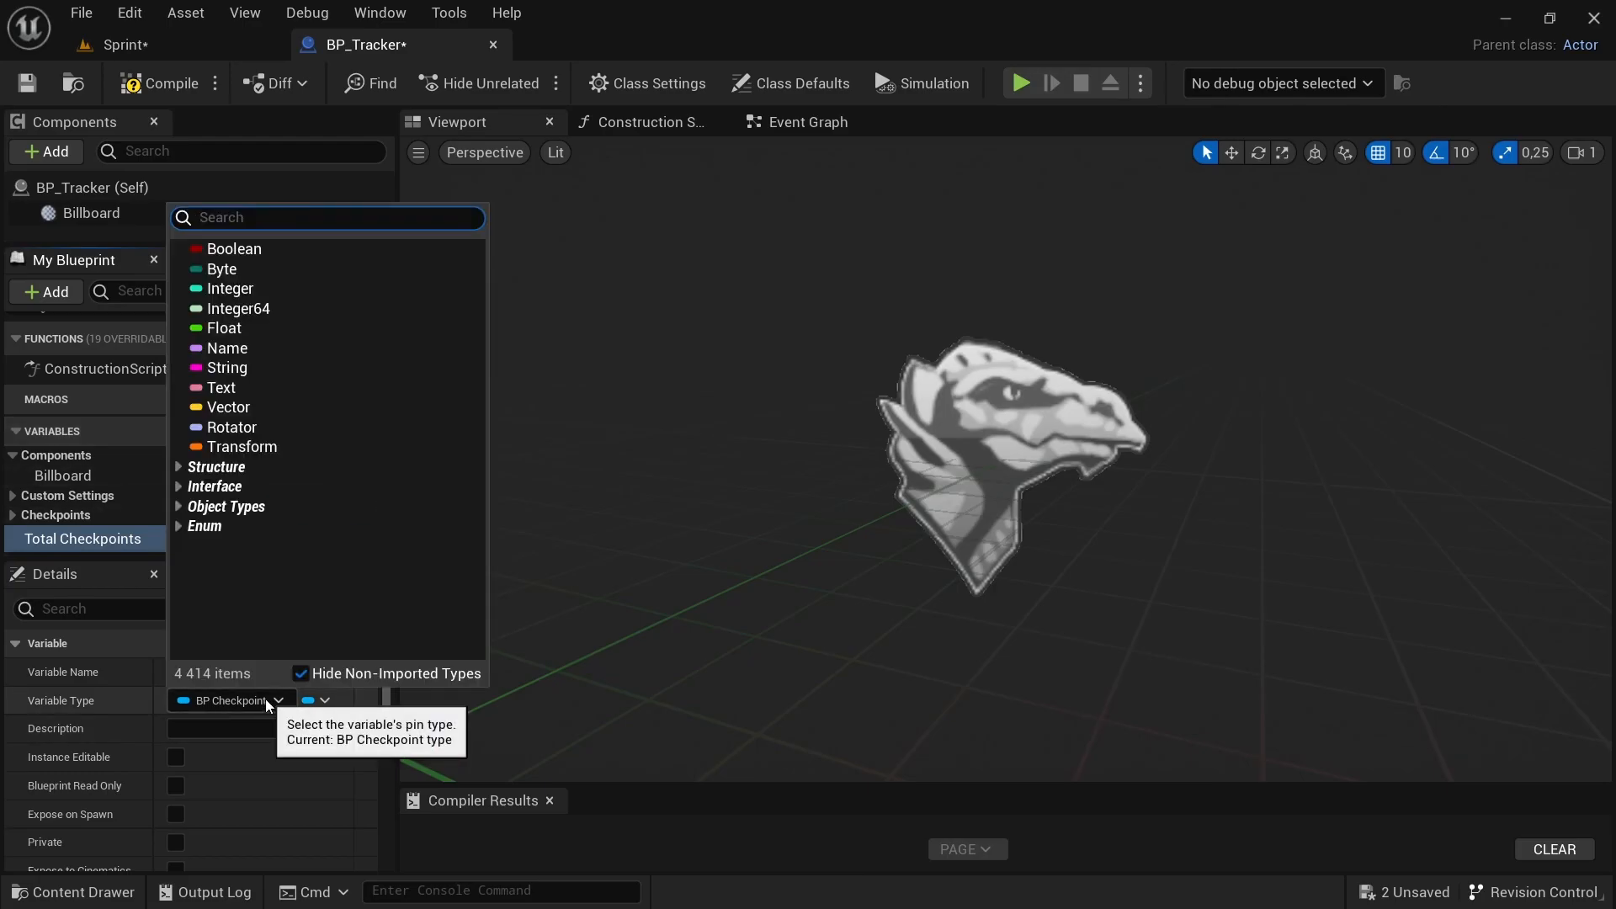
type("in")
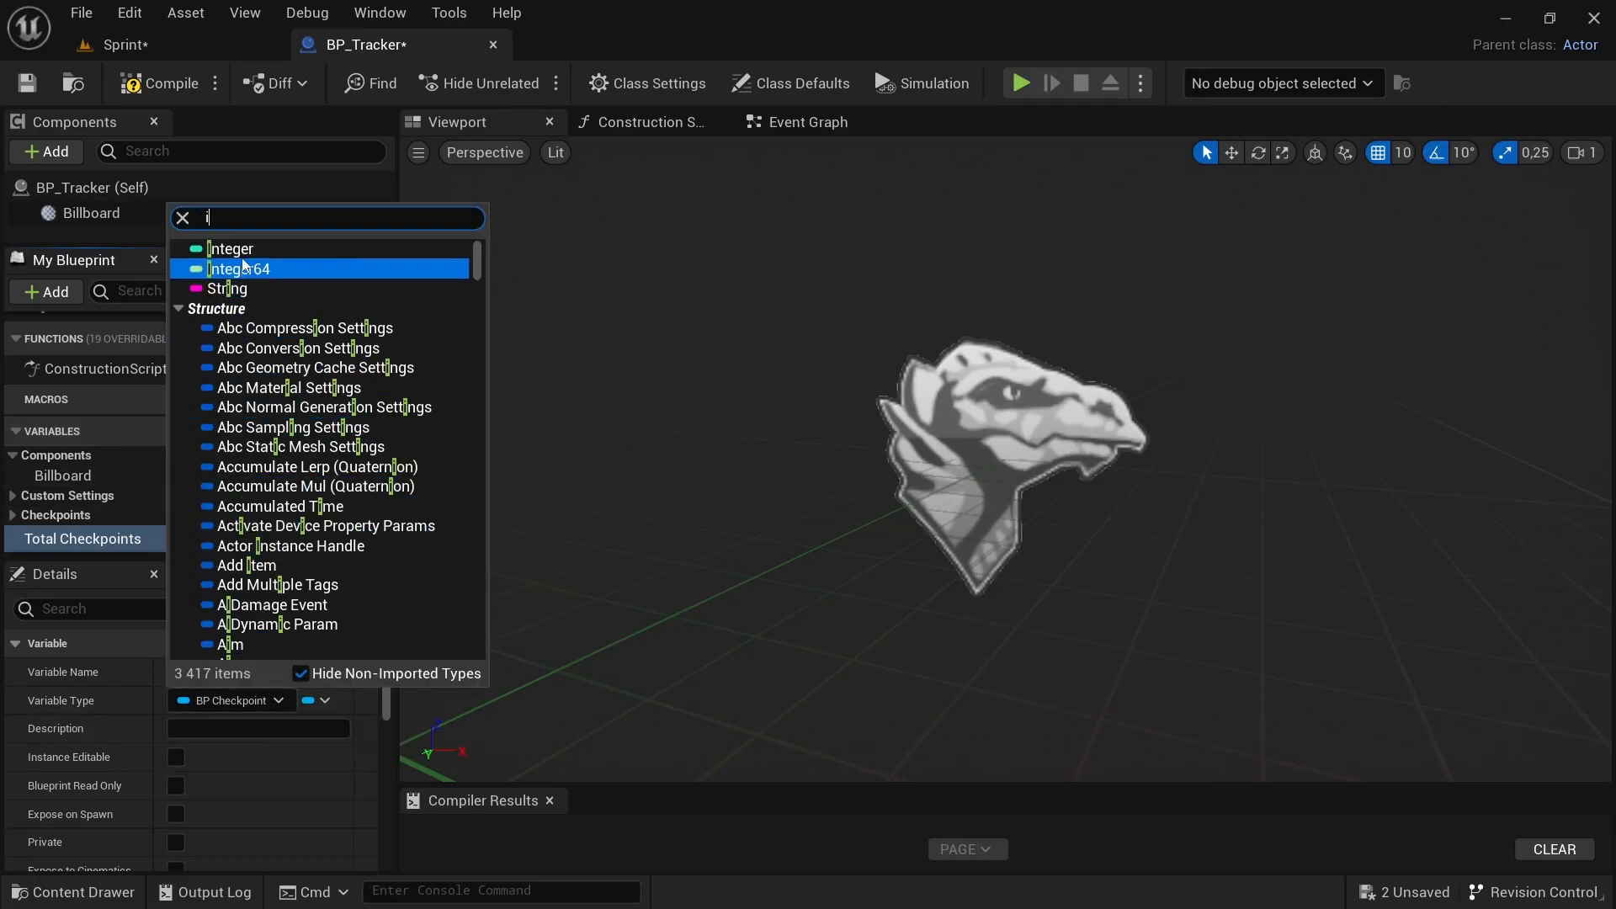
left_click(240, 250)
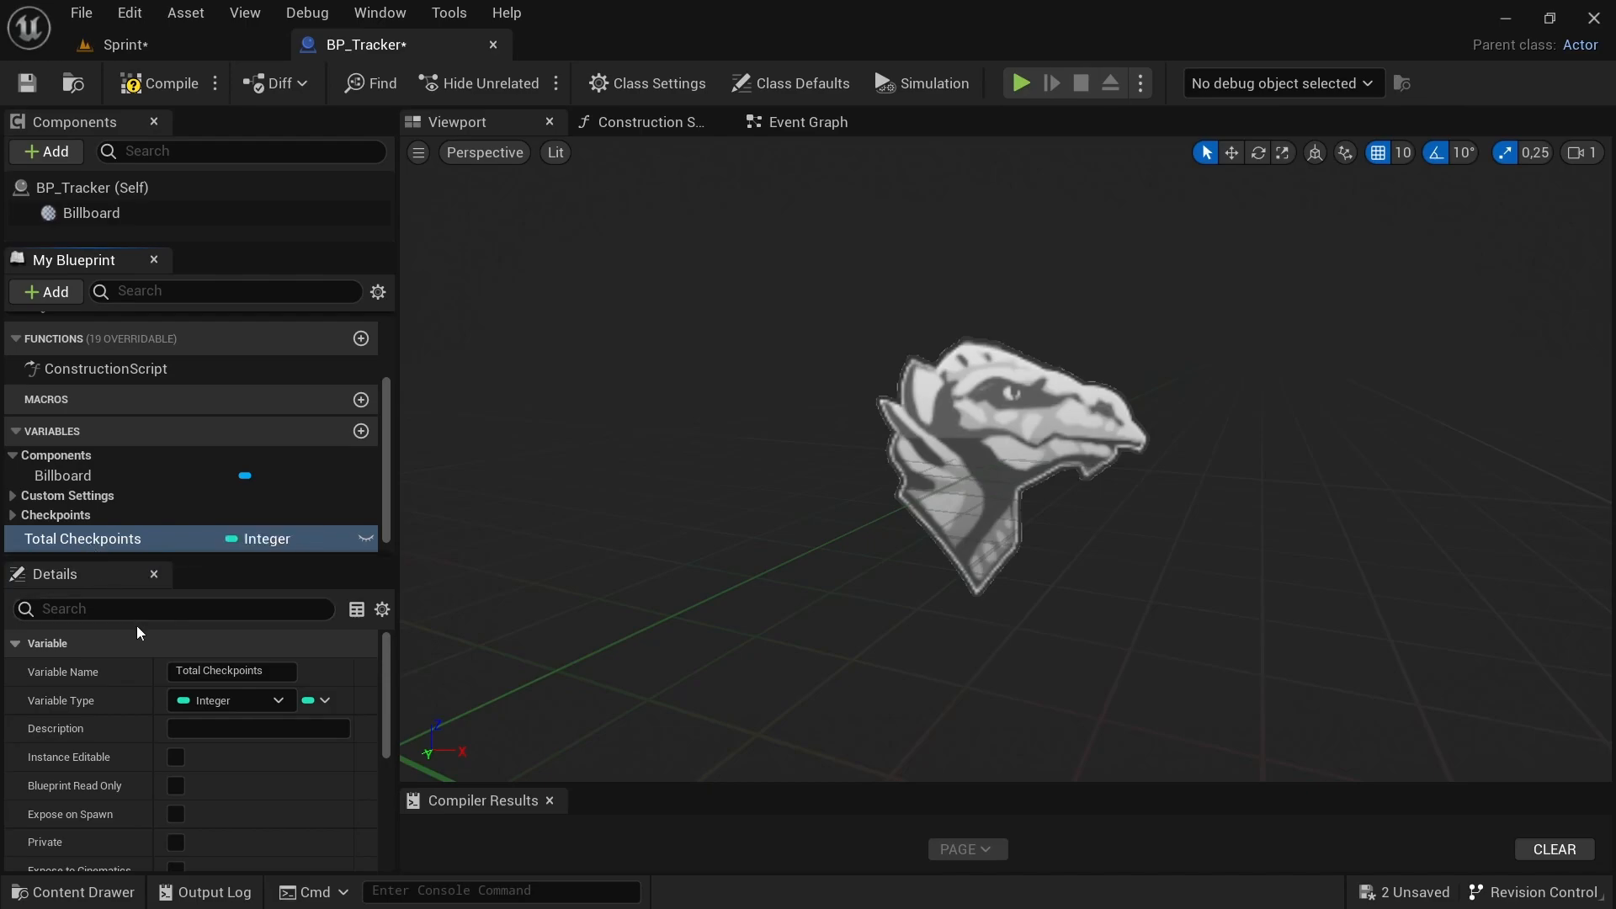
Expand the Checkpoints category and make the Checkpoints variable instance editable.
left_click(13, 515)
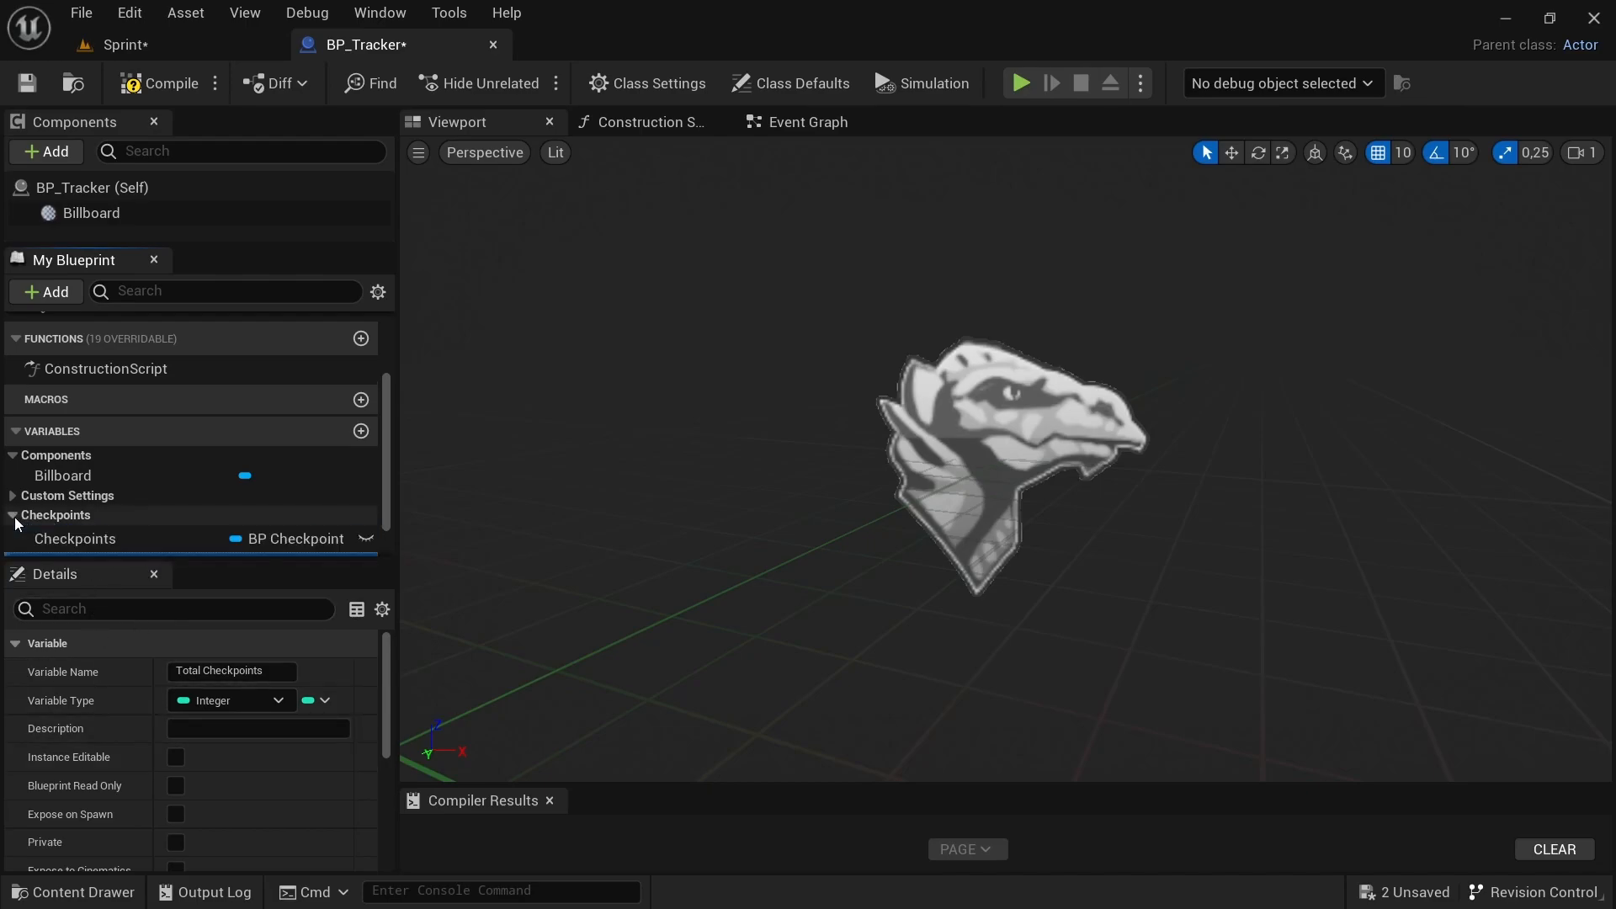
scroll(72, 515, "down", 1)
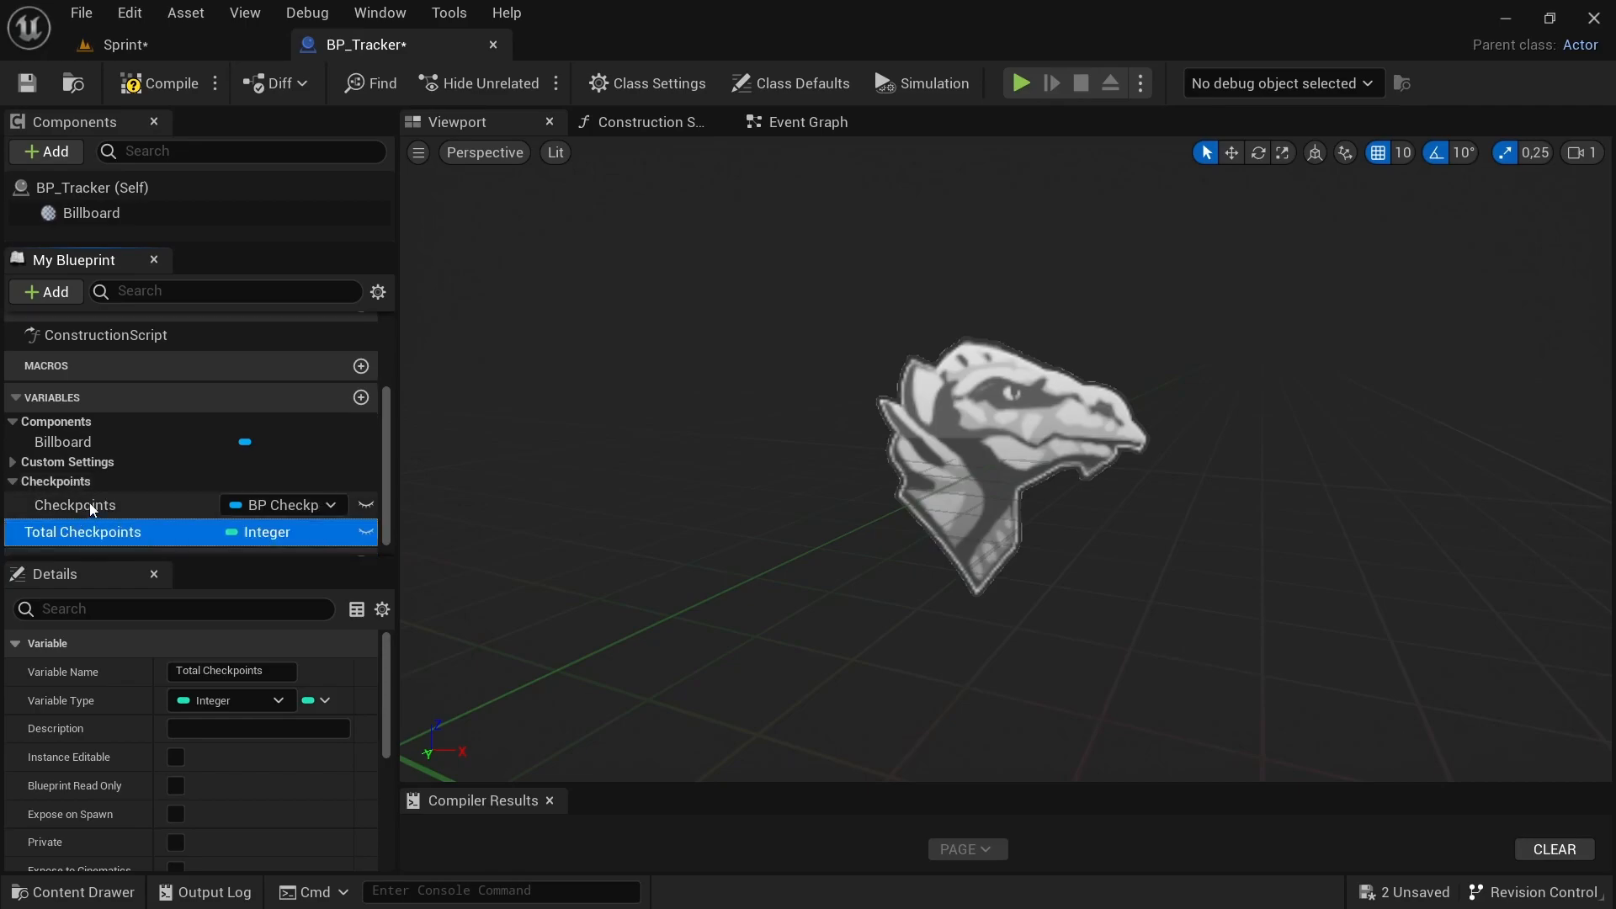
left_click(89, 504)
left_click(367, 505)
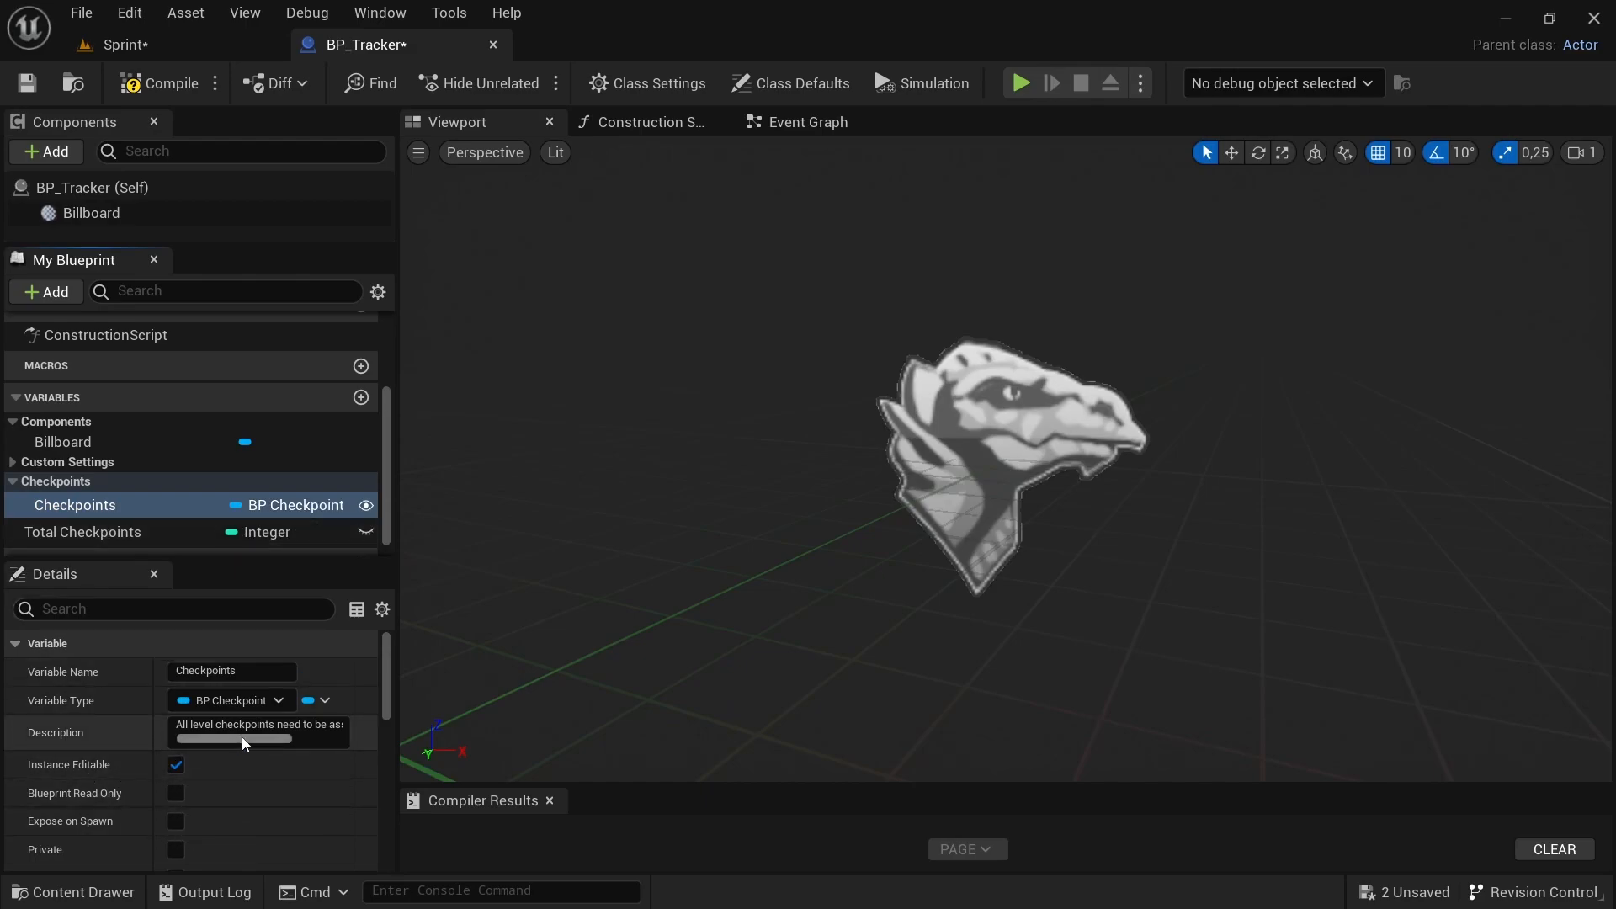
Turn the Checkpoints variable into an array of BP Checkpoint references and compile the blueprint.
left_click(322, 702)
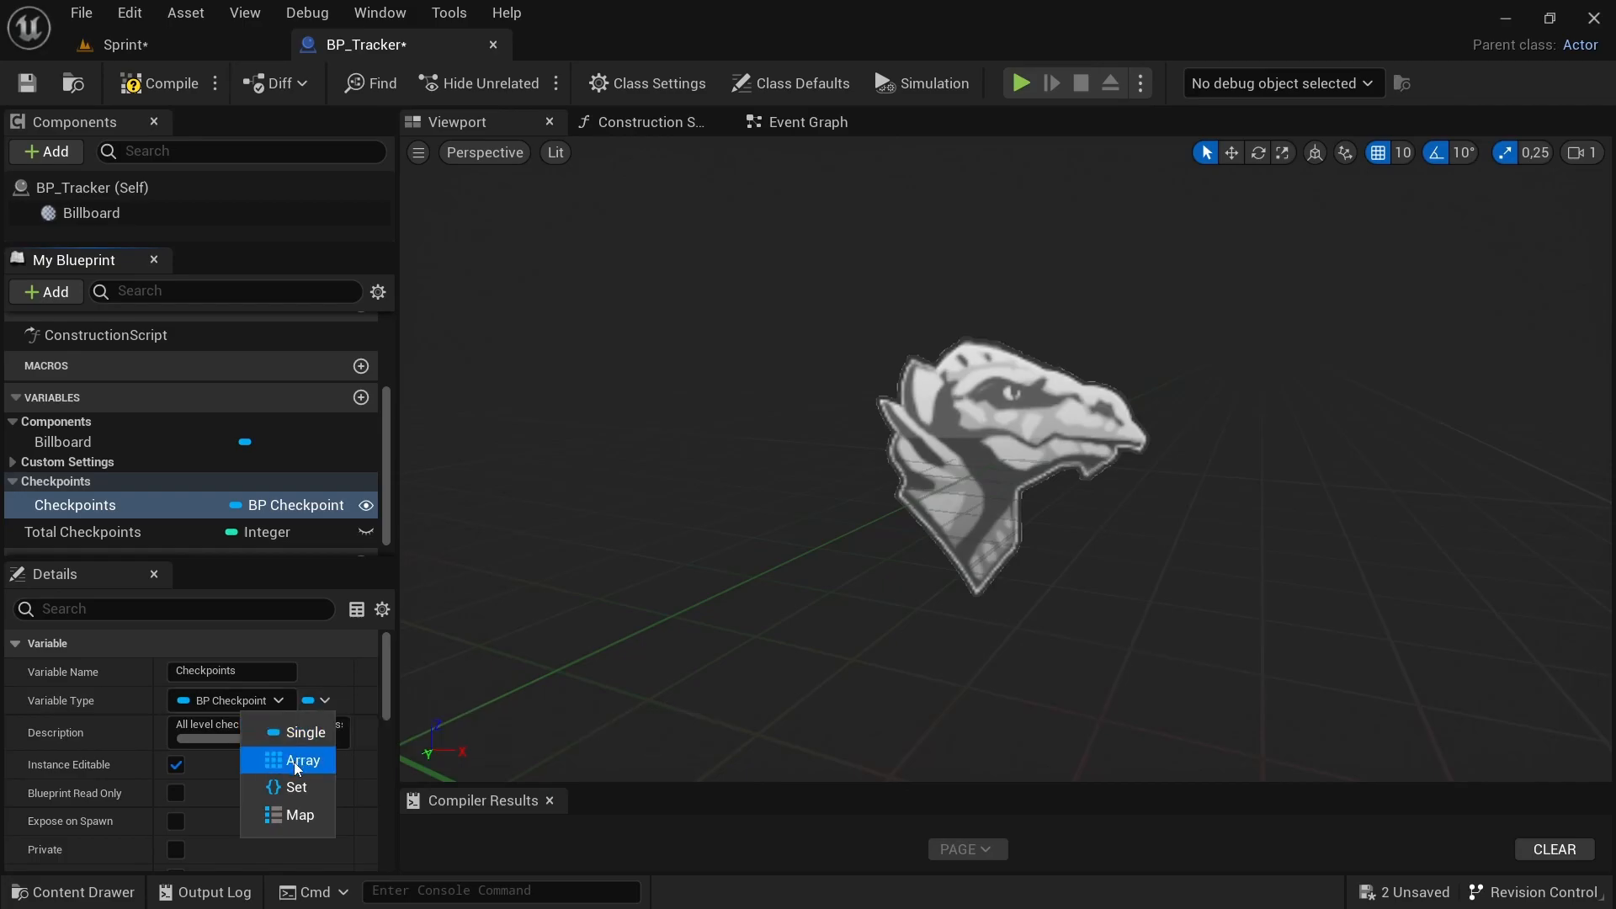
left_click(340, 681)
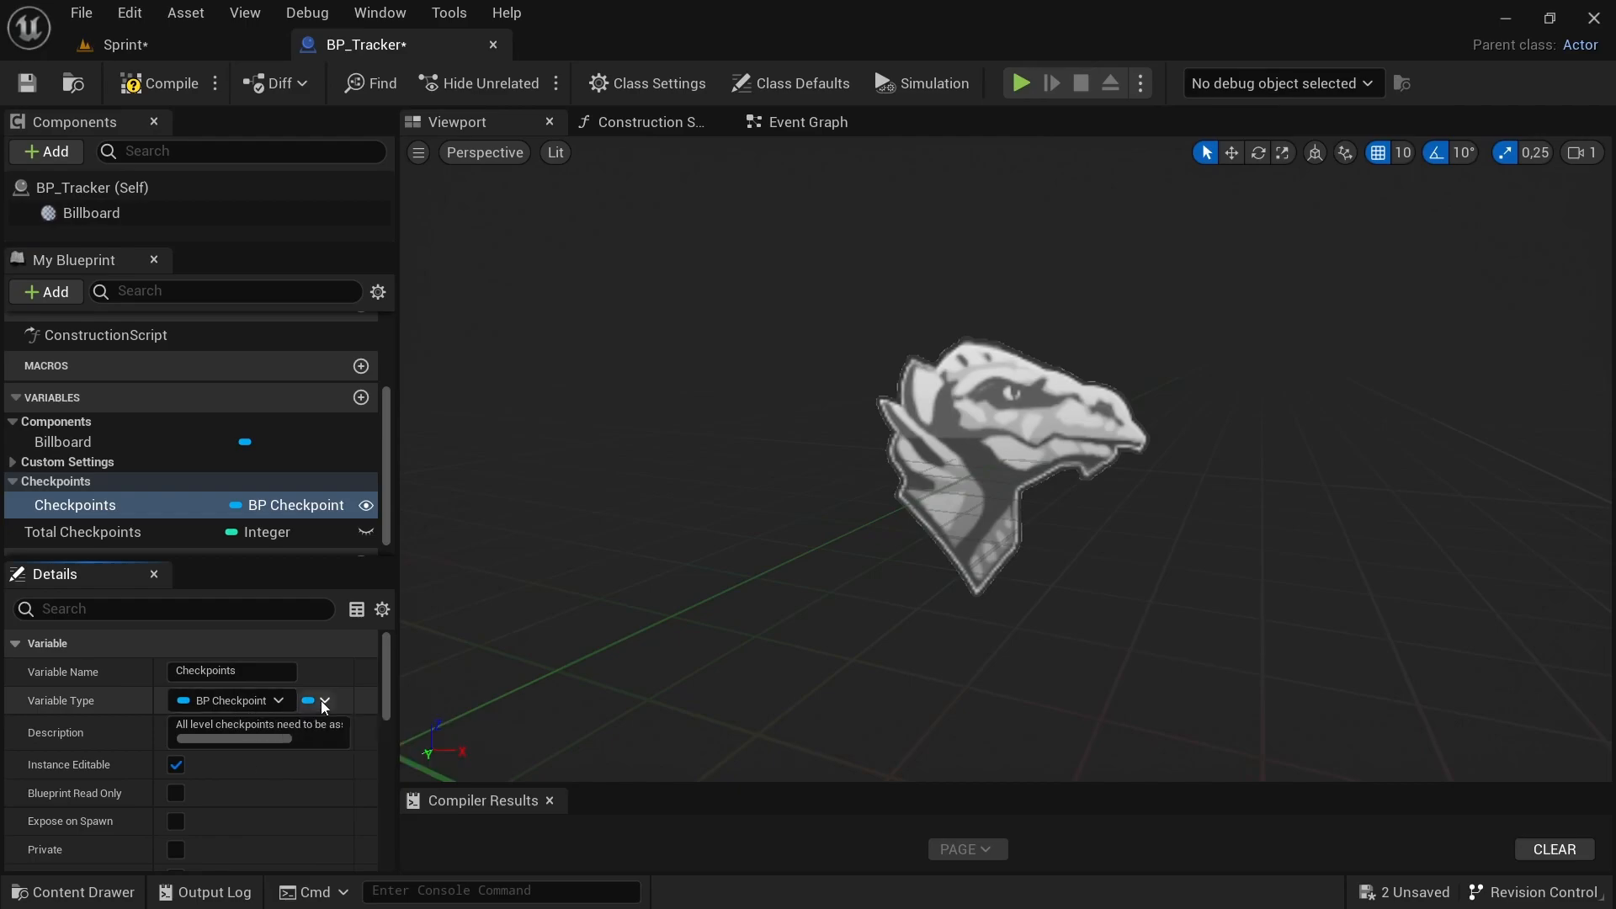
left_click(323, 700)
left_click(300, 758)
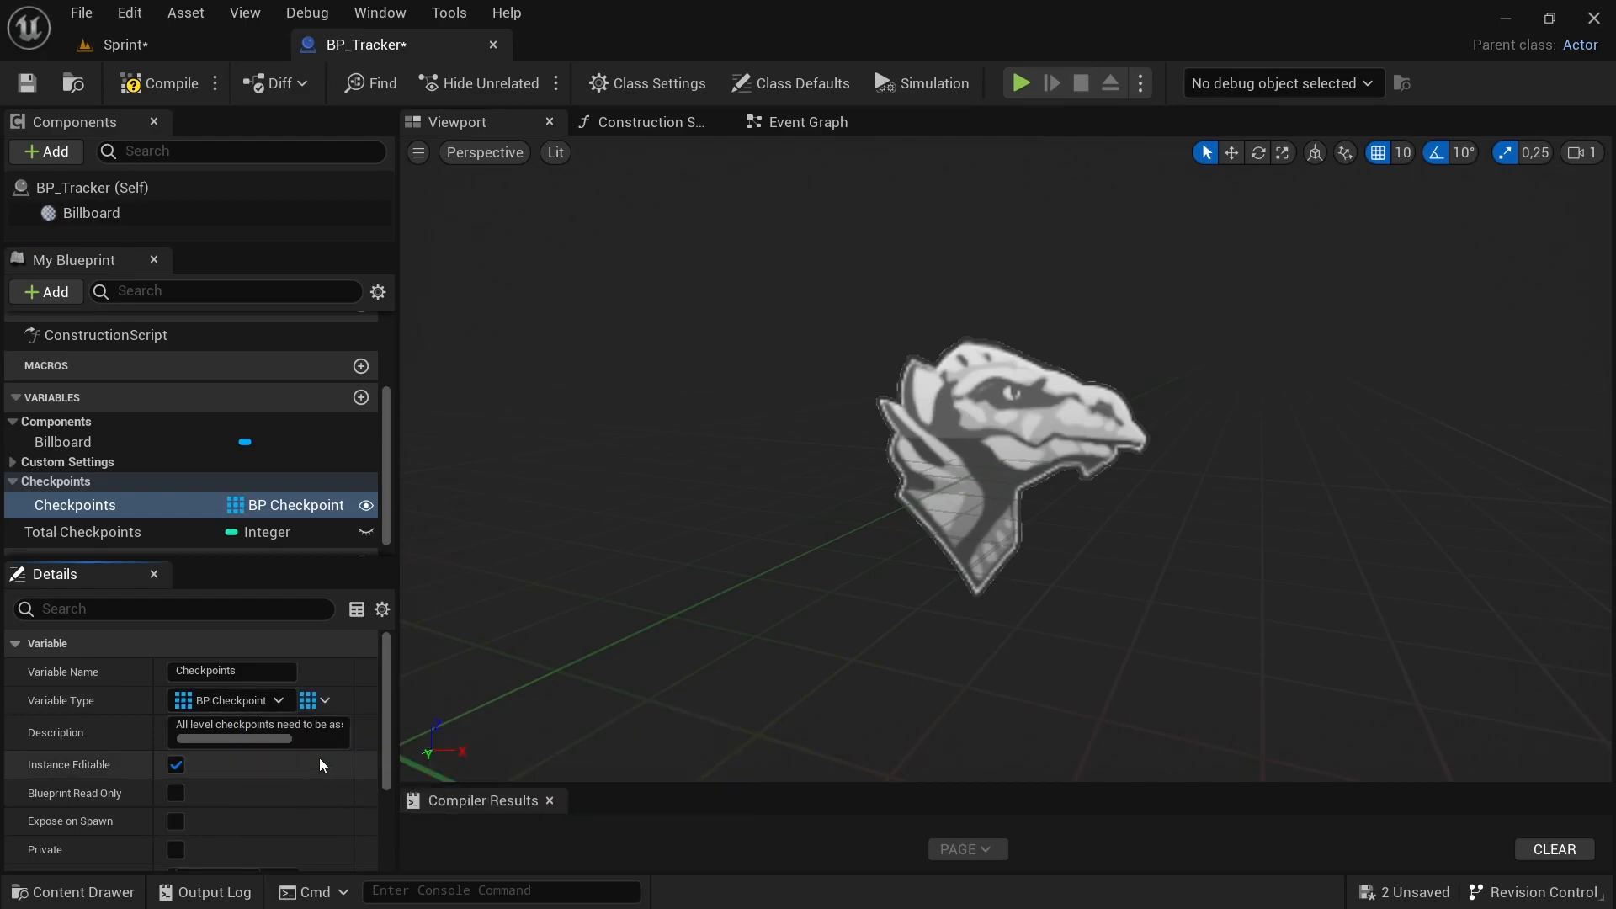
left_click(155, 87)
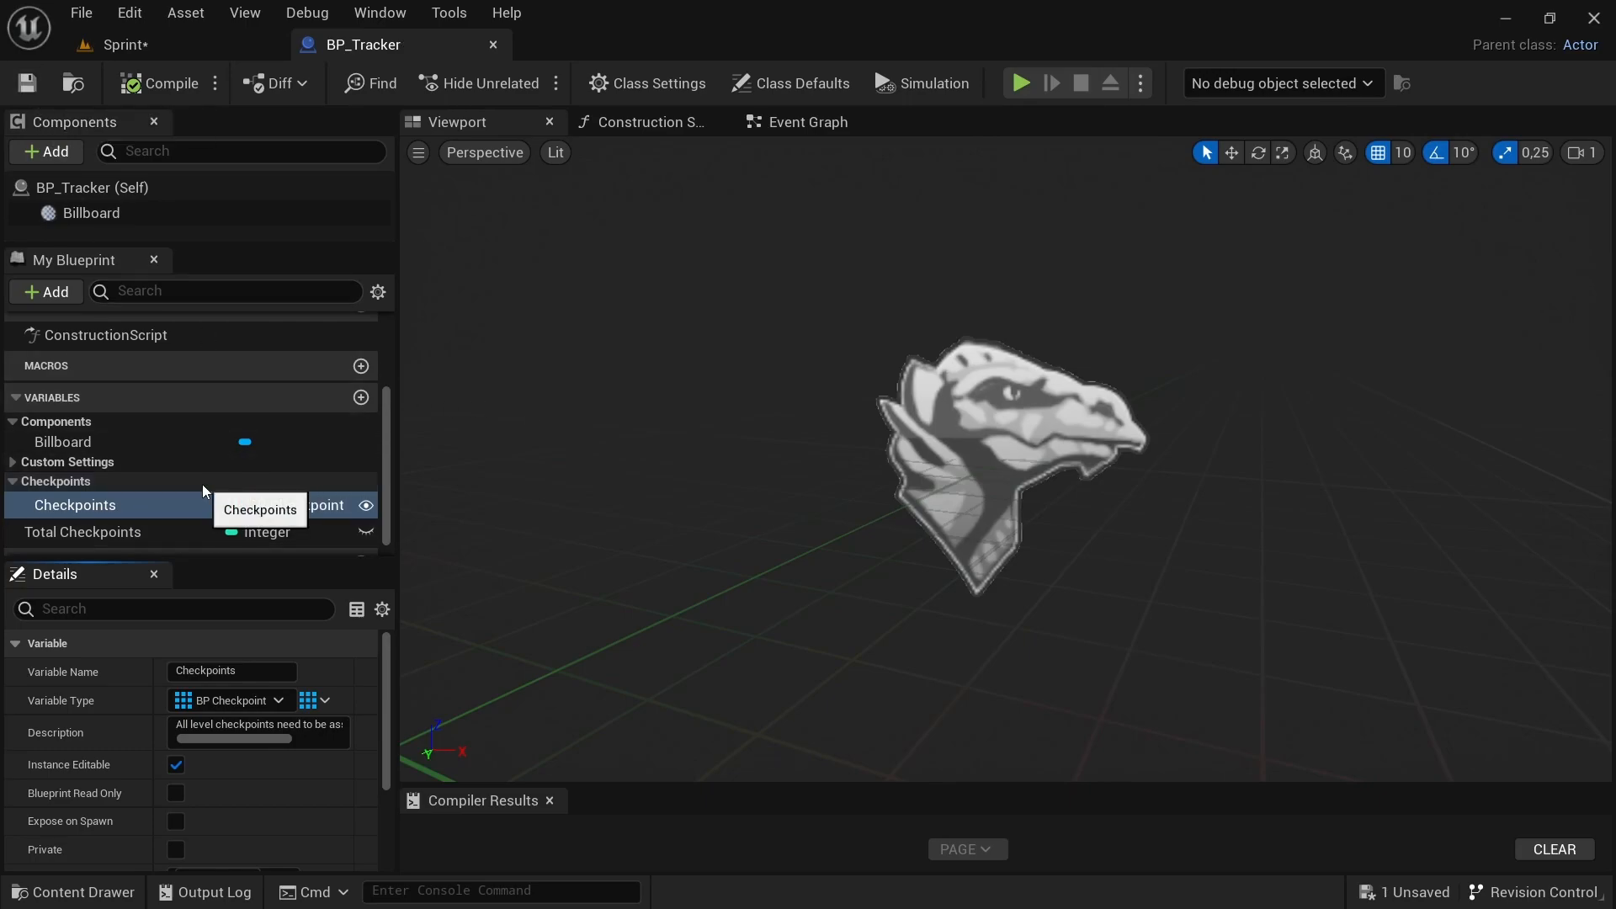
In the Sprint level, try out adding an element to BP_Tracker1's Checkpoints array, then empty the array again.
left_click(197, 55)
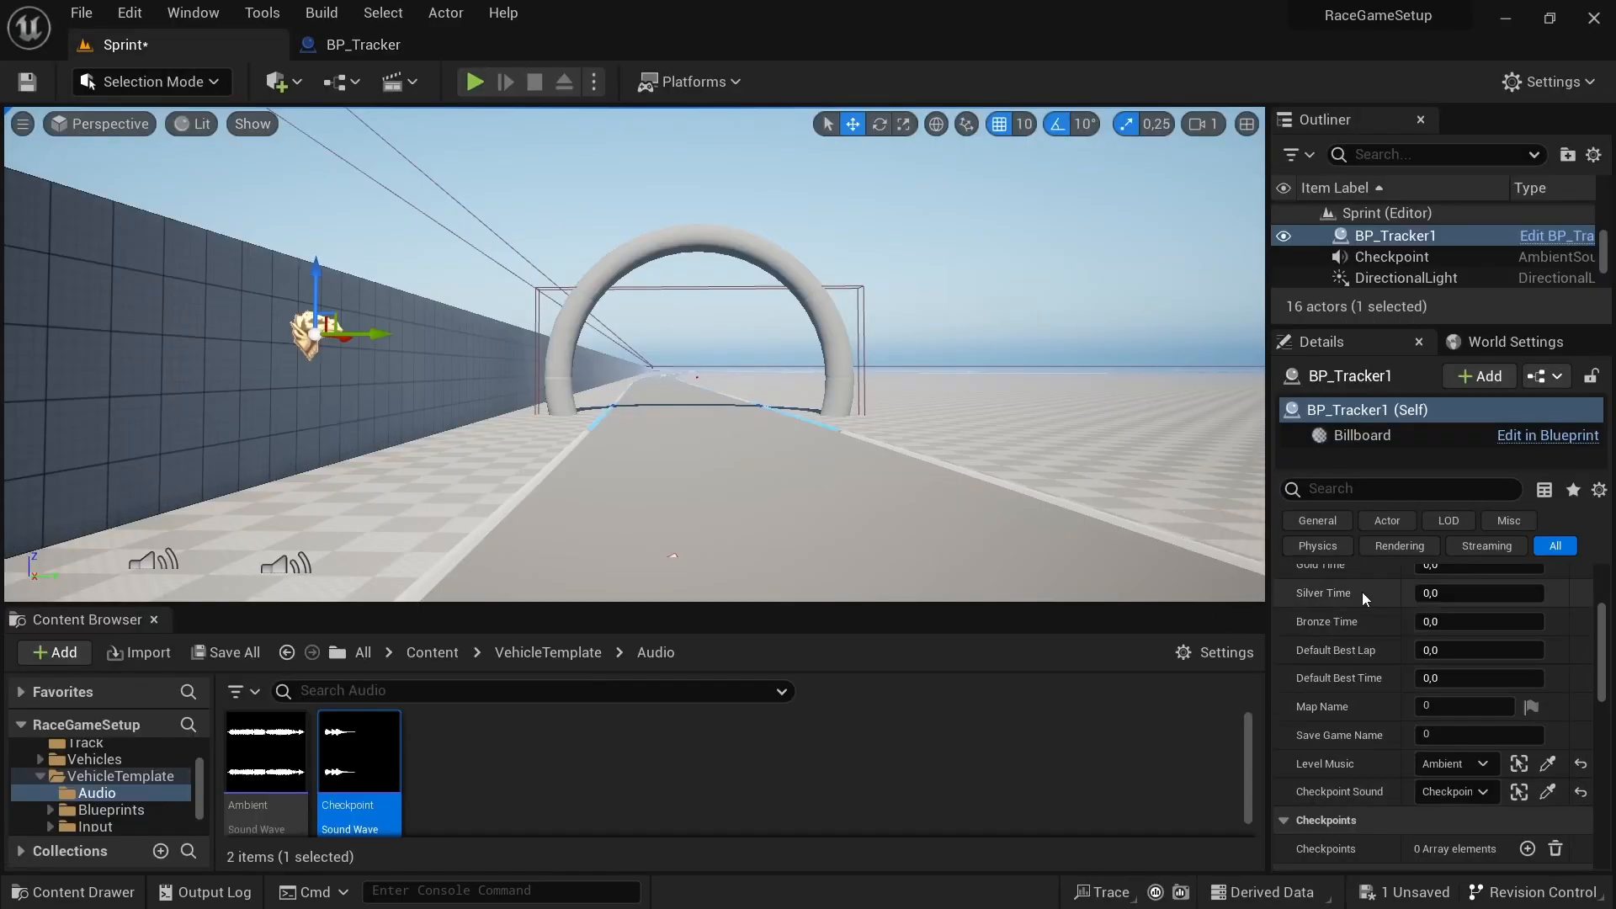
scroll(1356, 760, "down", 2)
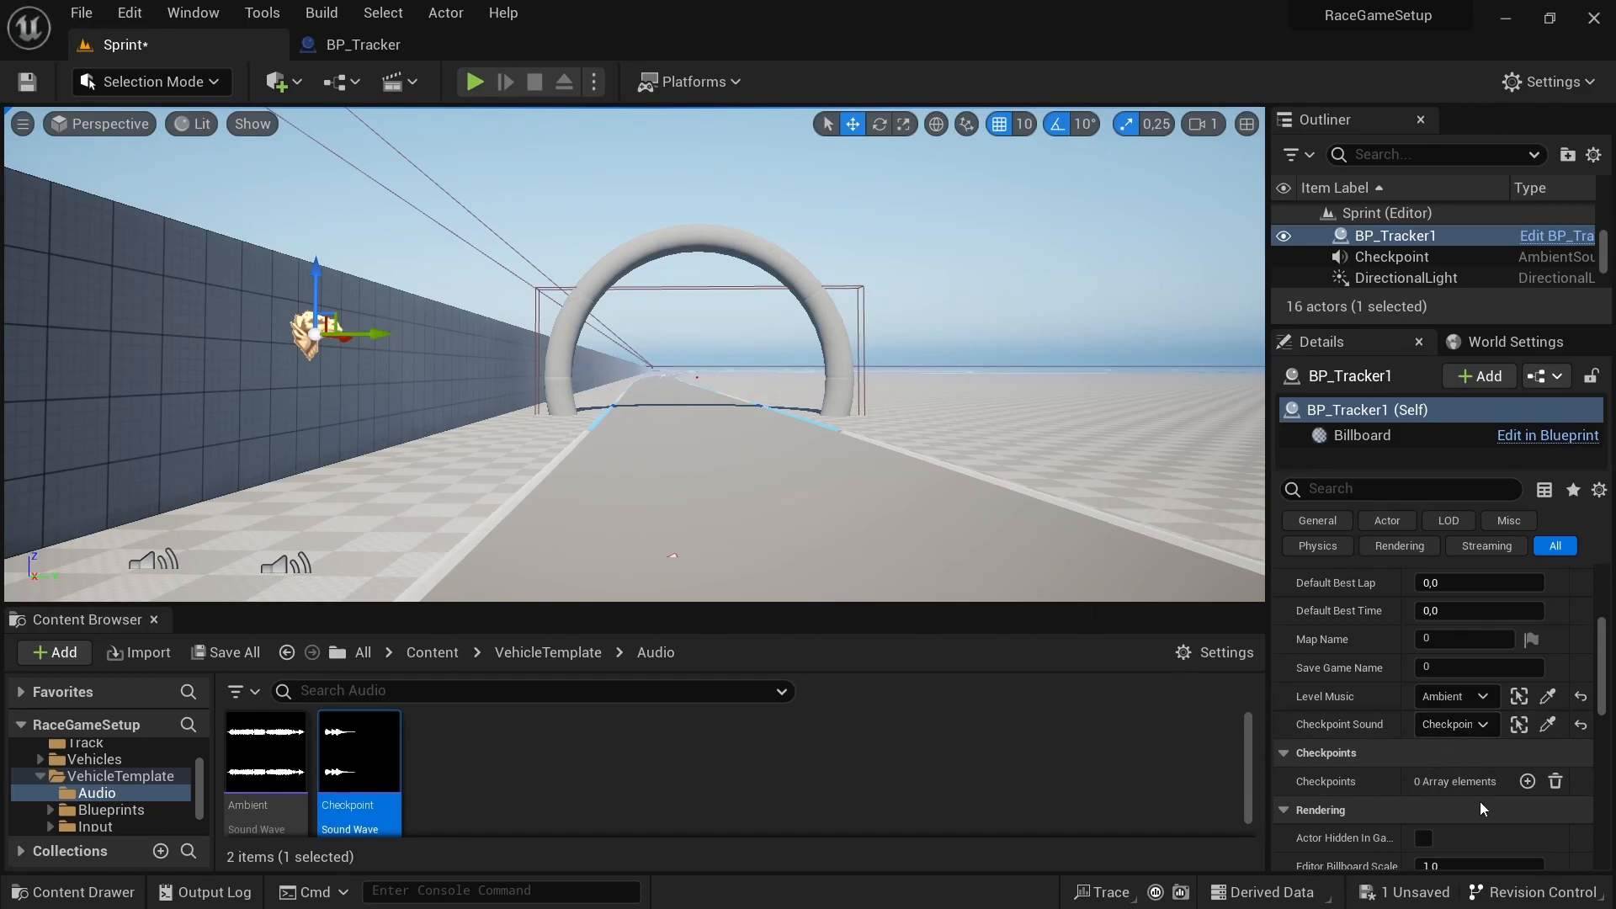
left_click(1526, 781)
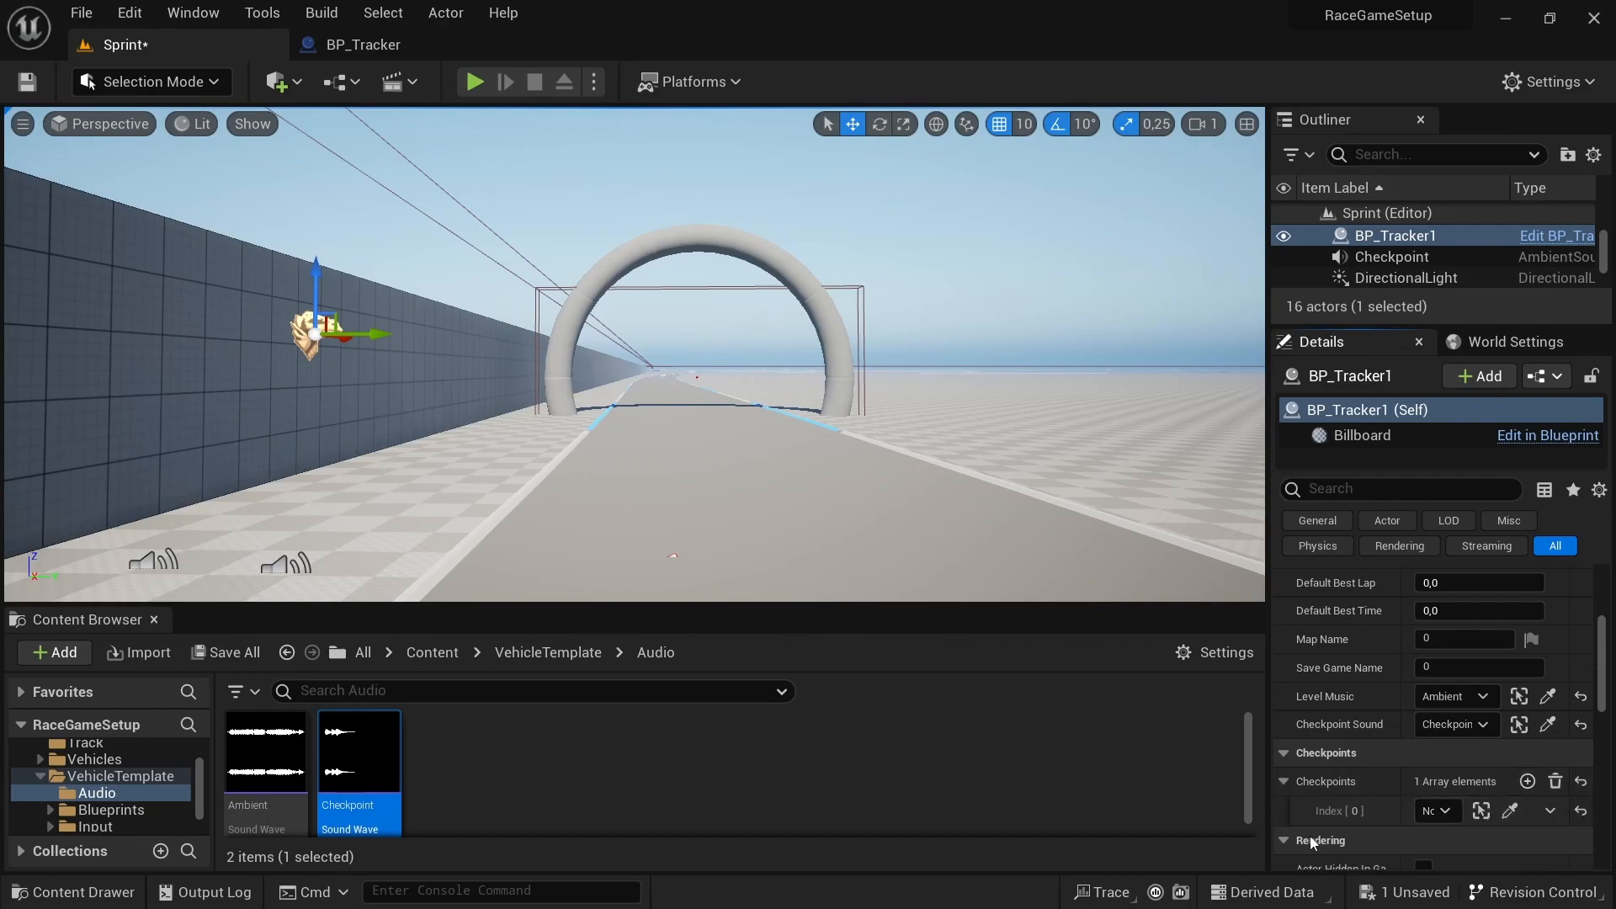
left_click(1439, 811)
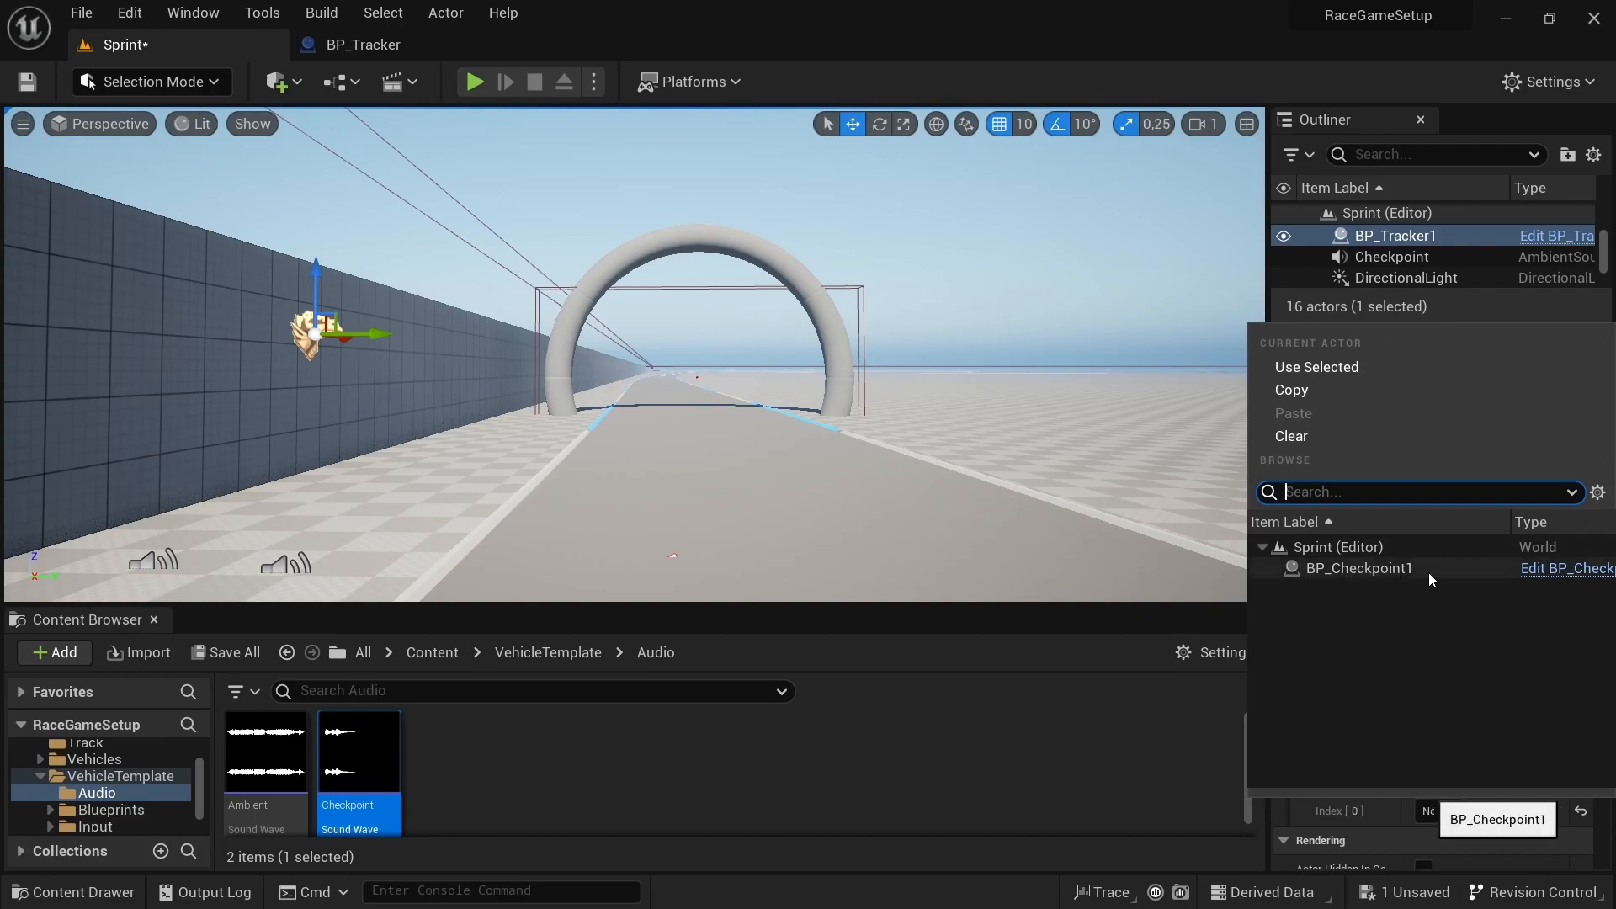
left_click(1205, 746)
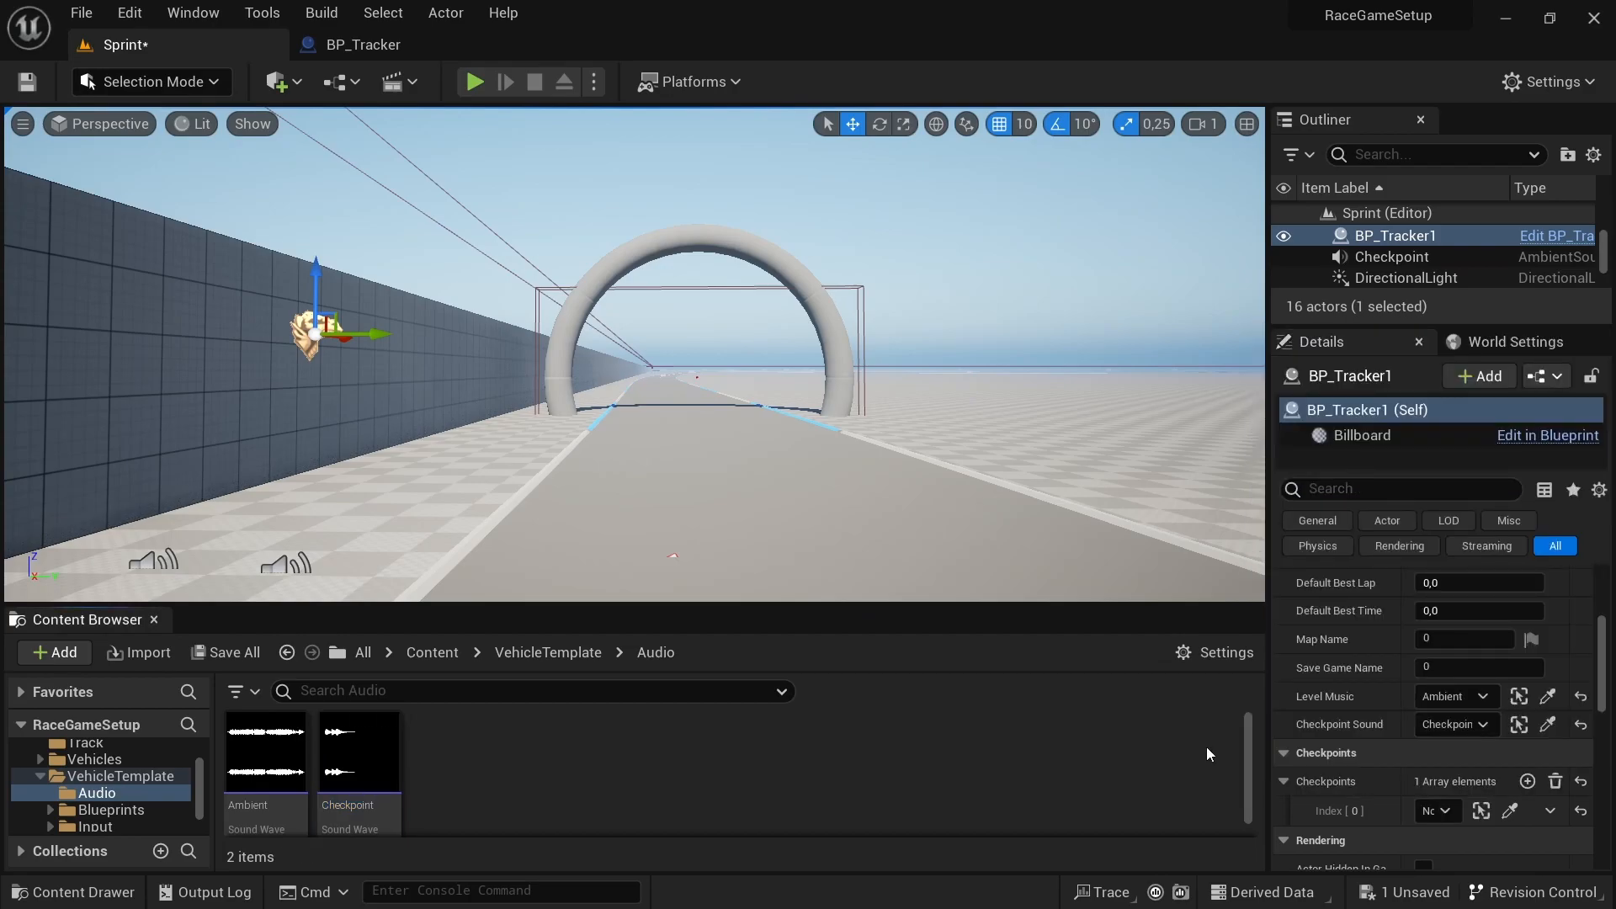
left_click(1555, 781)
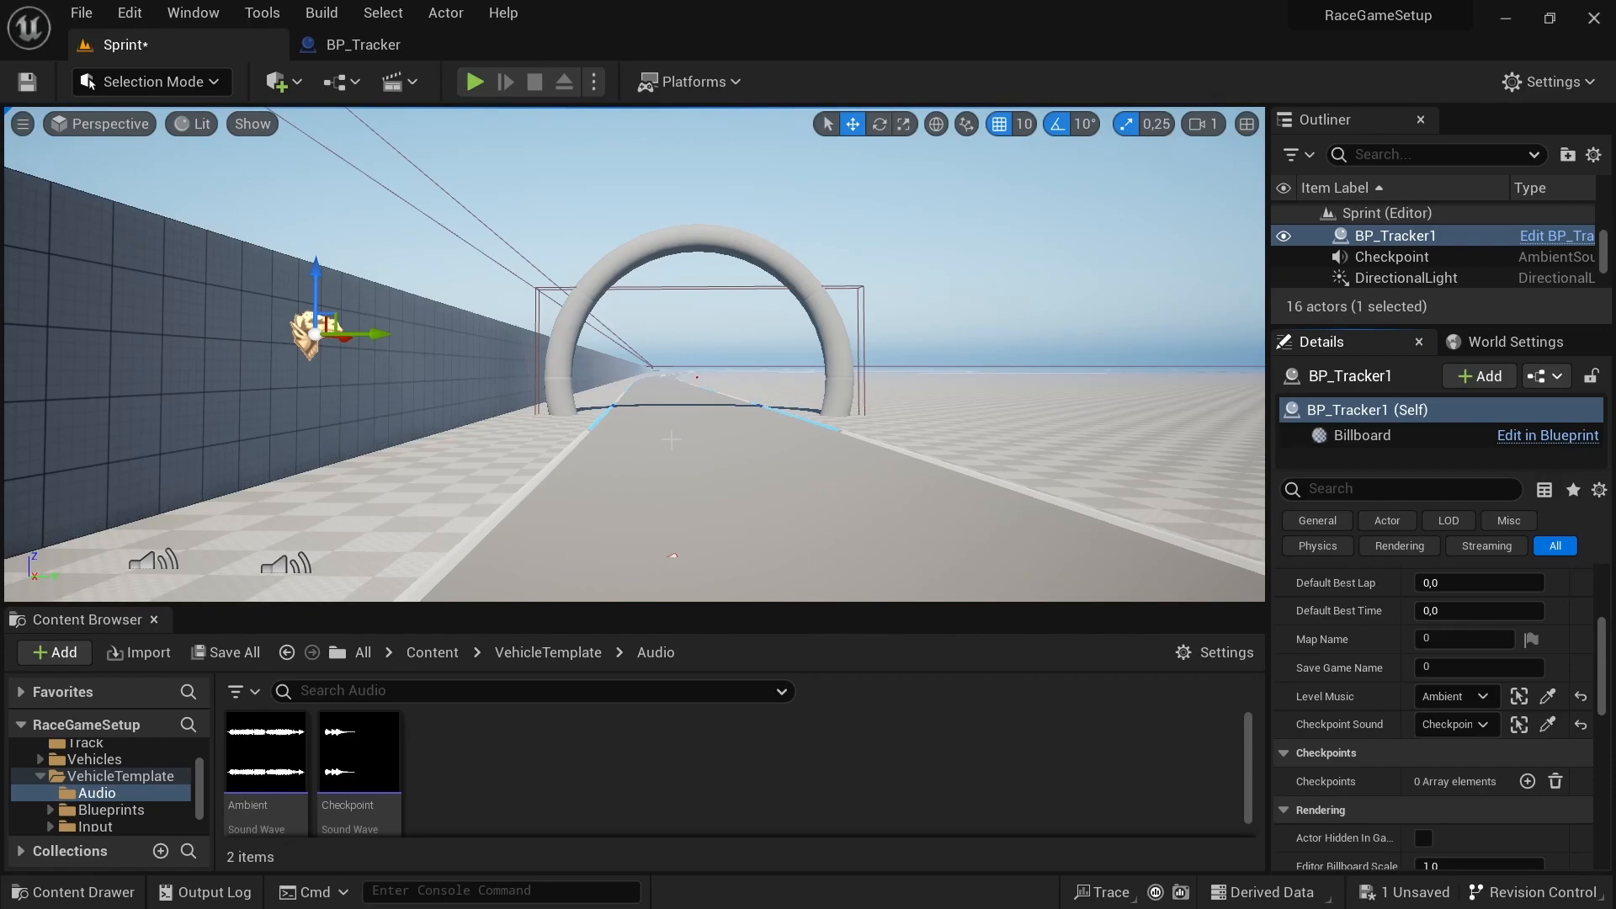
Return to the BP_Tracker blueprint and add a new function named Update Times.
left_click(384, 46)
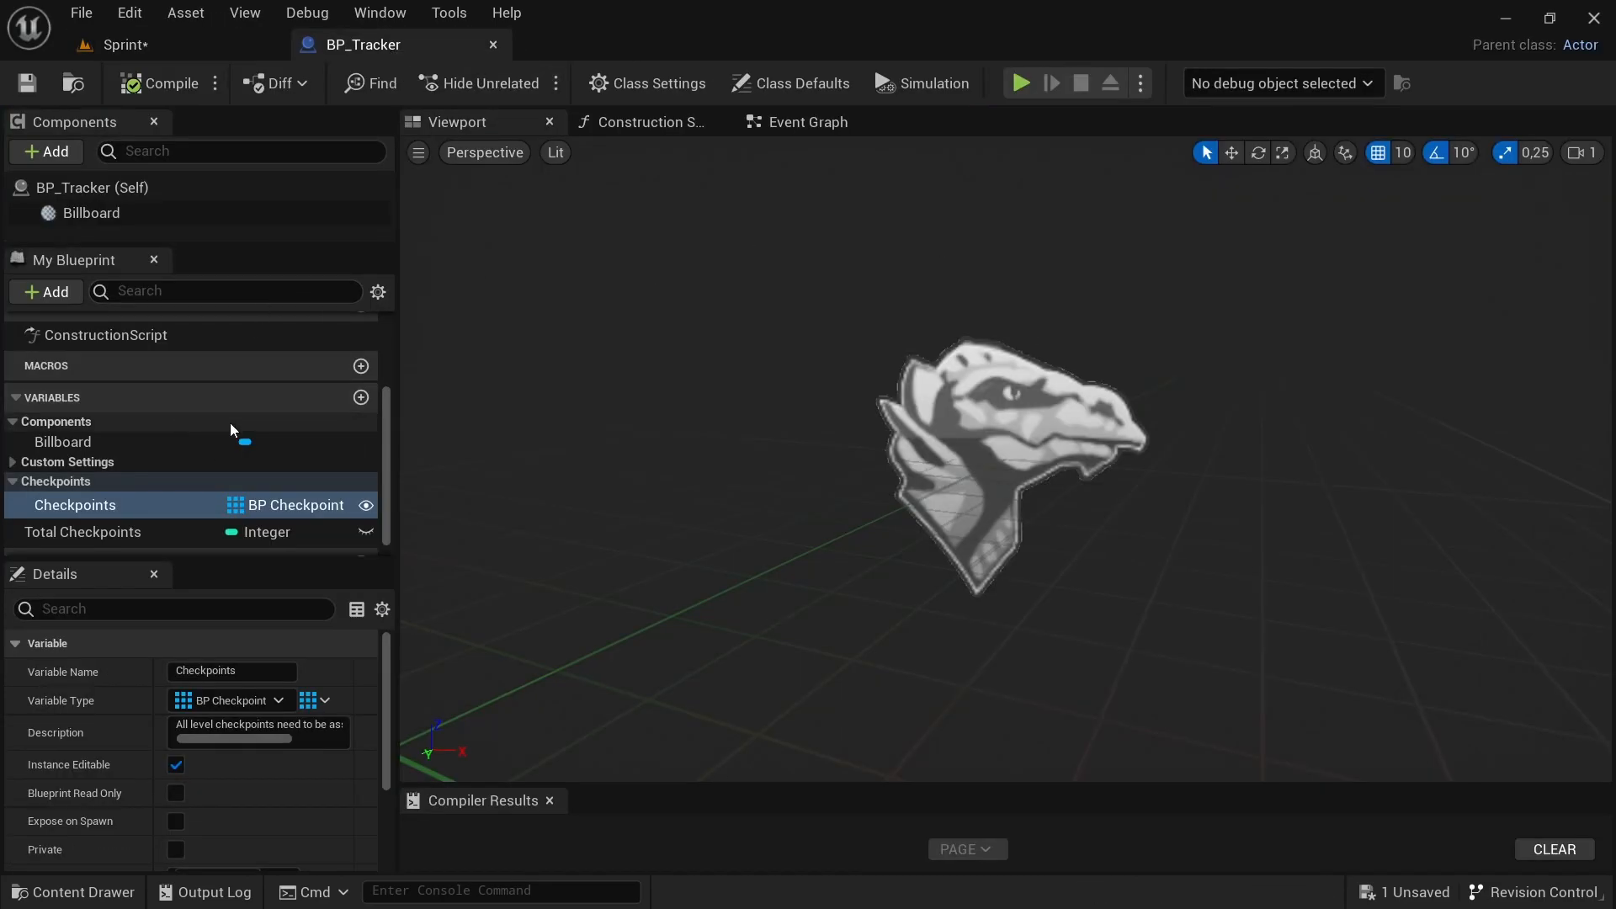
scroll(230, 422, "up", 3)
scroll(194, 473, "down", 2)
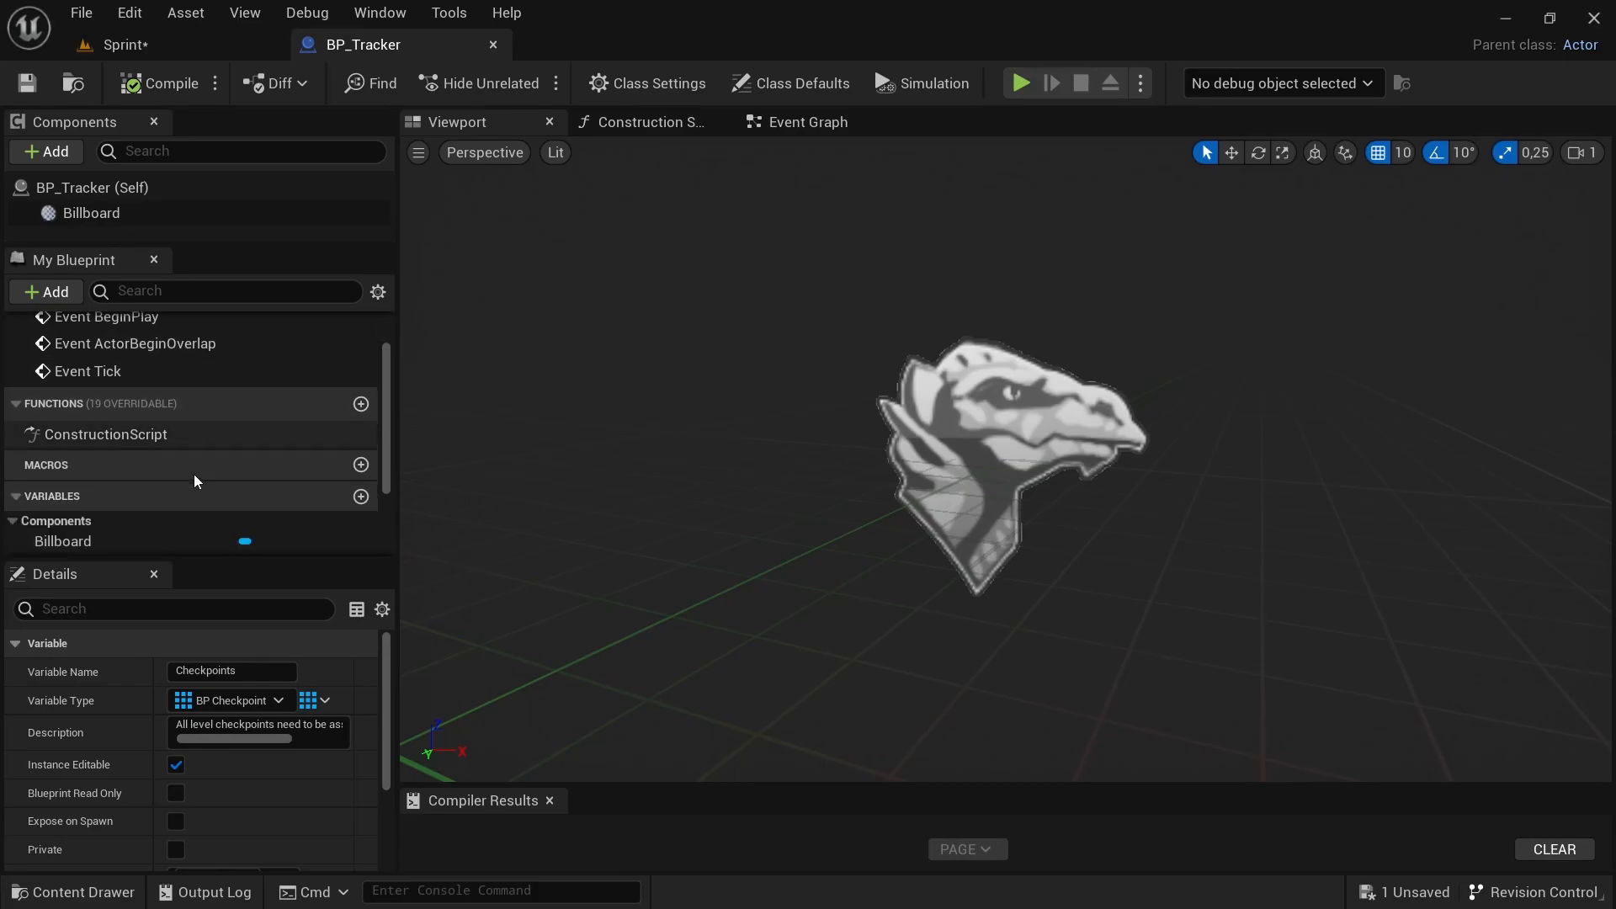
left_click(361, 405)
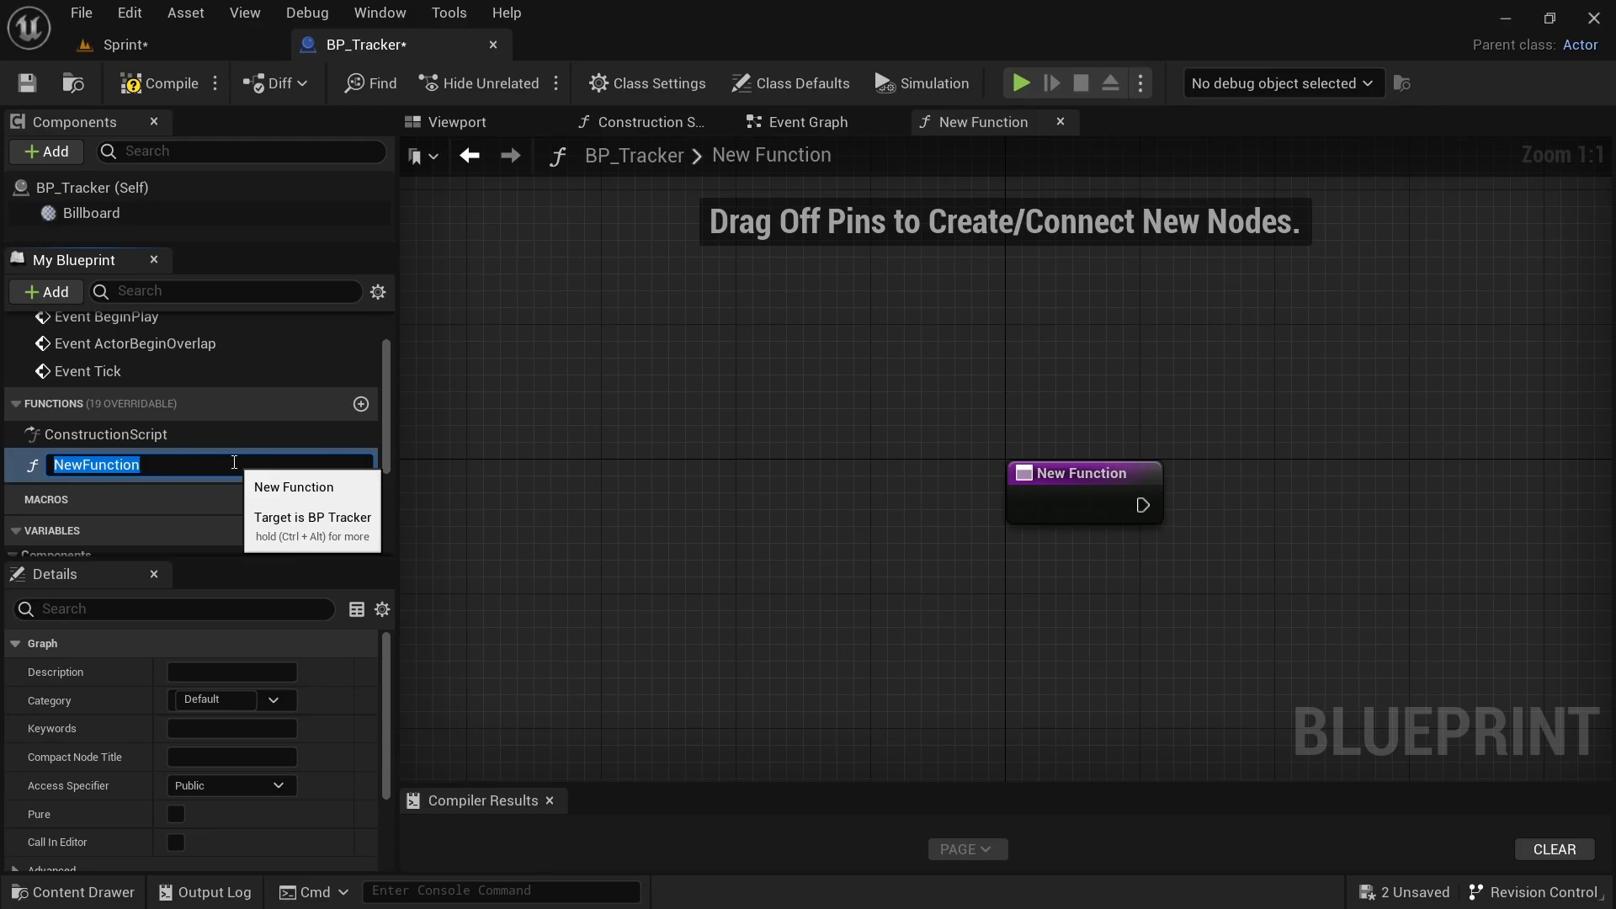
type("Updat")
type("e ")
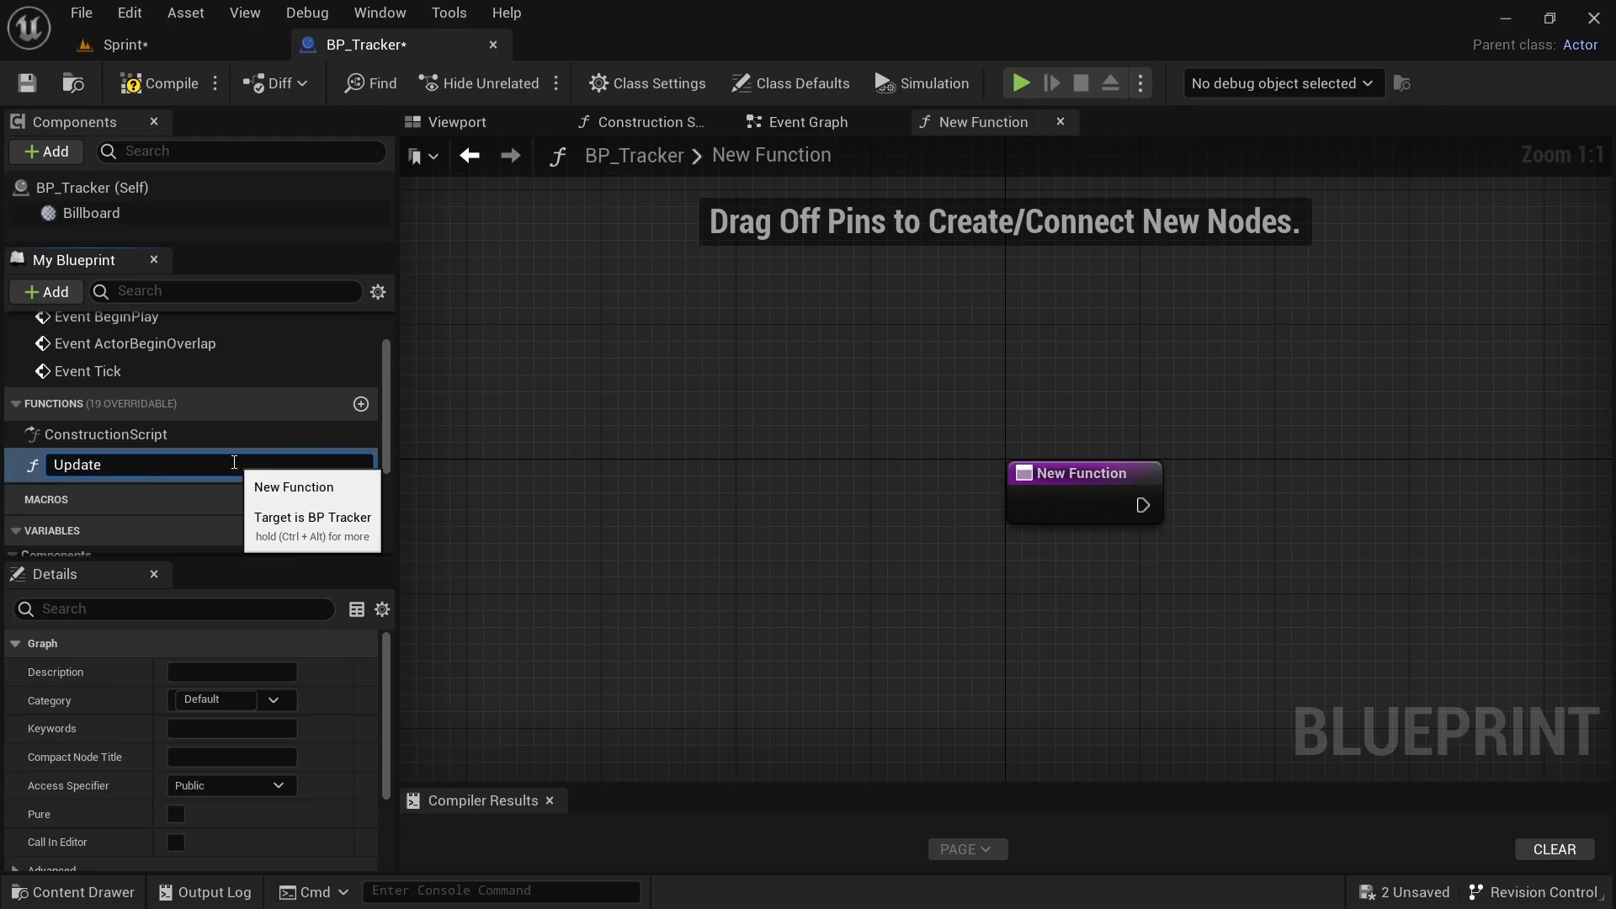
type("Times")
key("Return")
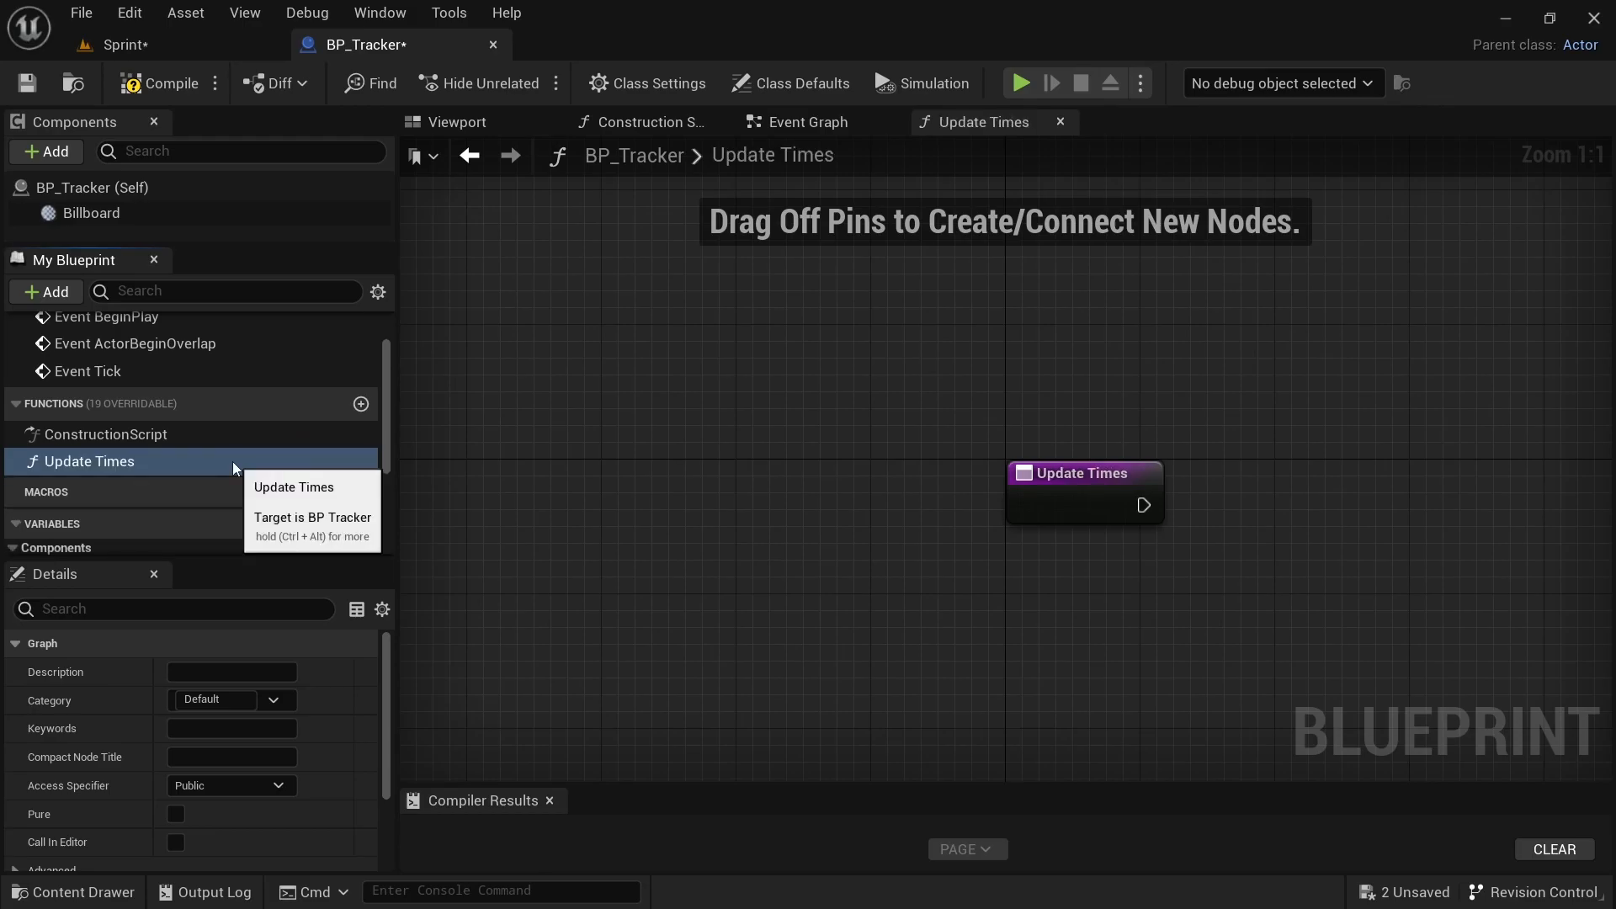
right_click_drag(1151, 596, 799, 558)
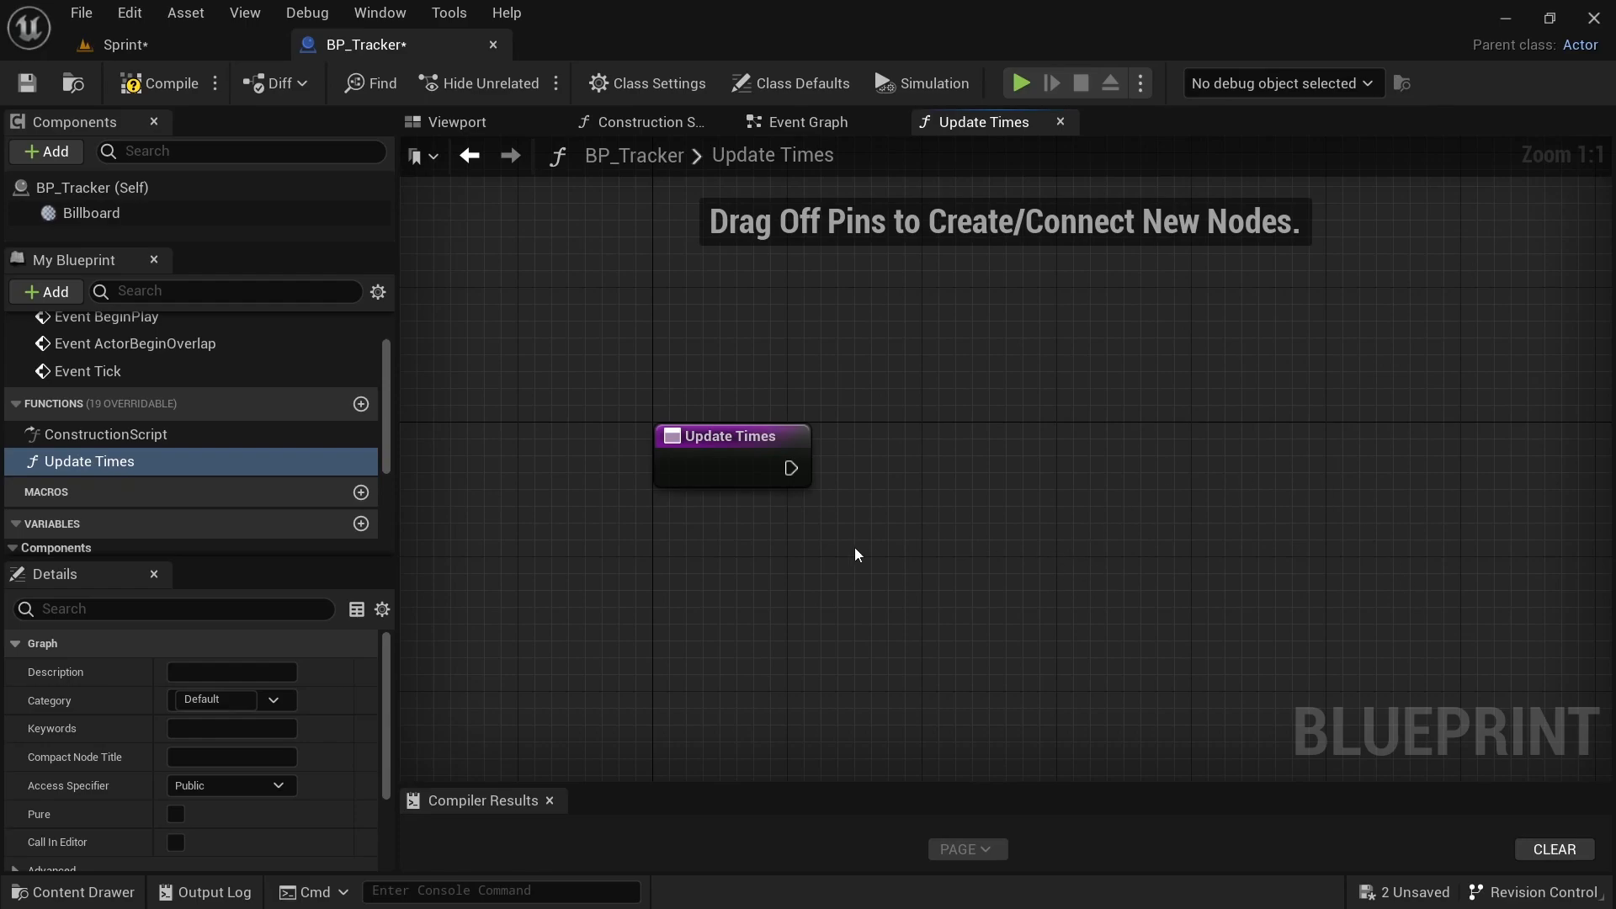
Add another function to BP_Tracker named Activate Checkpoint.
left_click(361, 404)
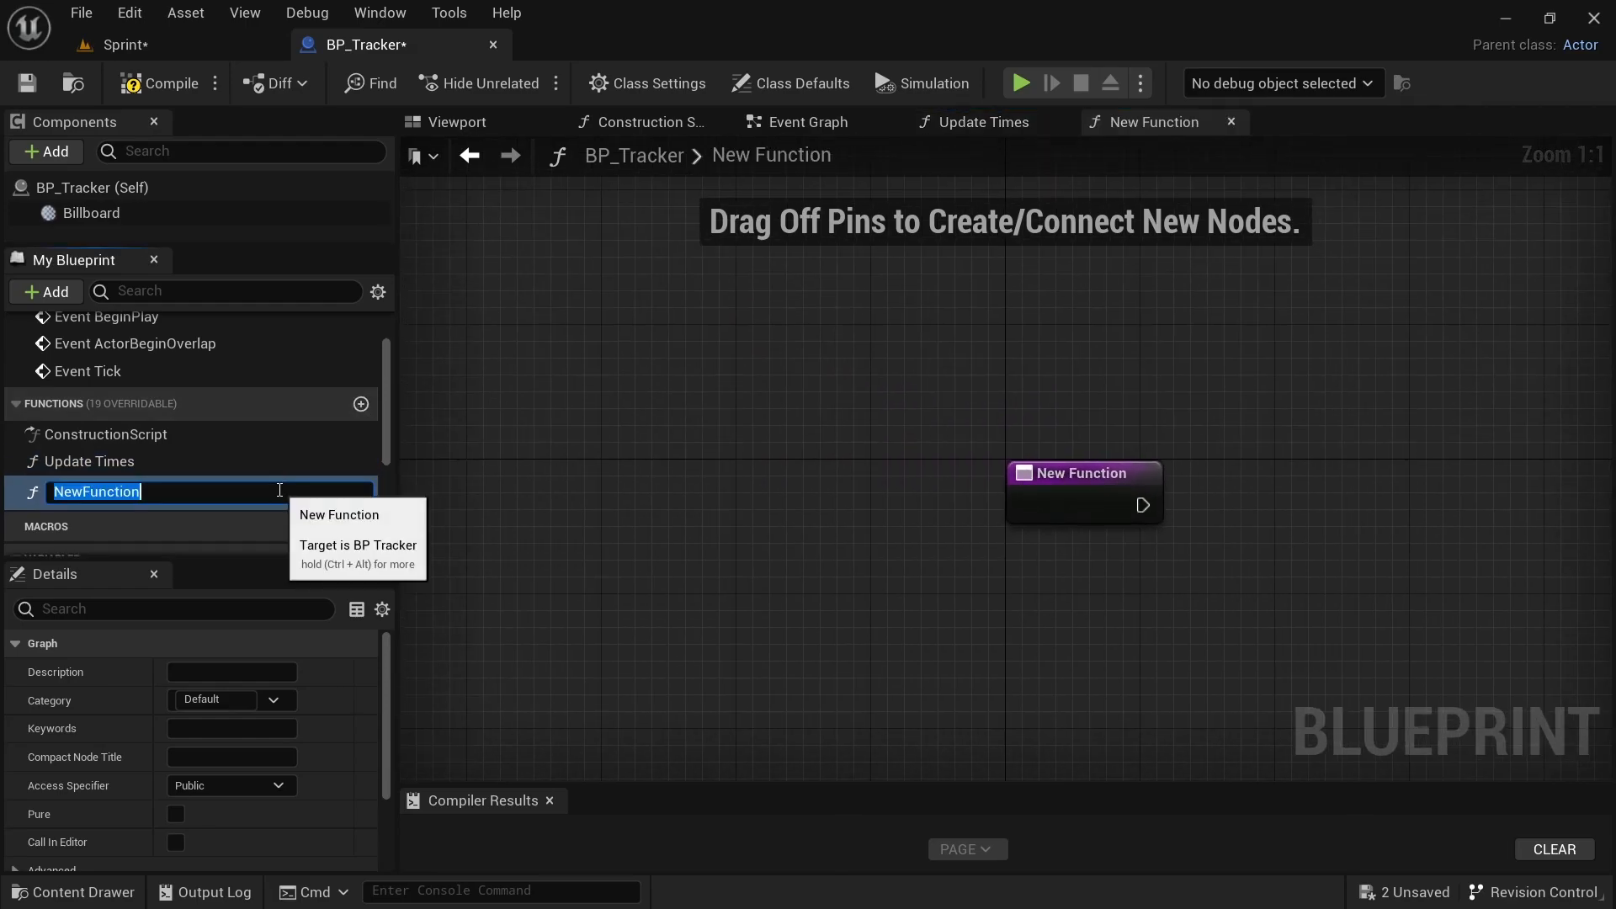
type("Activate Checkpoint")
key("Return")
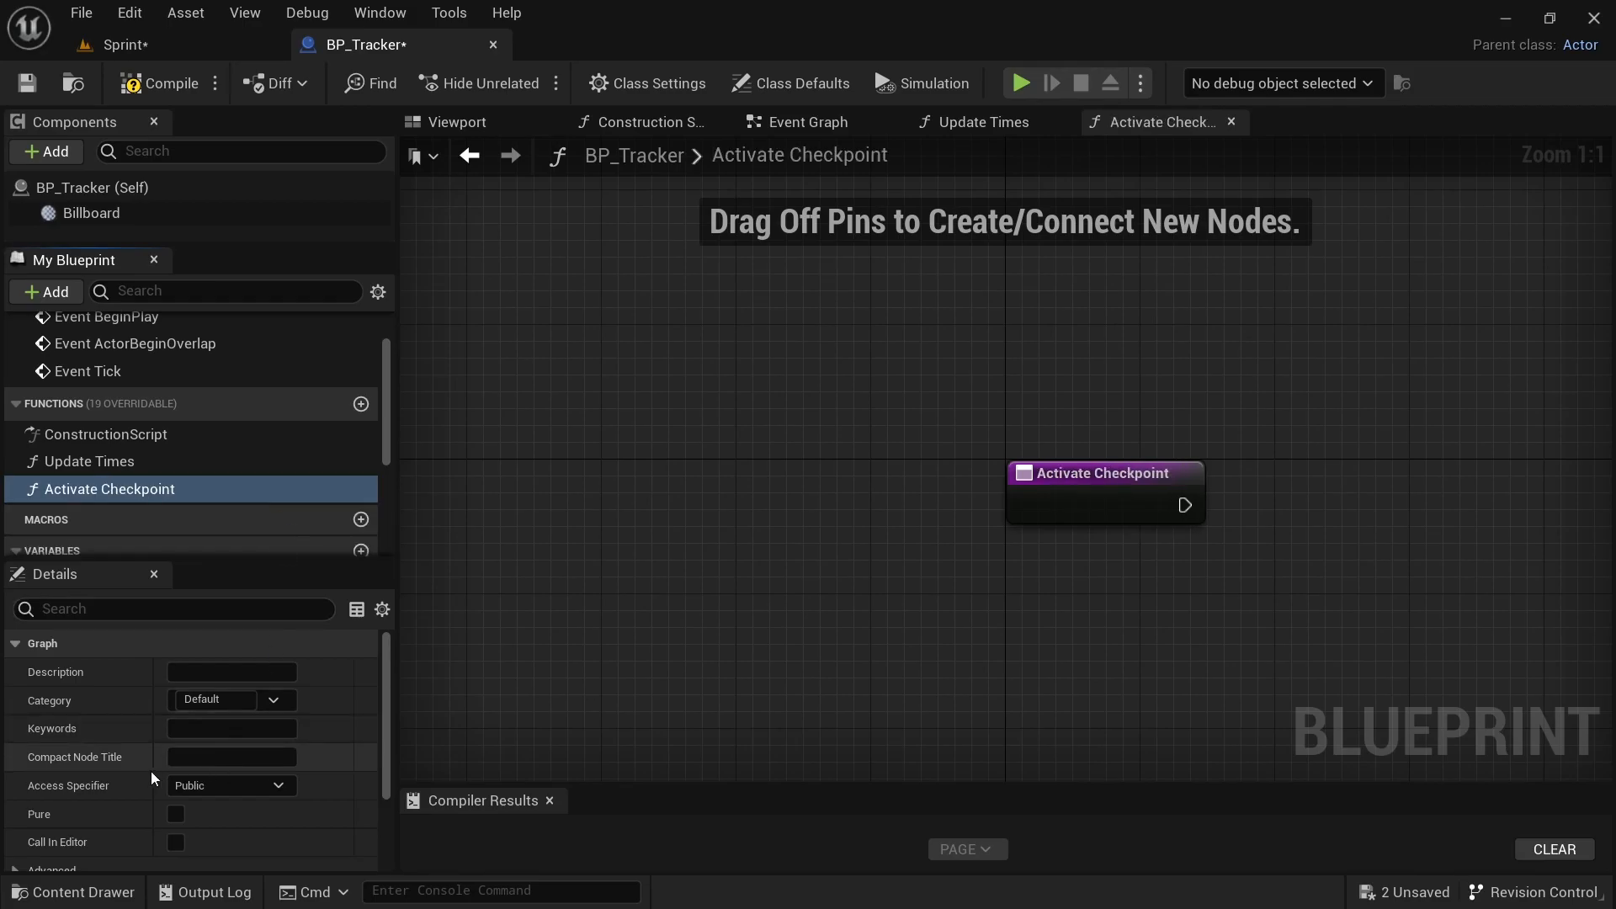
Give the Activate Checkpoint function an input named Next Checkpoint of type BP Checkpoint object reference.
scroll(123, 781, "down", 3)
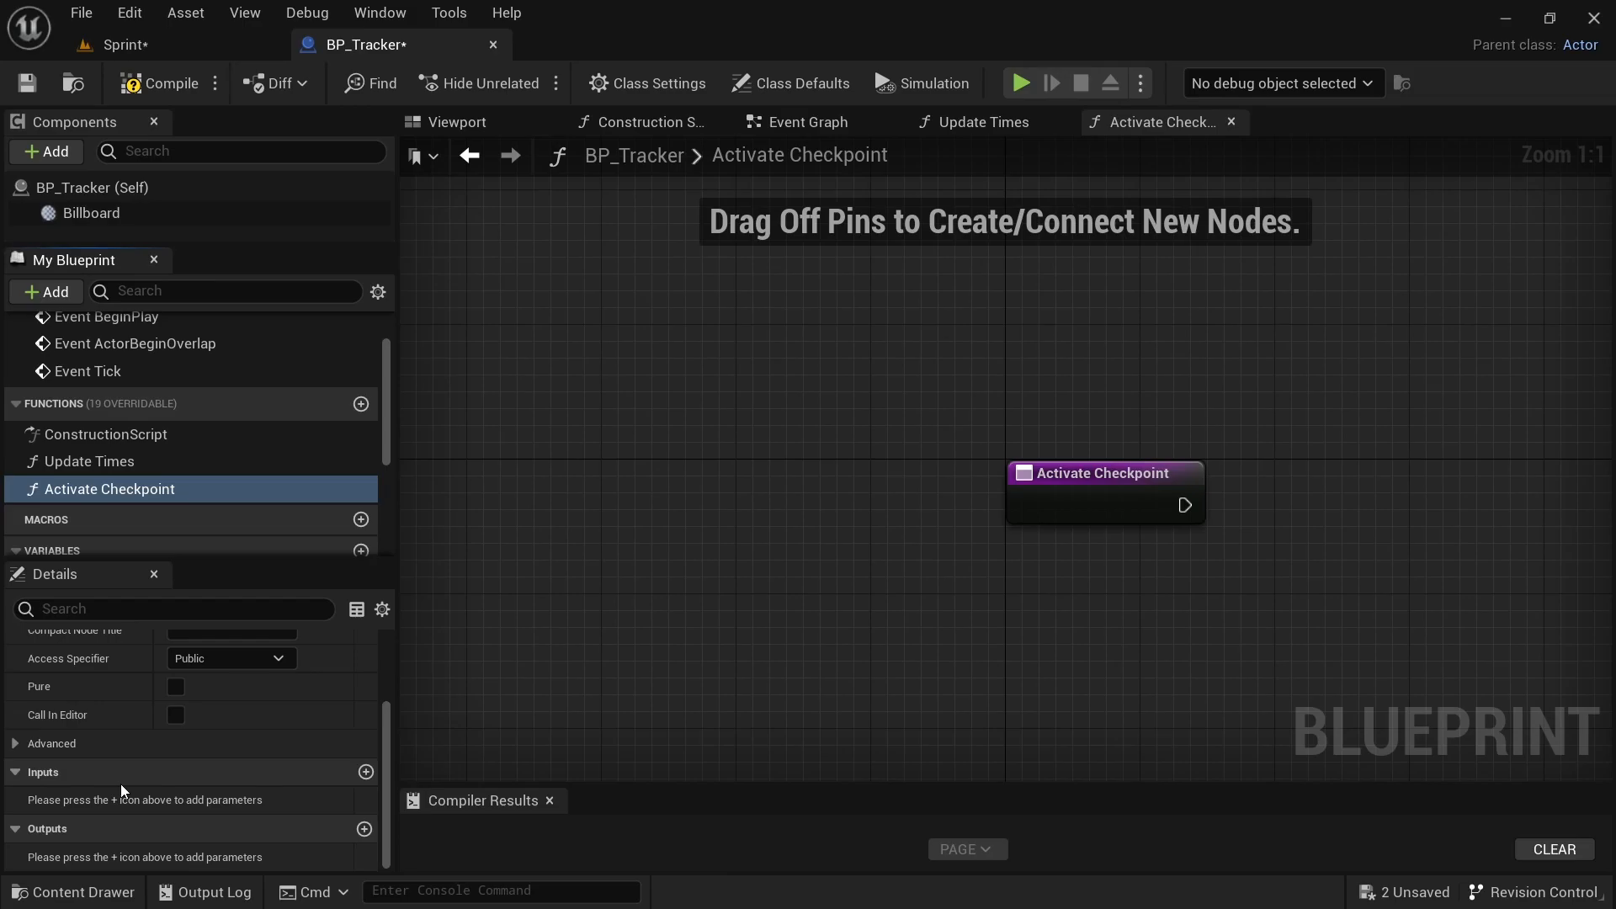
left_click(365, 771)
left_click(266, 801)
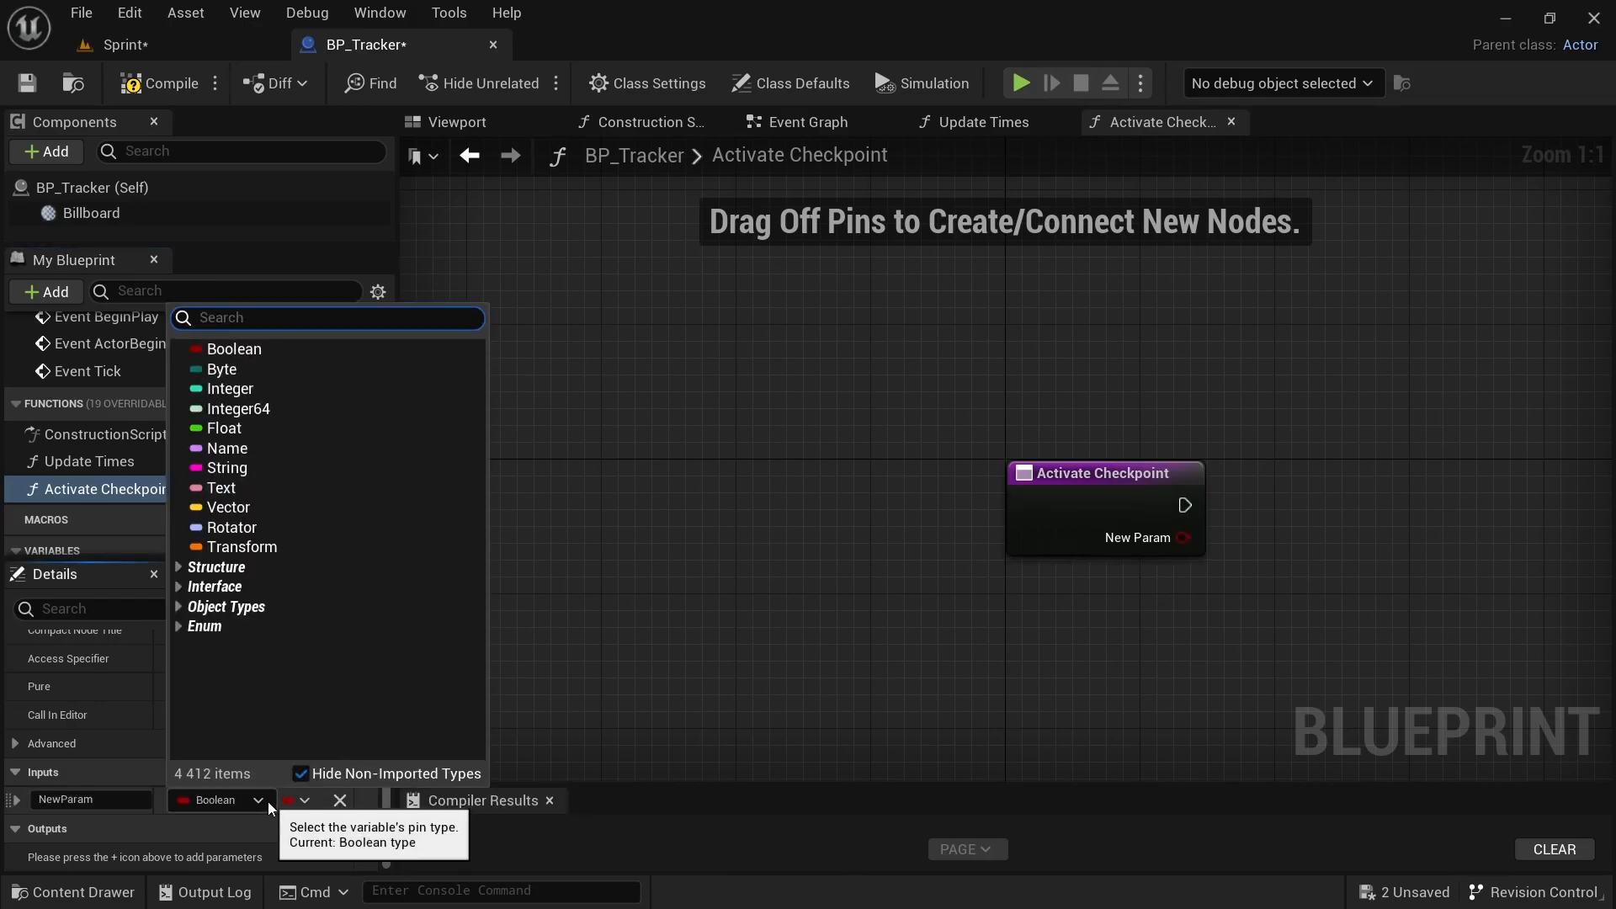
type("bp che")
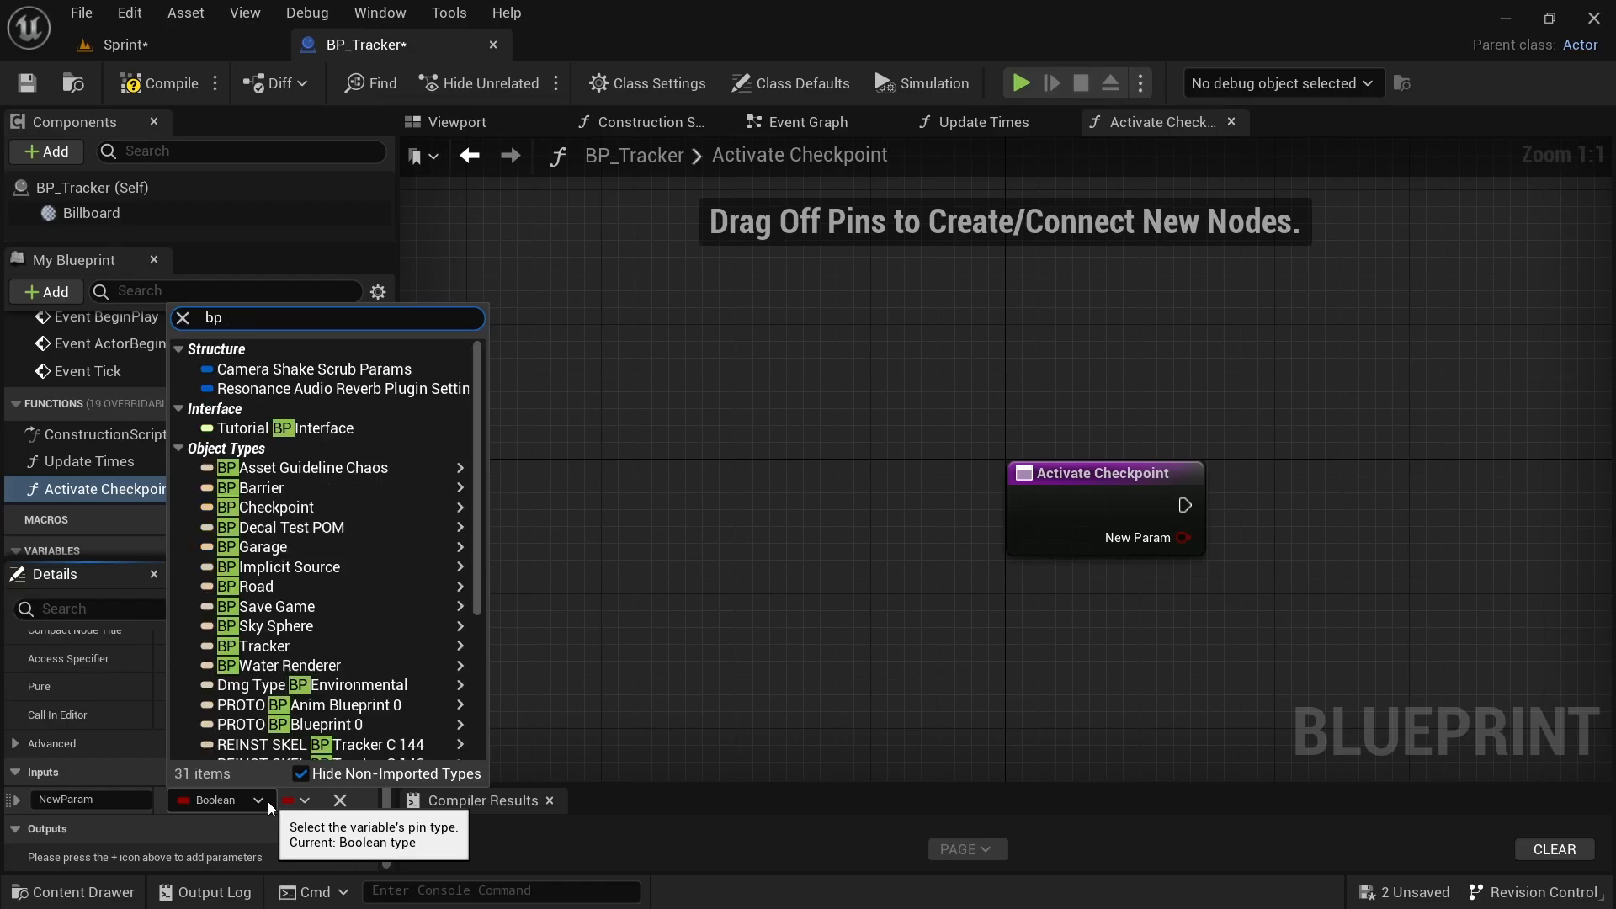
mouse_move(365, 372)
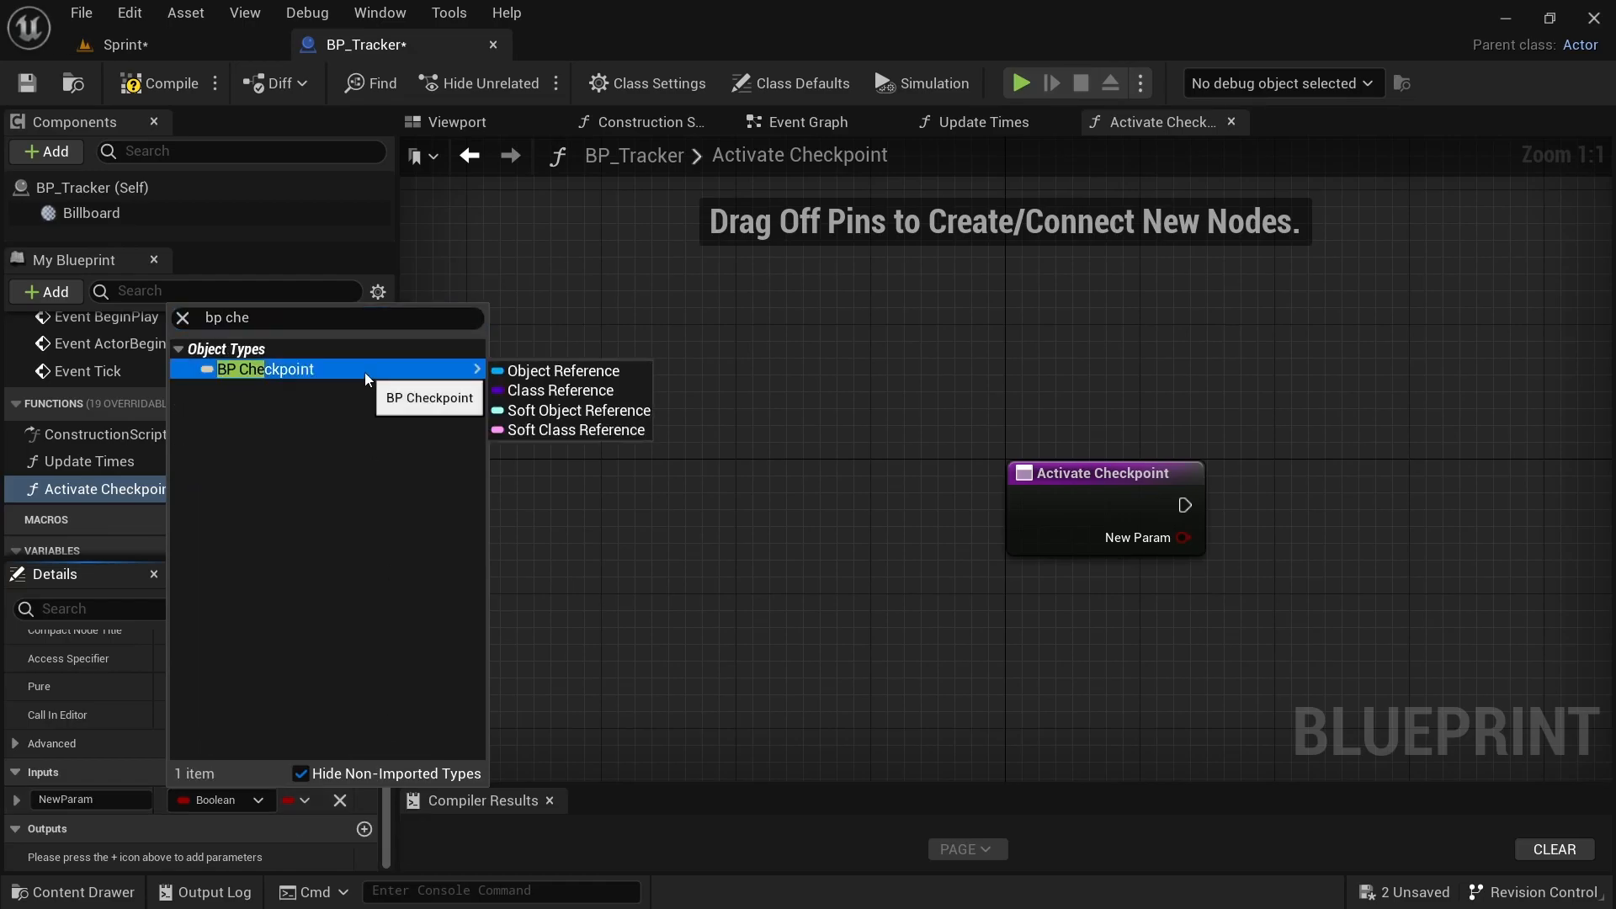
left_click(557, 370)
left_click(108, 799)
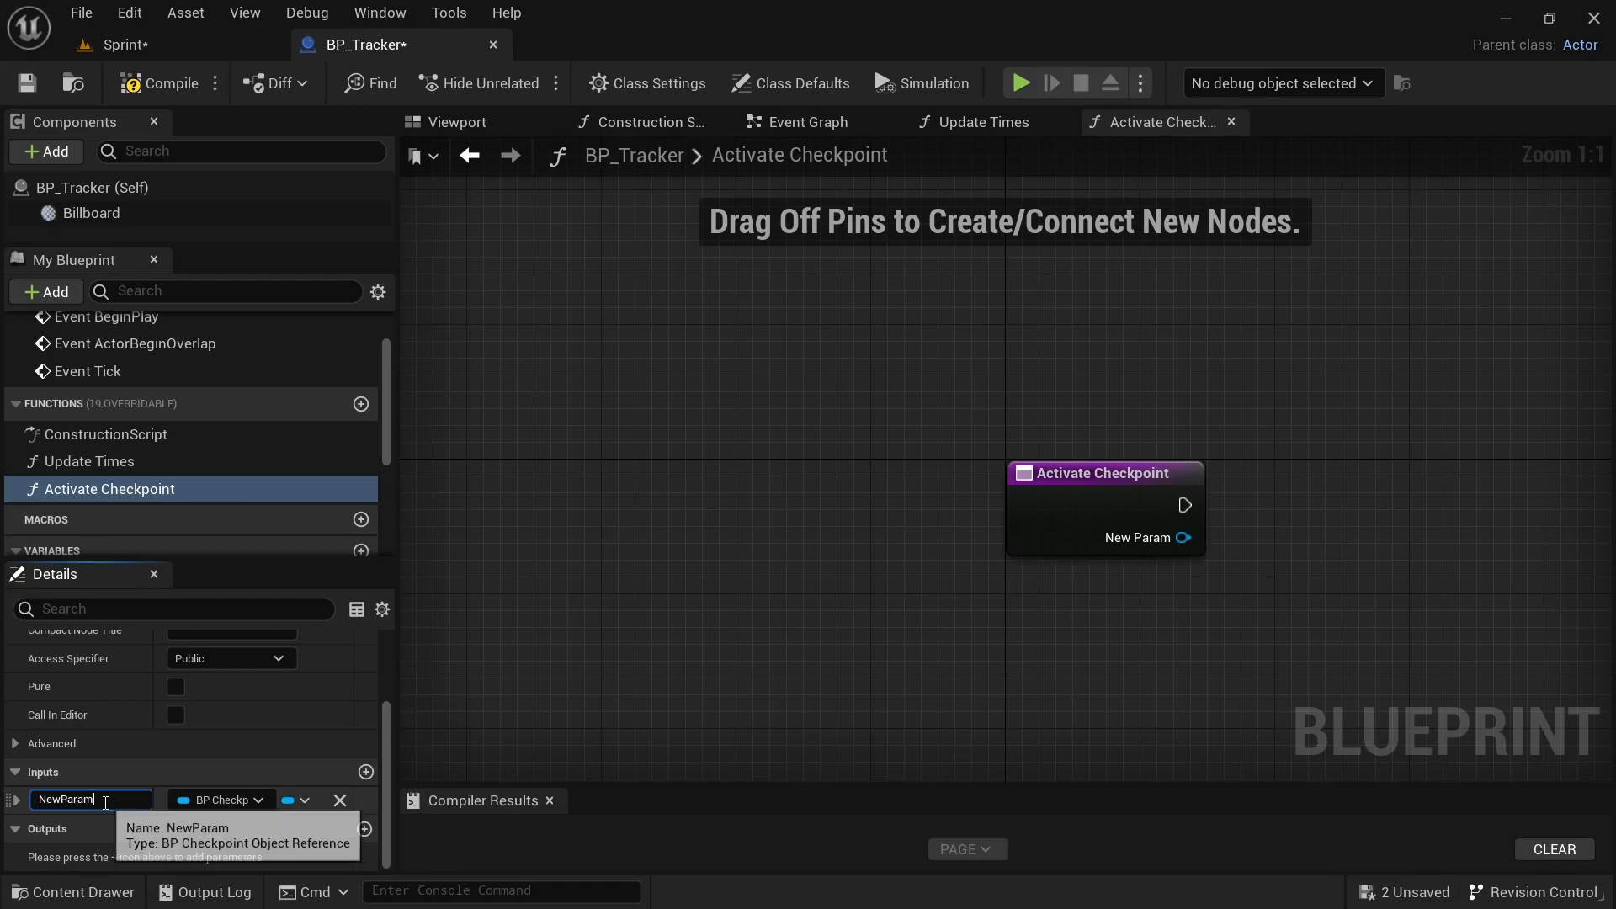
type("Ne")
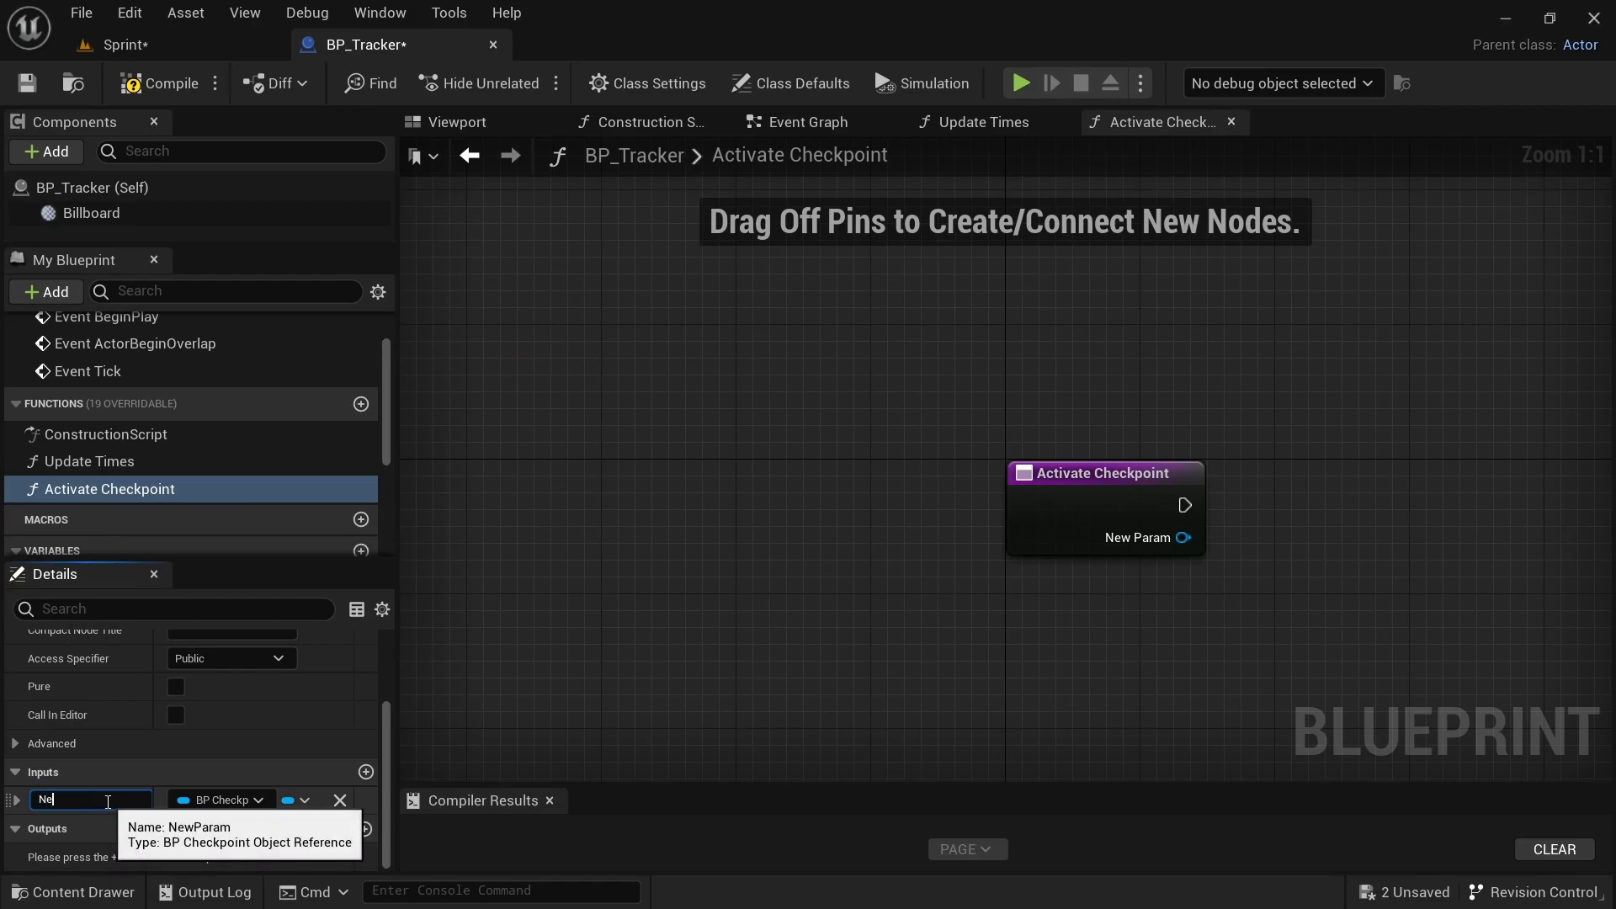
type("ct Checkpoint")
key("Return")
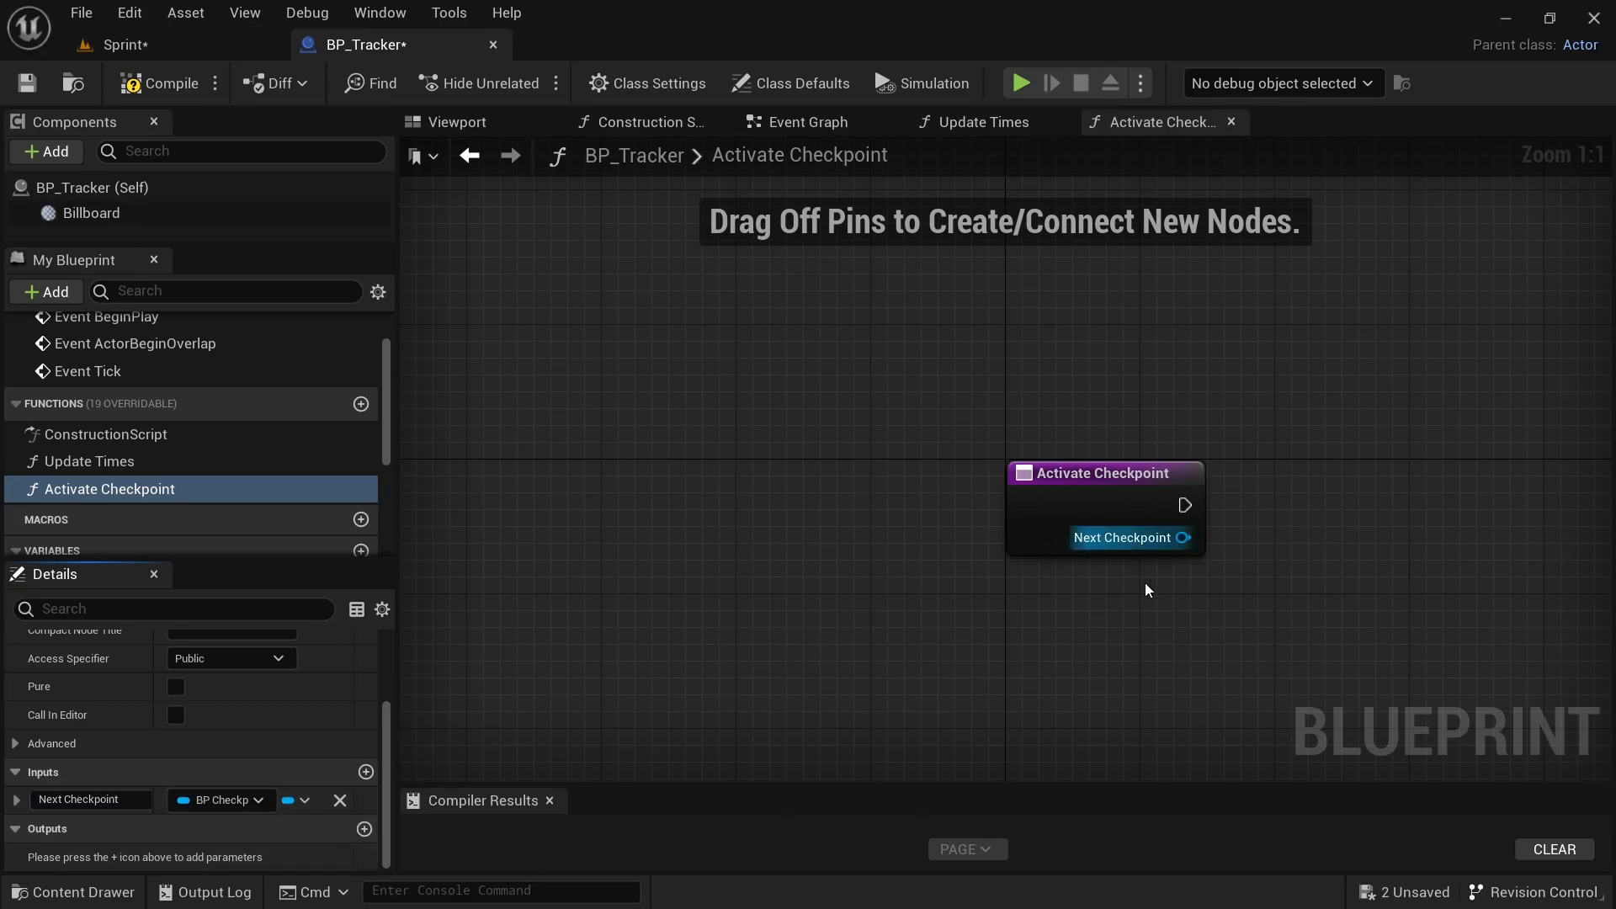
right_click_drag(1305, 520, 831, 531)
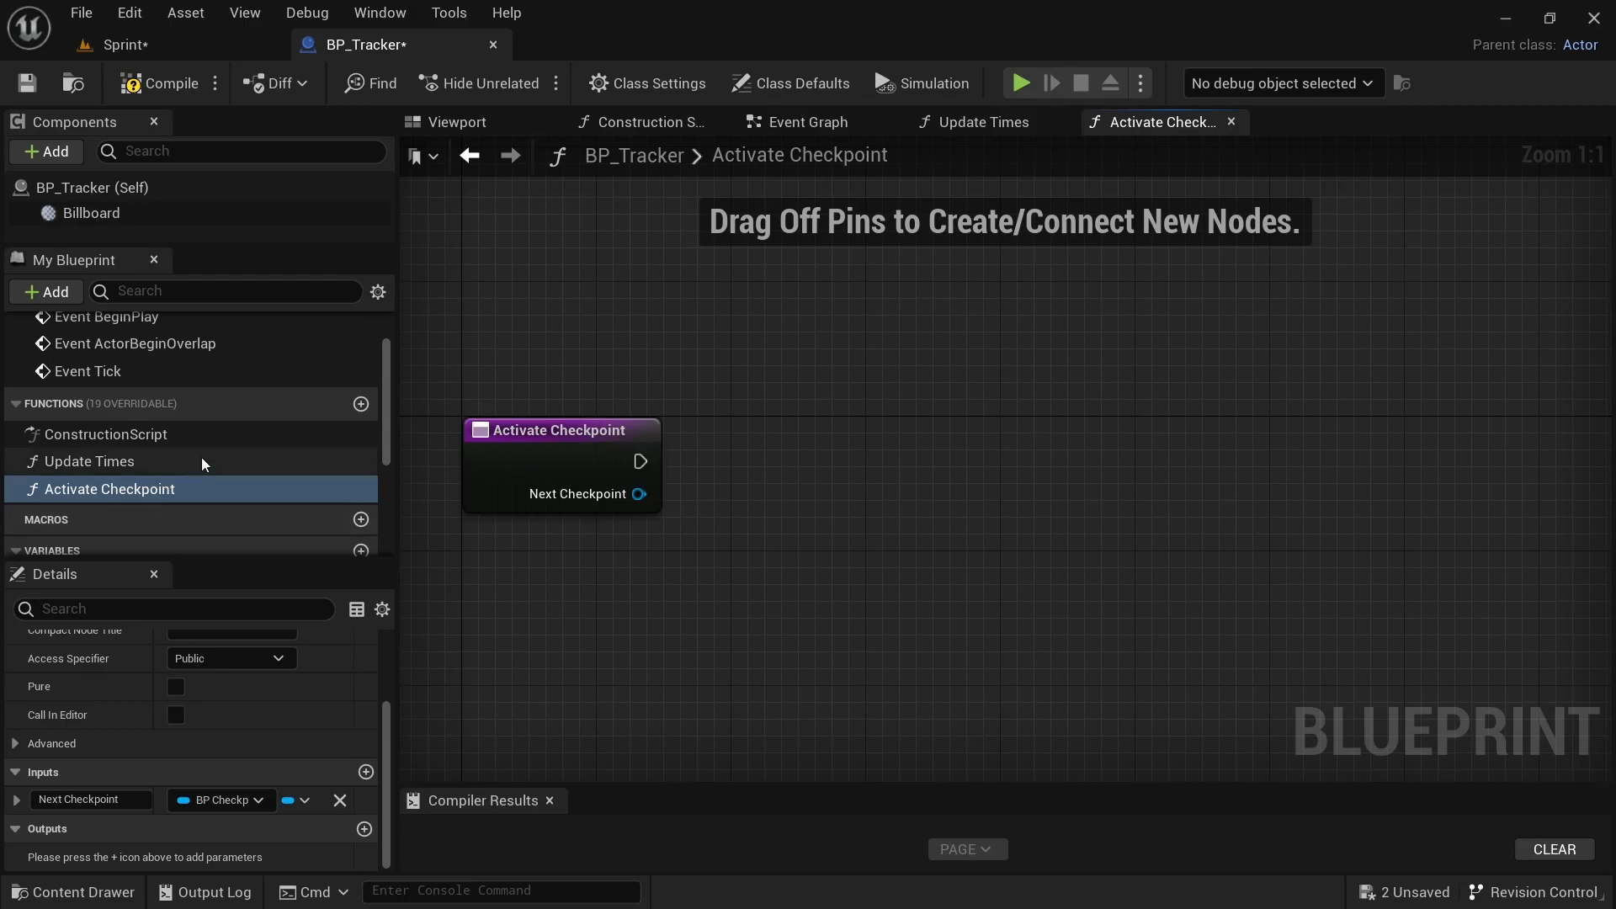
Add a third function to BP_Tracker named Lap Check.
left_click(361, 404)
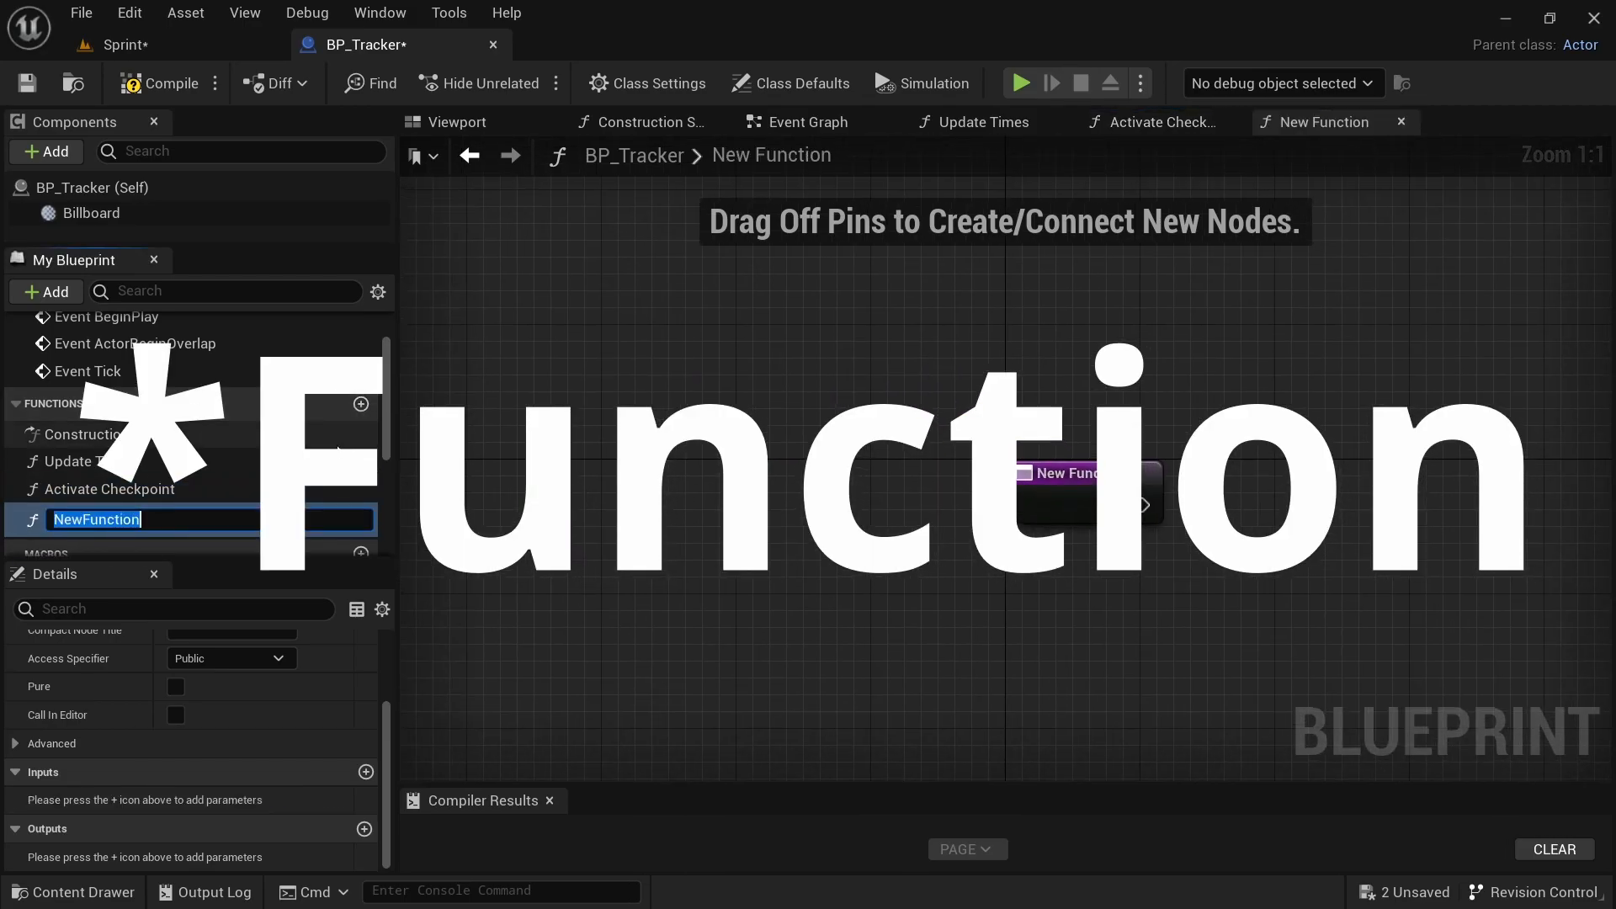
type("Lap Check")
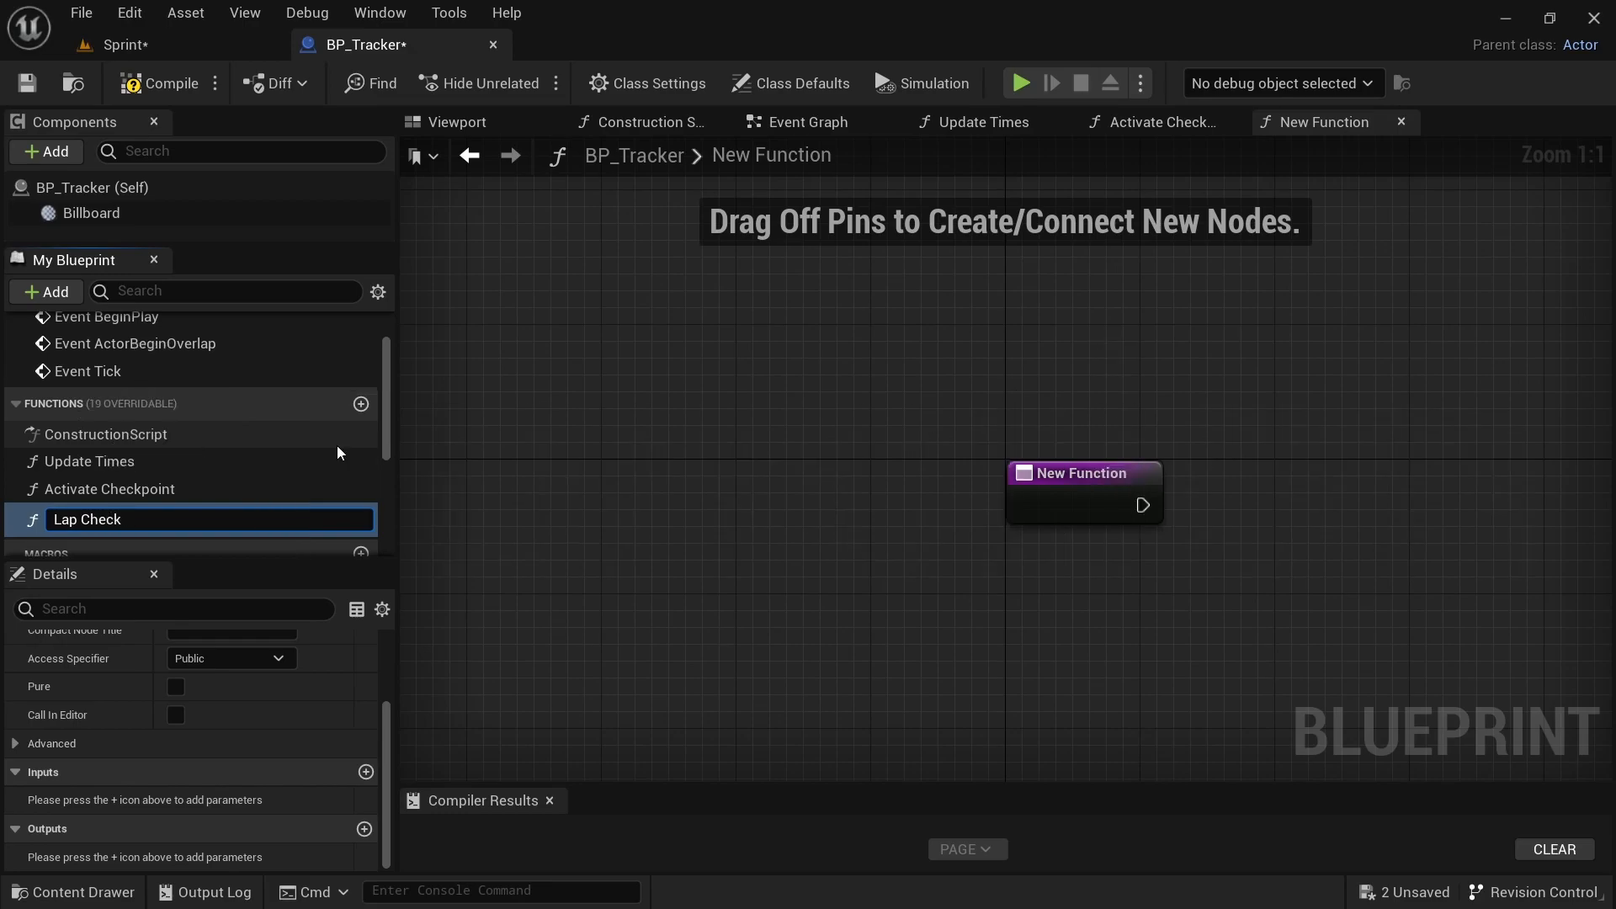
key("Return")
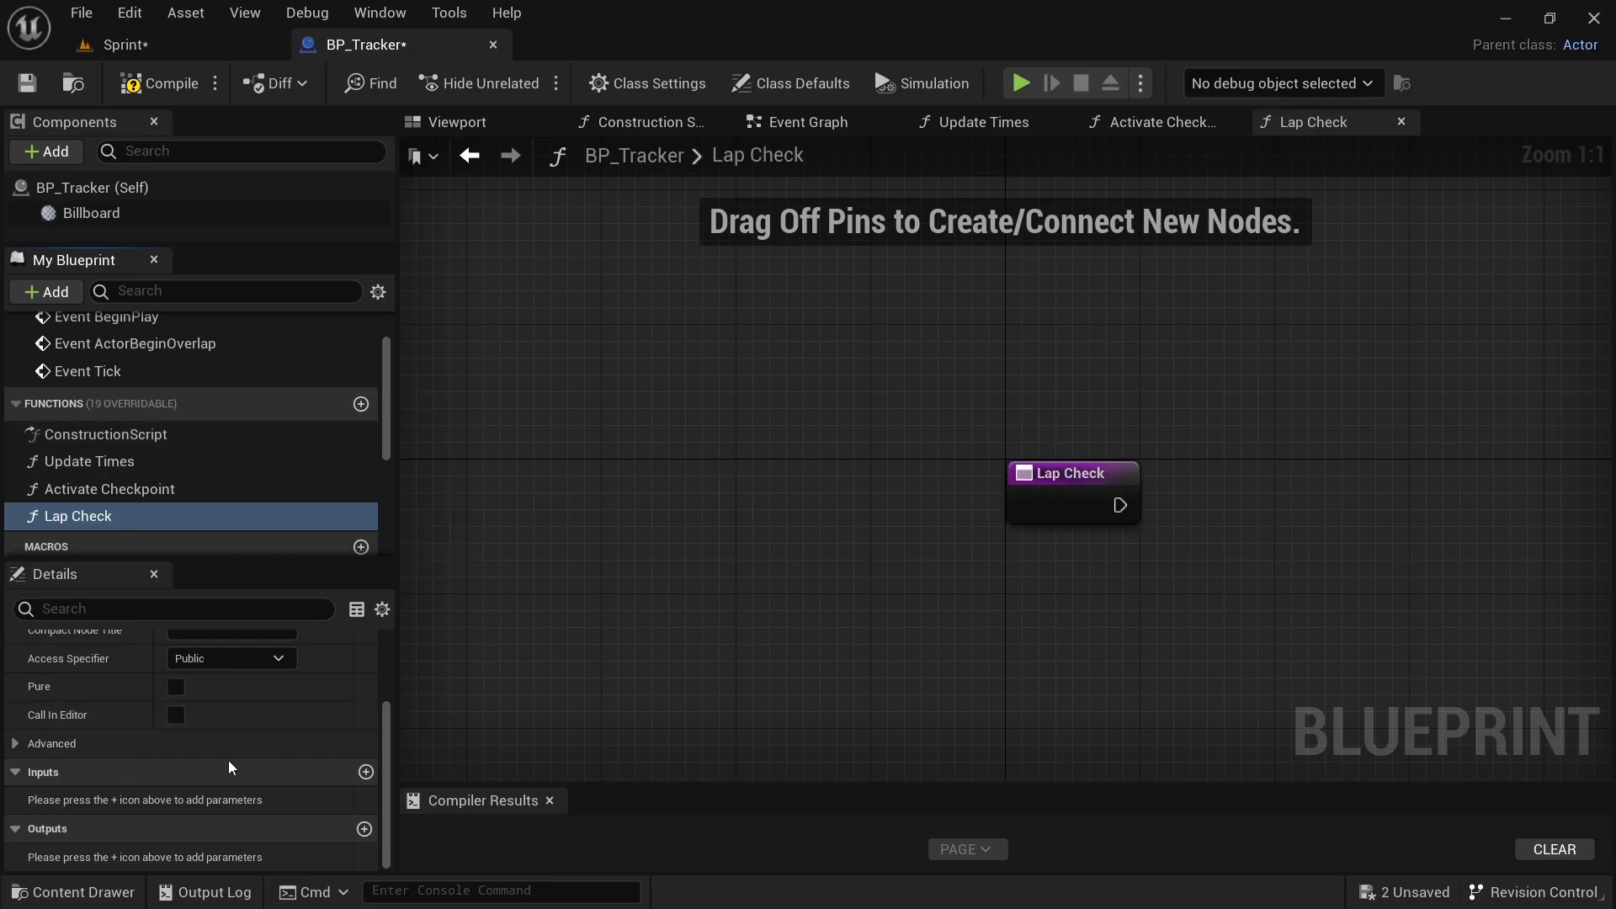
Give the Lap Check function an input named Checkpoint of type Integer.
left_click(366, 772)
left_click(124, 800)
type("C")
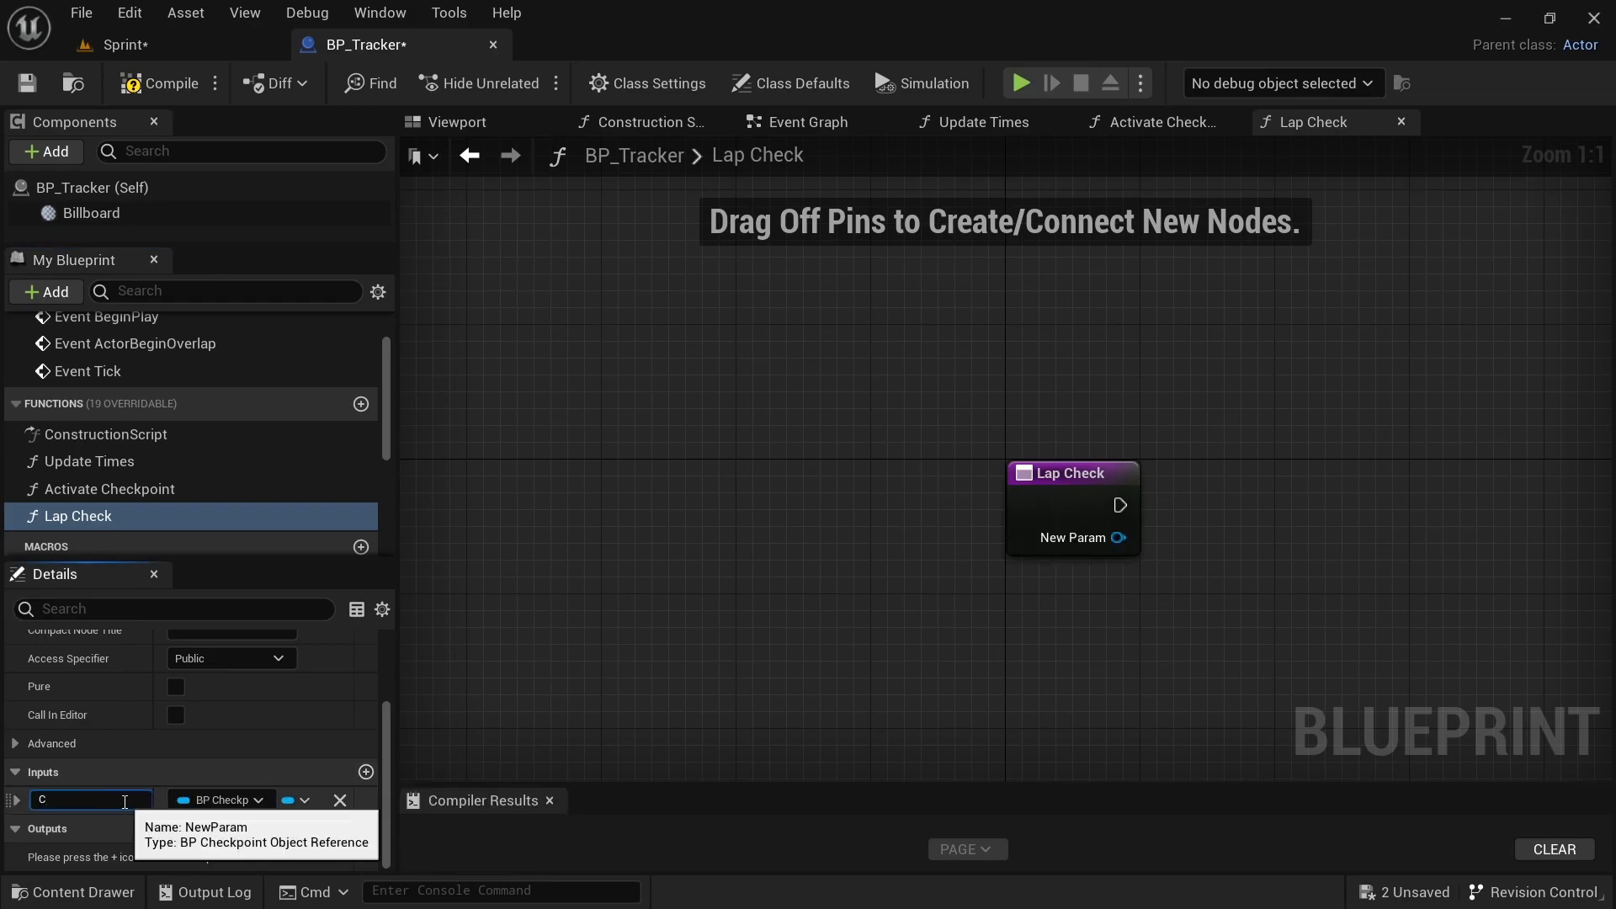
type("heckpoint")
key("Return")
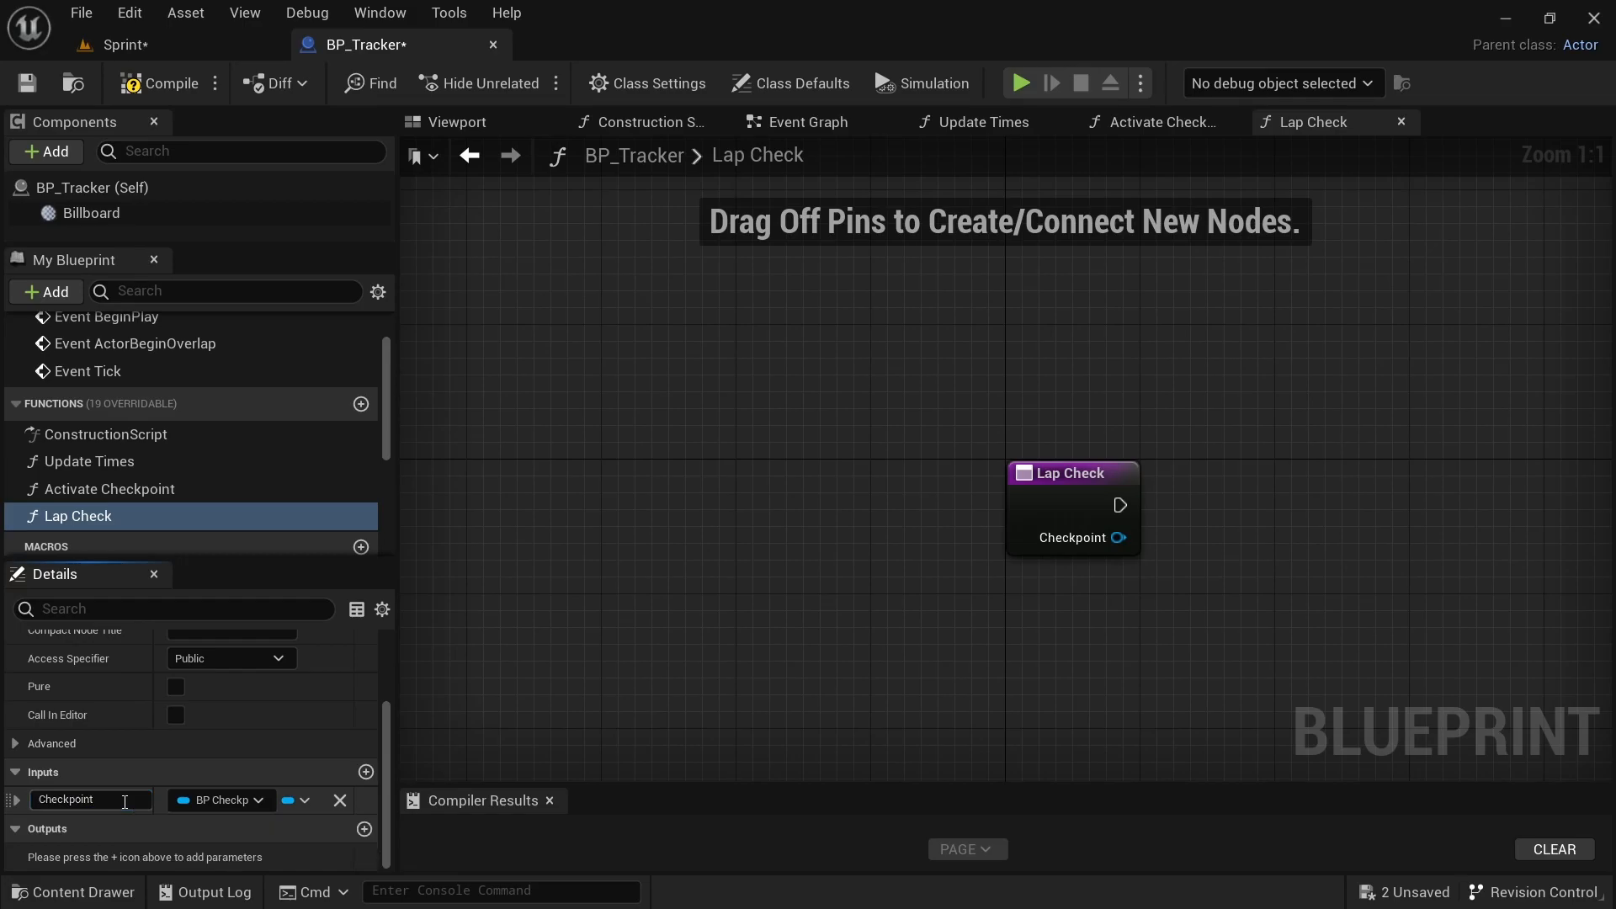
left_click(257, 801)
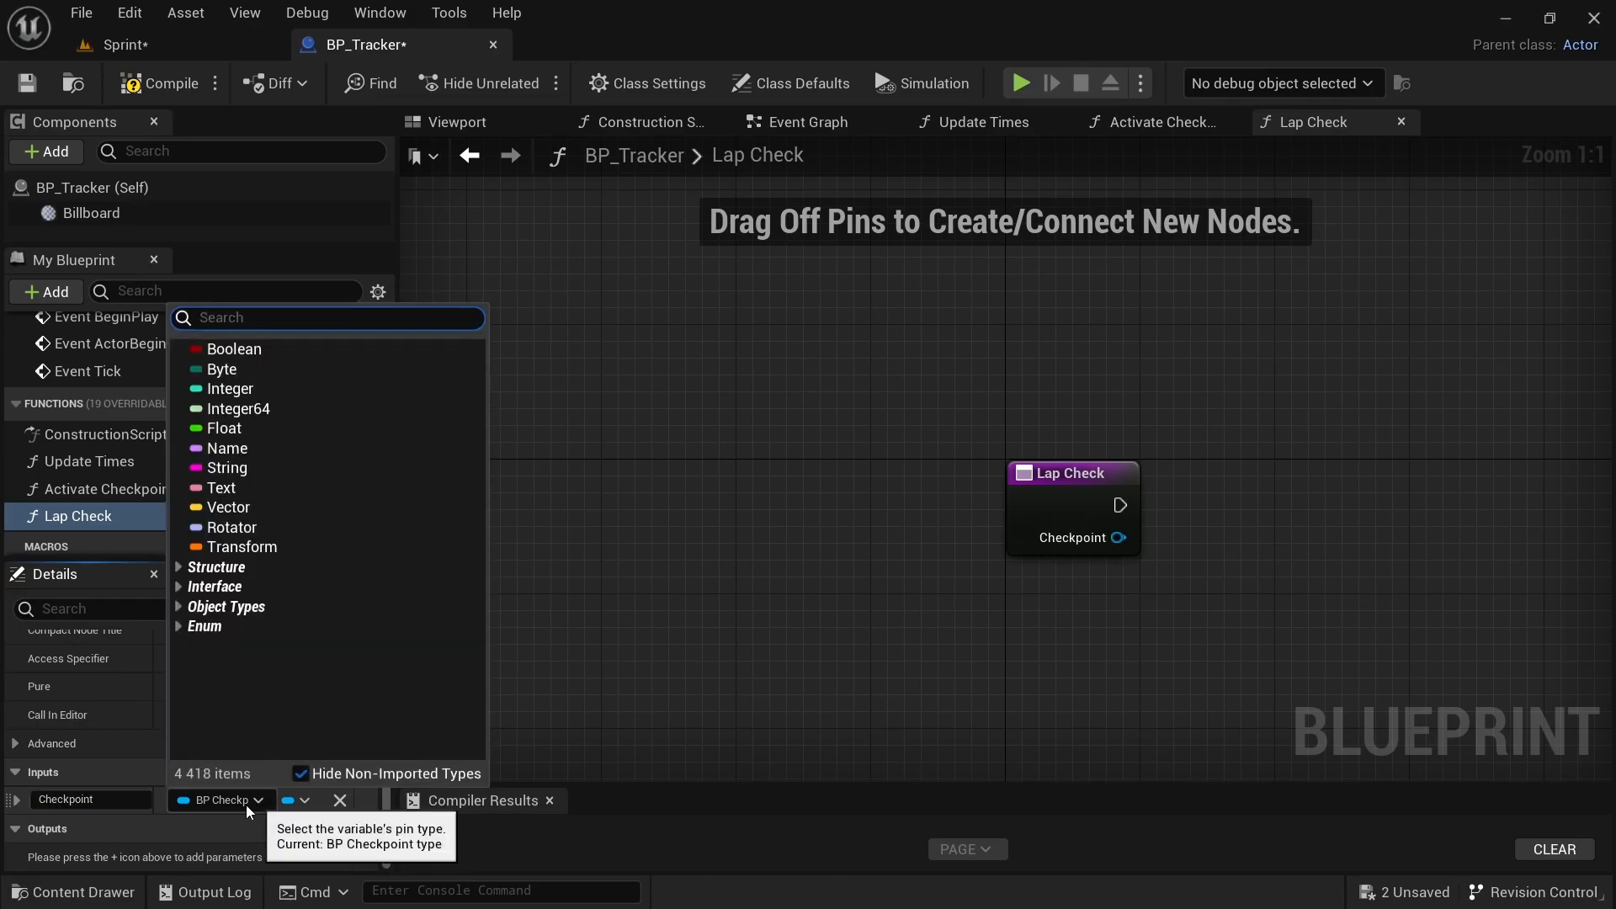
left_click(230, 387)
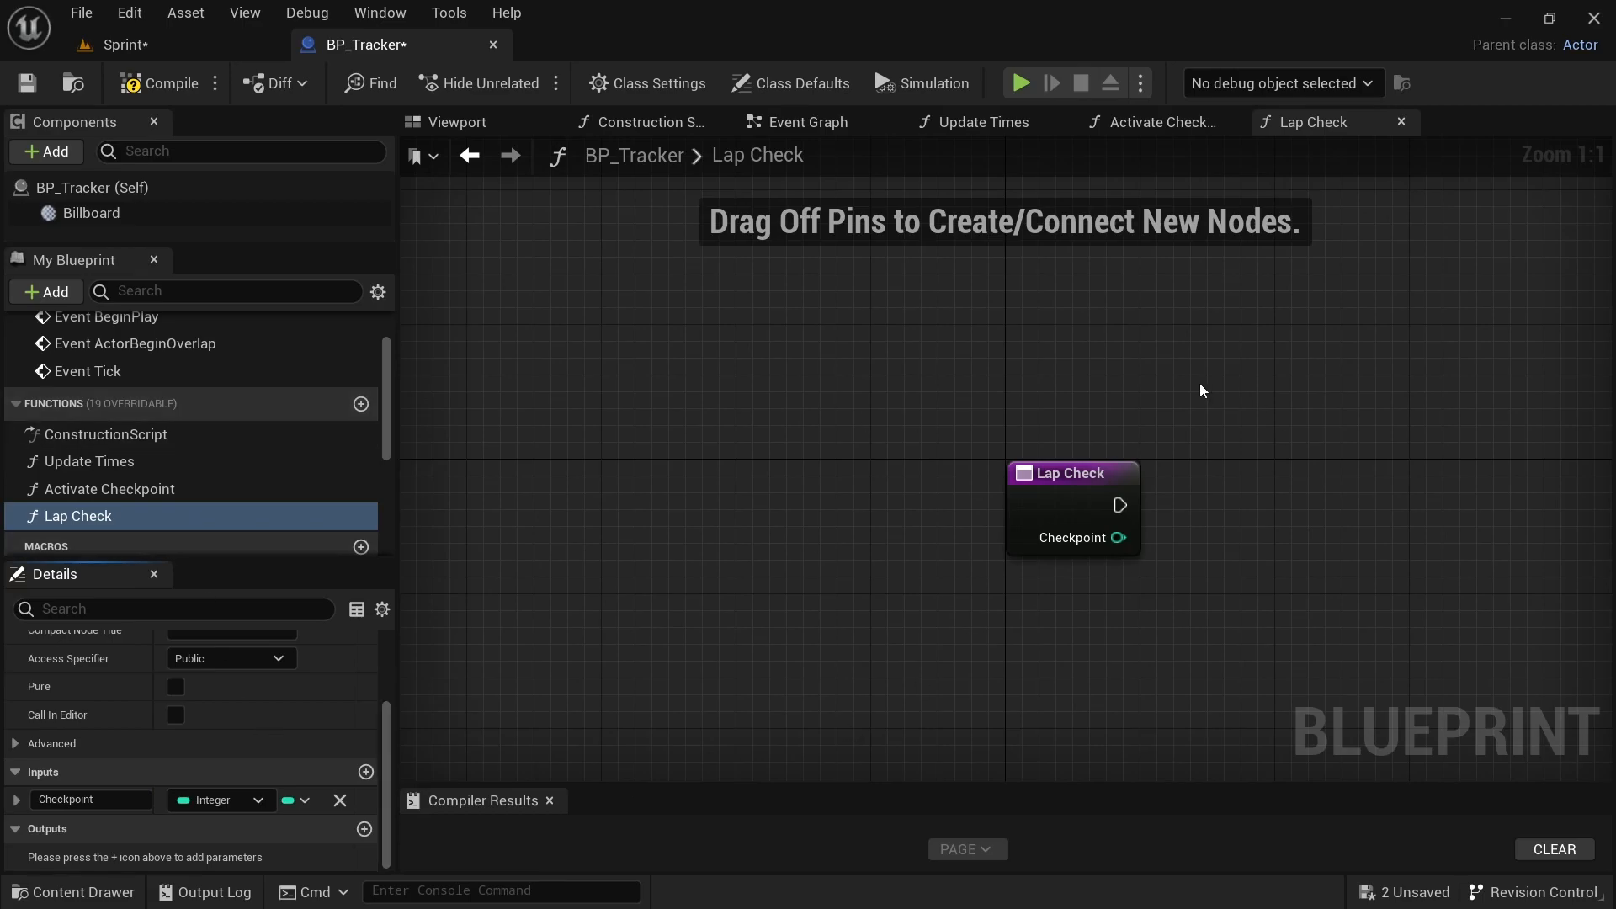
right_click_drag(1175, 617, 673, 538)
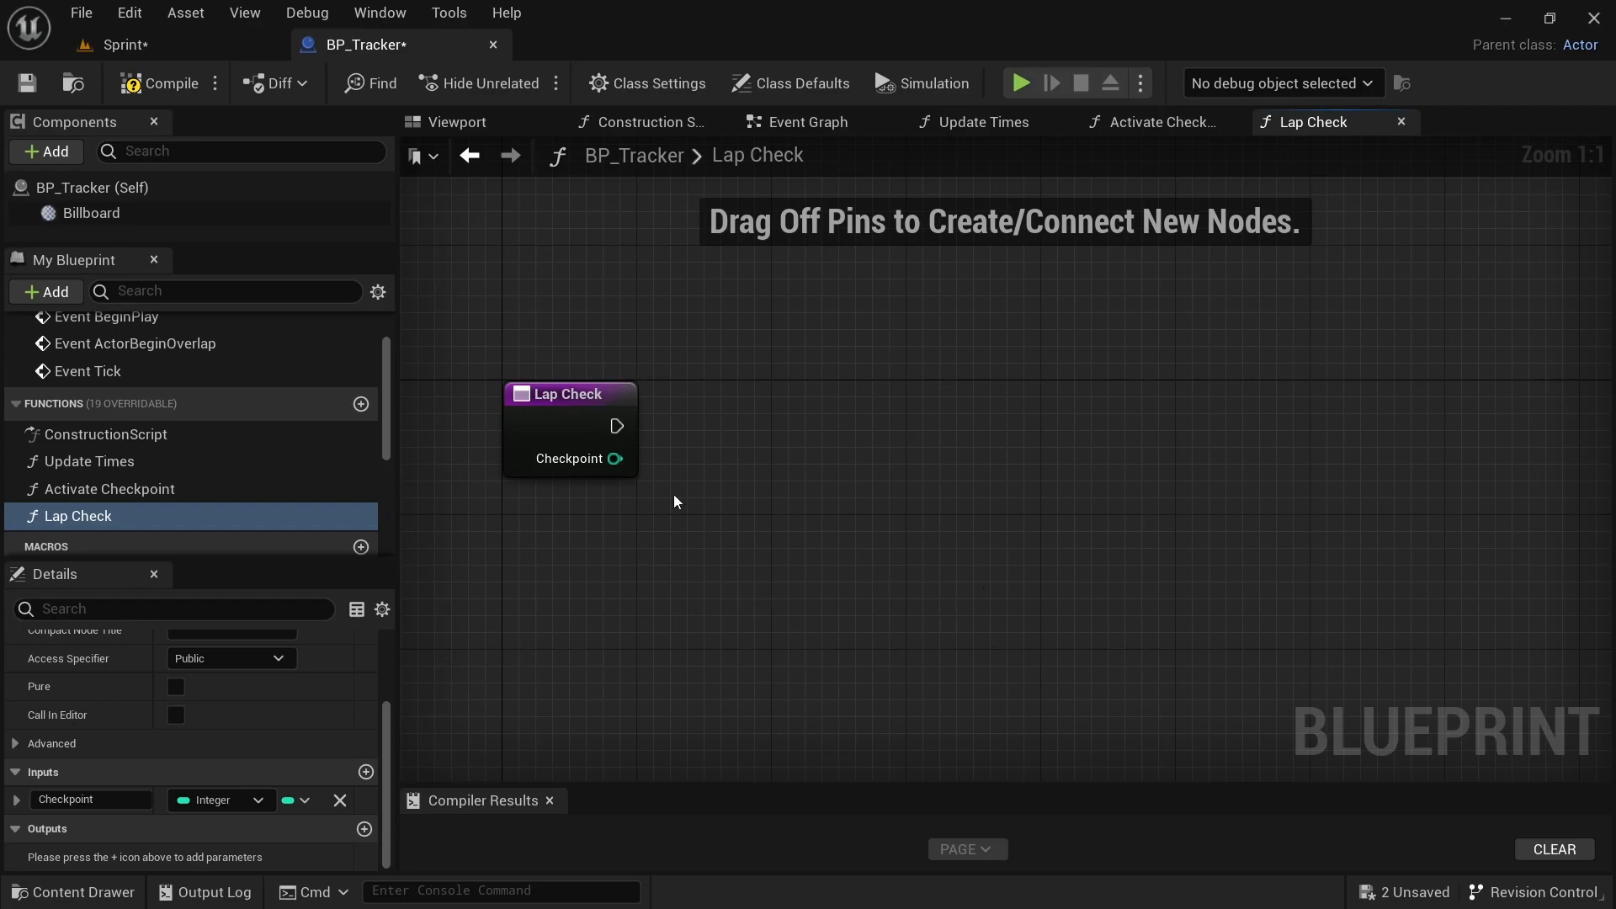
Add a fourth function to BP_Tracker named Race Complete Check.
left_click(361, 403)
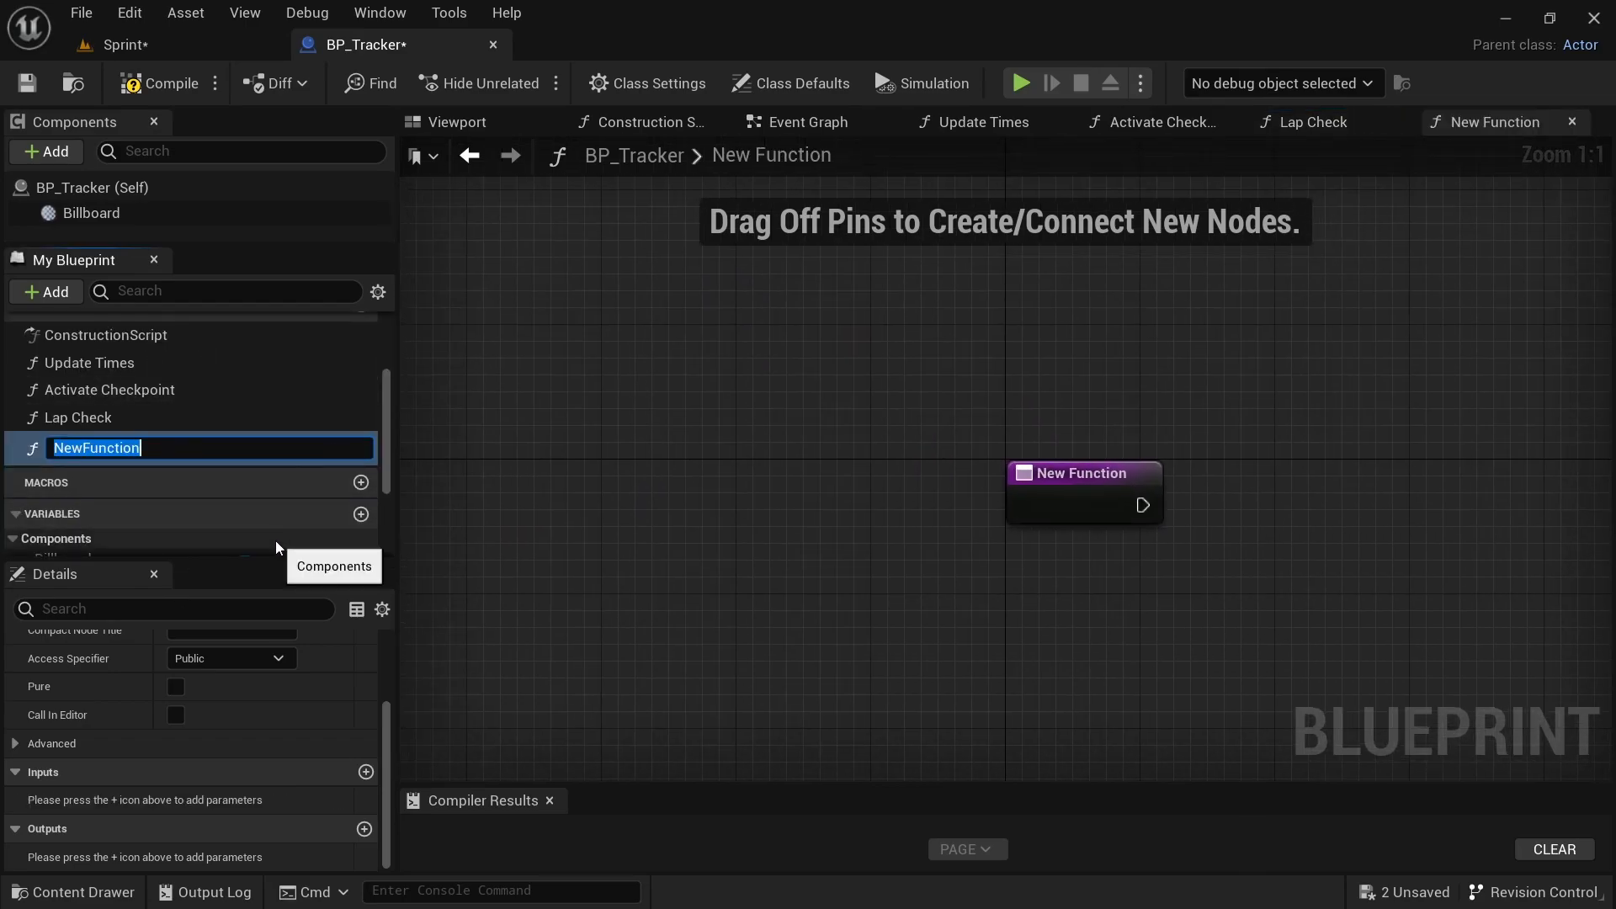
type("Is")
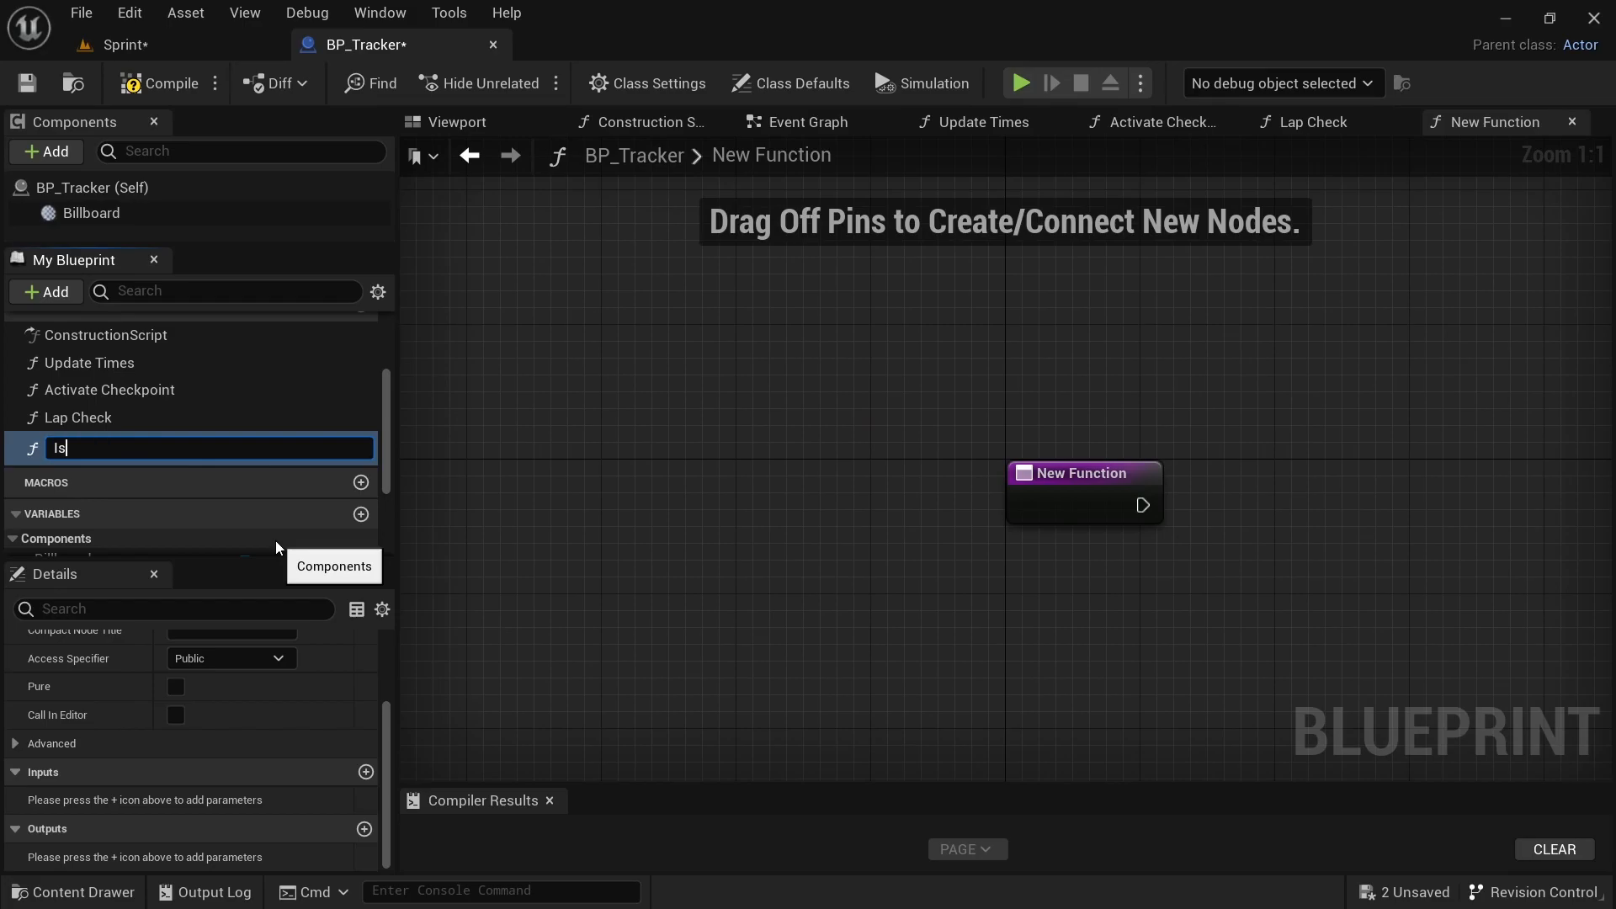
key("BackSpace")
key("BackSpace")
type("Race Complete Check")
key("Return")
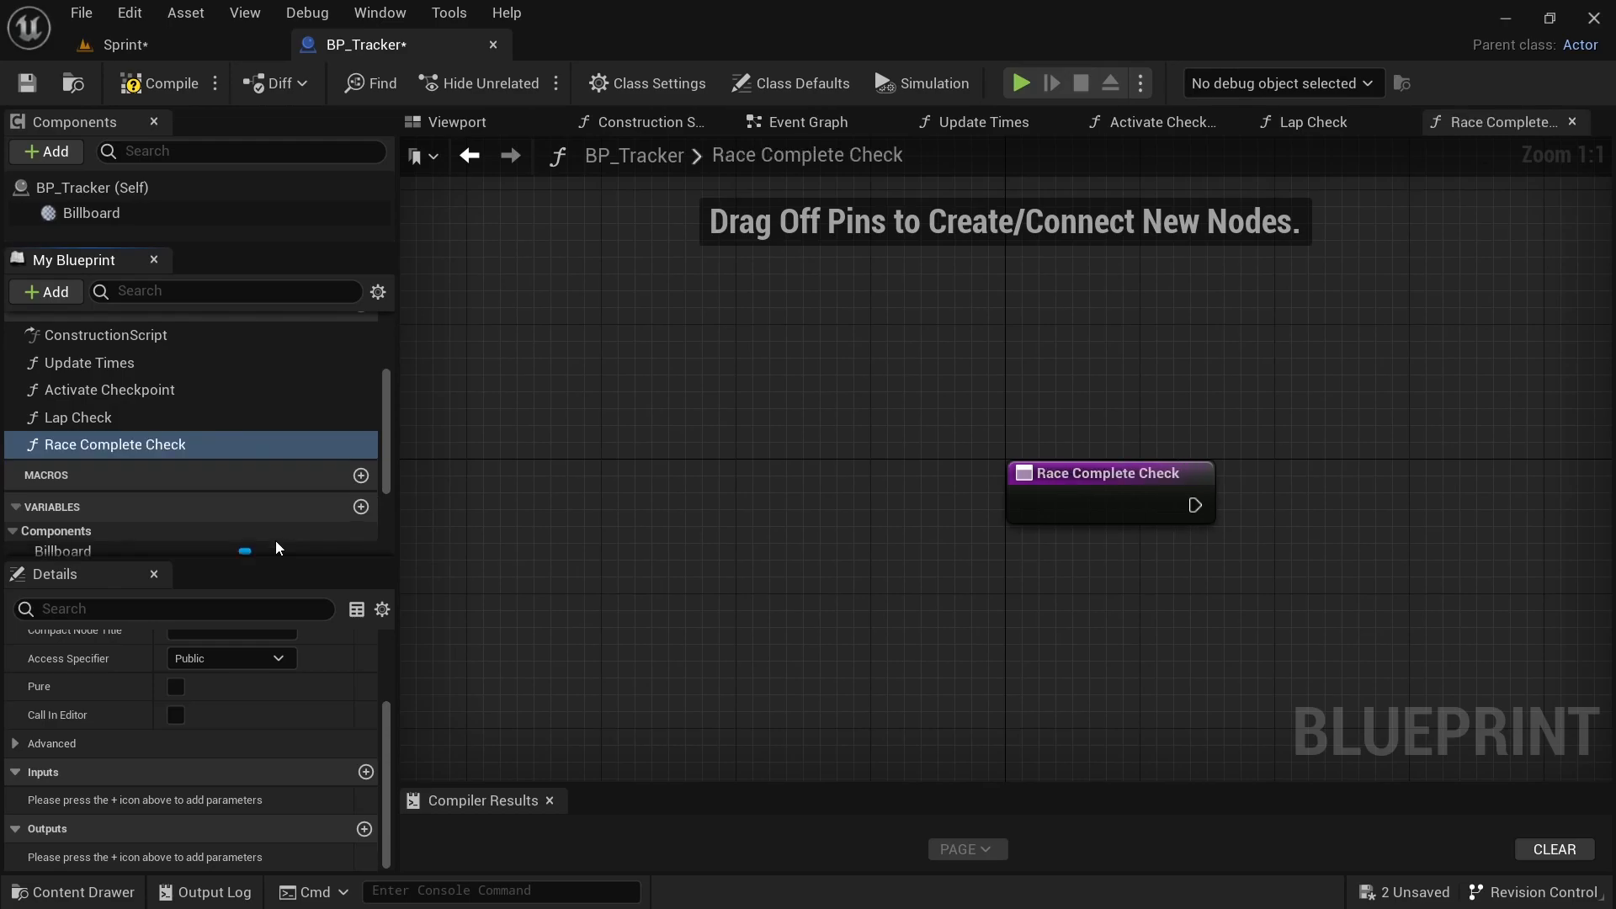
Give the Race Complete Check function a Boolean output named IsRaceComplete?
left_click(365, 828)
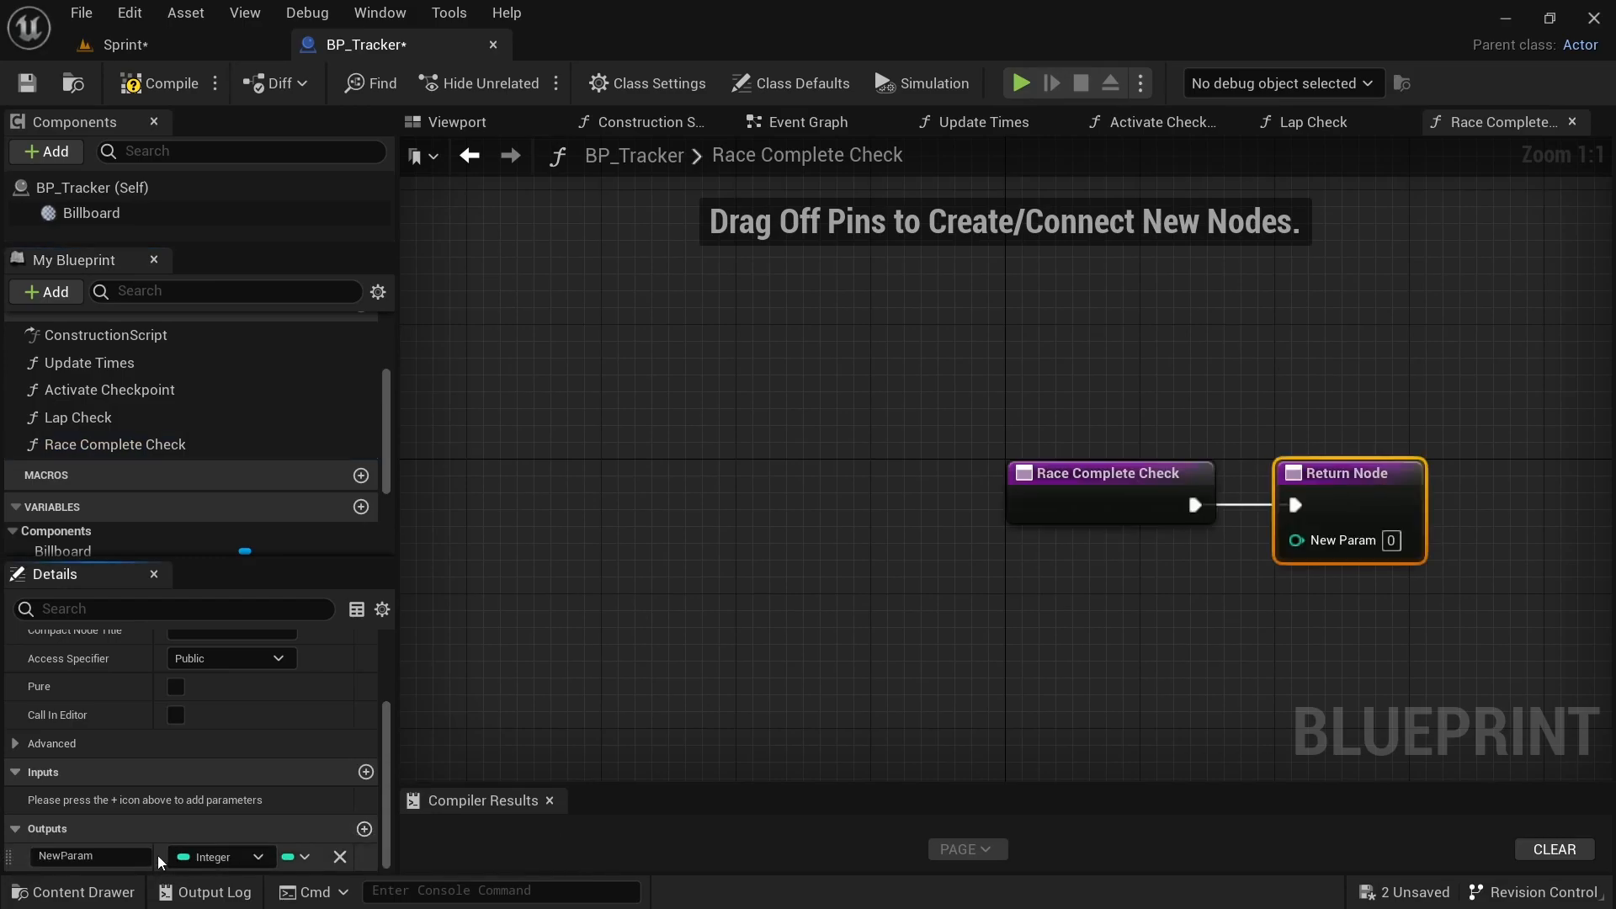
left_click(231, 856)
left_click(246, 407)
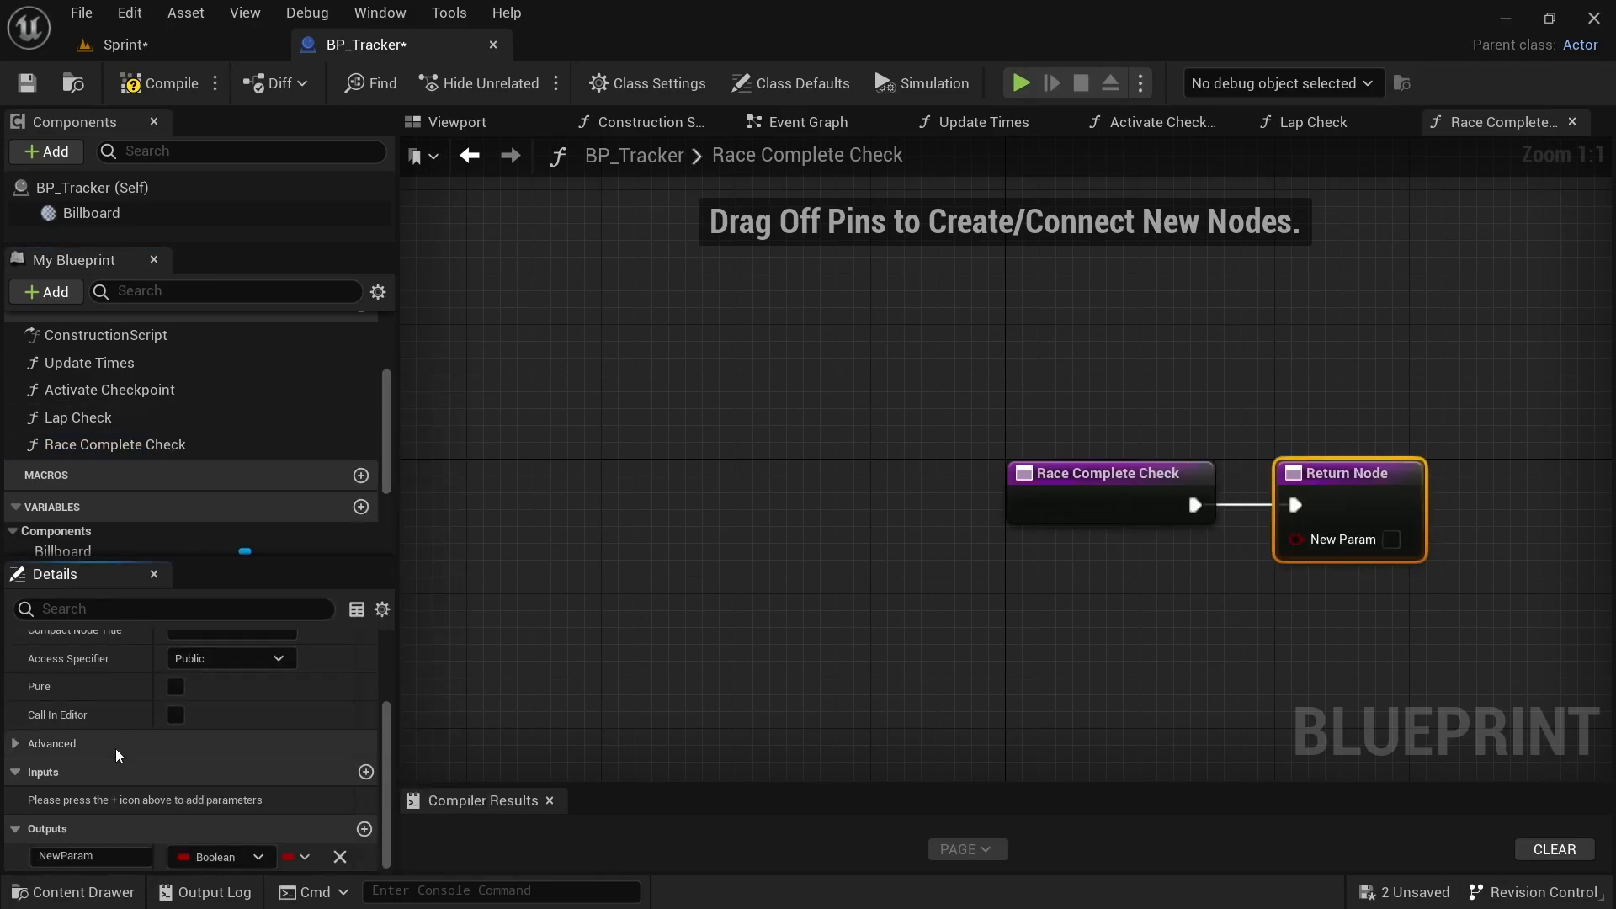
left_click(107, 855)
type("Is")
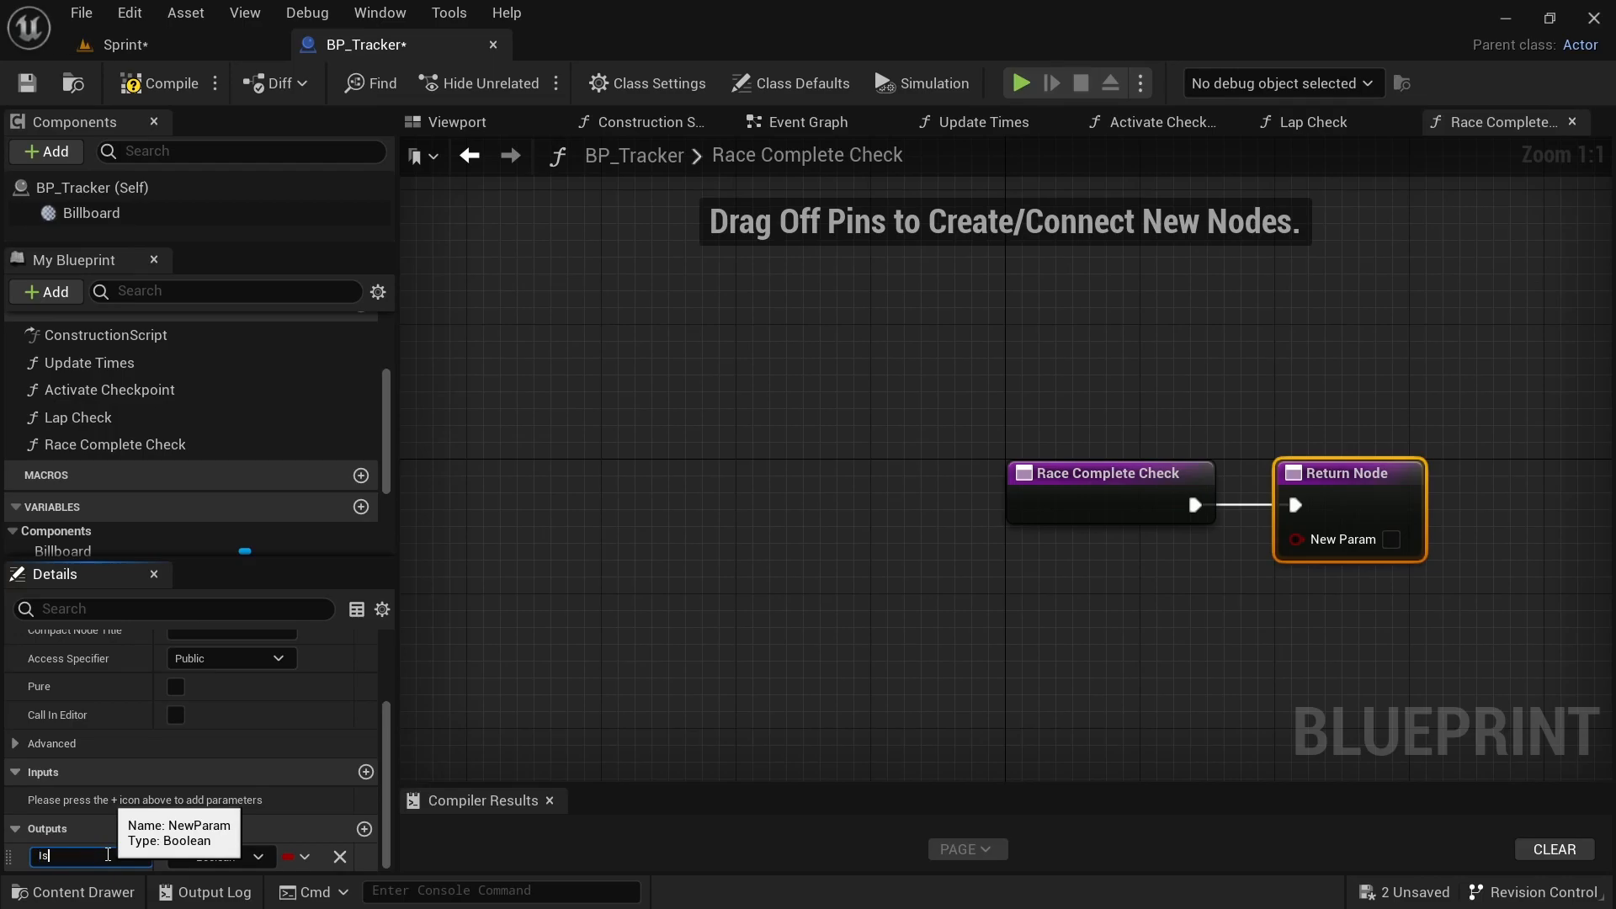
type("RaceComplete?")
key("Return")
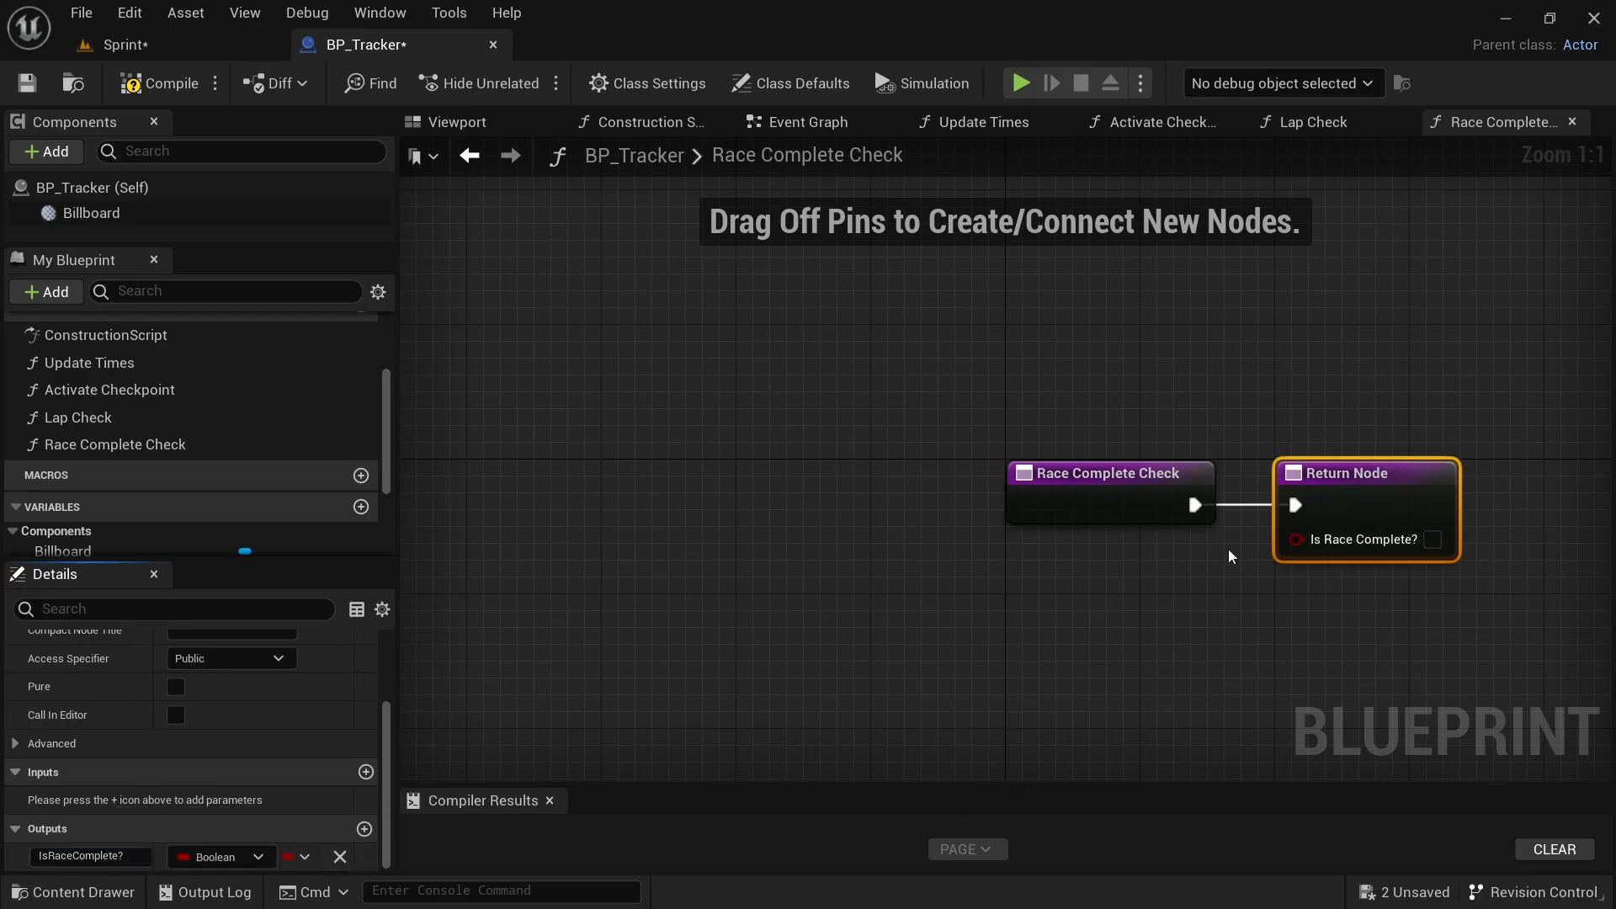
Spread the Race Complete Check entry node and its Return Node far apart to make room between them.
left_click_drag(1123, 479, 558, 478)
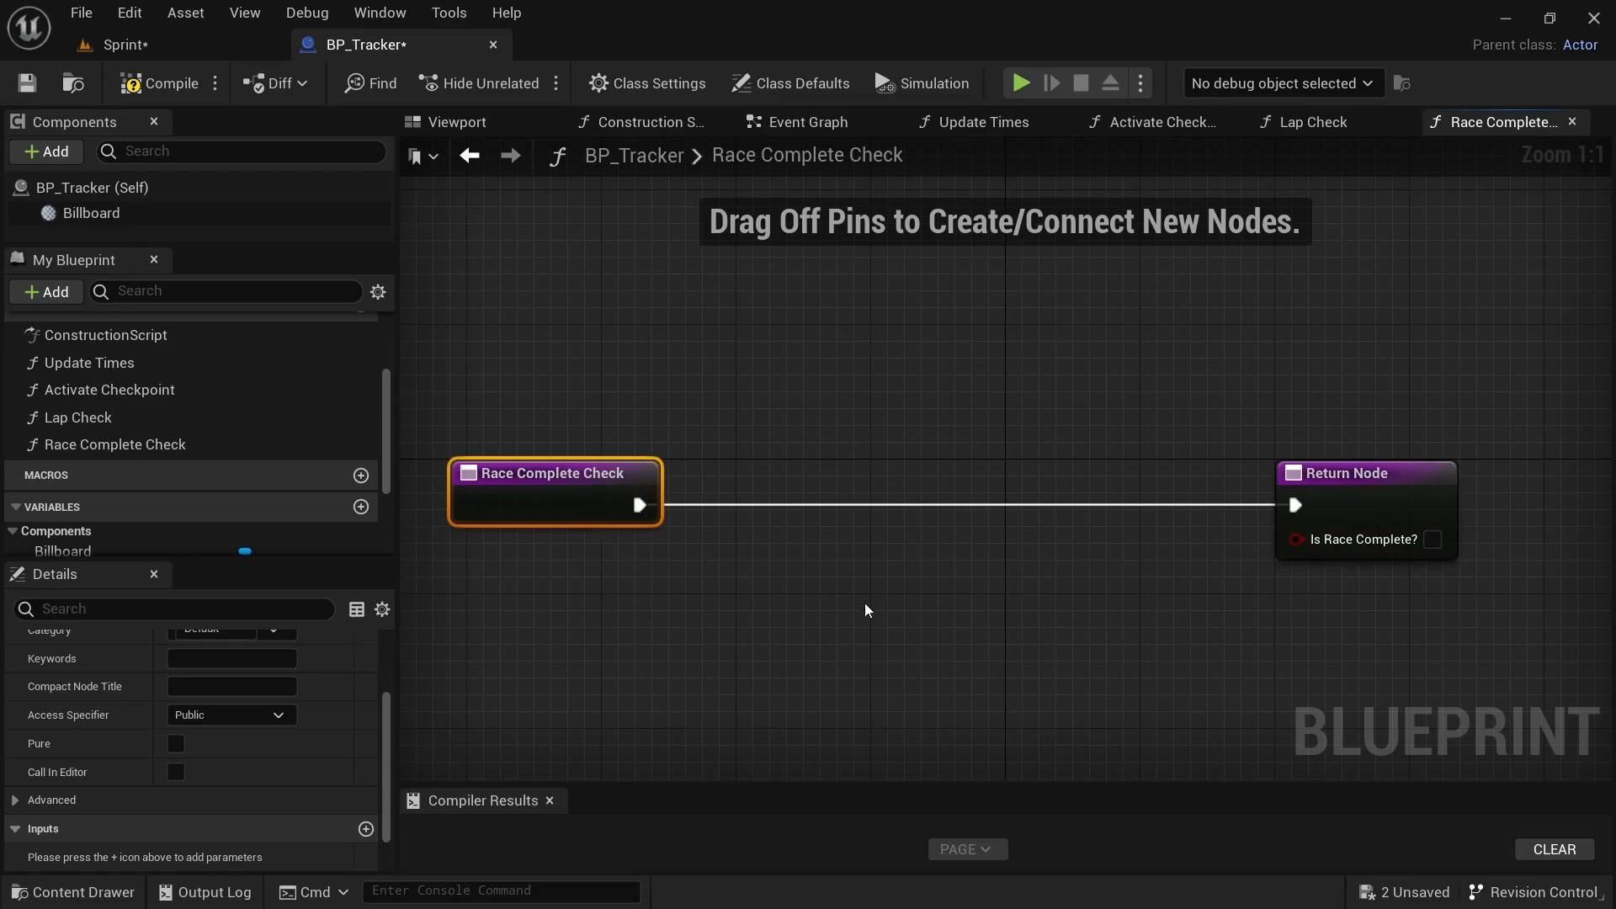
left_click_drag(1371, 480, 1505, 482)
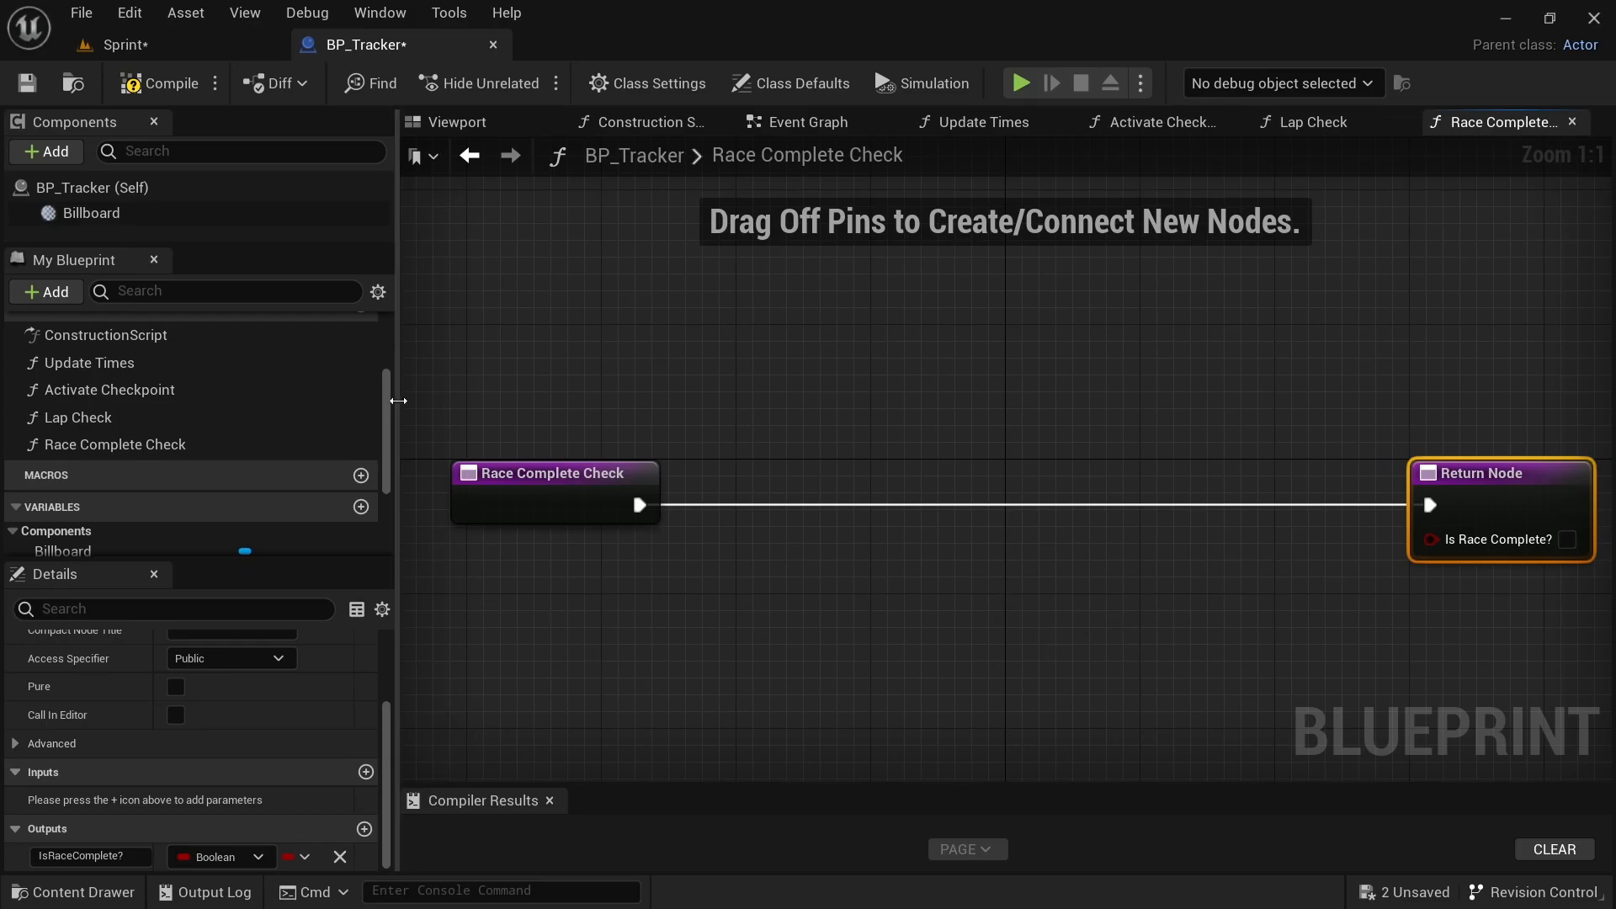
Compile and save the BP_Tracker blueprint, and close it to return to the Sprint level.
left_click(164, 91)
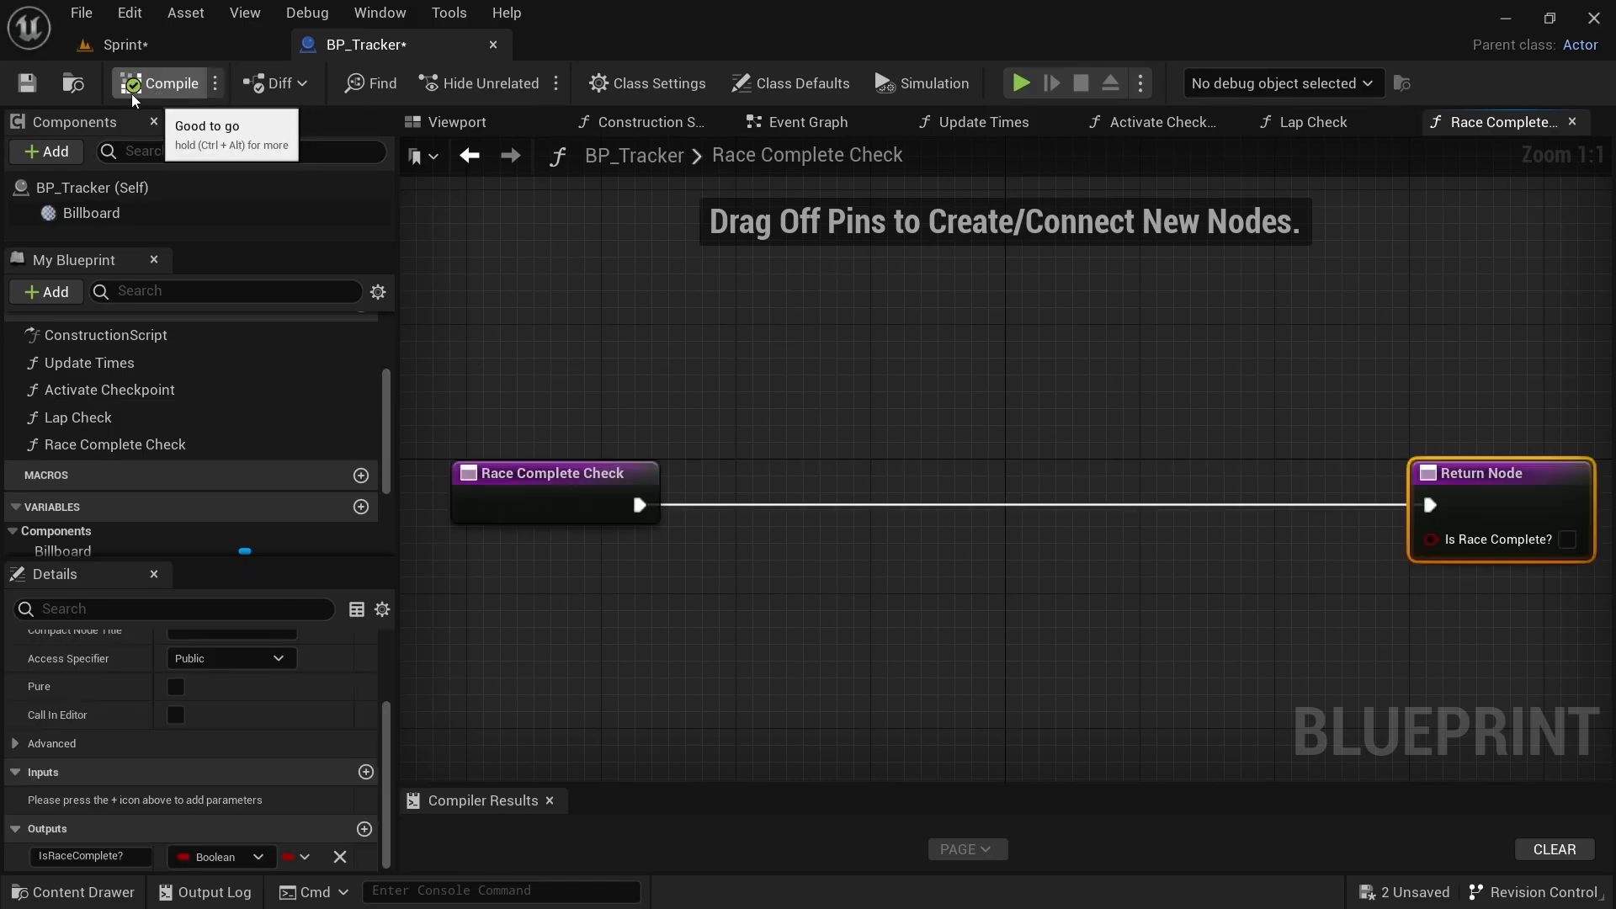
left_click(26, 84)
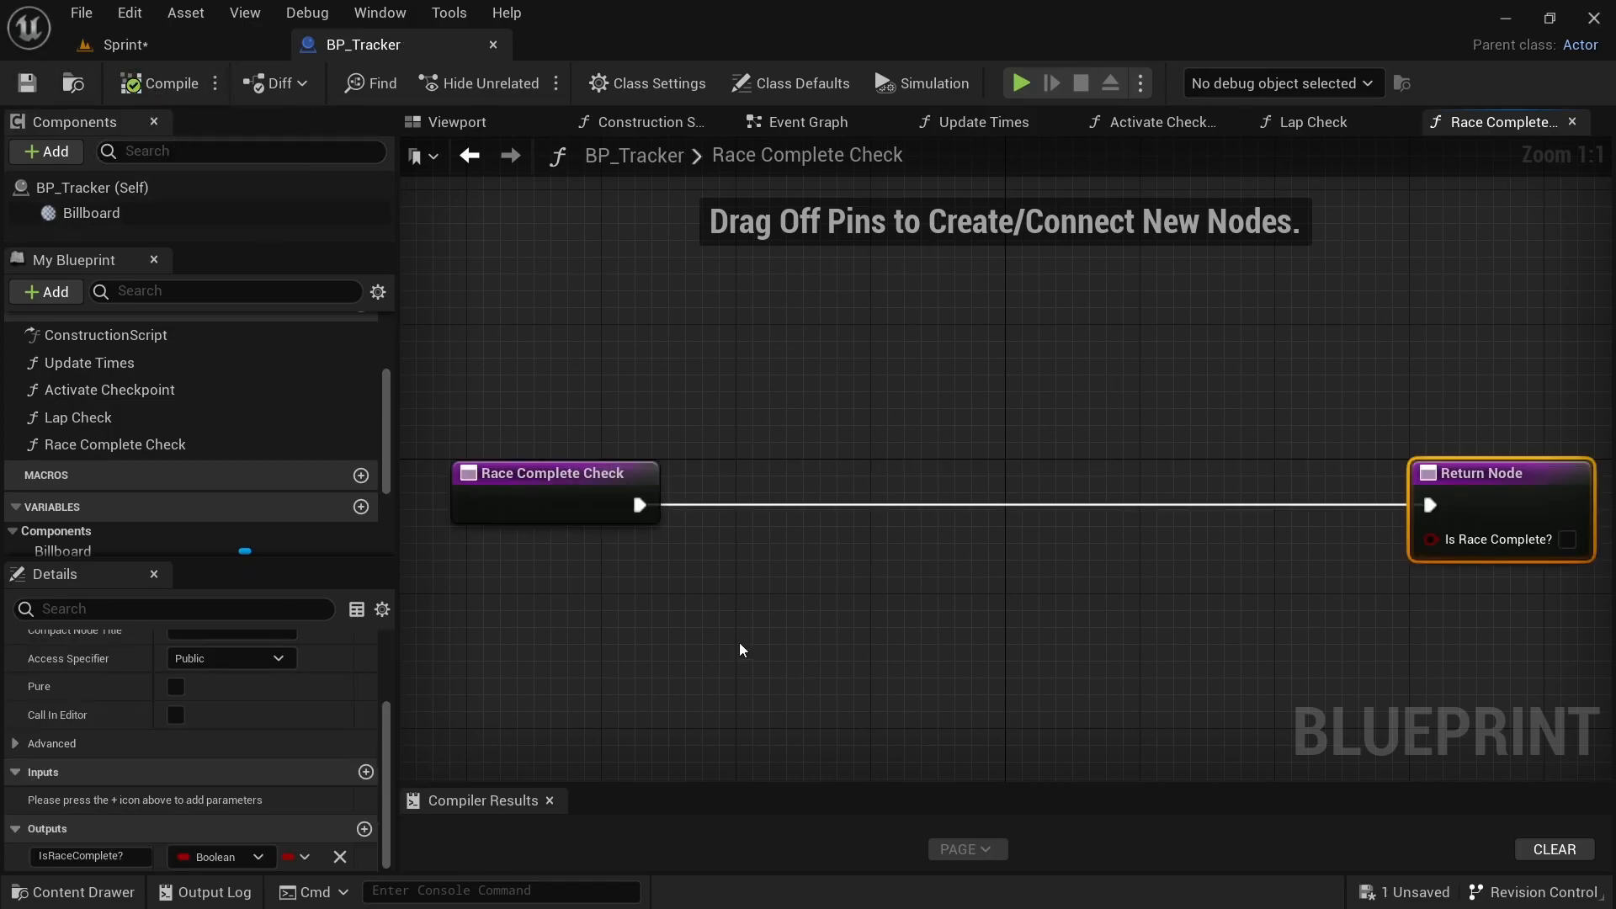
left_click(492, 45)
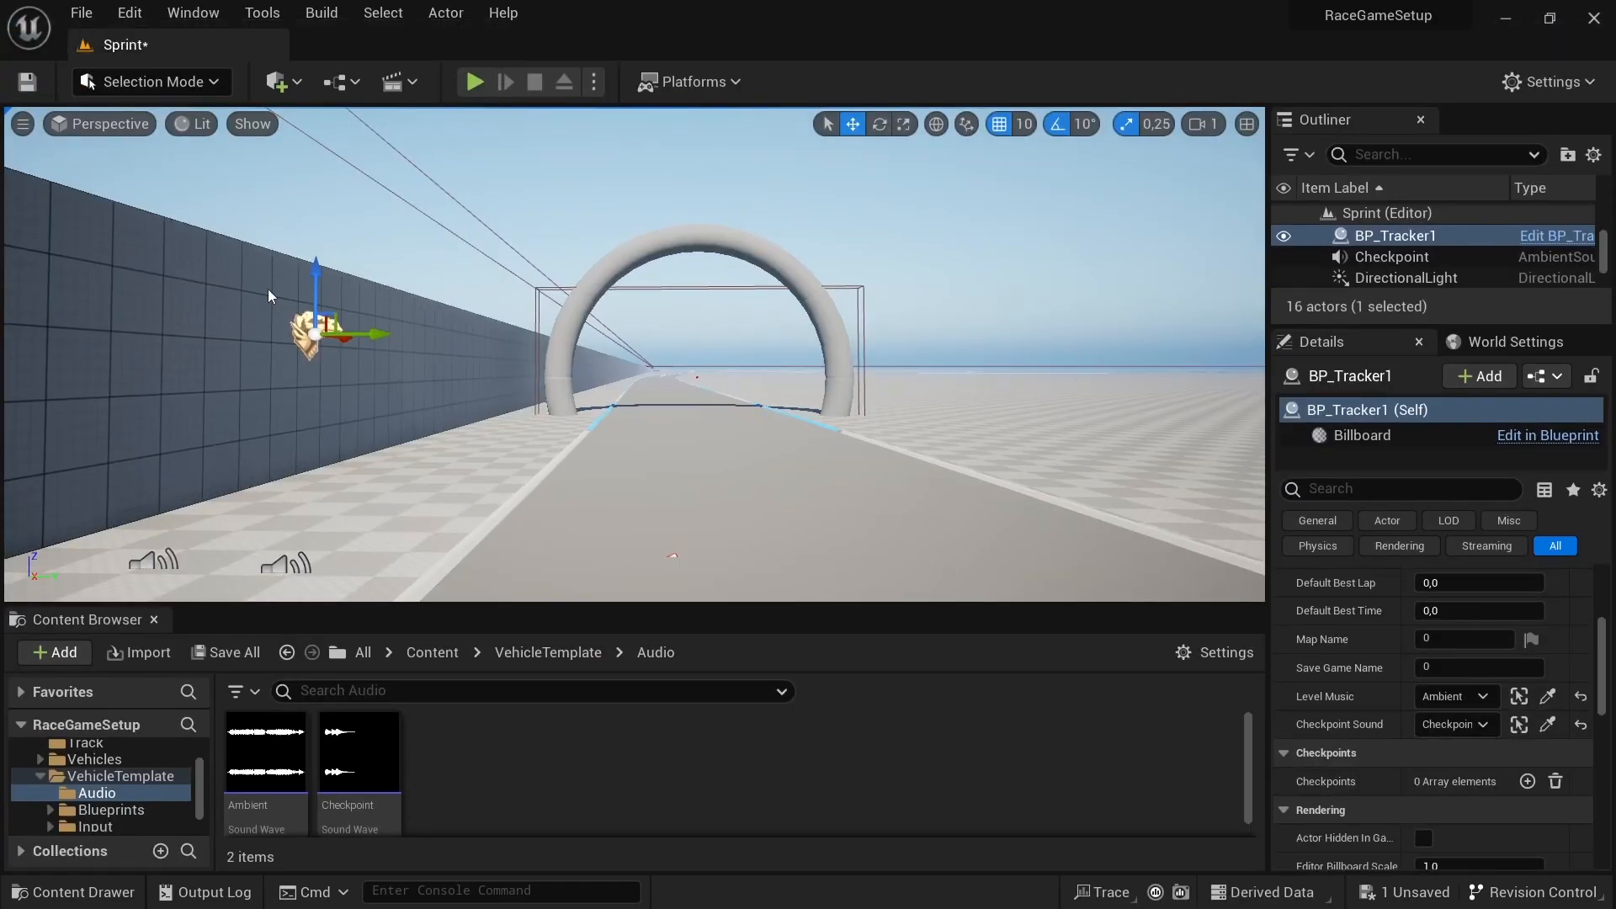